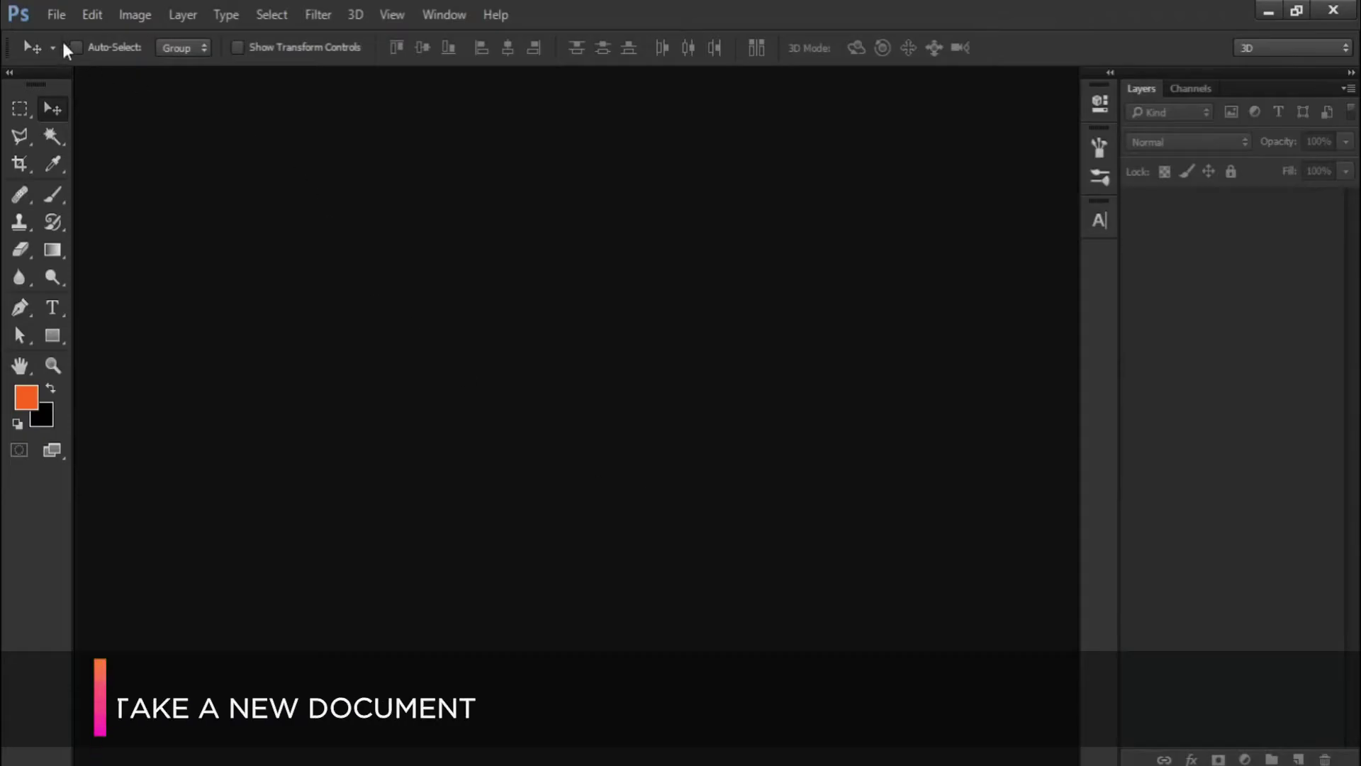
Step: Create a new blank white document 1080 px wide by 1080 px high
left_click(56, 16)
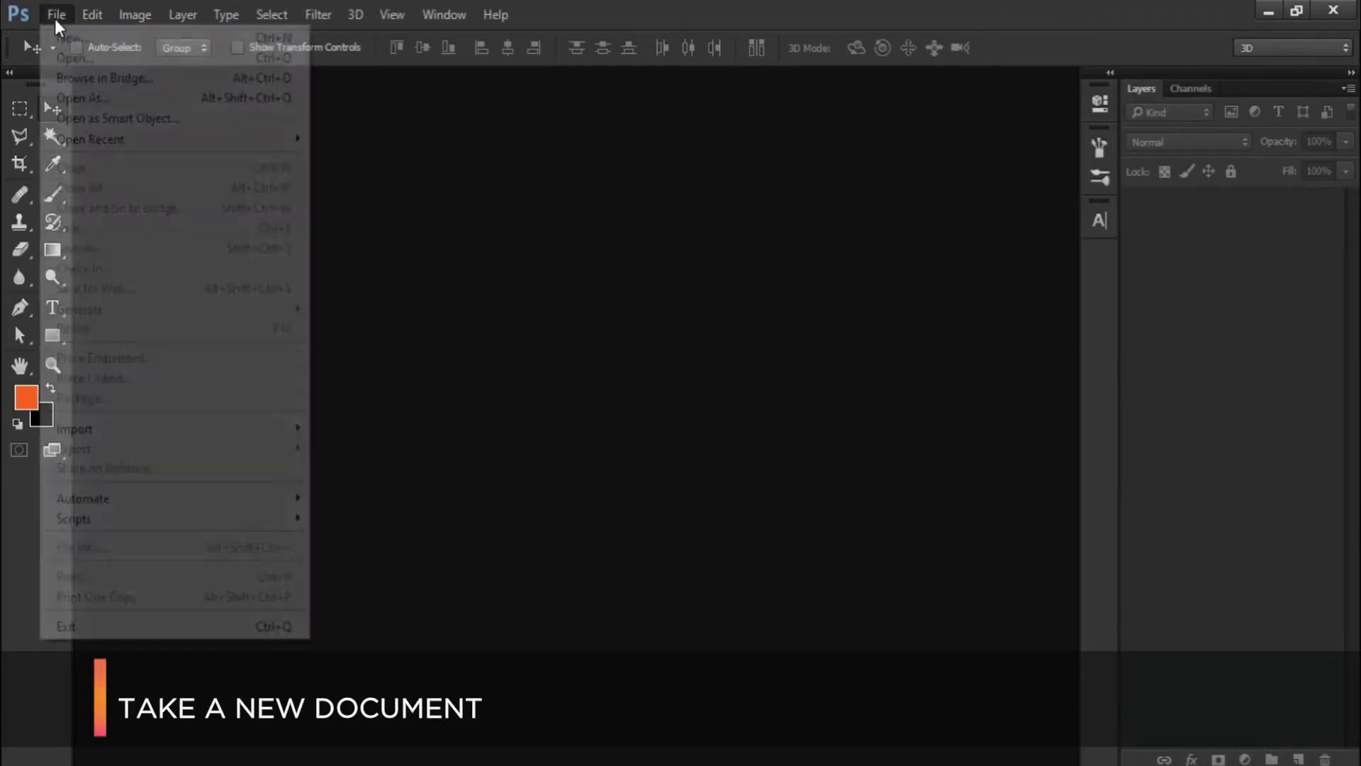
left_click(55, 37)
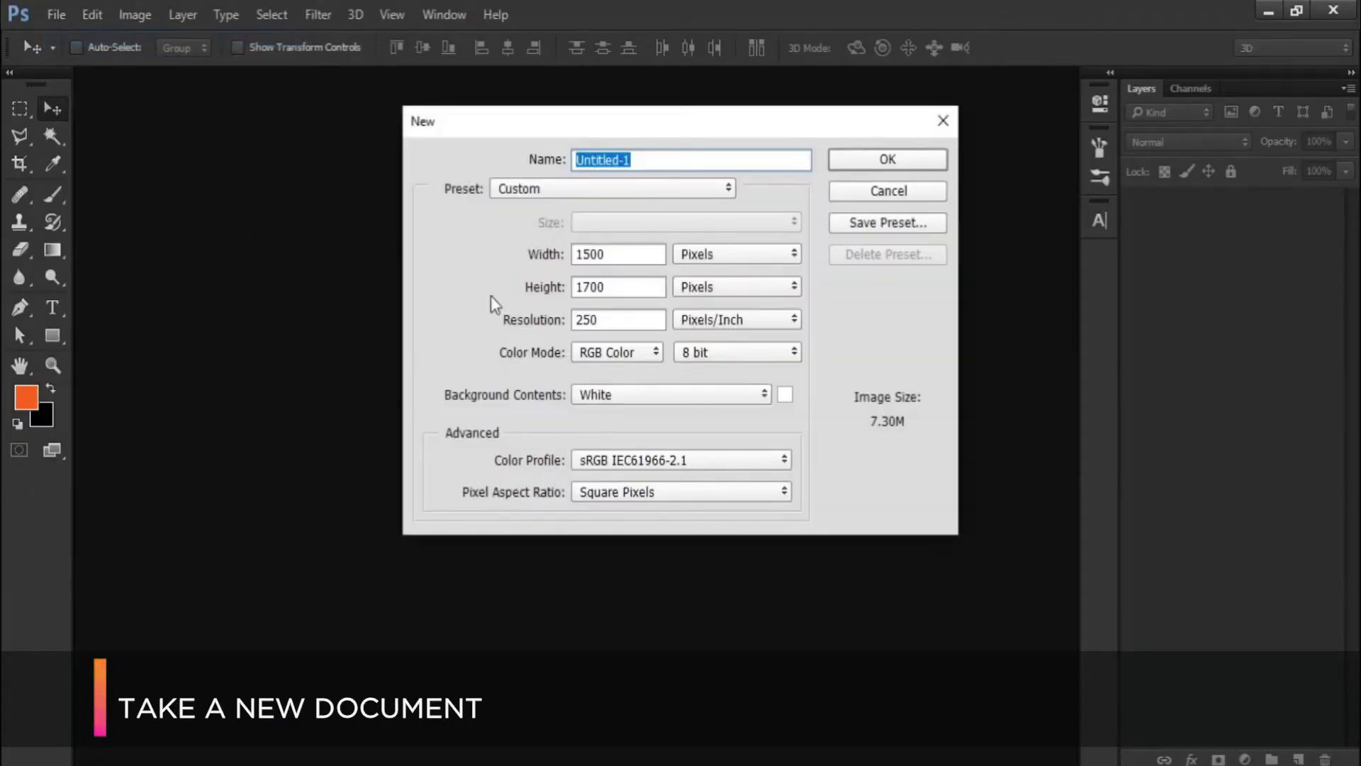
mouse_move(627, 264)
left_mouse_down()
mouse_move(526, 258)
mouse_move(627, 296)
left_mouse_up()
type("10801")
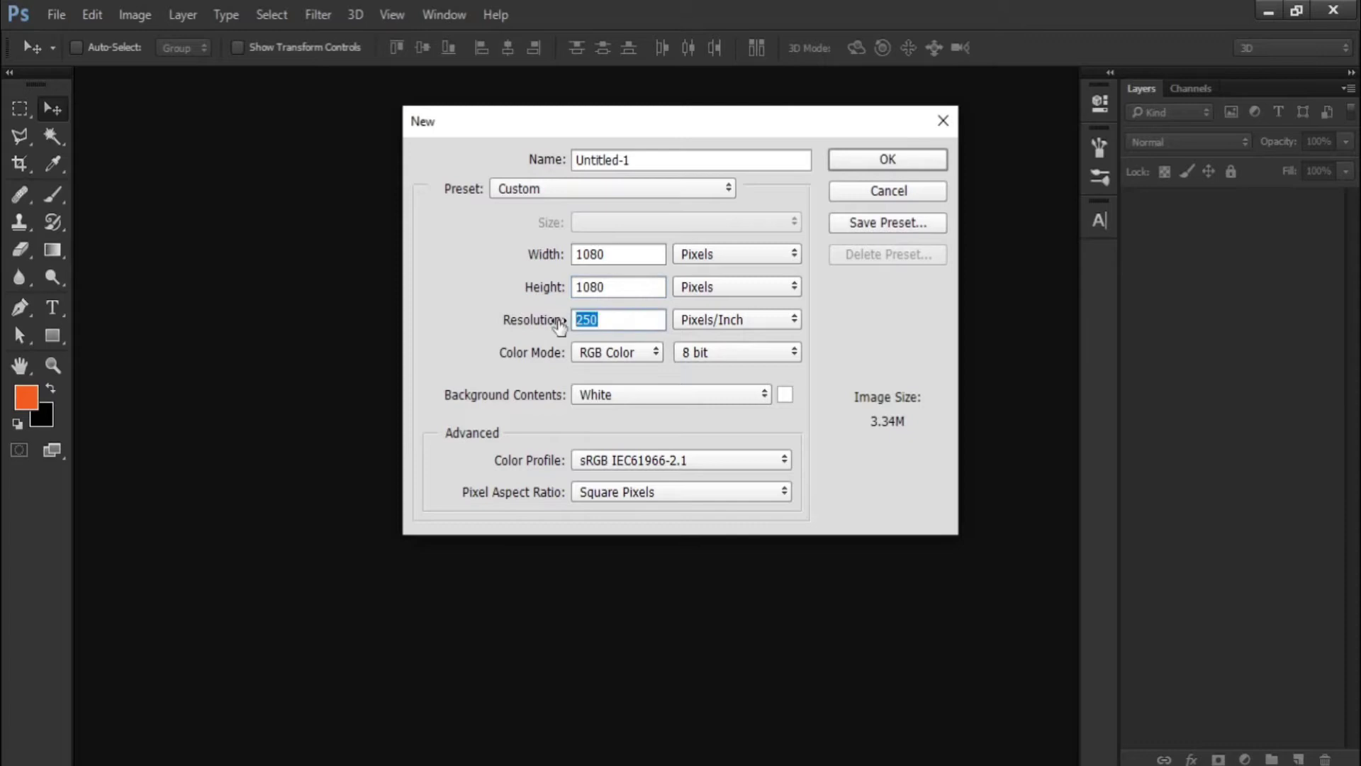
left_click(904, 162)
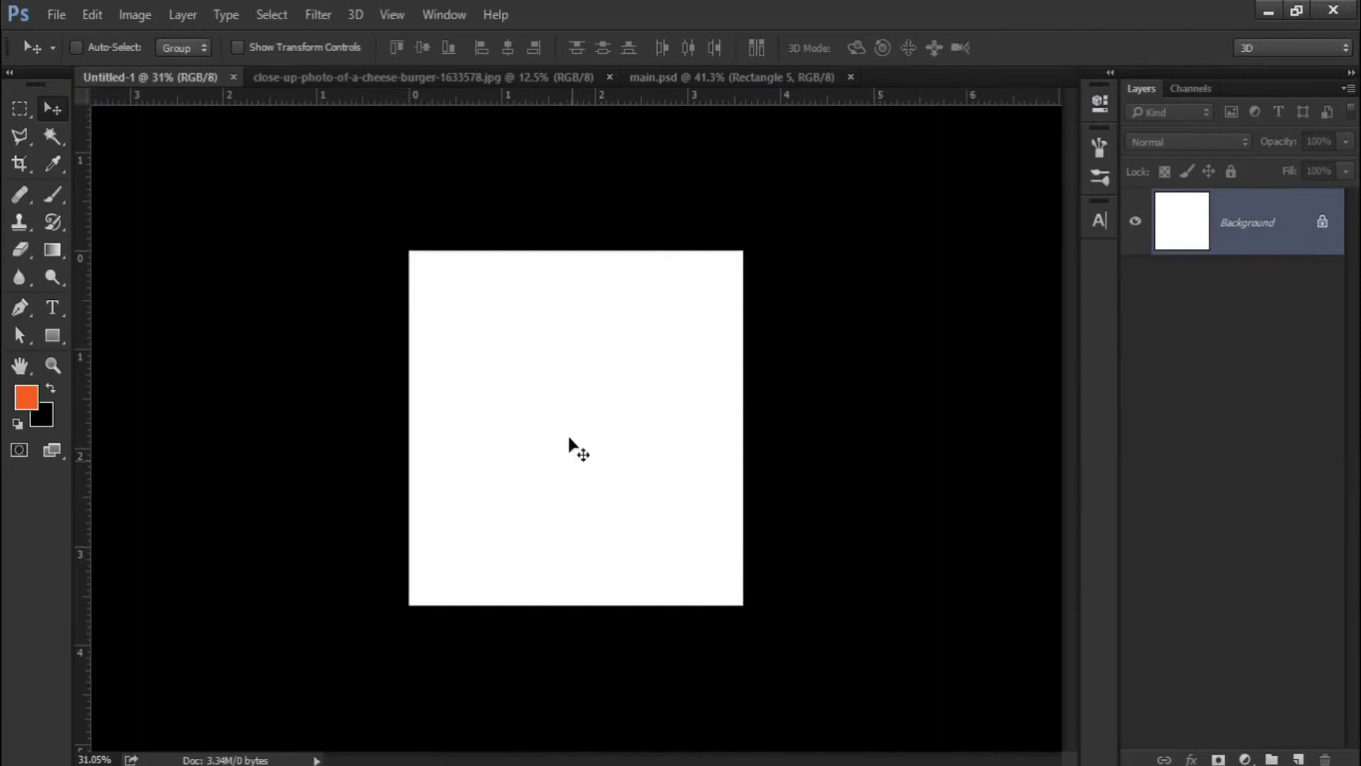
Step: Drag the cheeseburger photo into the new document and convert Layer 1 to a smart object
left_click(410, 78)
mouse_move(378, 239)
left_mouse_down()
mouse_move(225, 85)
mouse_move(593, 407)
left_mouse_up()
scroll(595, 415, "down", 4)
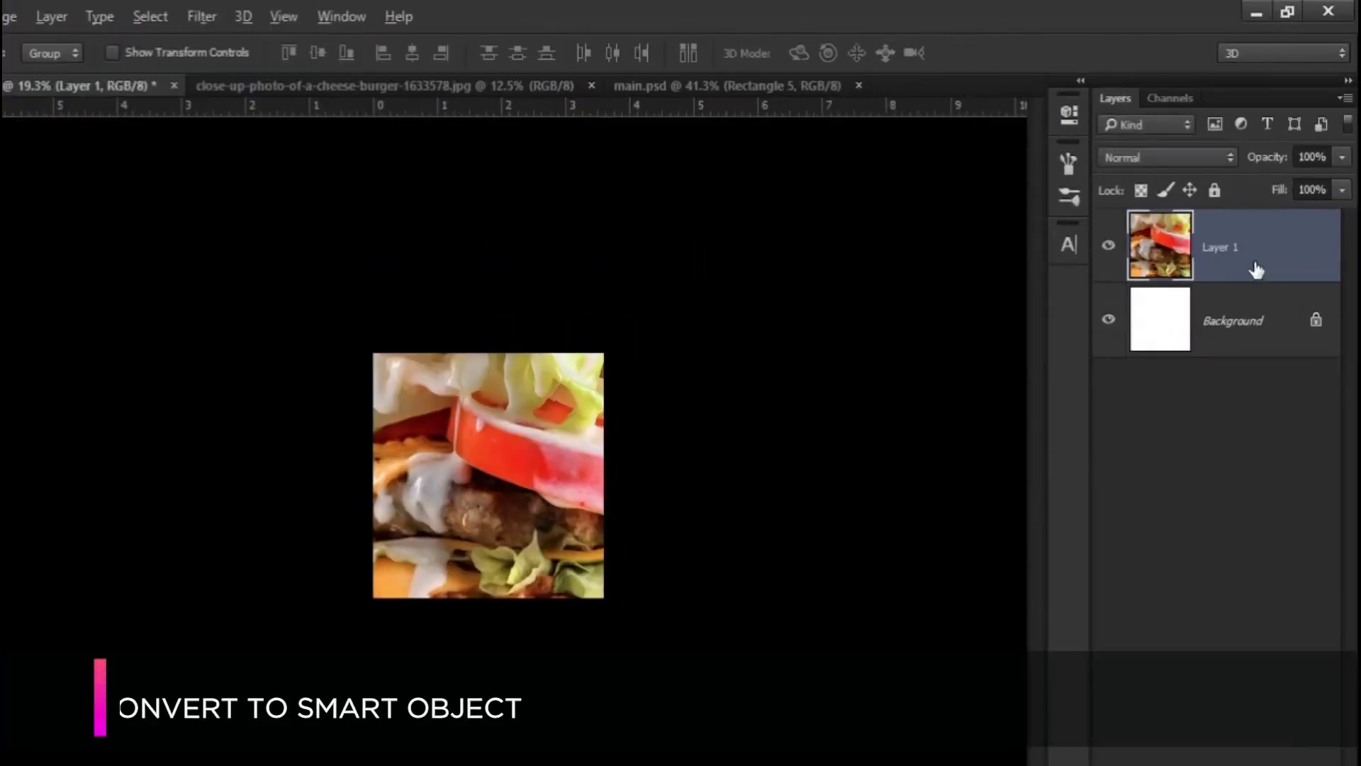
right_click(1265, 241)
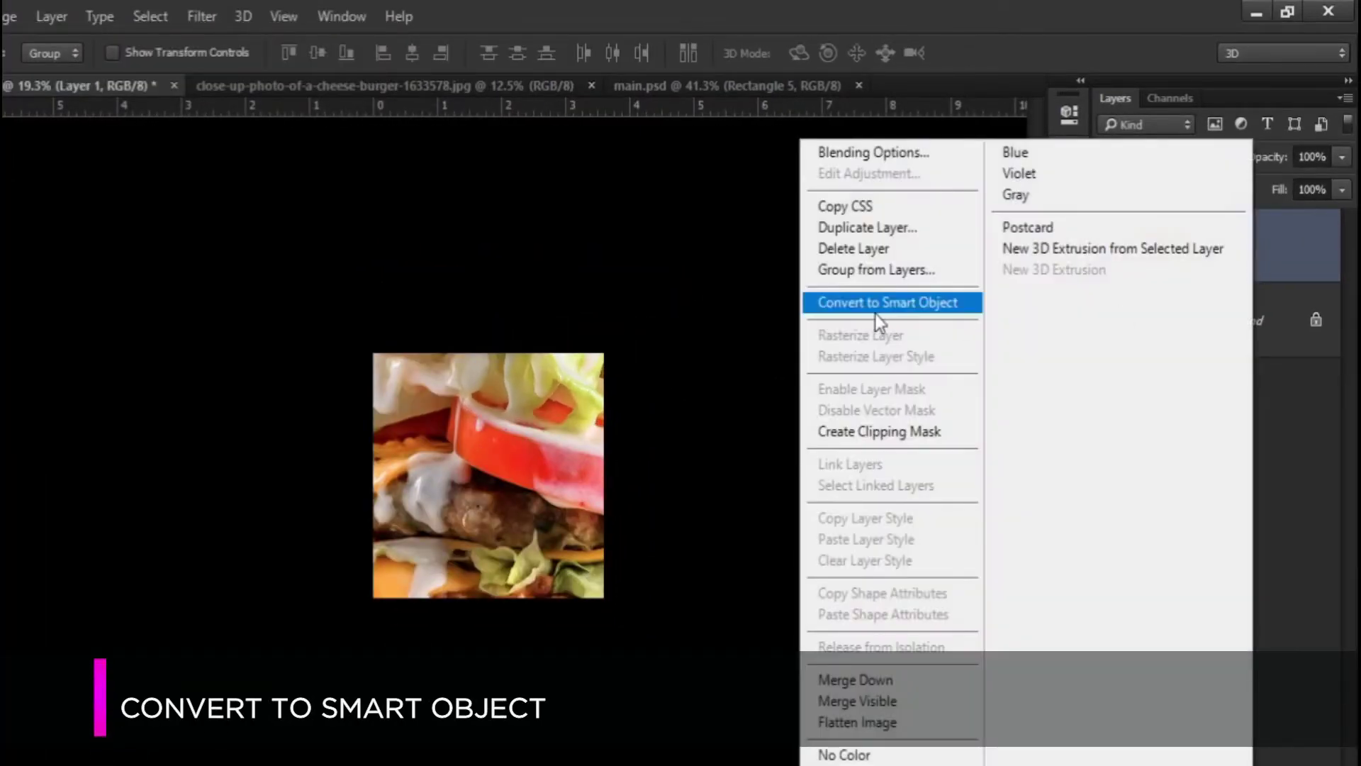
left_click(875, 312)
scroll(669, 415, "down", 1)
scroll(667, 410, "down", 1)
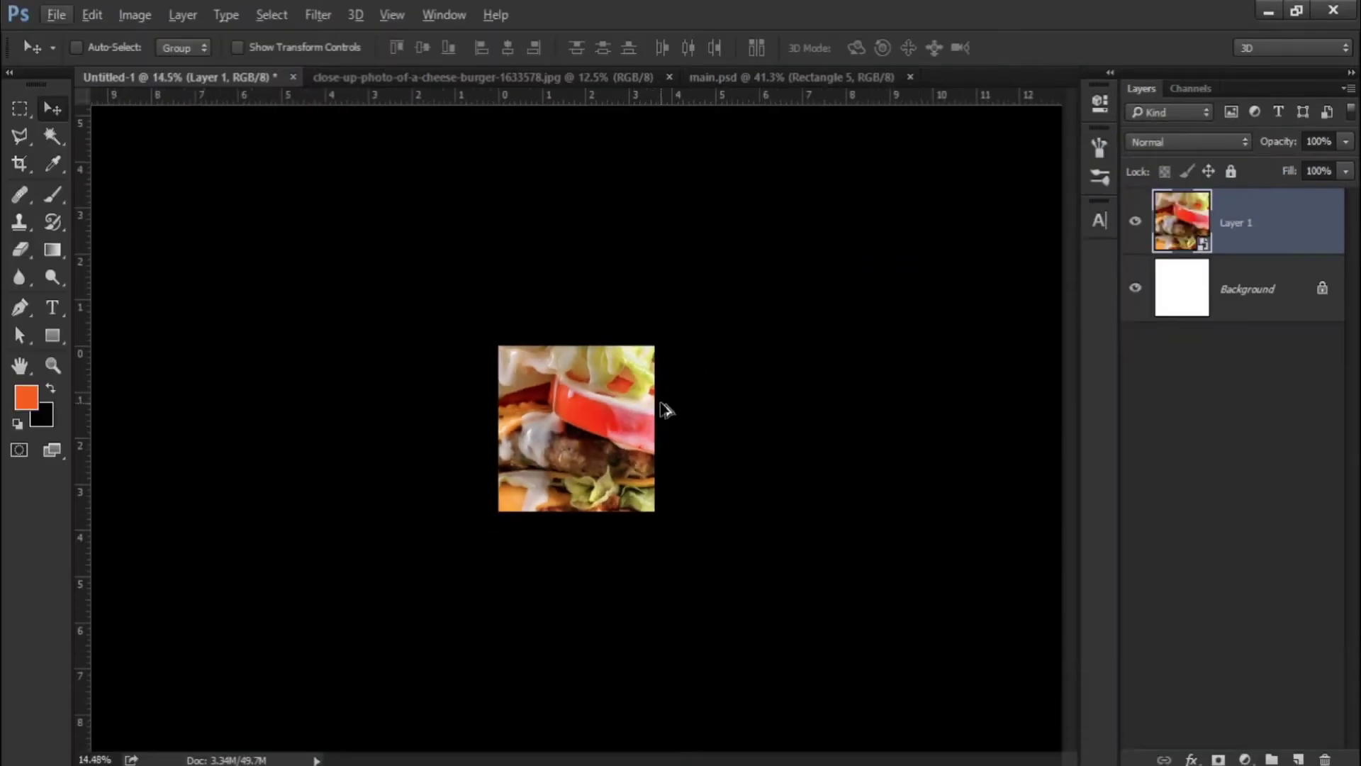
Step: Scale the burger smart object down to about 29% and position it over the canvas
key("ctrl+t")
scroll(667, 410, "down", 1)
scroll(666, 410, "down", 1)
scroll(661, 410, "down", 1)
left_click_drag(629, 455, 722, 564)
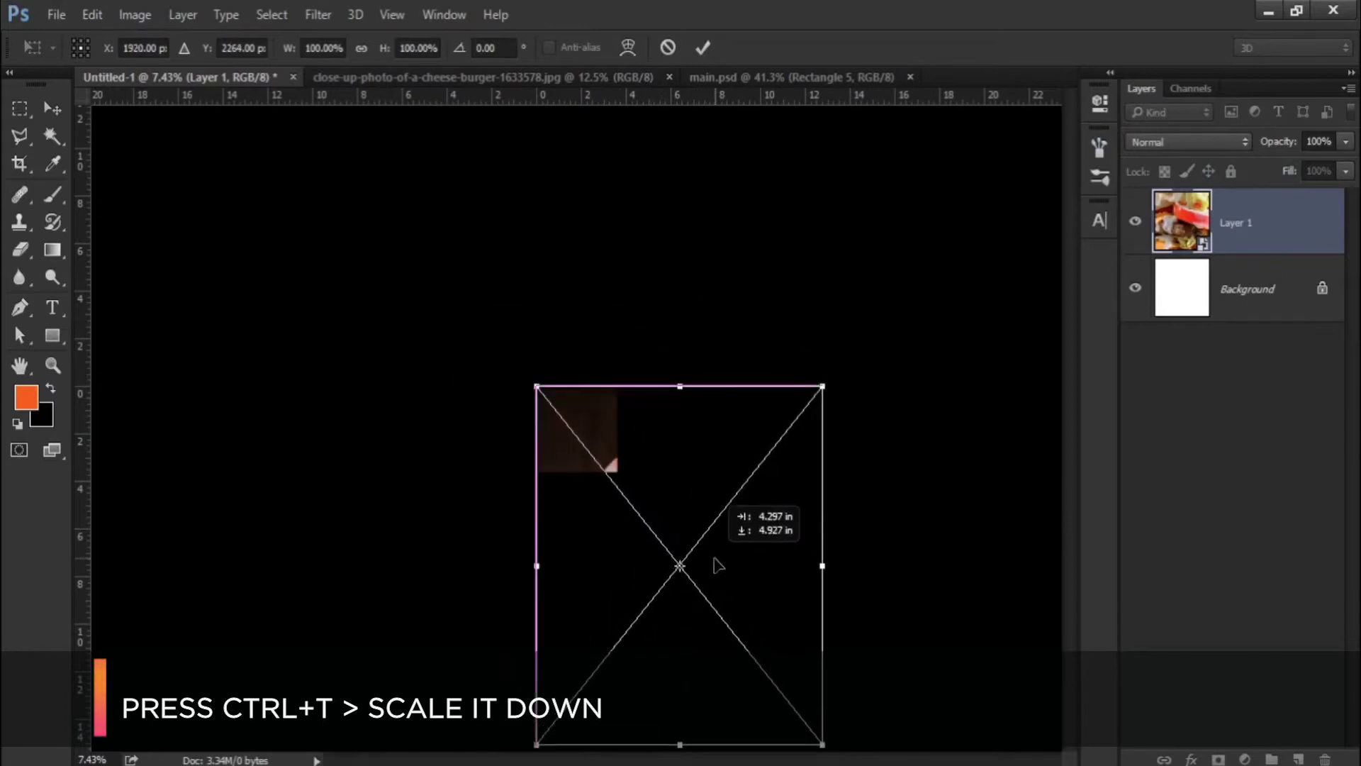
mouse_move(821, 744)
left_mouse_down()
mouse_move(621, 491)
mouse_move(641, 480)
left_mouse_up()
scroll(624, 492, "up", 1)
scroll(641, 495, "up", 2)
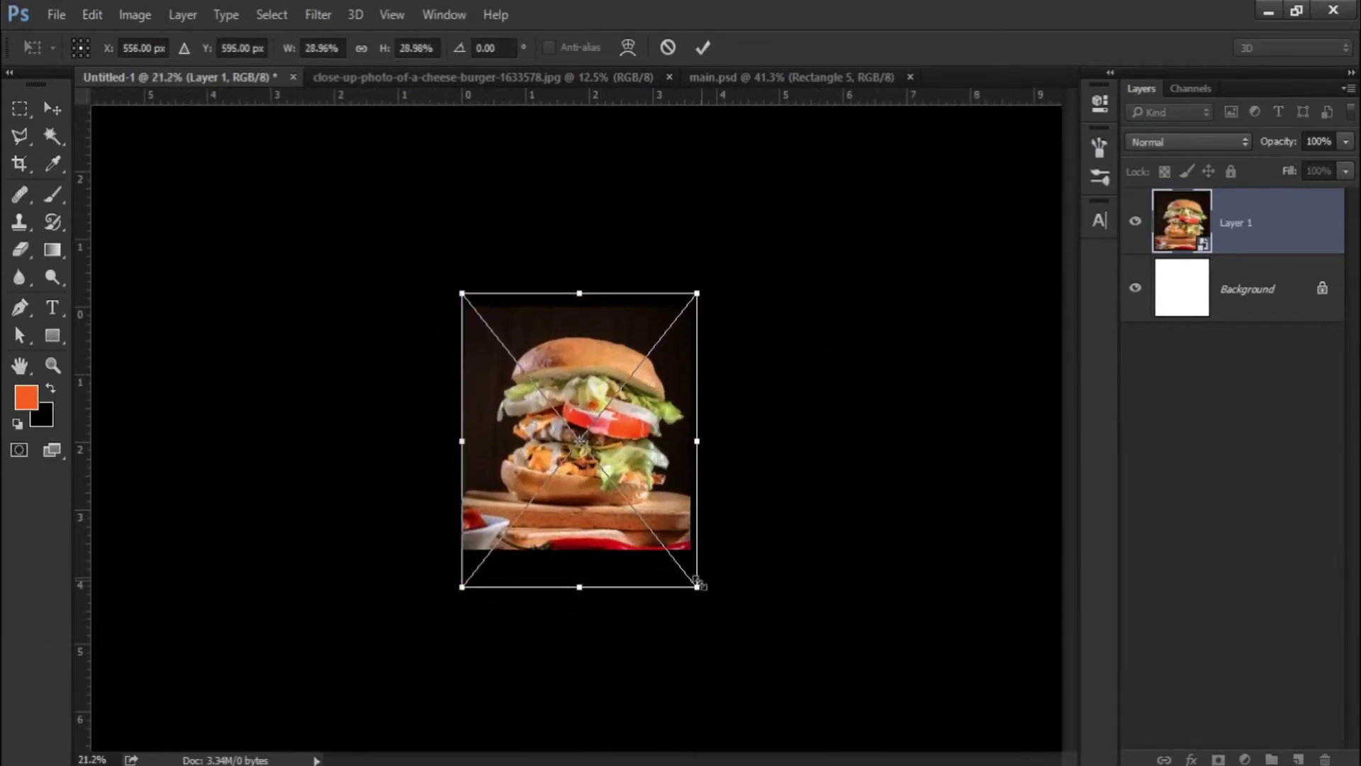
left_click_drag(694, 587, 696, 585)
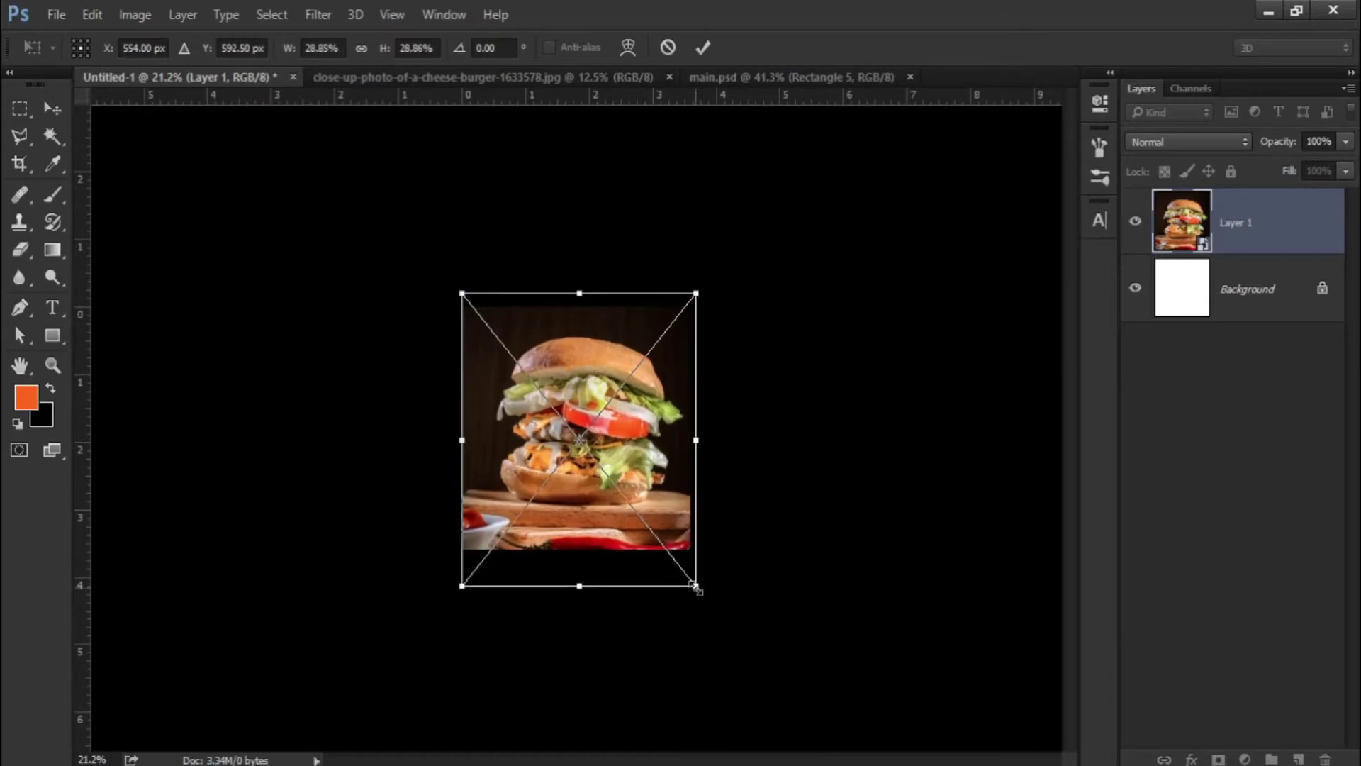
key("Return")
scroll(510, 418, "up", 3)
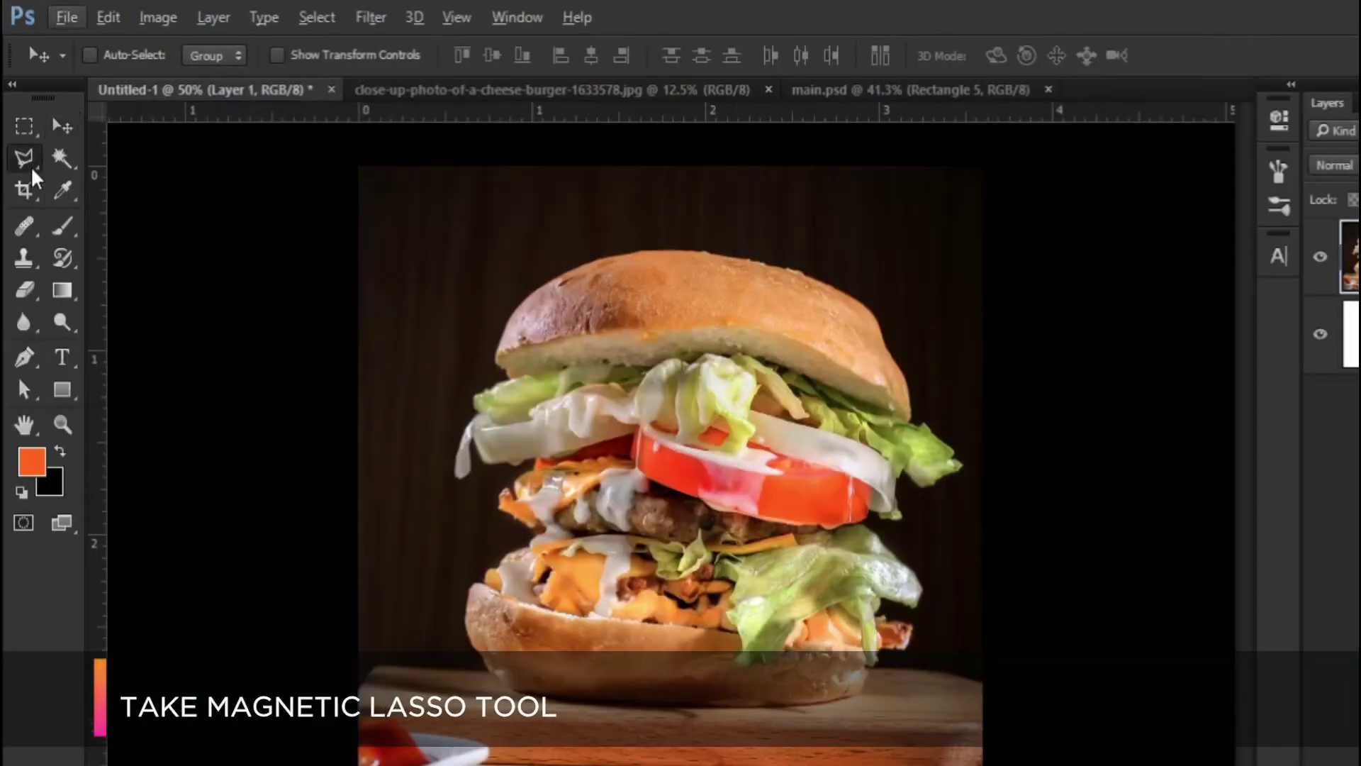
Step: Choose the Magnetic Lasso Tool and rasterize the burger layer
left_click(24, 141)
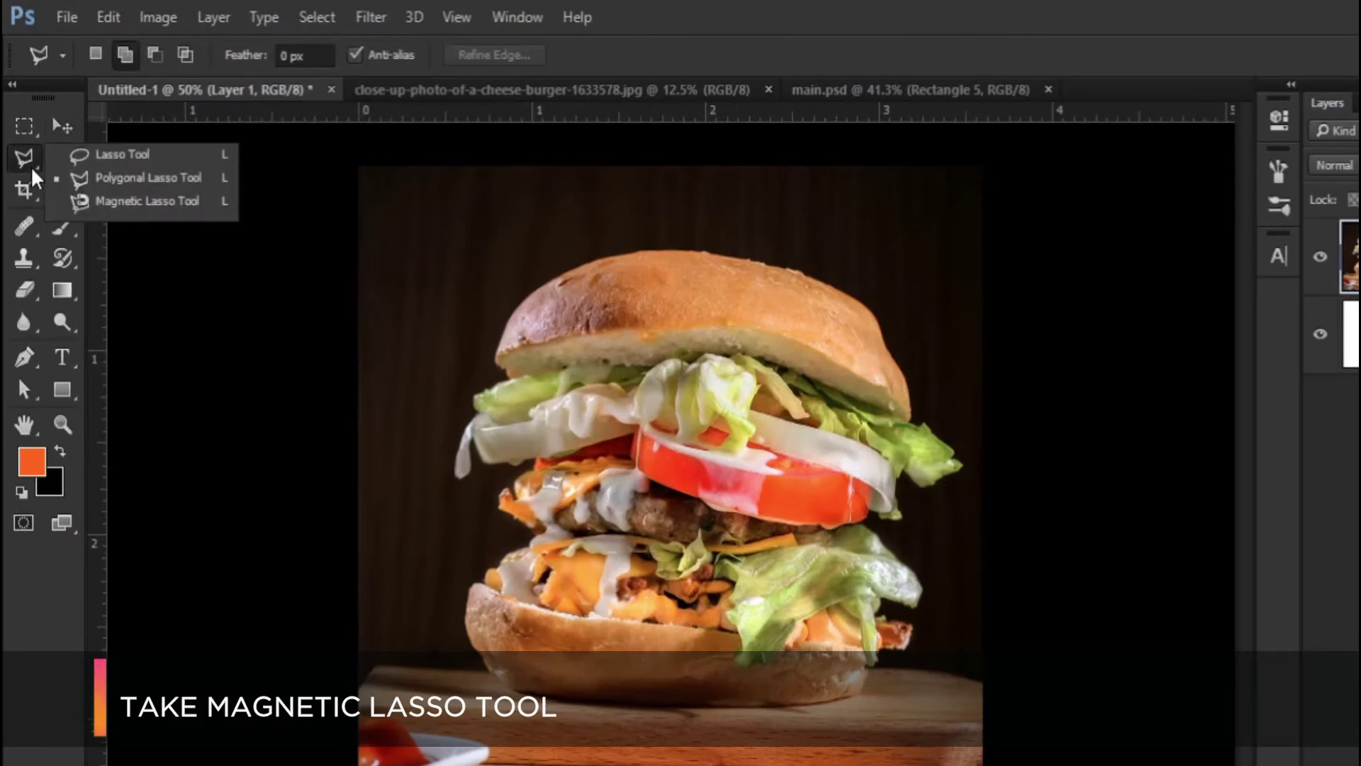
left_click(109, 201)
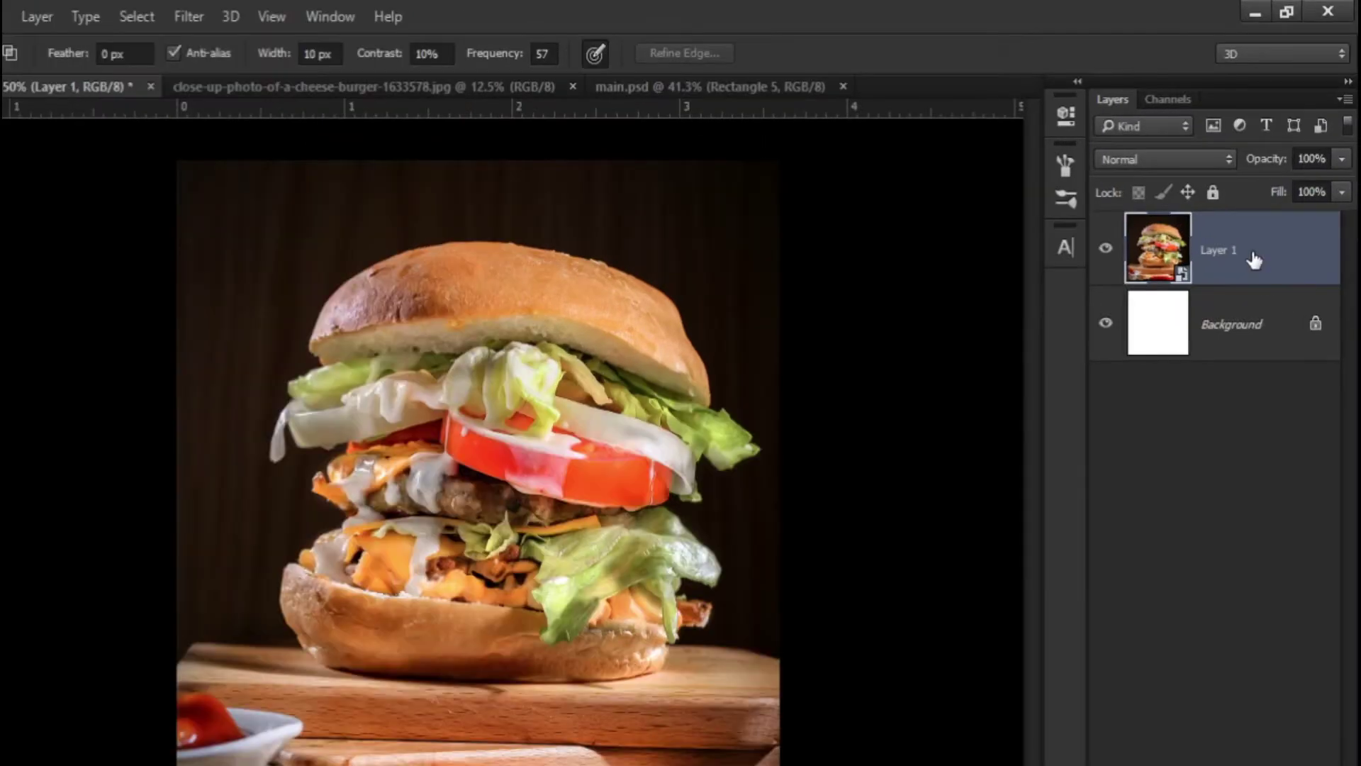
right_click(1252, 256)
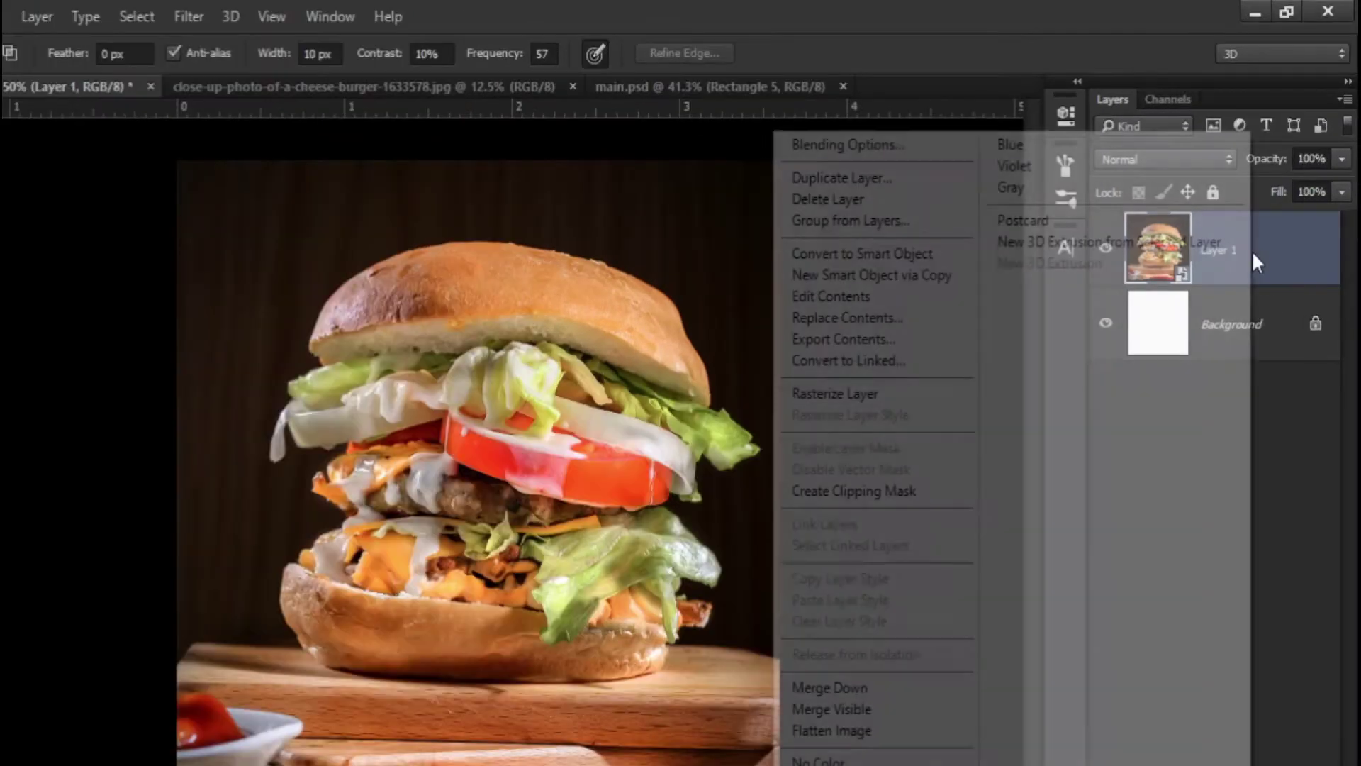
left_click(902, 394)
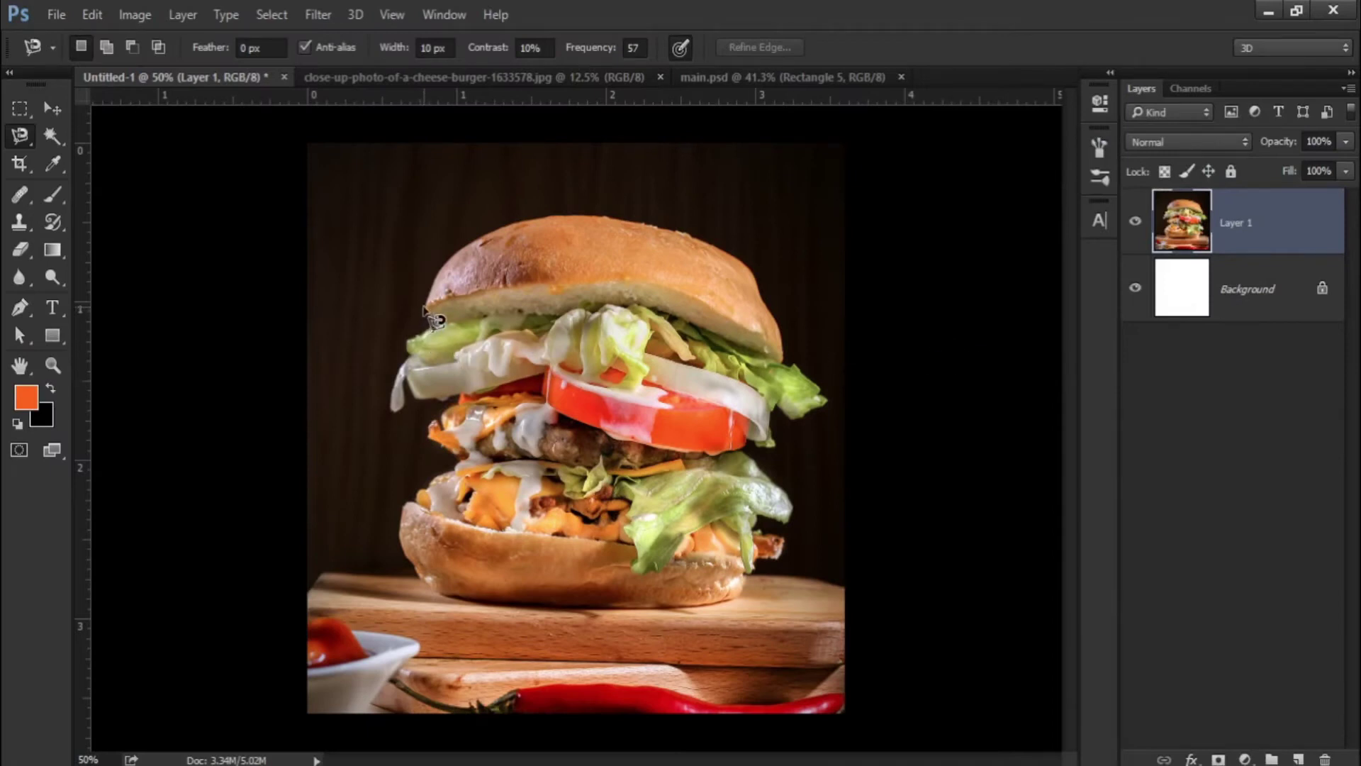
Step: Trace a closed Magnetic Lasso selection around the burger's outline
scroll(434, 317, "up", 1)
scroll(434, 319, "up", 1)
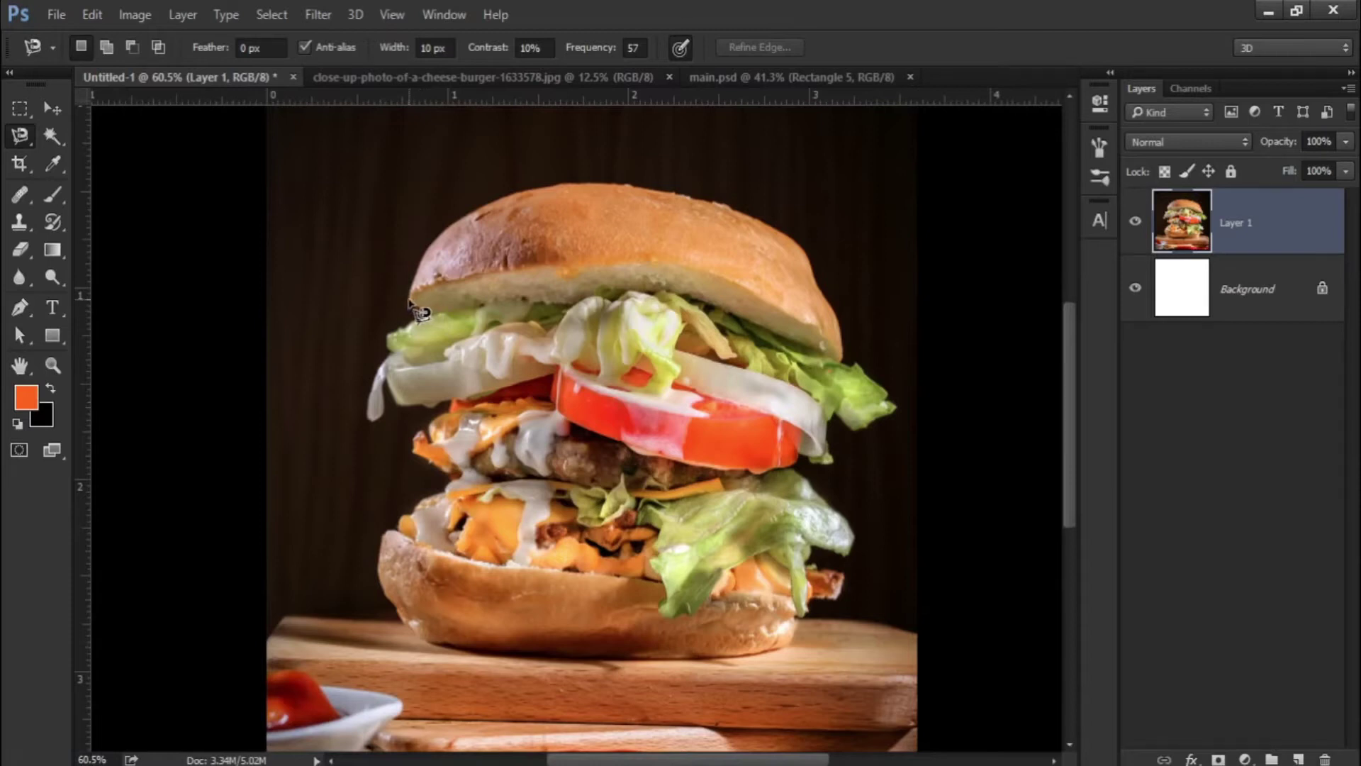
left_click(410, 300)
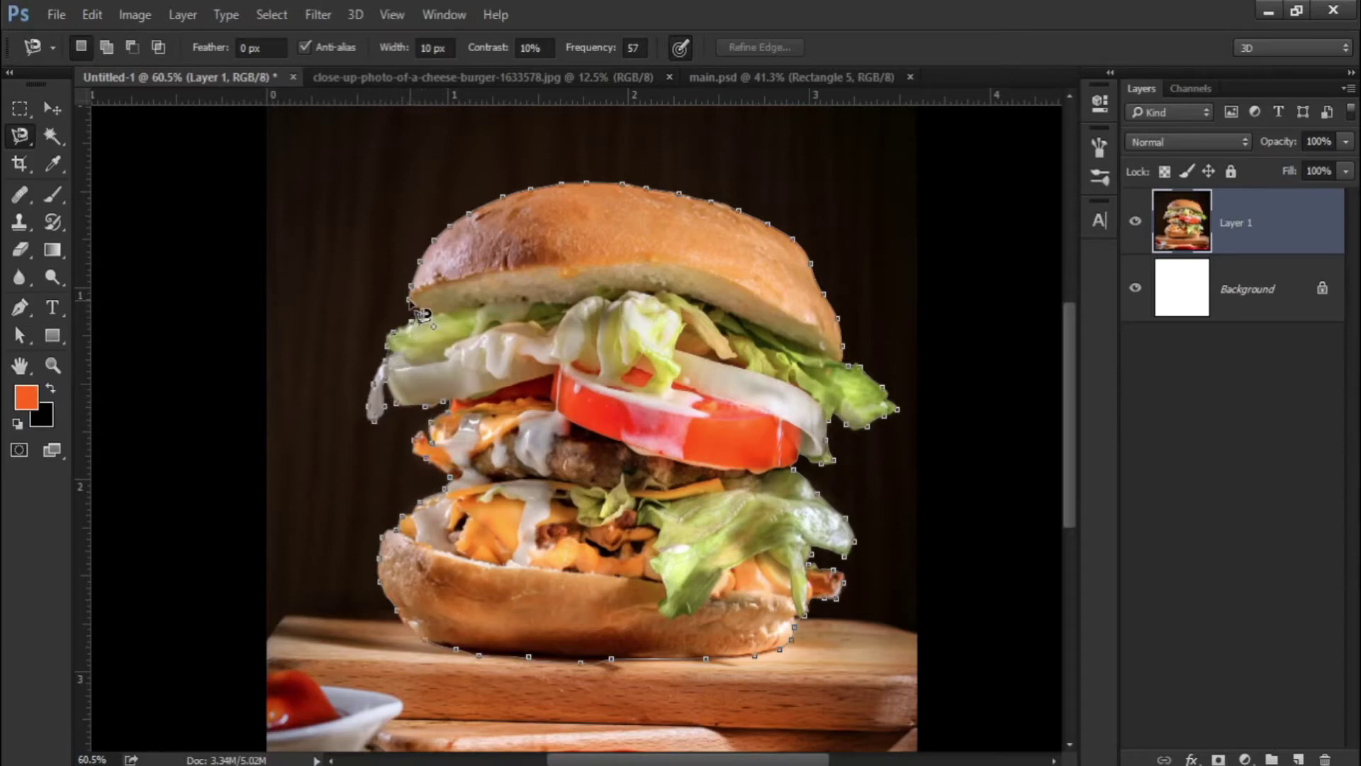
left_click(412, 303)
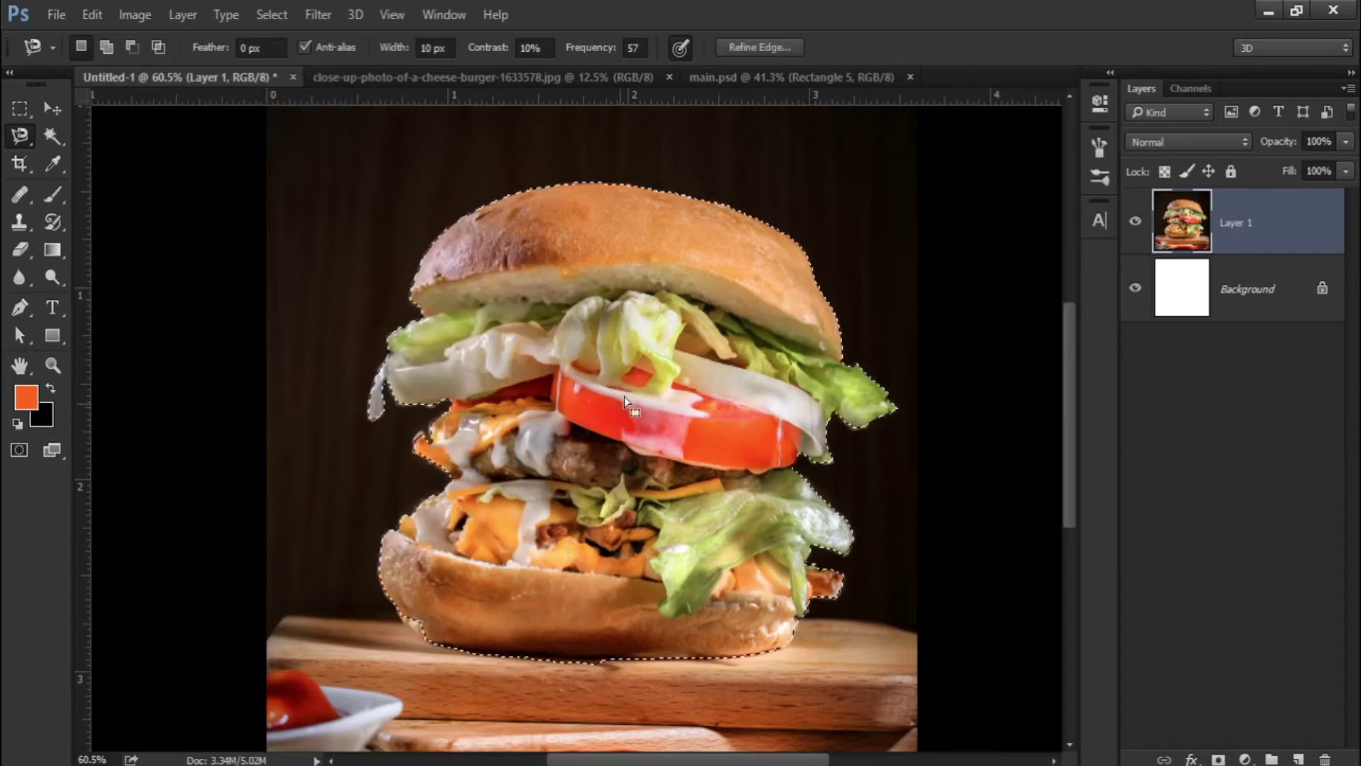
Step: Use Refine Edge to clean the selection along the top bun
left_click(742, 46)
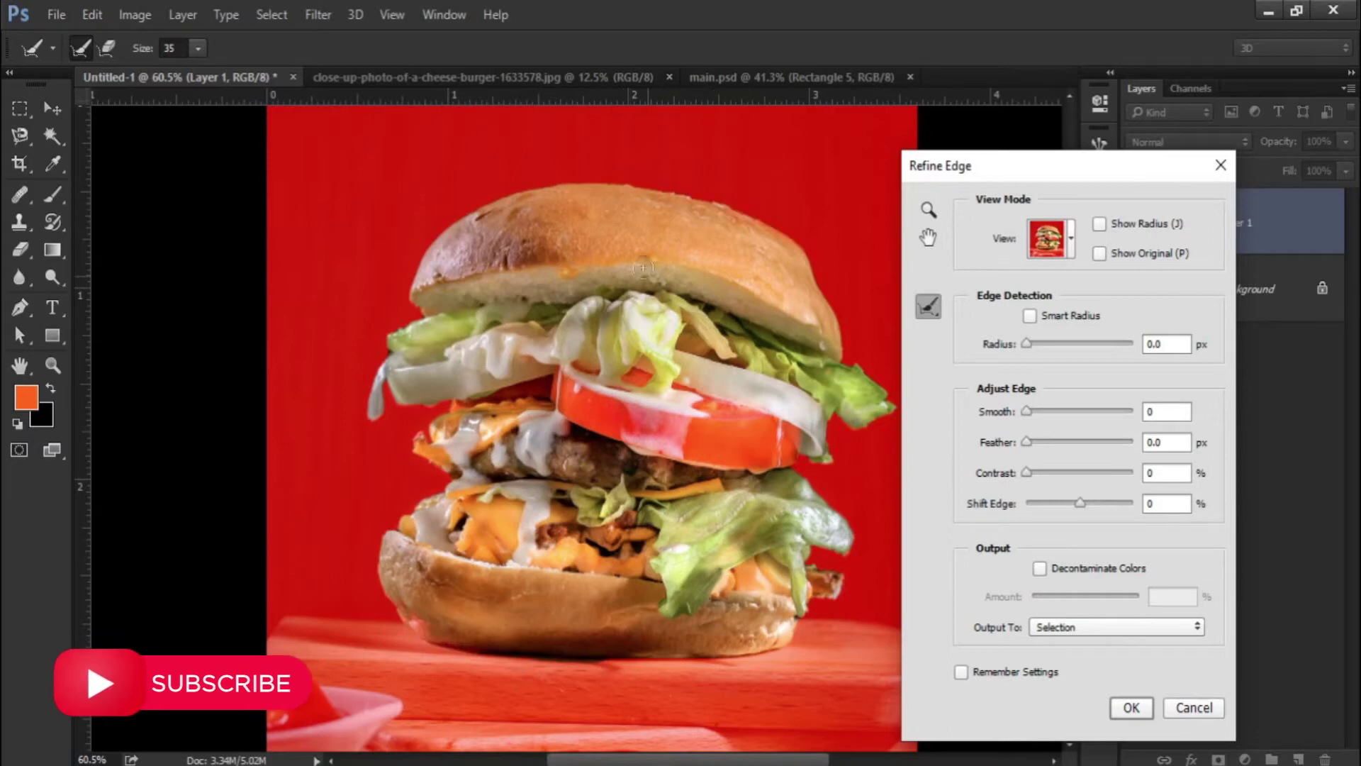
left_click_drag(547, 188, 405, 280)
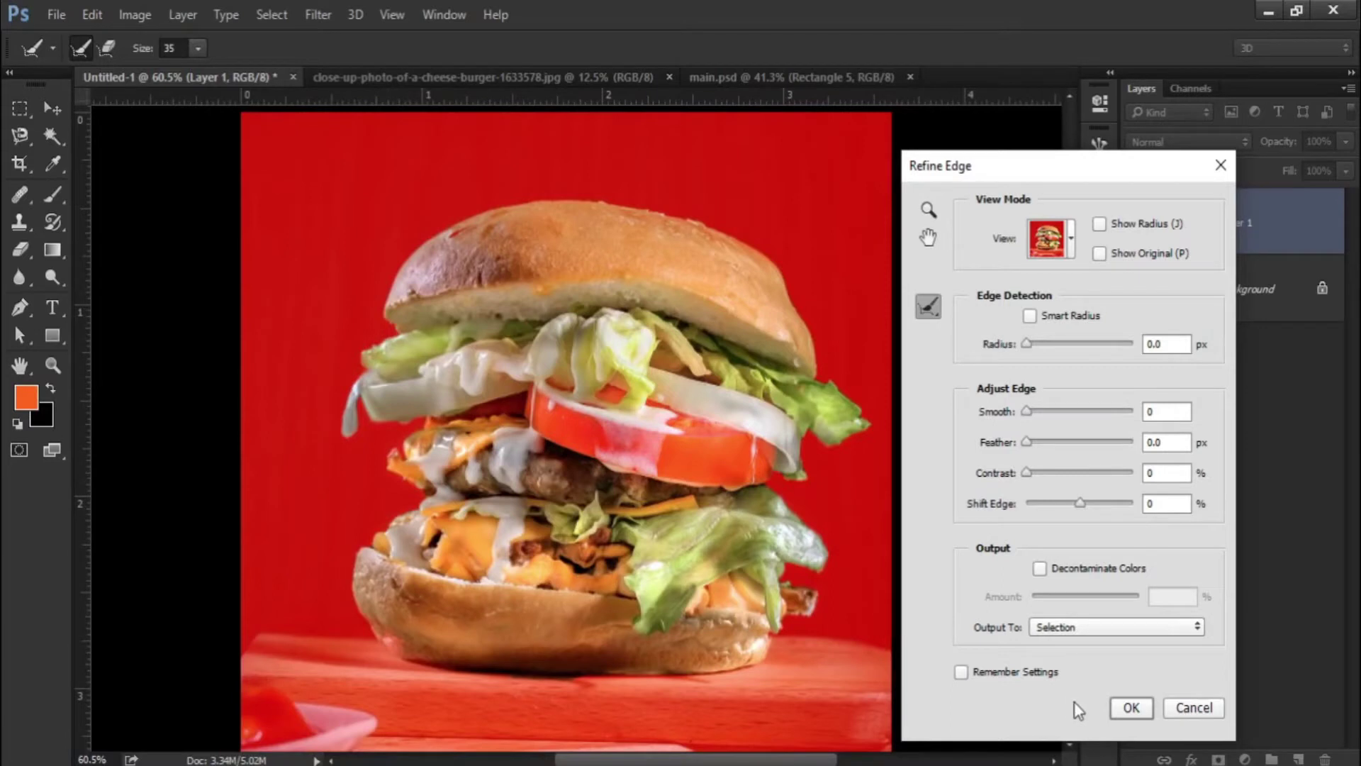
left_click(1130, 709)
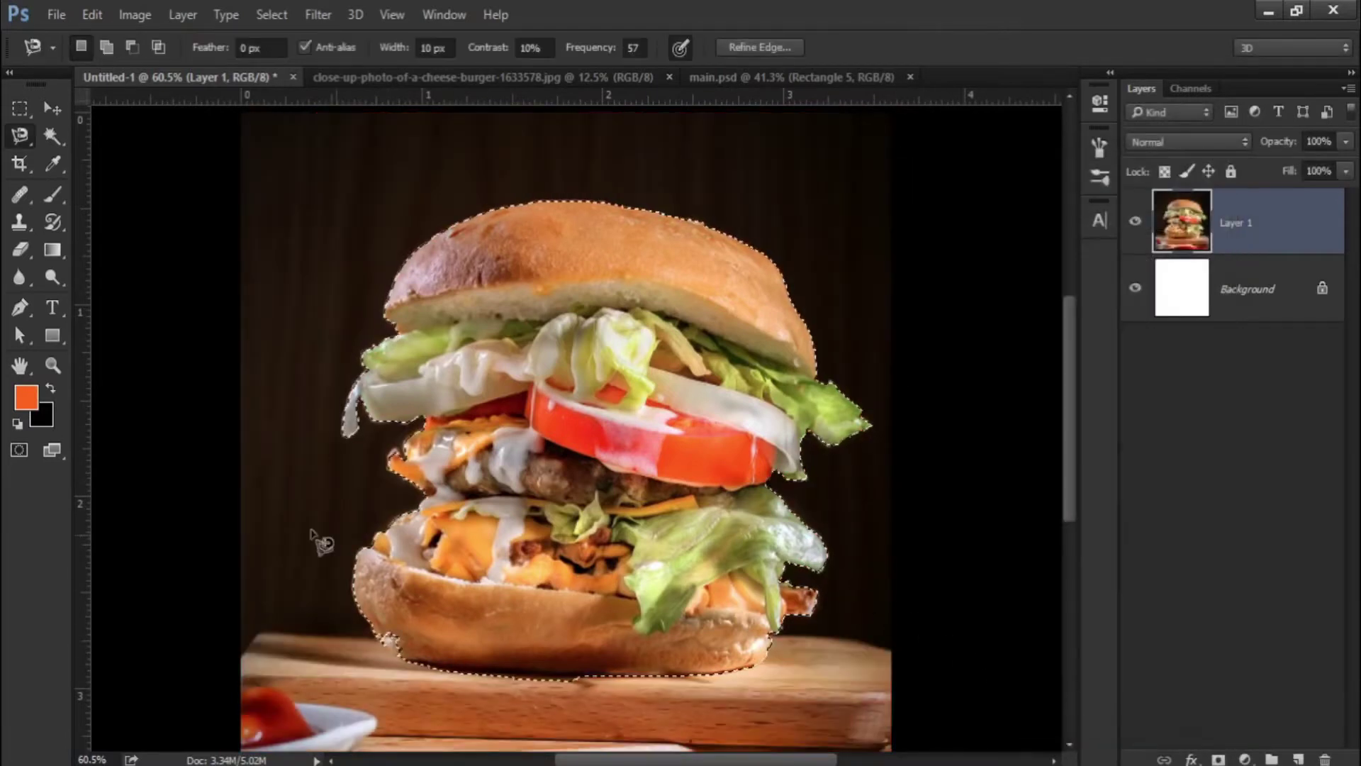
scroll(358, 623, "up", 3)
scroll(371, 647, "up", 3)
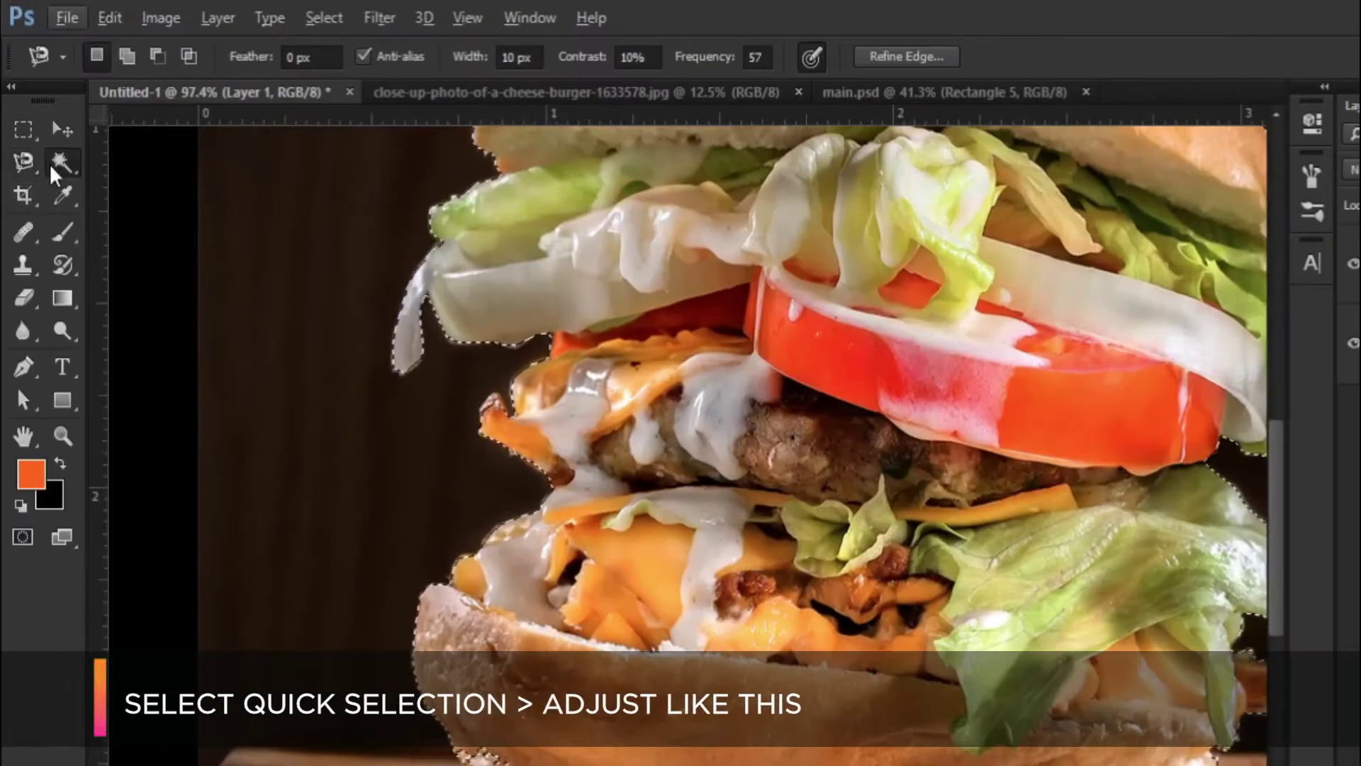
Step: Switch to the Quick Selection Tool with a 25 px brush for trimming the bottom bun
left_click(44, 141)
left_click(163, 159)
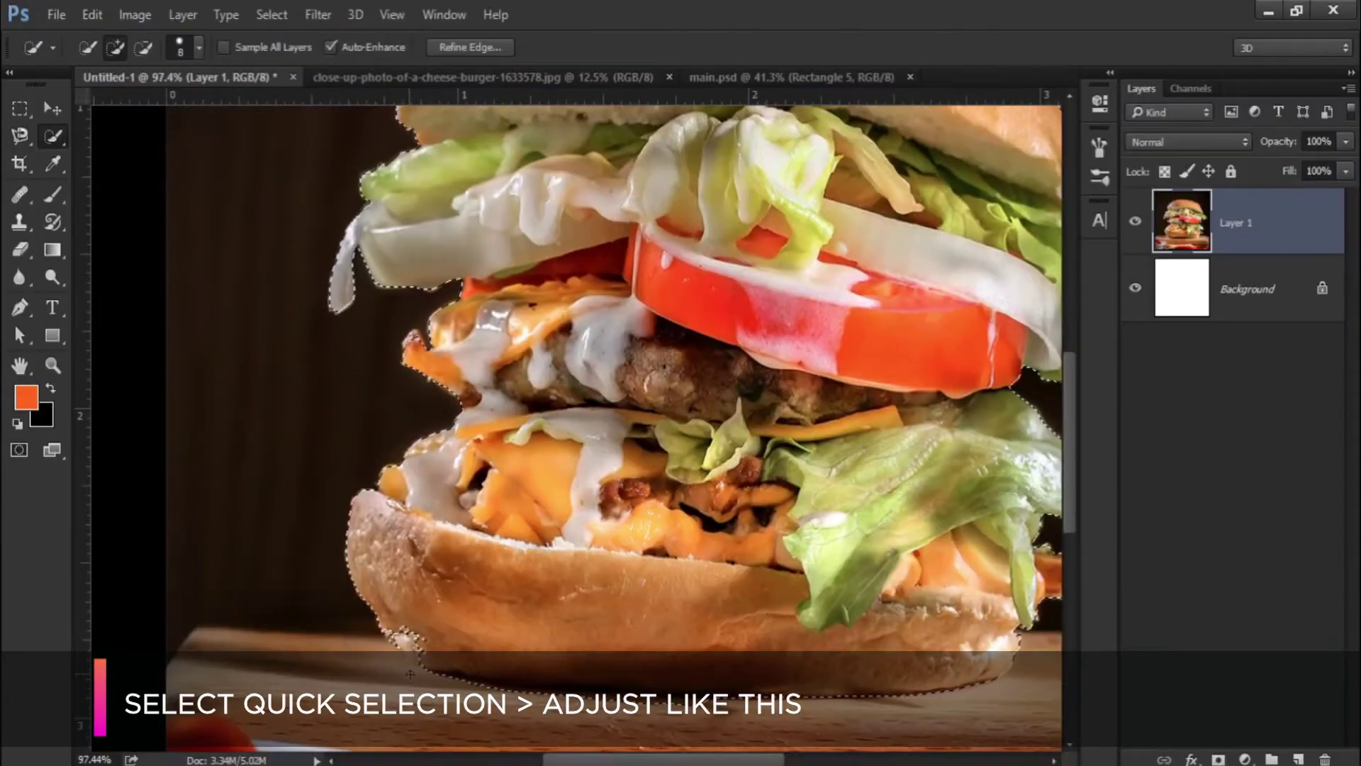
scroll(411, 666, "up", 2)
scroll(411, 670, "up", 2)
key("bracketright")
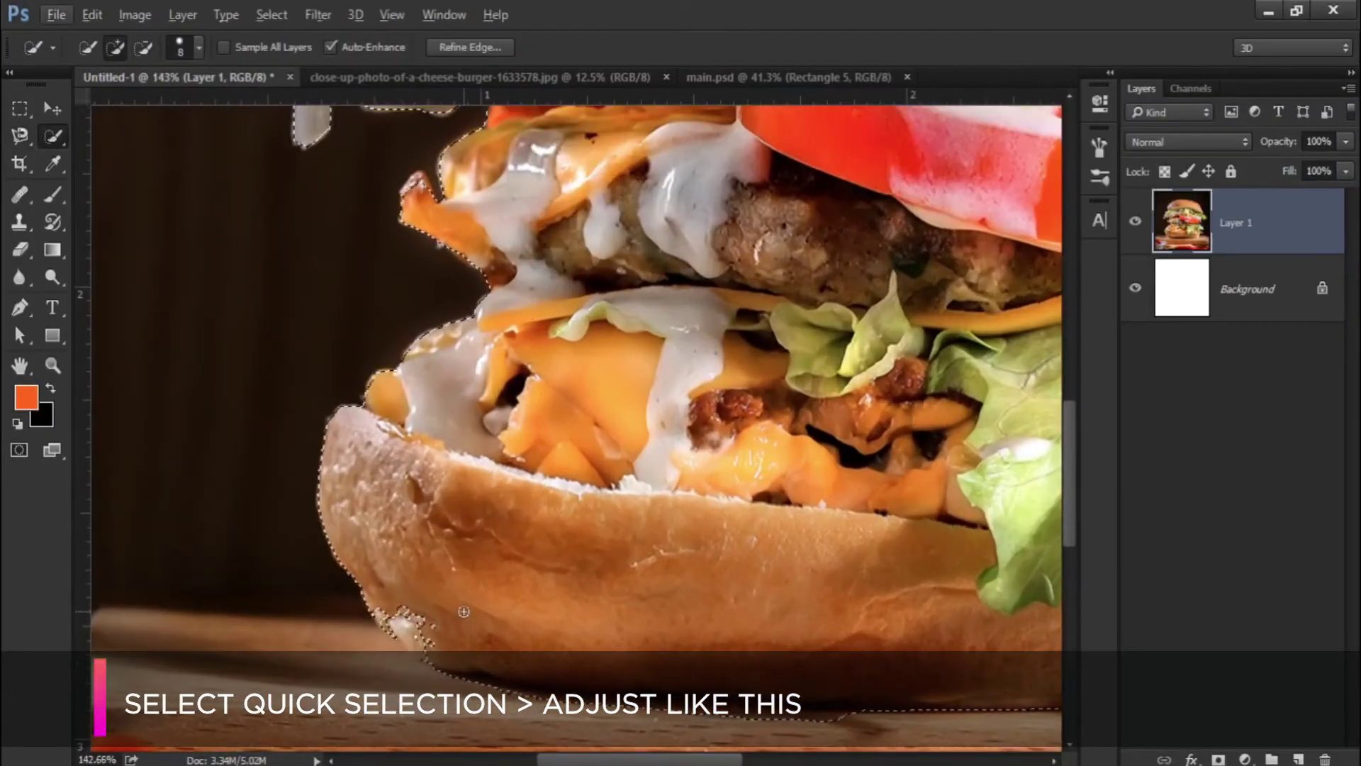
key("bracketright")
key("bracketright")
key("bracketright")
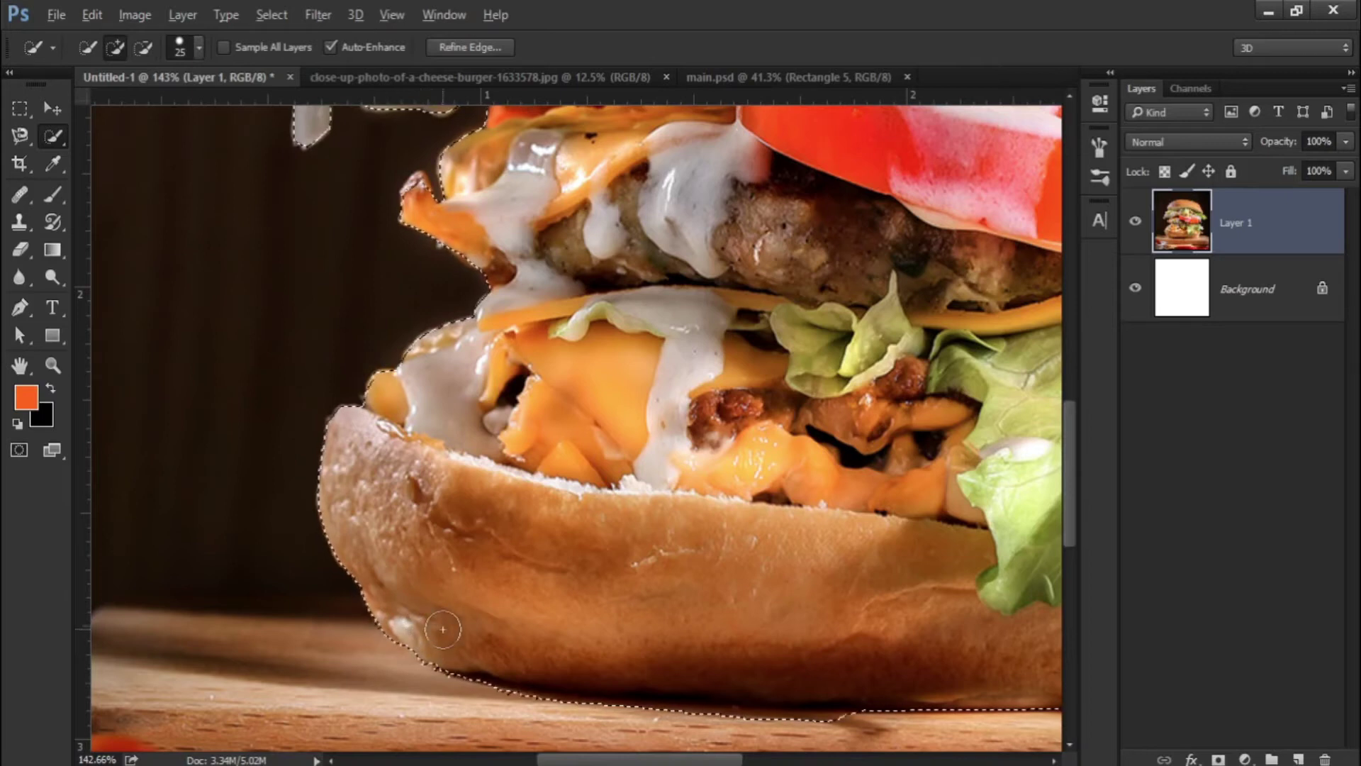
scroll(443, 628, "down", 3)
scroll(443, 628, "down", 2)
scroll(497, 602, "down", 2)
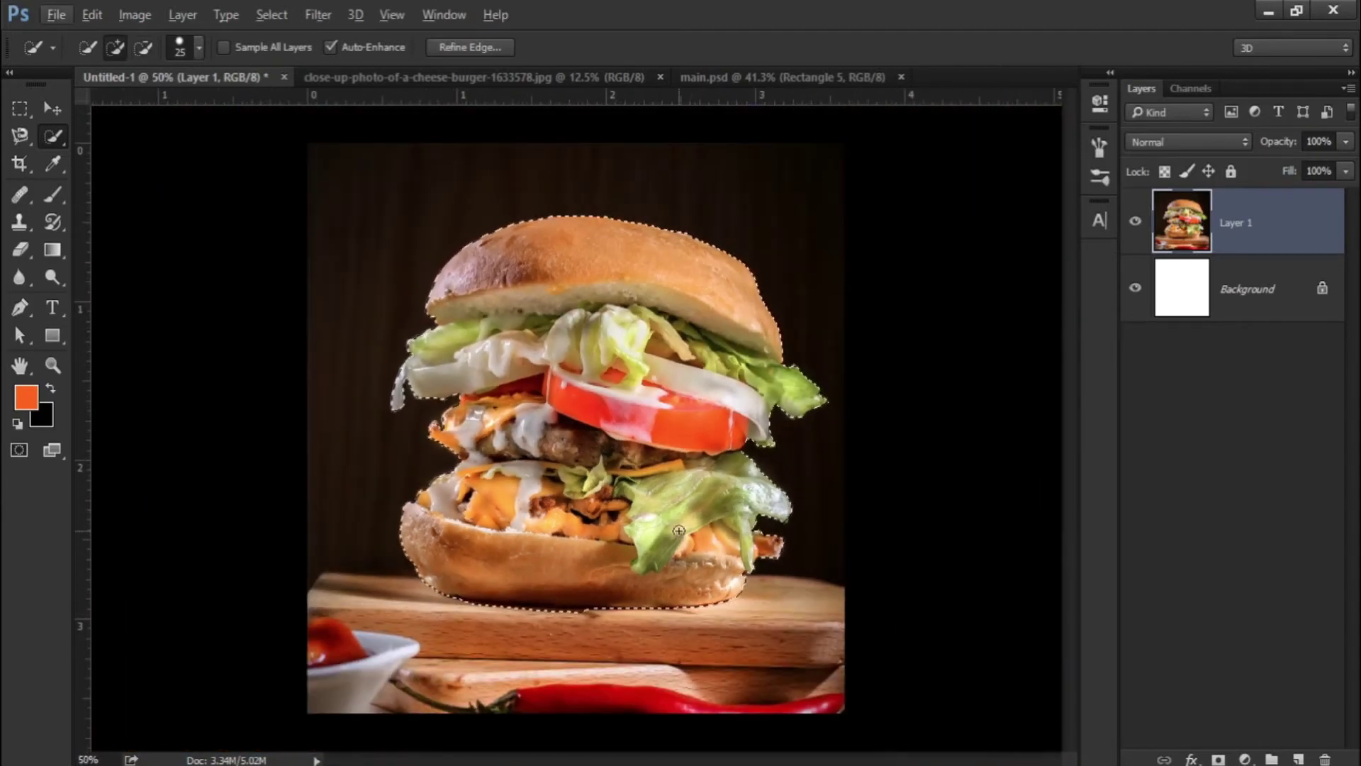
Step: Copy the selected burger onto its own layer and delete the original photo layer
key("ctrl+j")
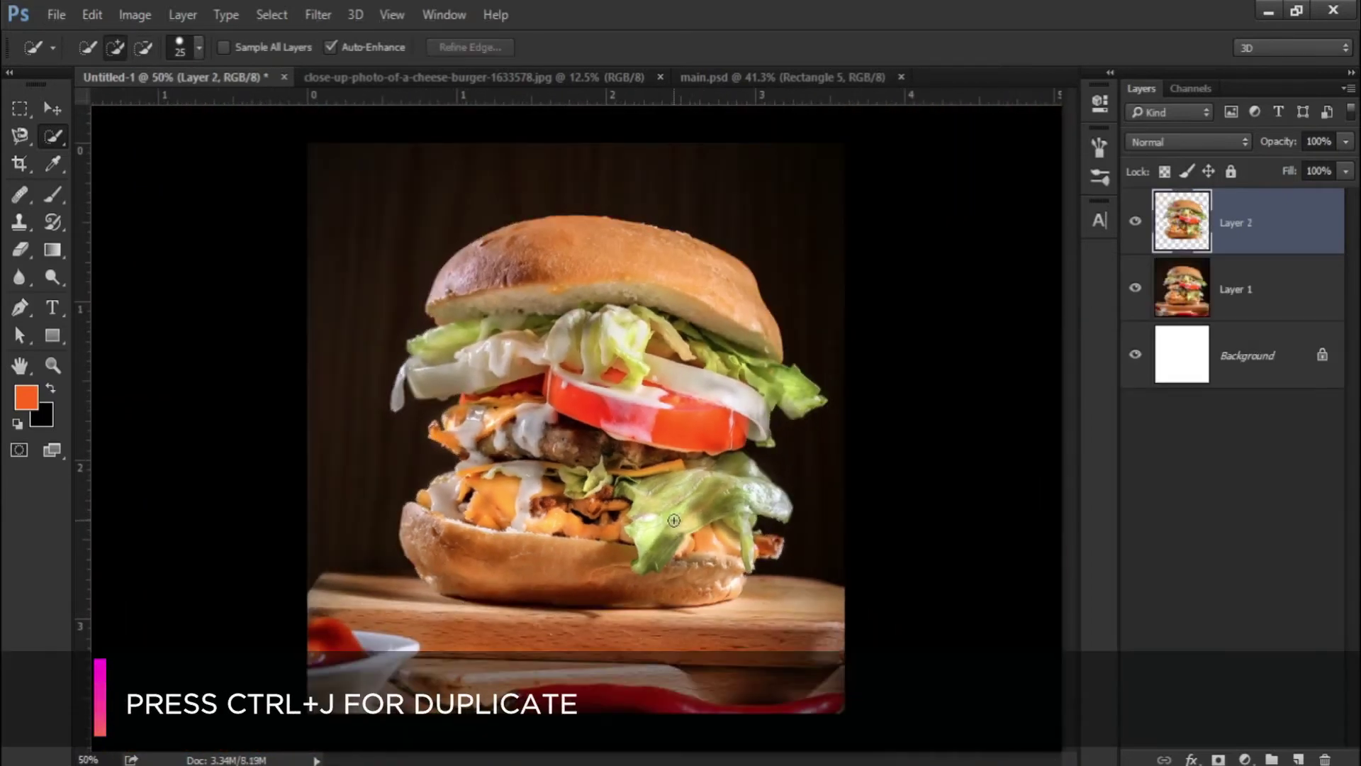
left_click(1136, 288)
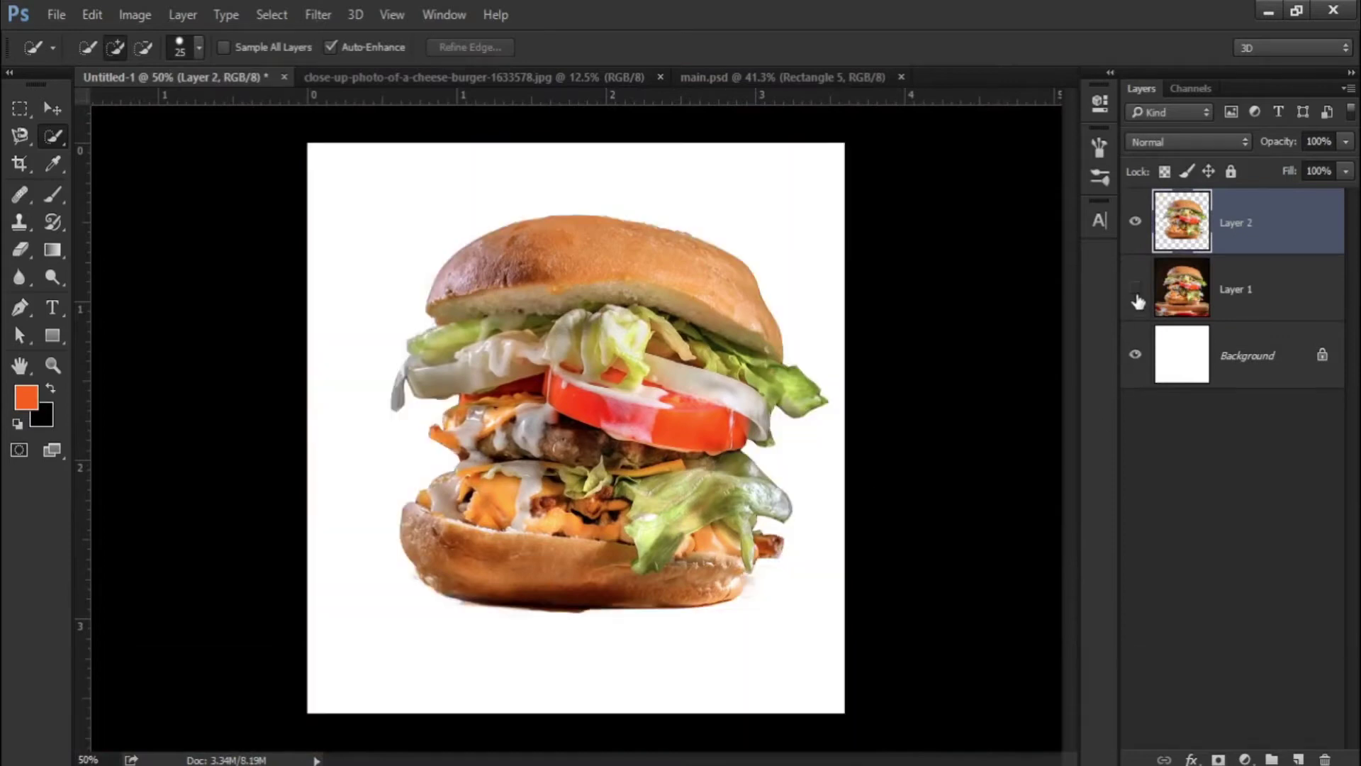
left_click(1248, 306)
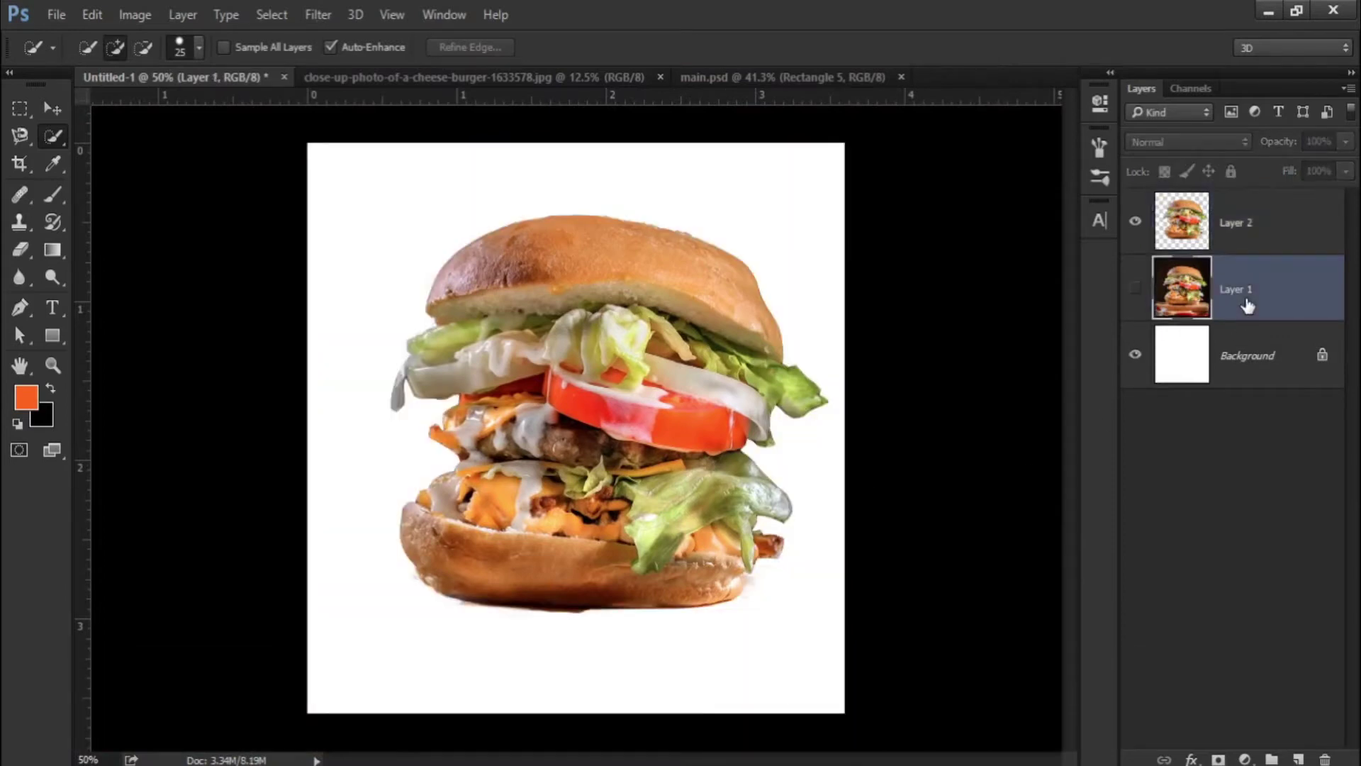
key("Delete")
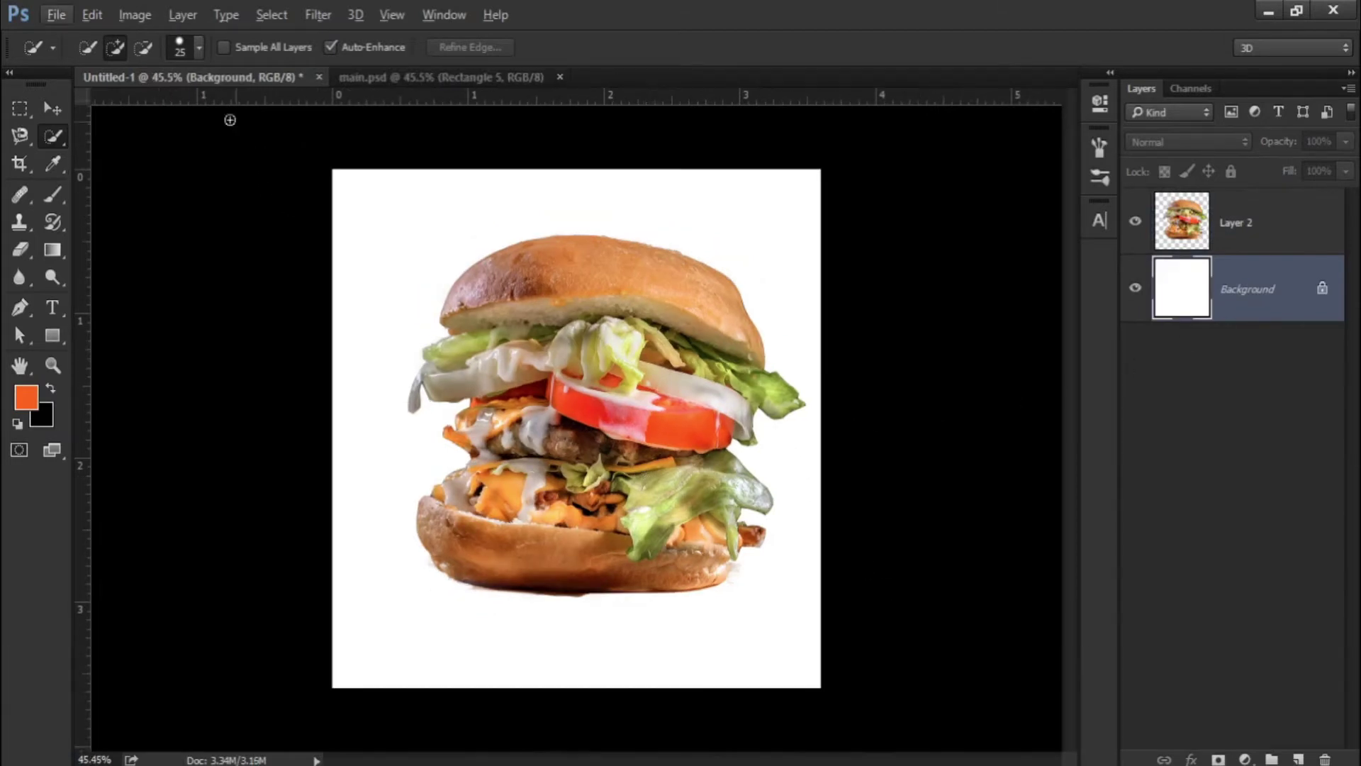
Step: Convert the cut-out burger layer into a smart object
left_click(57, 111)
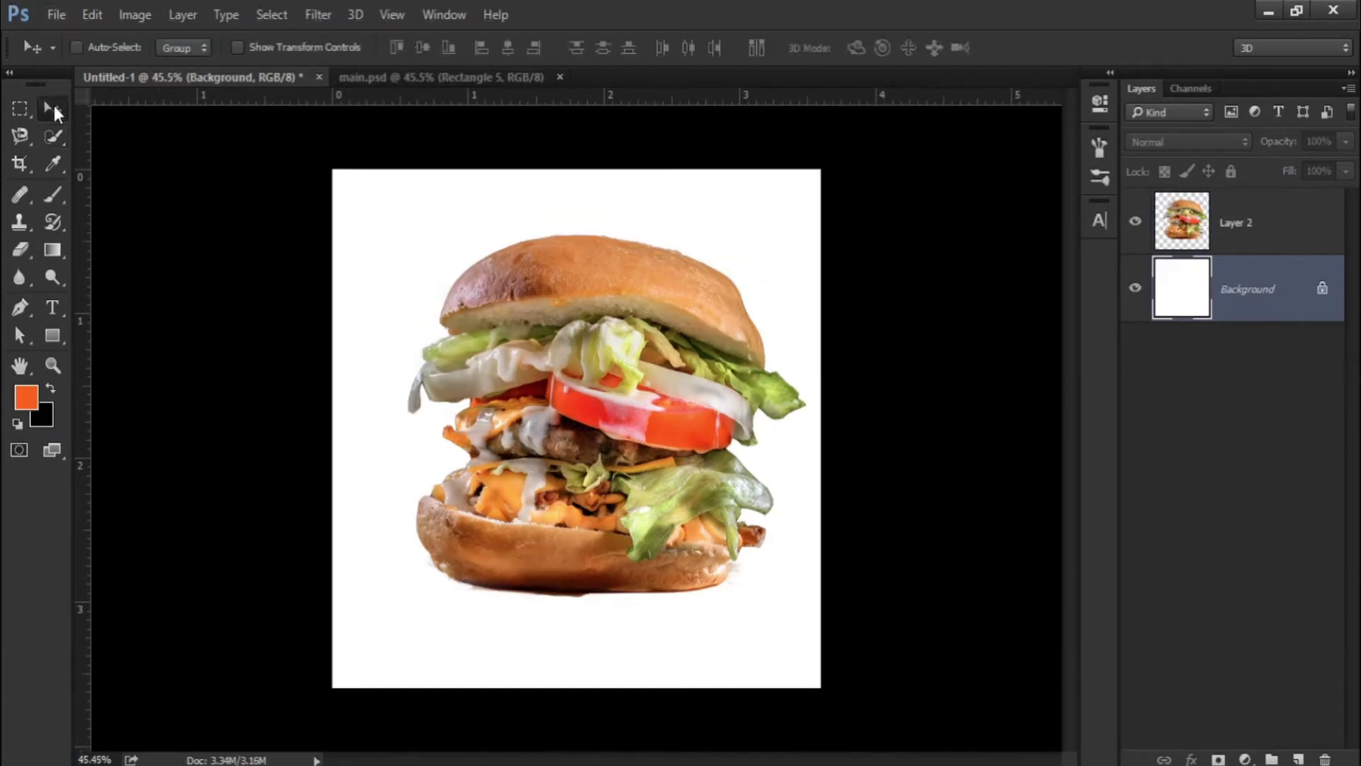
left_click(1274, 241)
right_click(1273, 238)
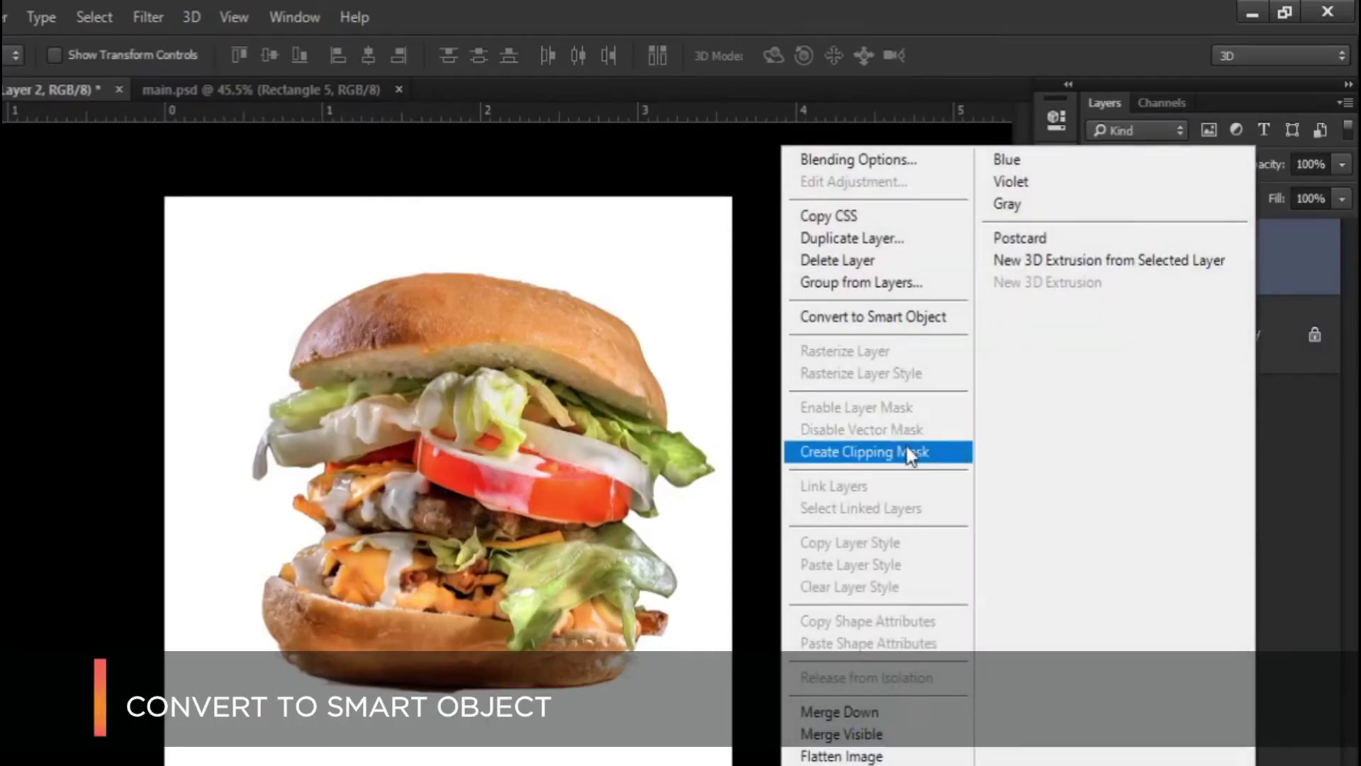
left_click(908, 321)
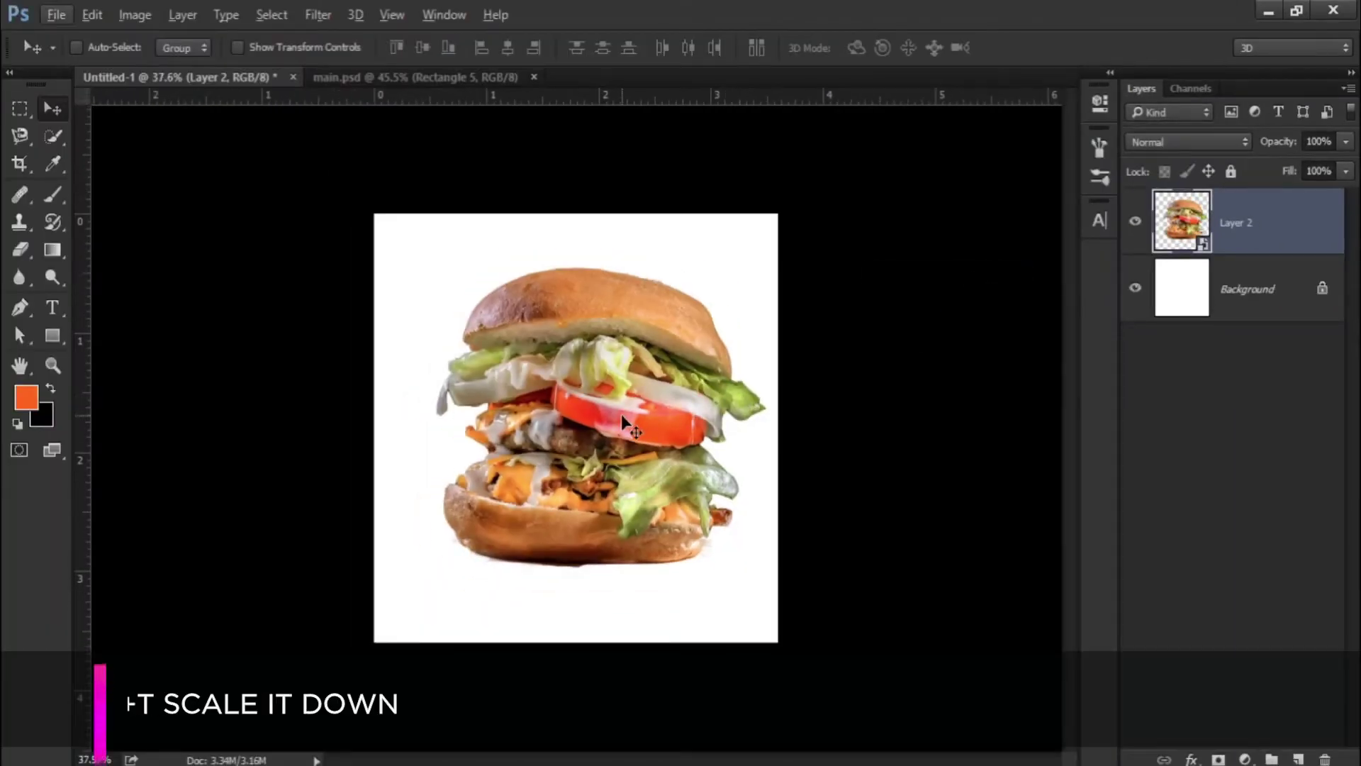
Step: Scale the burger to about 75% and move it lower on the canvas
key("ctrl+t")
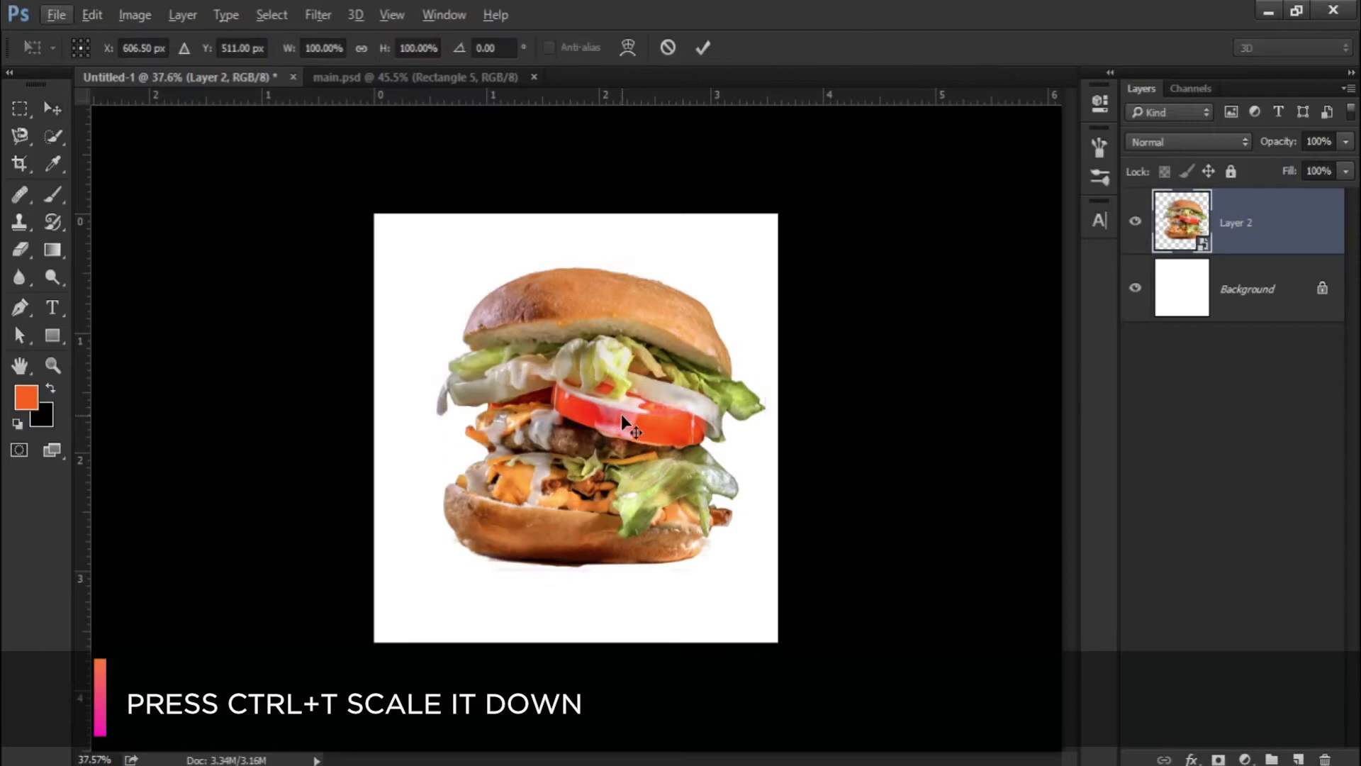
left_click_drag(765, 263, 727, 310)
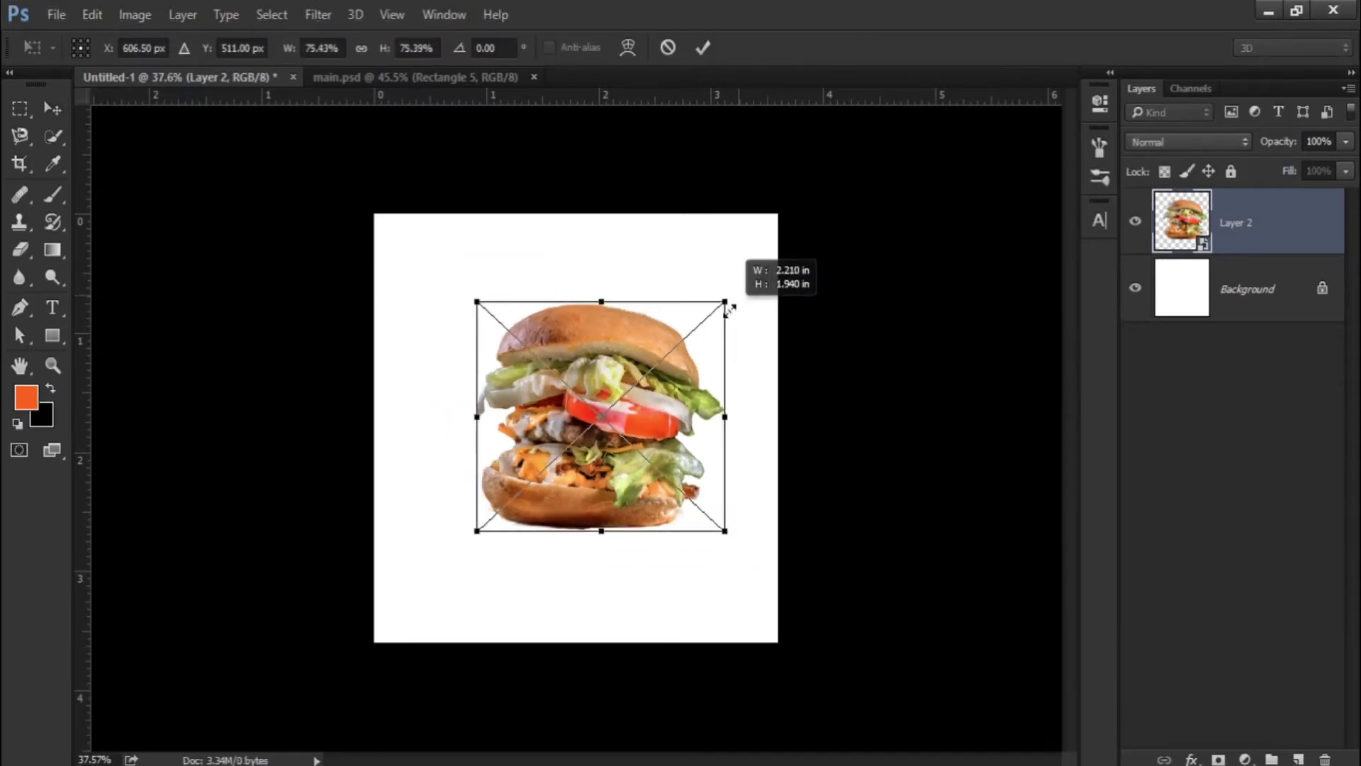
key("Return")
scroll(606, 423, "up", 2)
left_click_drag(601, 421, 605, 454)
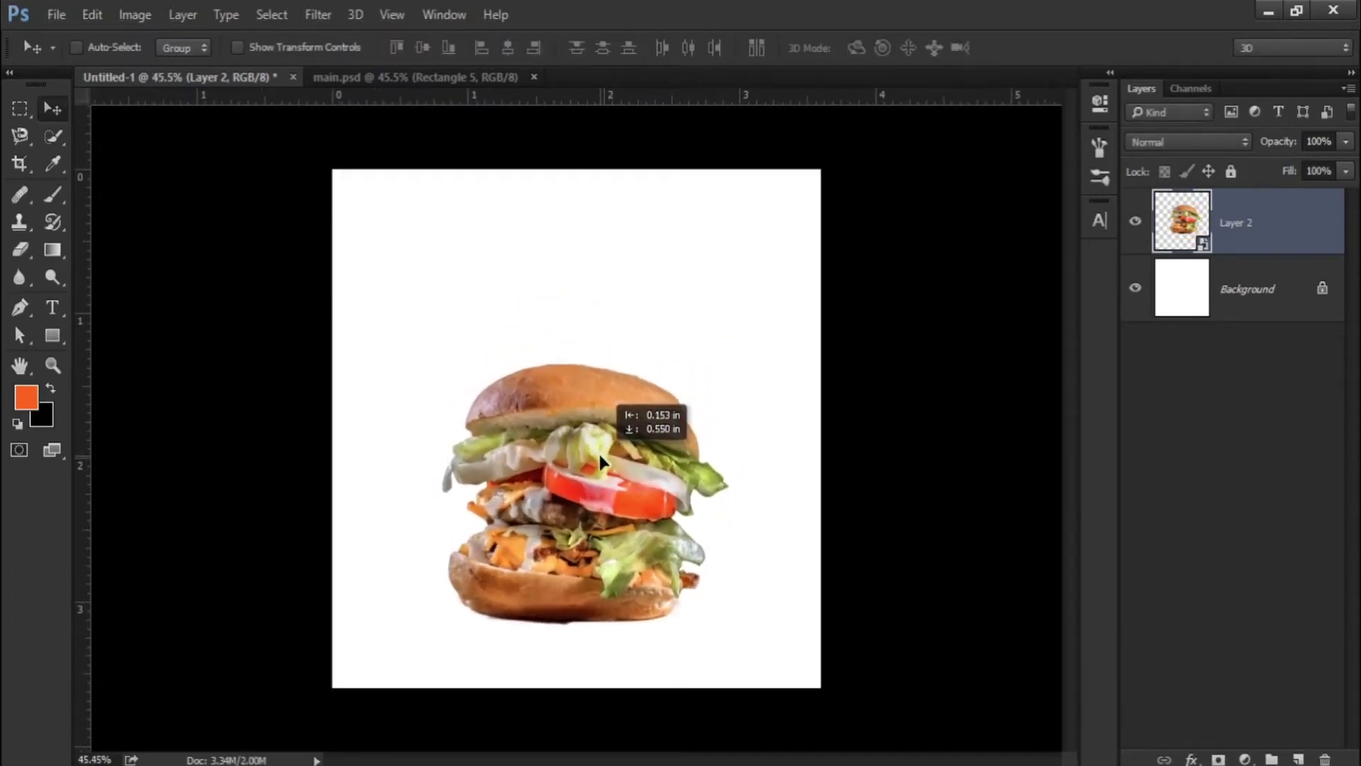
scroll(602, 468, "down", 1)
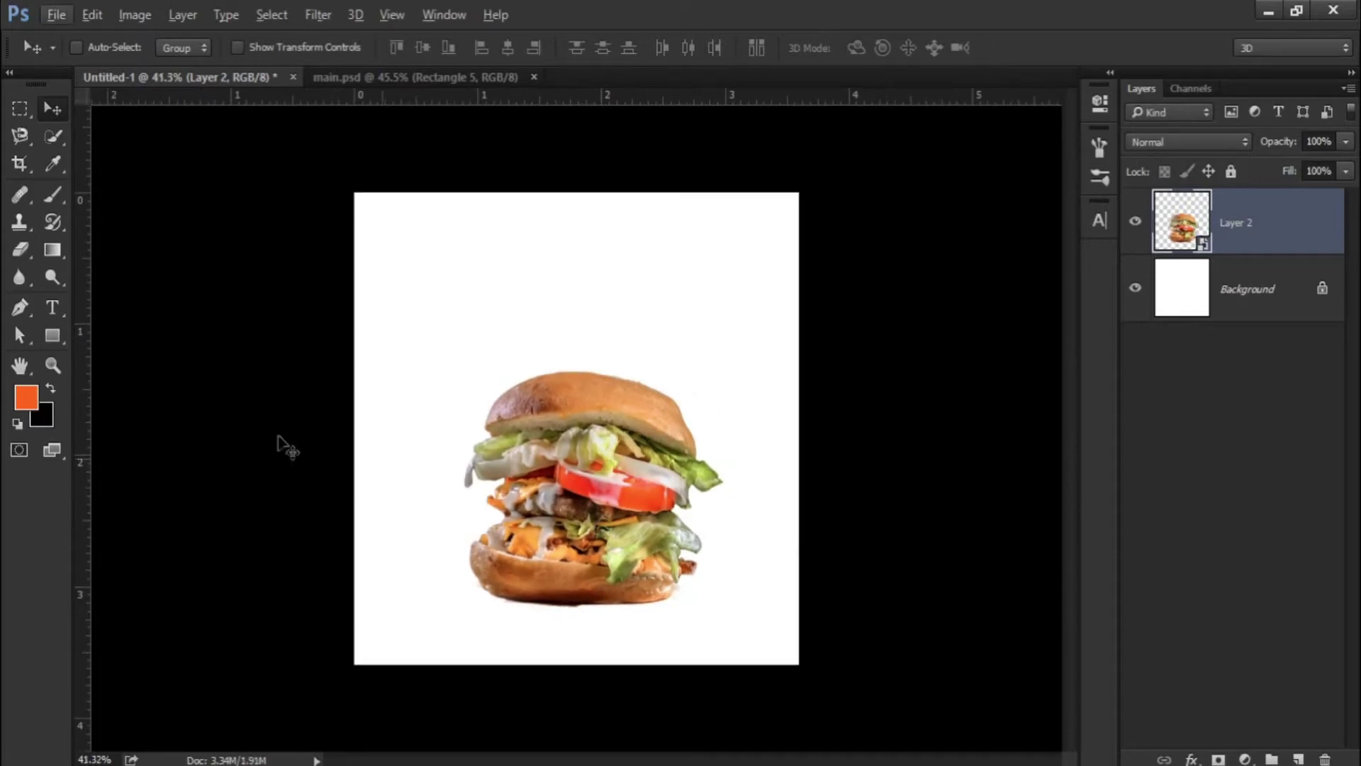
Step: Draw a red-orange rectangle across the canvas bottom and place it below the burger layer
left_click(53, 335)
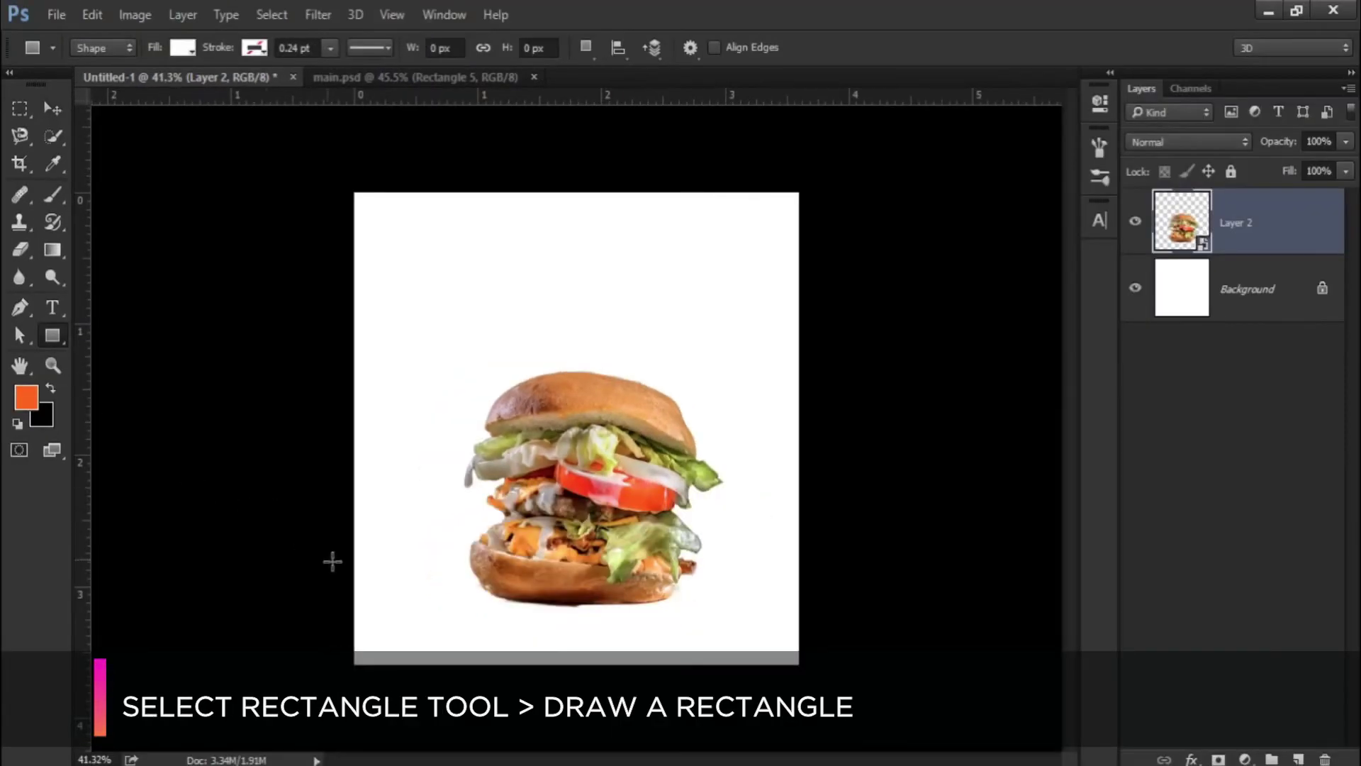
left_click_drag(334, 539, 817, 679)
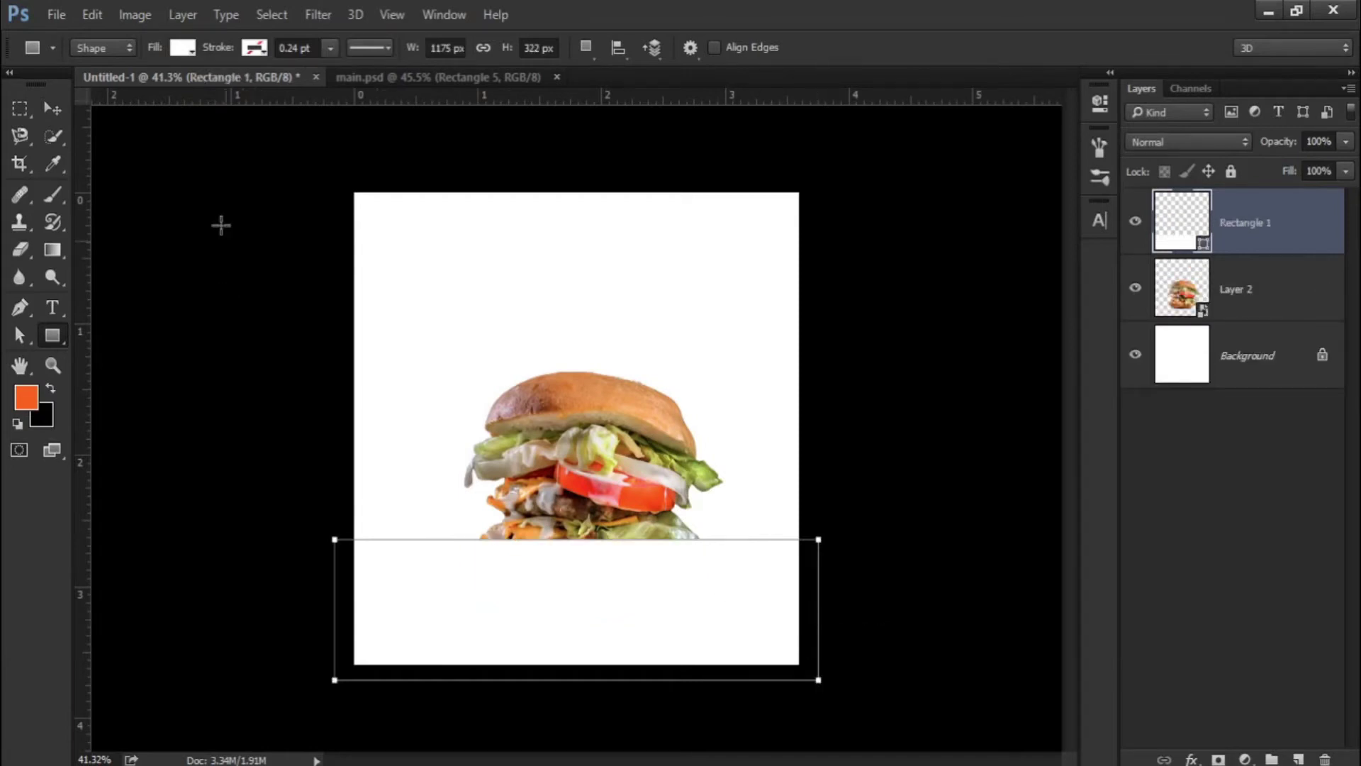
left_click(183, 48)
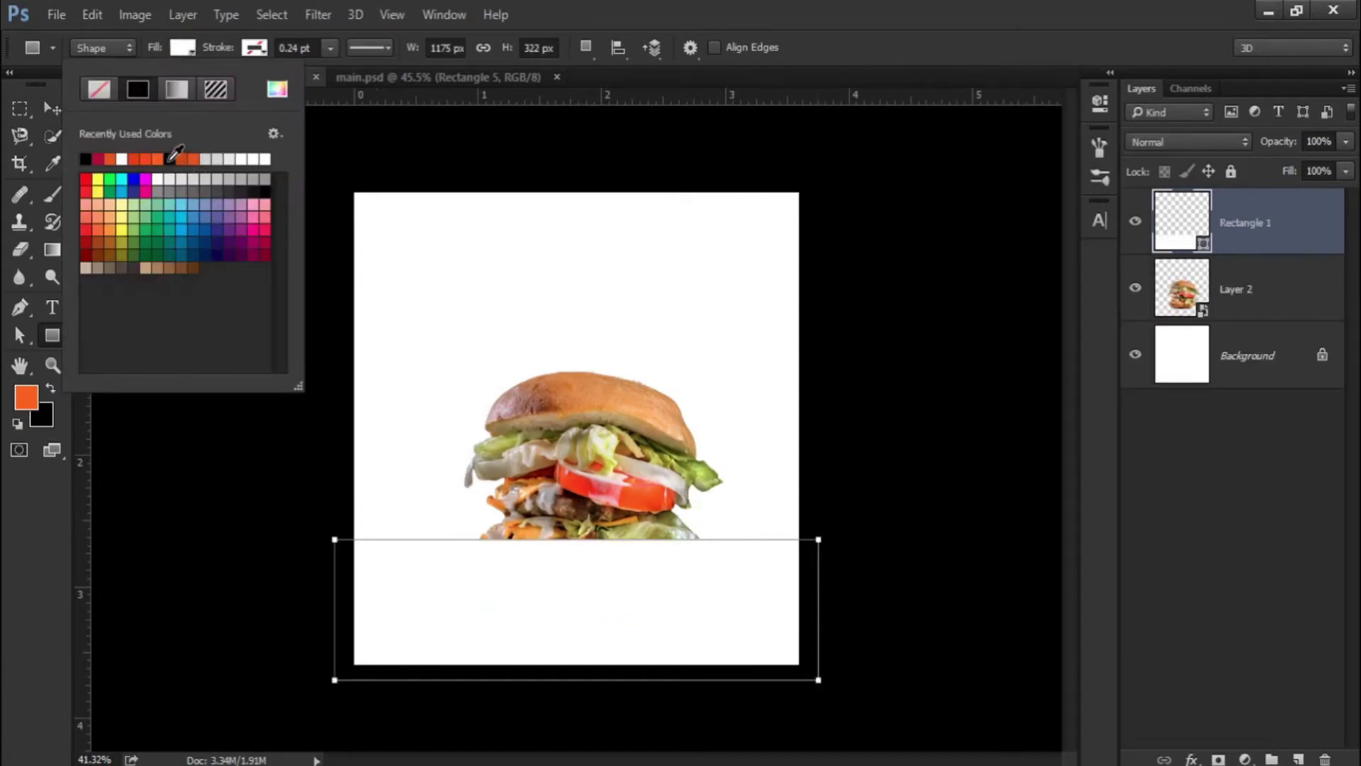
left_click(133, 158)
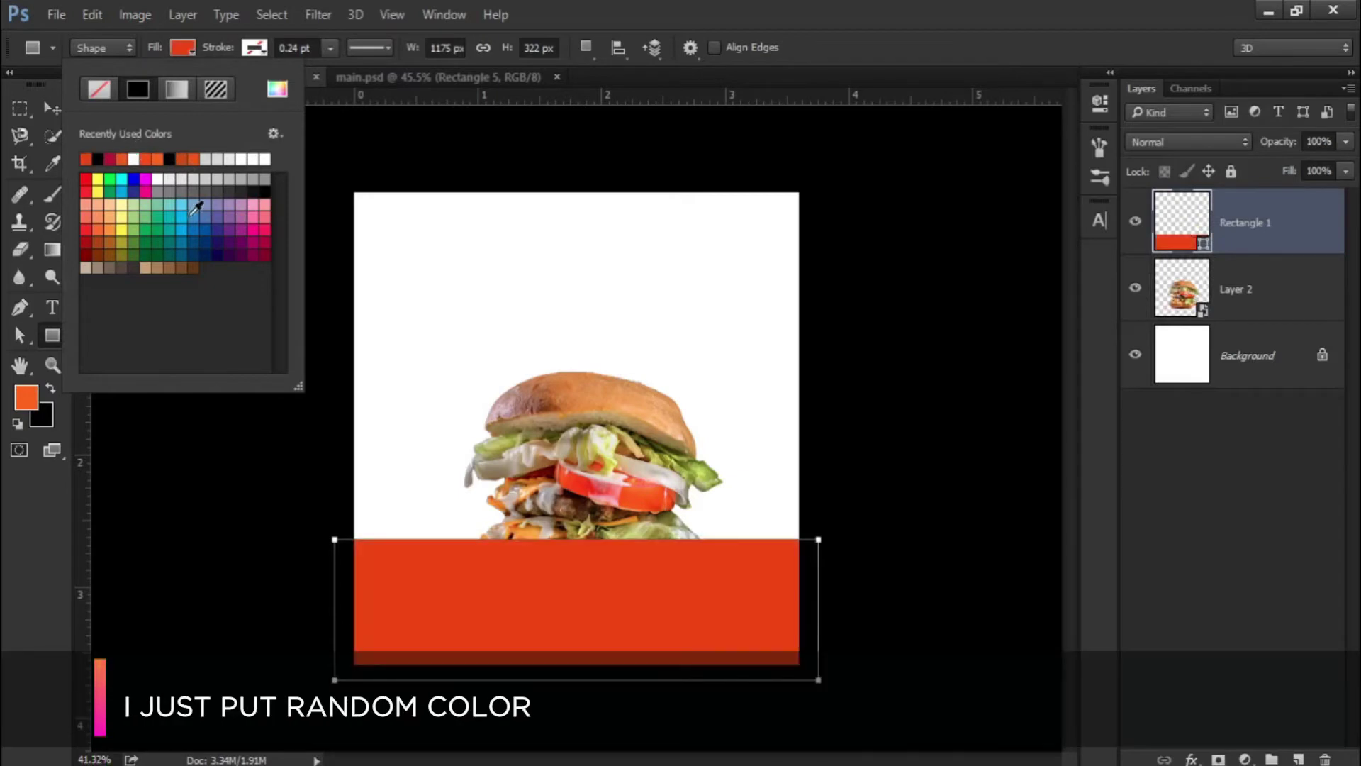
left_click(55, 112)
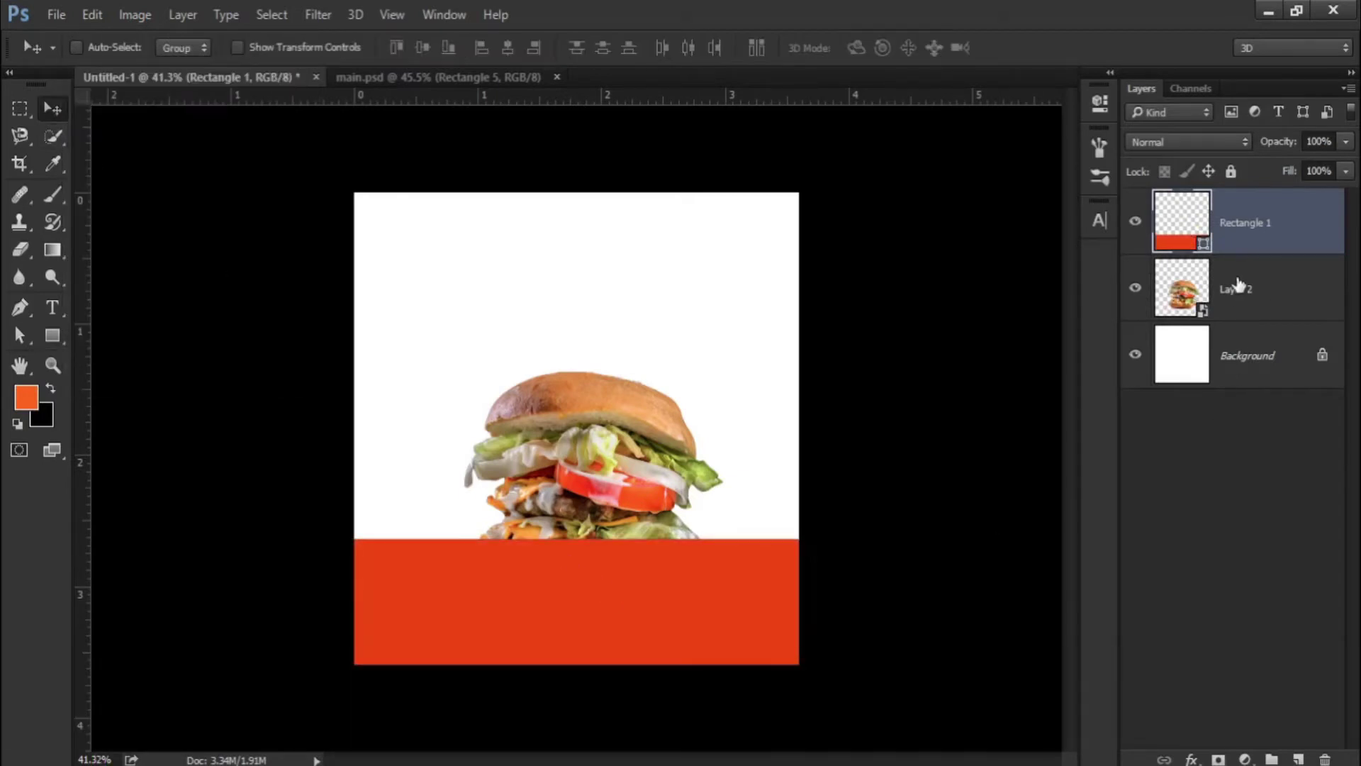
left_click_drag(1236, 236, 1243, 303)
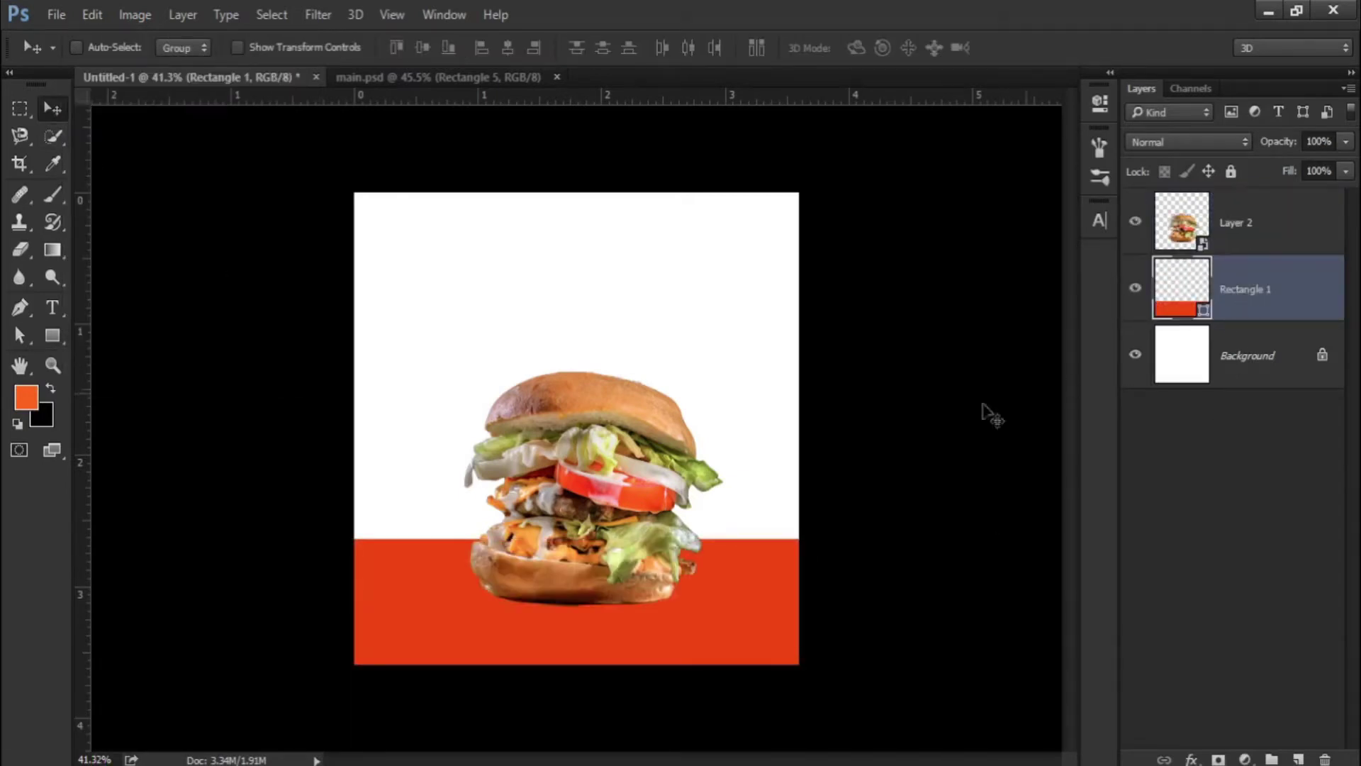
scroll(572, 425, "down", 1)
Step: Draw a second rectangle covering the upper canvas area
left_click(54, 339)
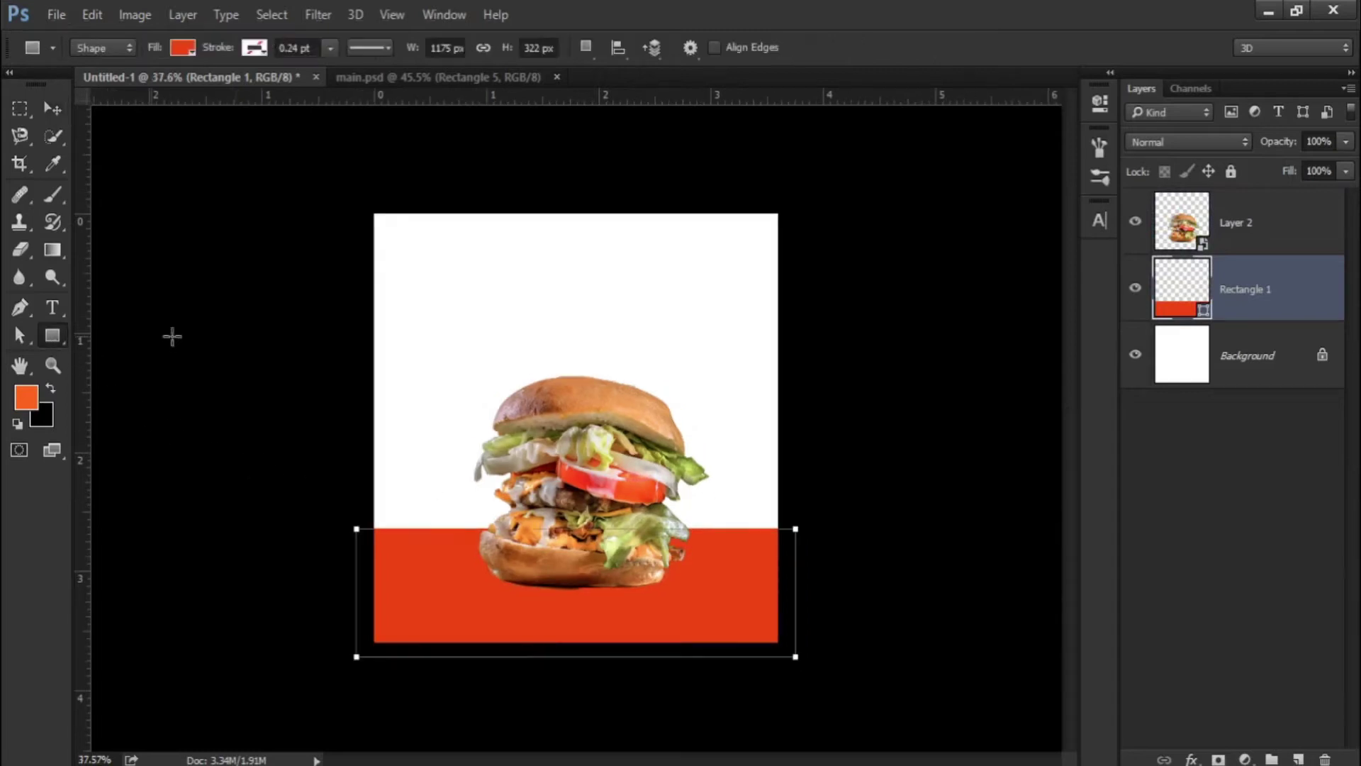
mouse_move(352, 191)
left_mouse_down()
mouse_move(417, 260)
mouse_move(794, 528)
left_mouse_up()
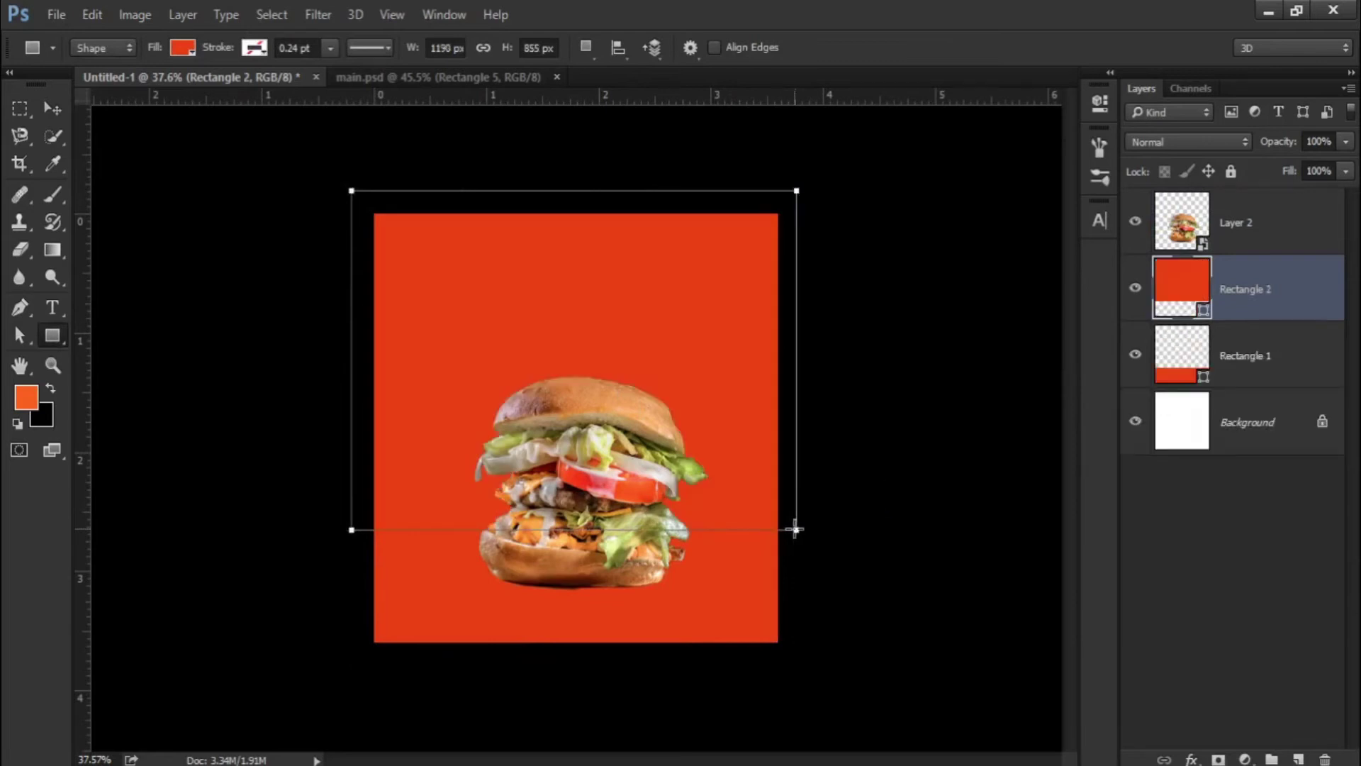
left_click(184, 48)
left_click(205, 159)
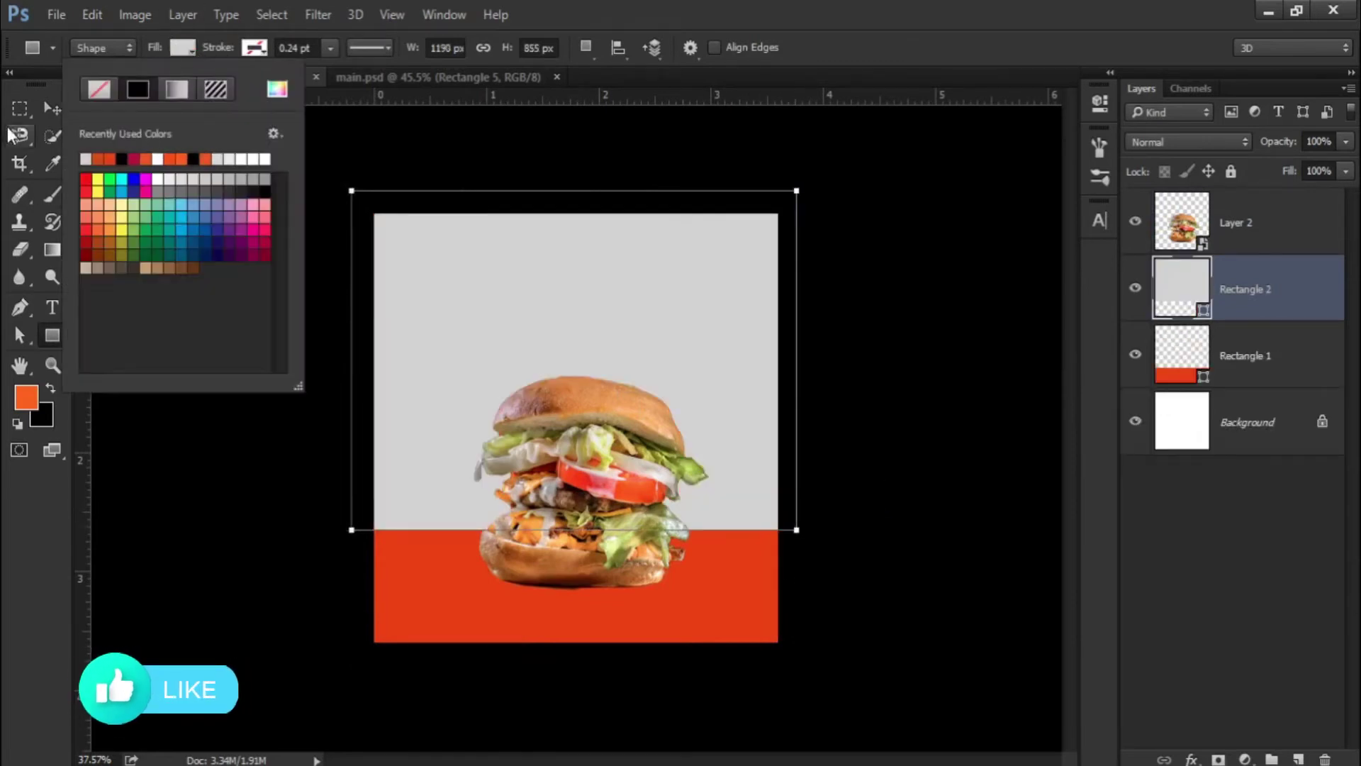
left_click(50, 107)
left_click_drag(499, 402, 780, 295)
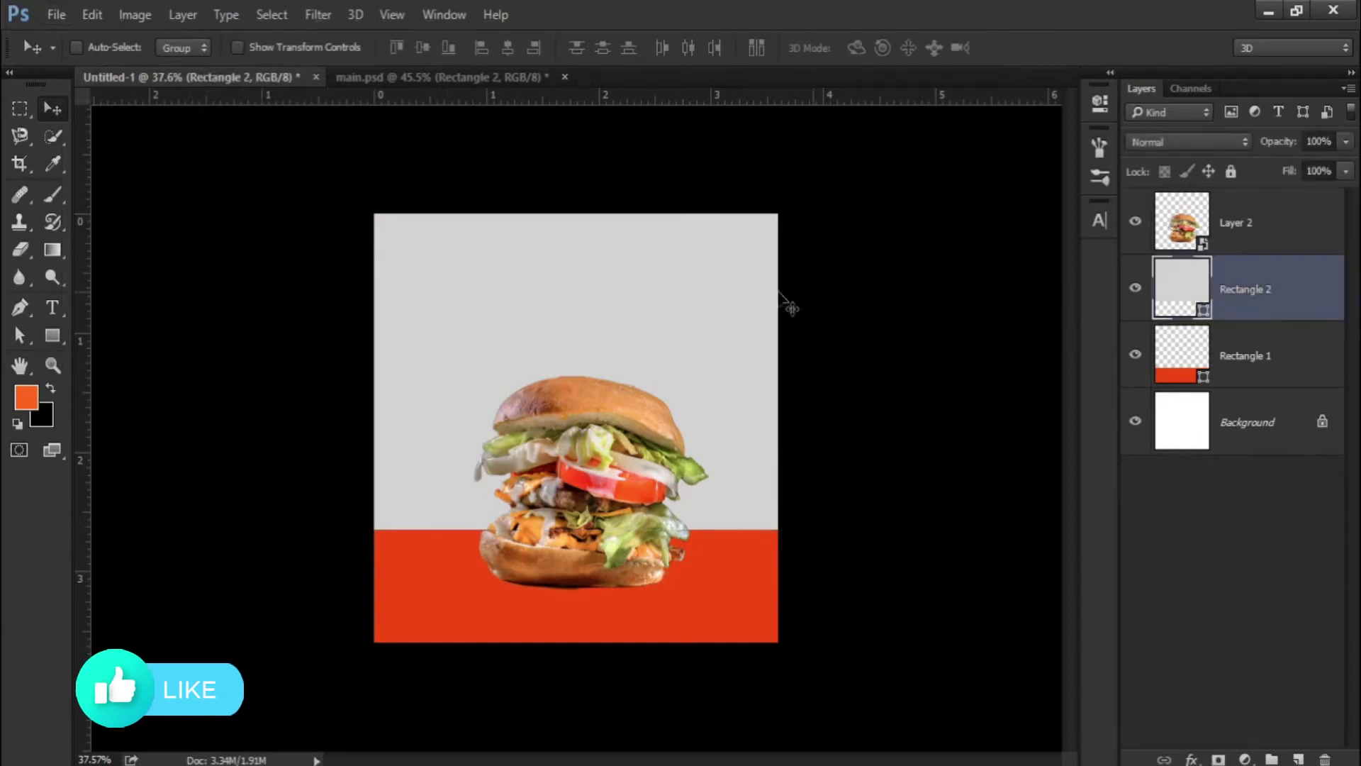
Step: Fill the upper rectangle with crimson hex aa0a3b
key("a")
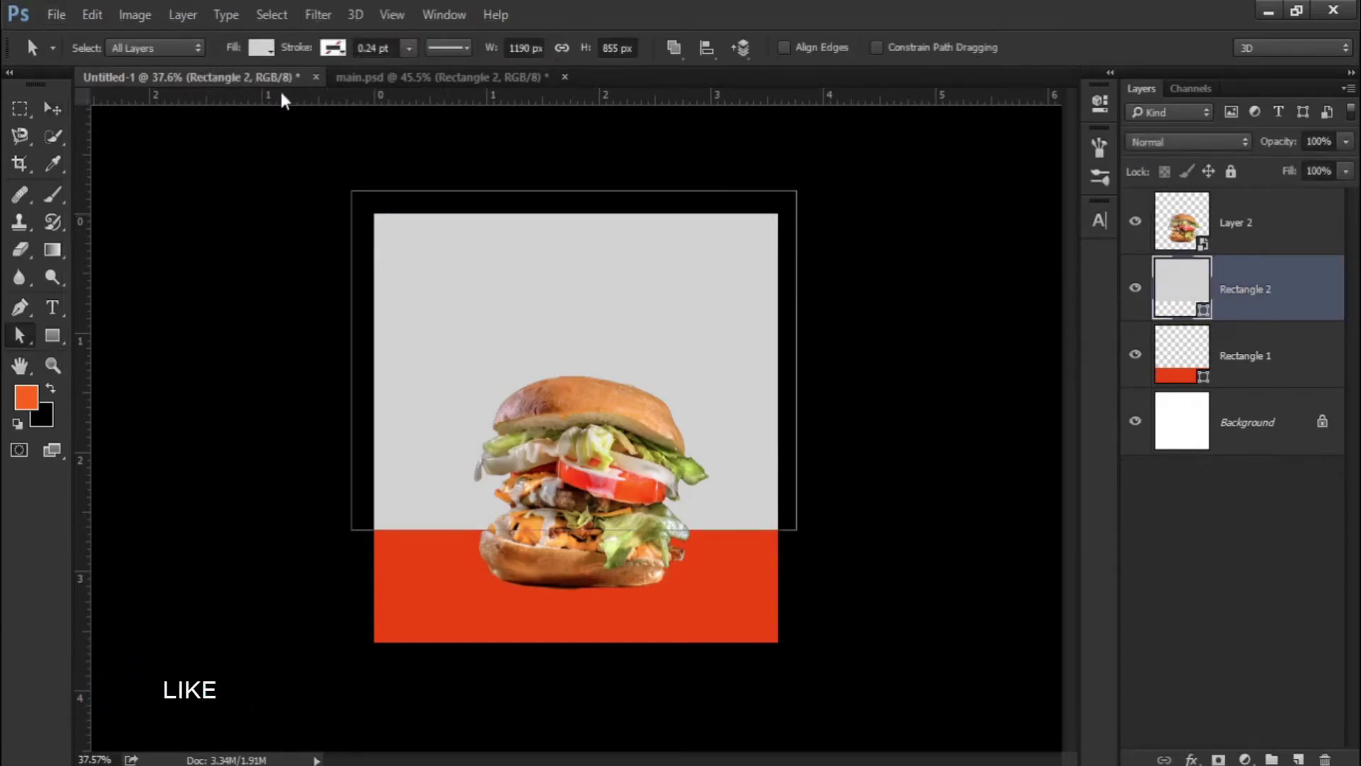
left_click(261, 48)
left_click(355, 90)
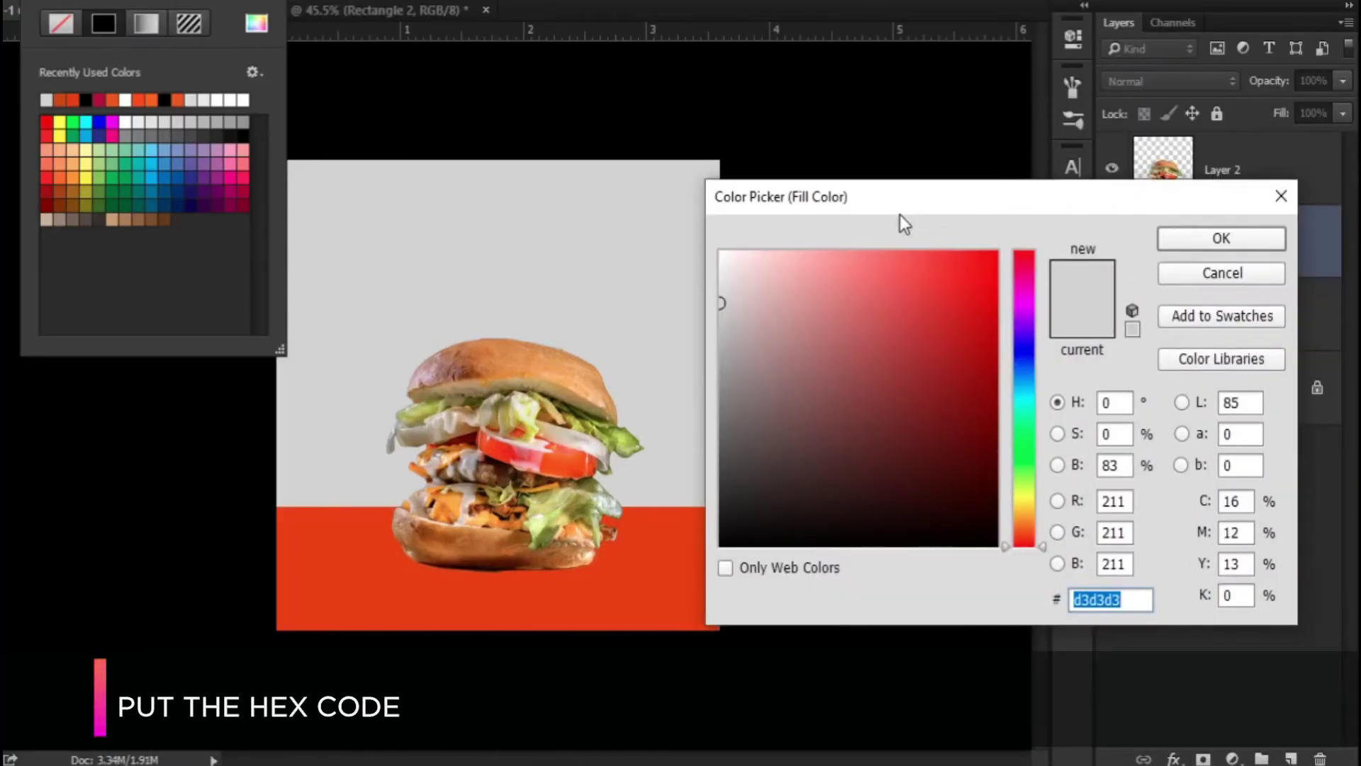
type("aa")
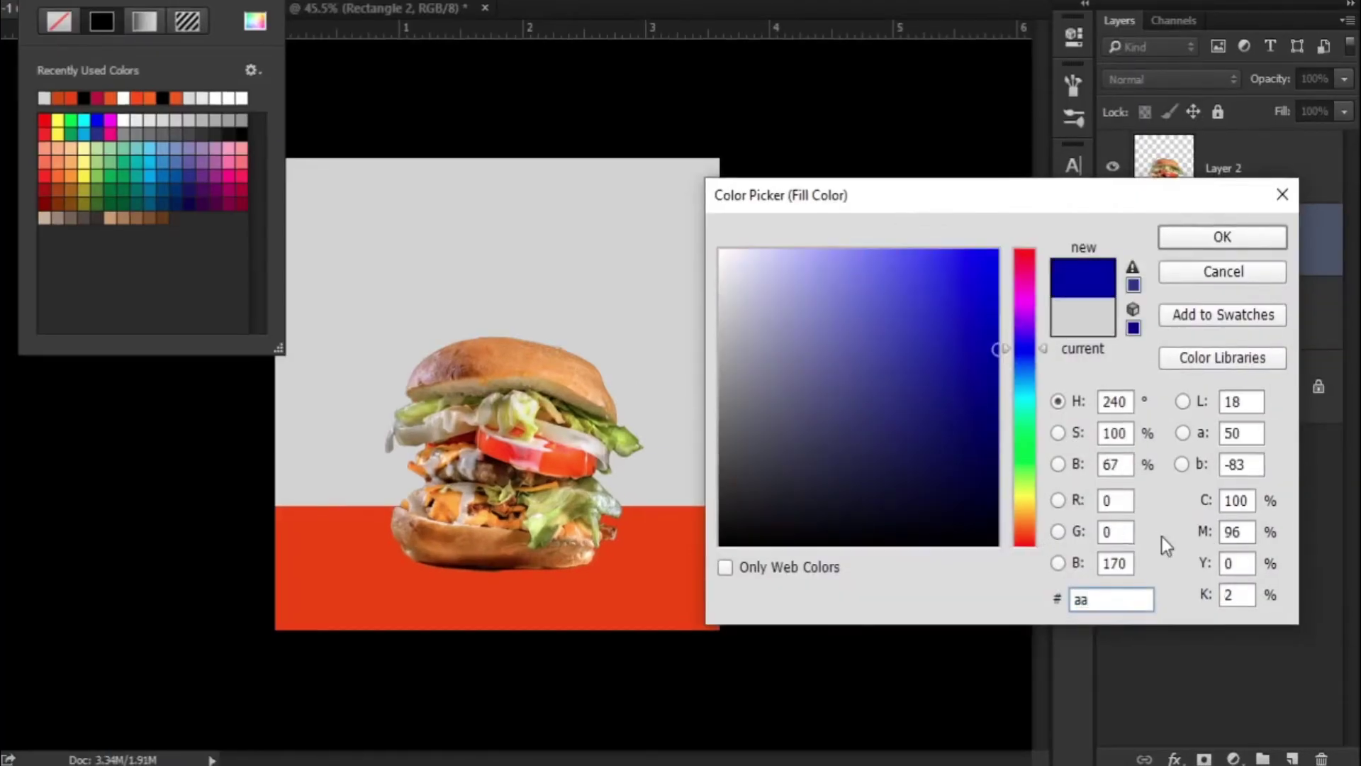
type("0a")
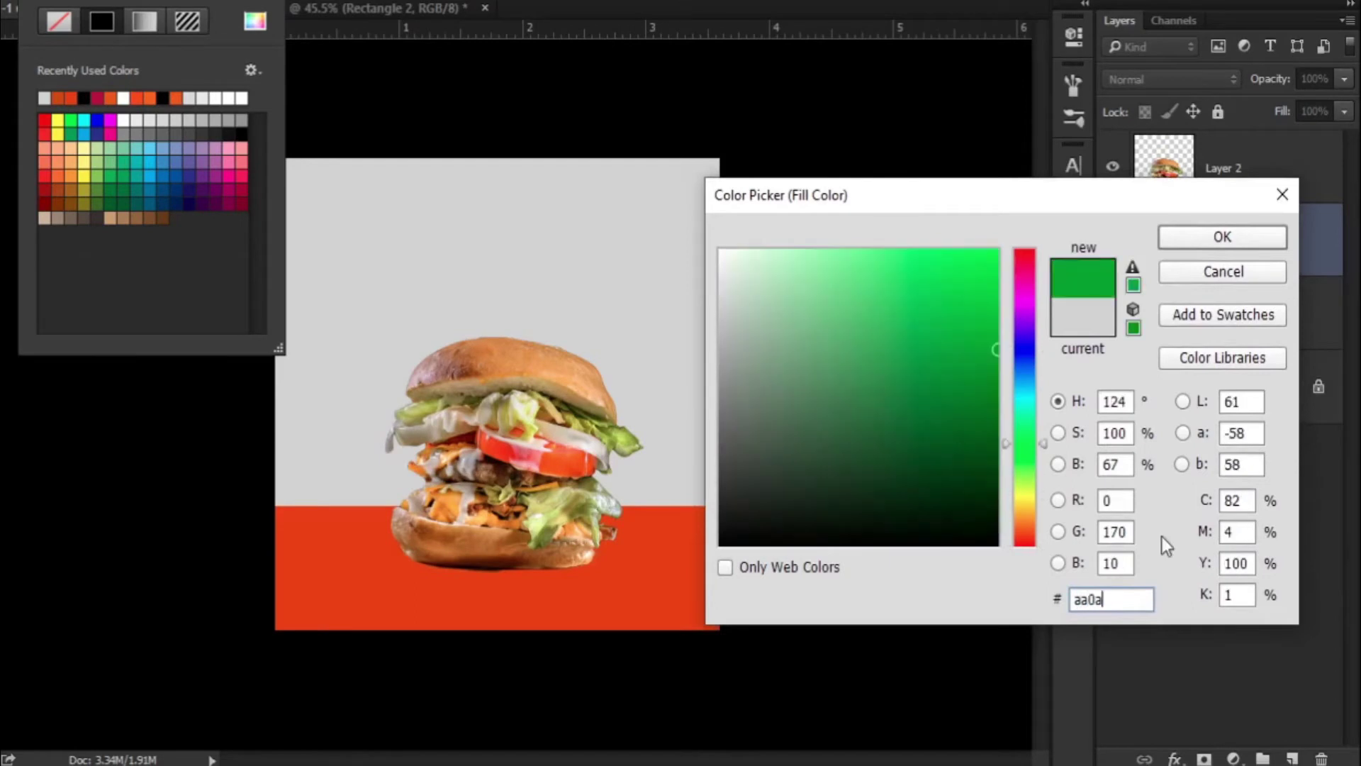
type("3b")
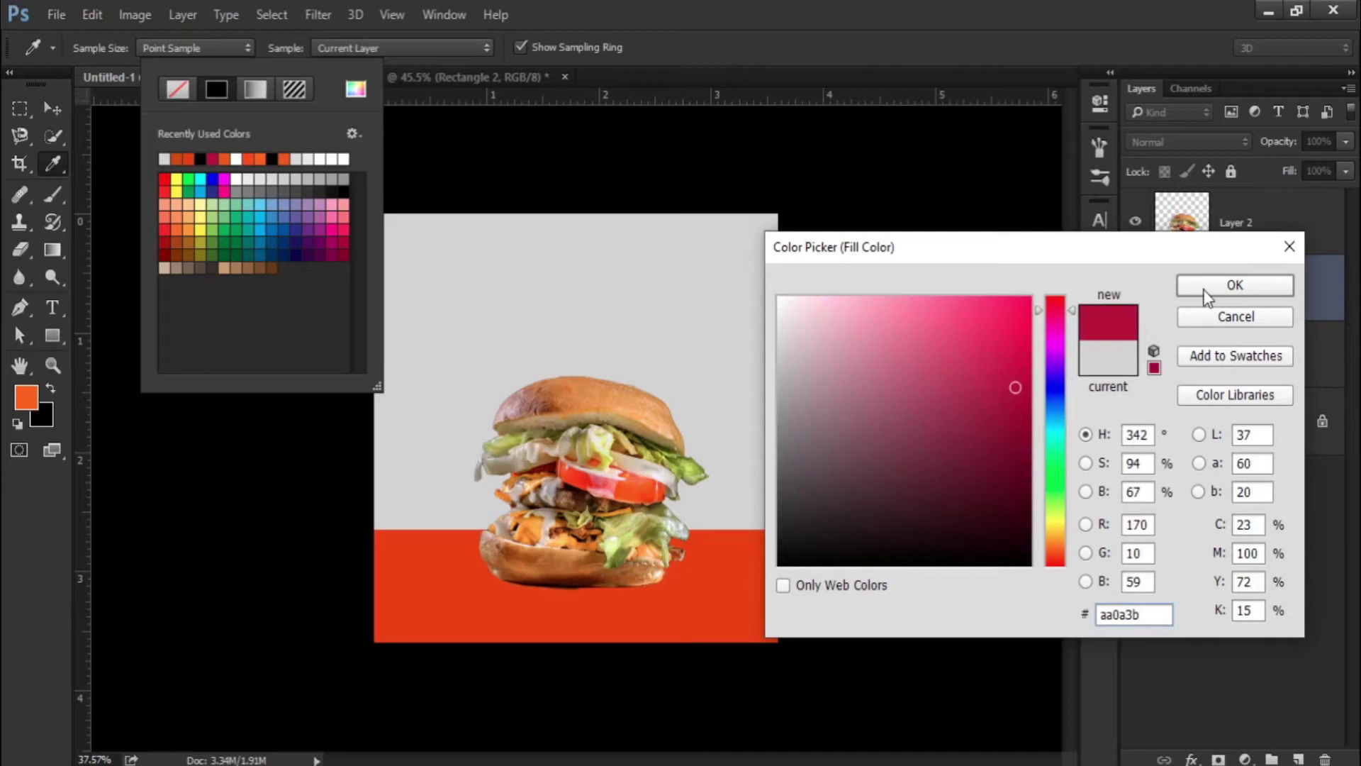
left_click(1205, 287)
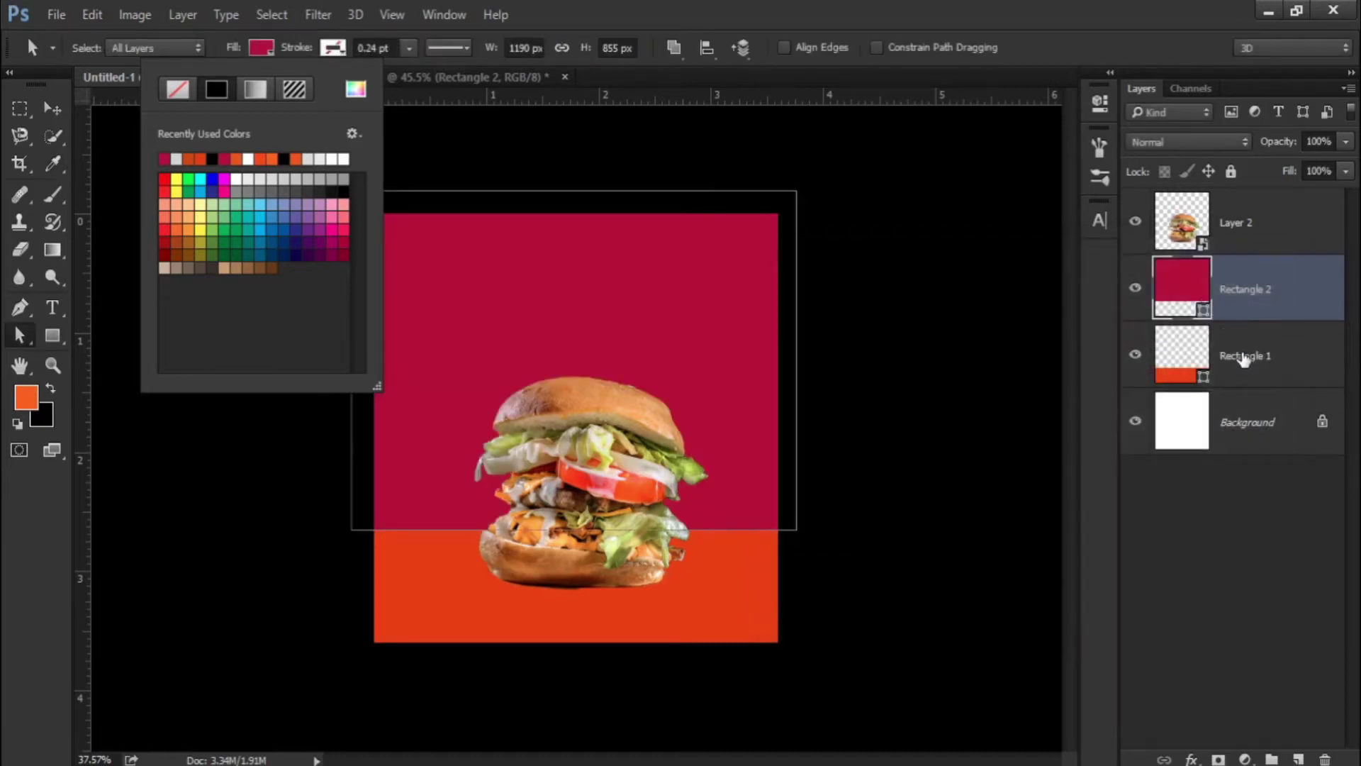
left_click(1244, 359)
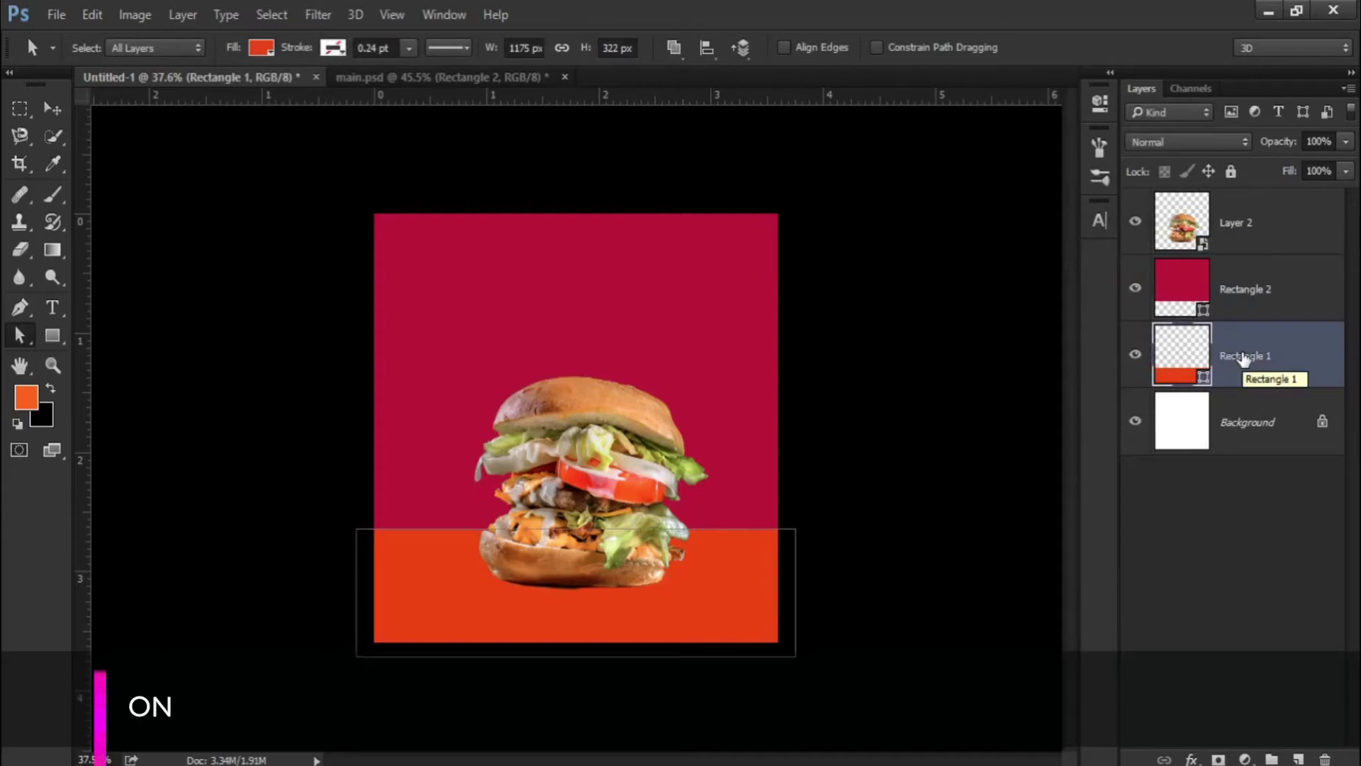
Step: Add a Gradient Overlay to the bottom red-orange band via Blending Options
right_click(1244, 359)
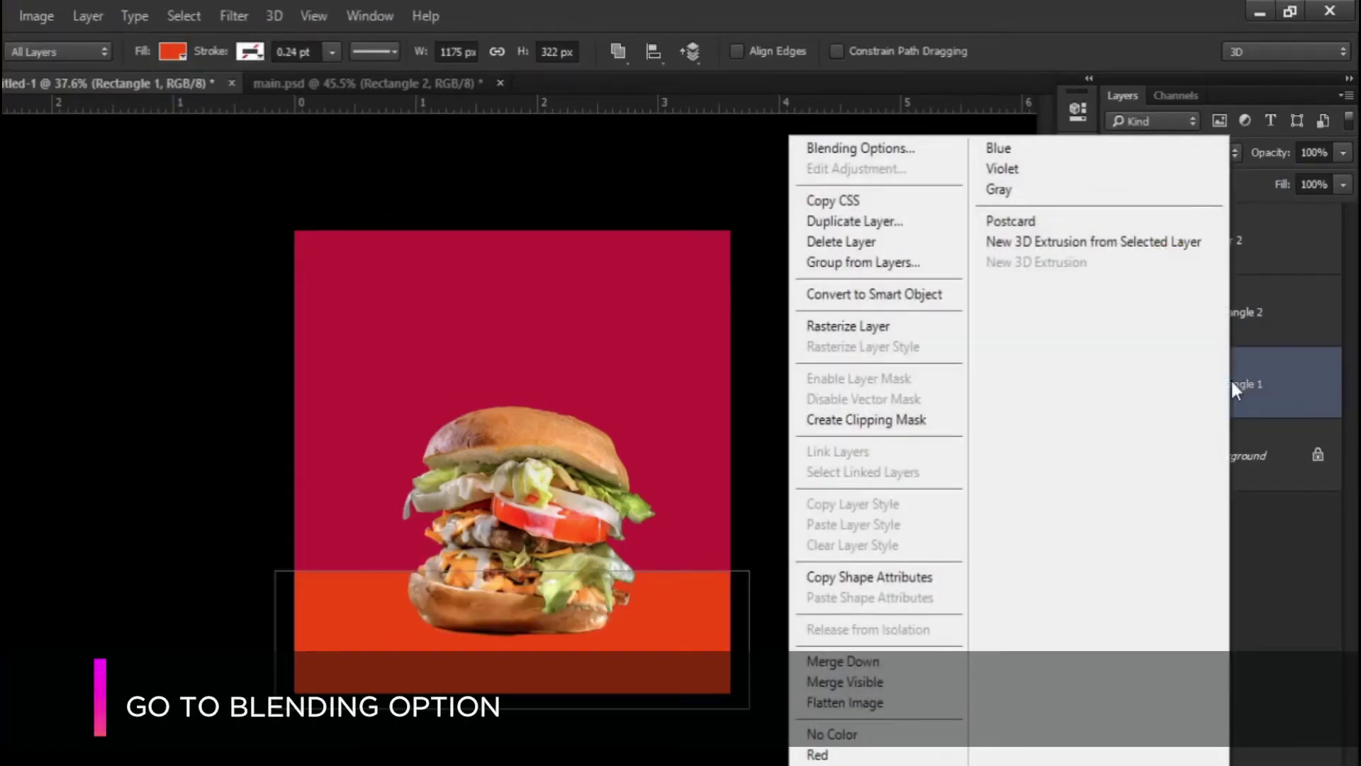
left_click(954, 149)
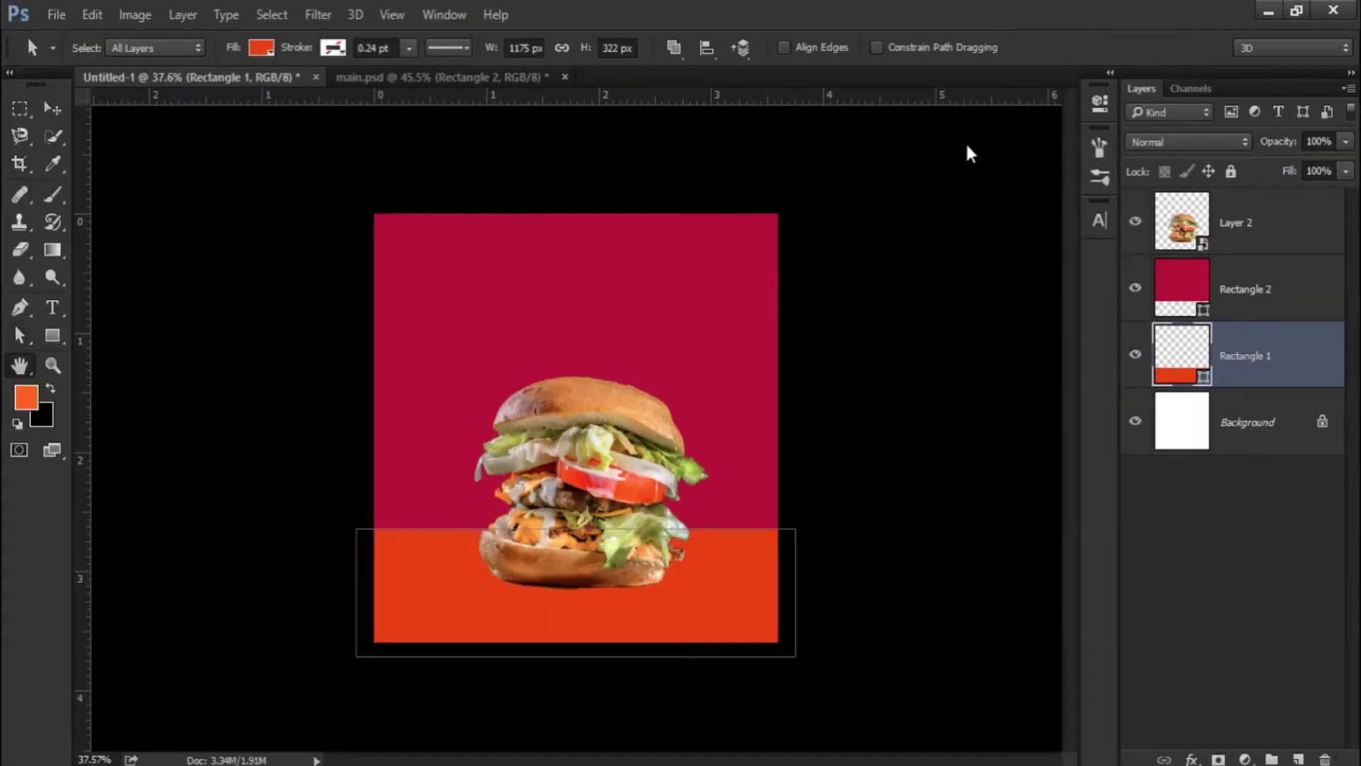
left_click_drag(724, 94, 1017, 61)
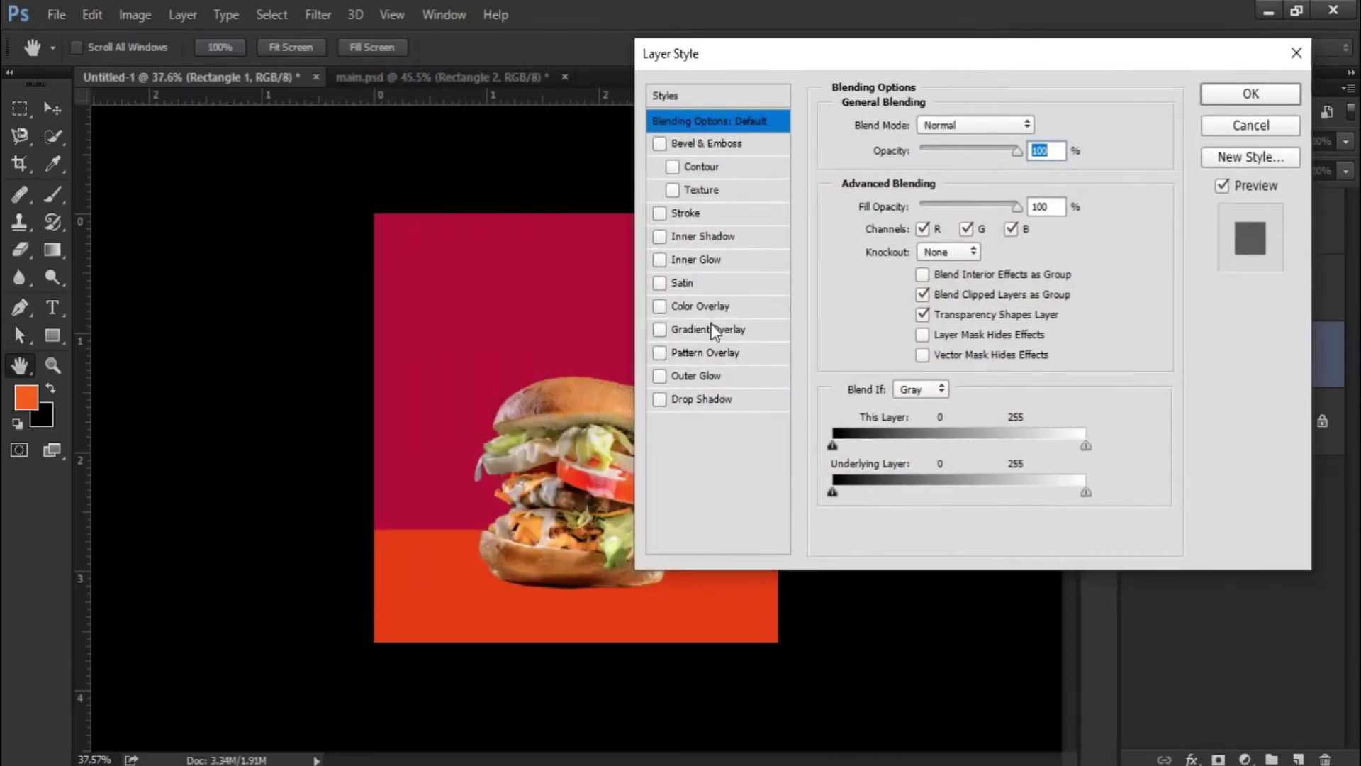
left_click(715, 329)
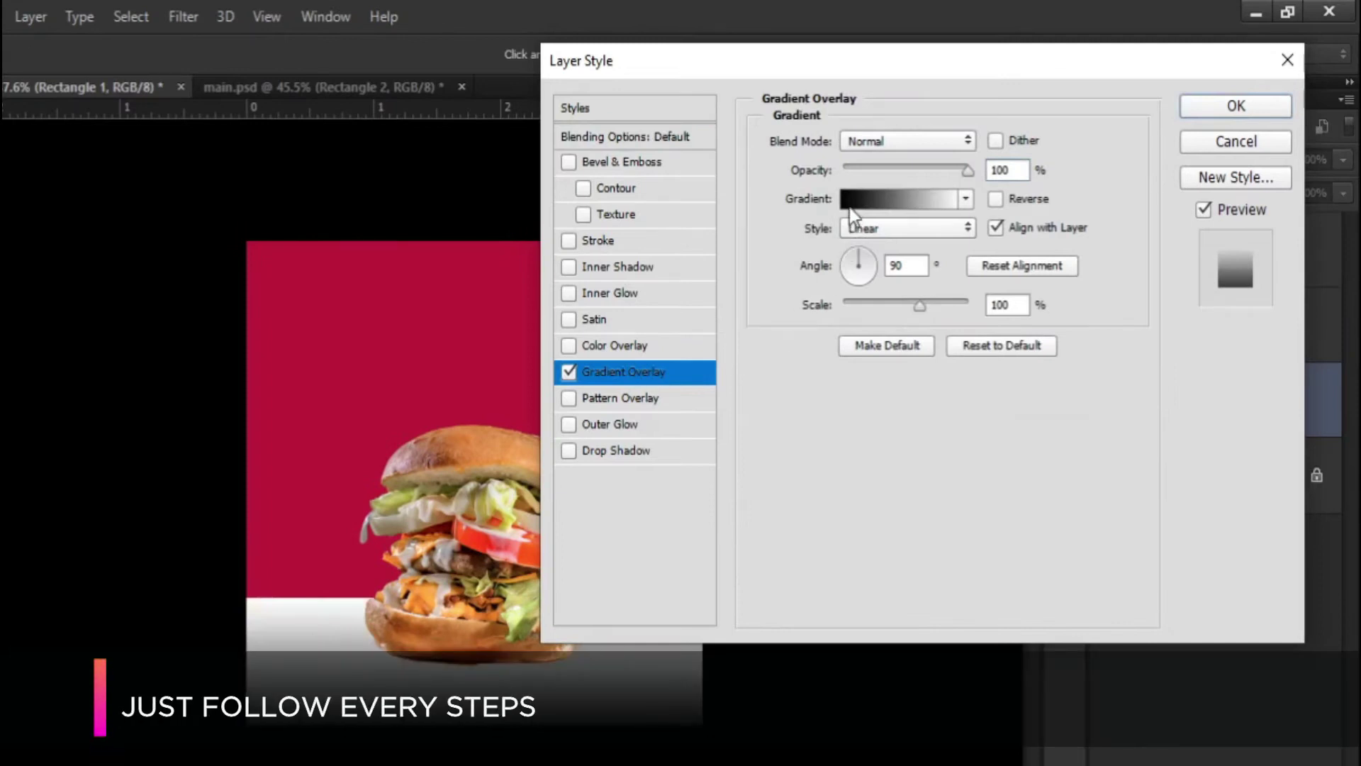
left_click(850, 204)
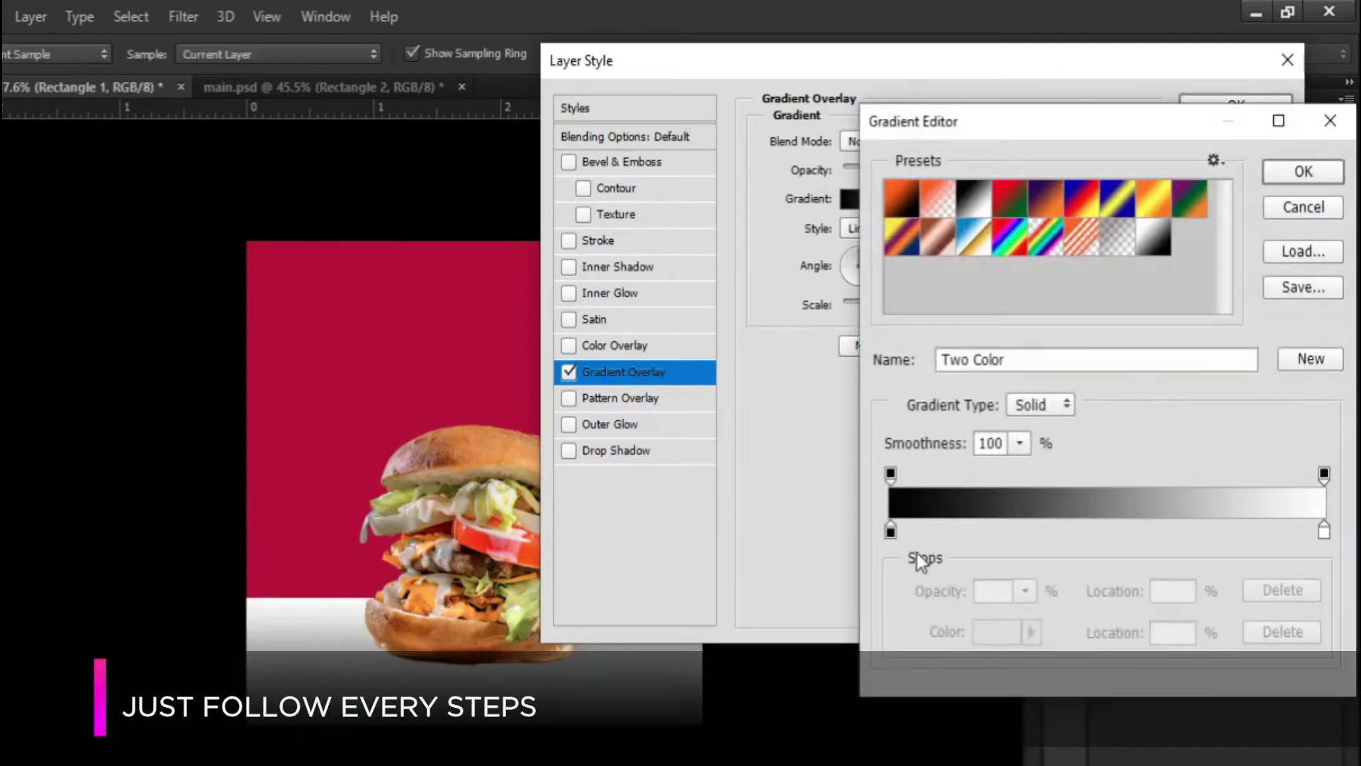
Step: Set the gradient stops to rust brown b0430e and orange ed9100
left_click(892, 533)
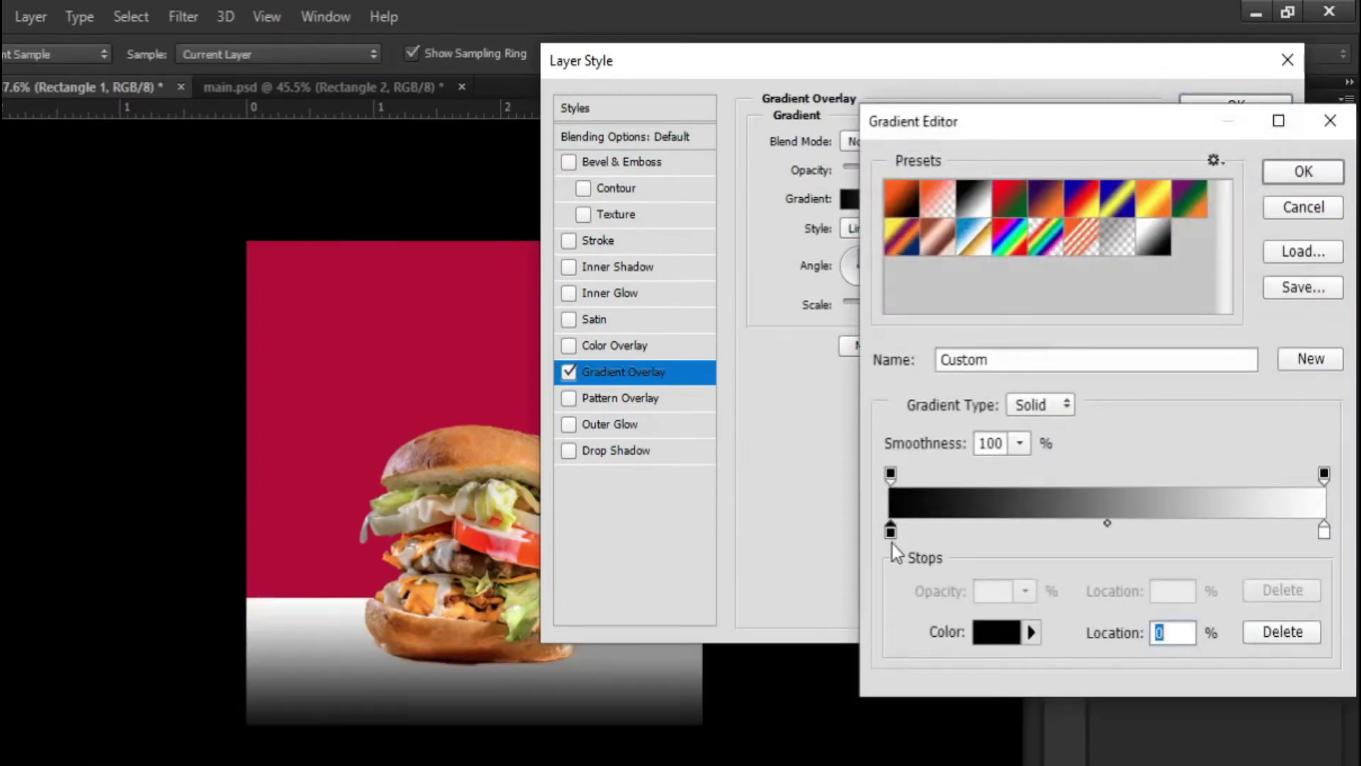
left_click(976, 638)
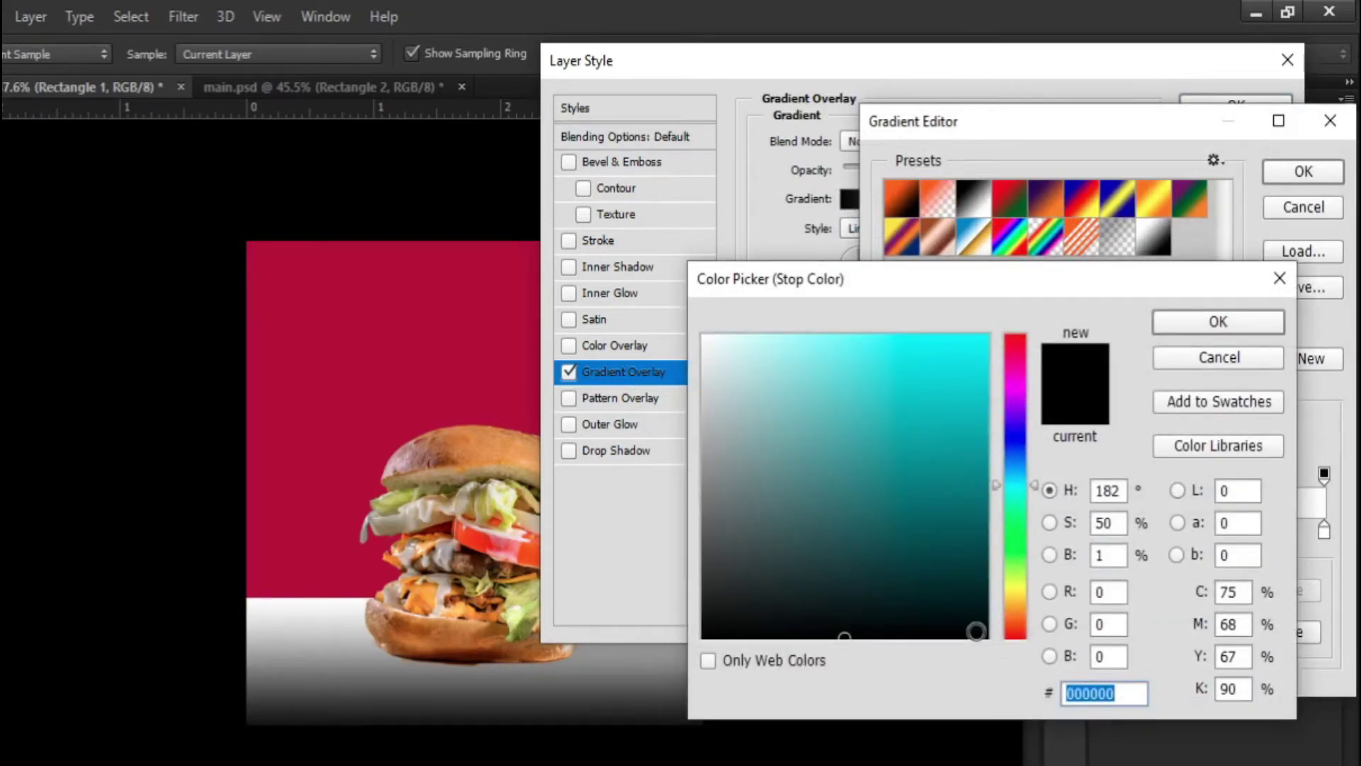
type("b")
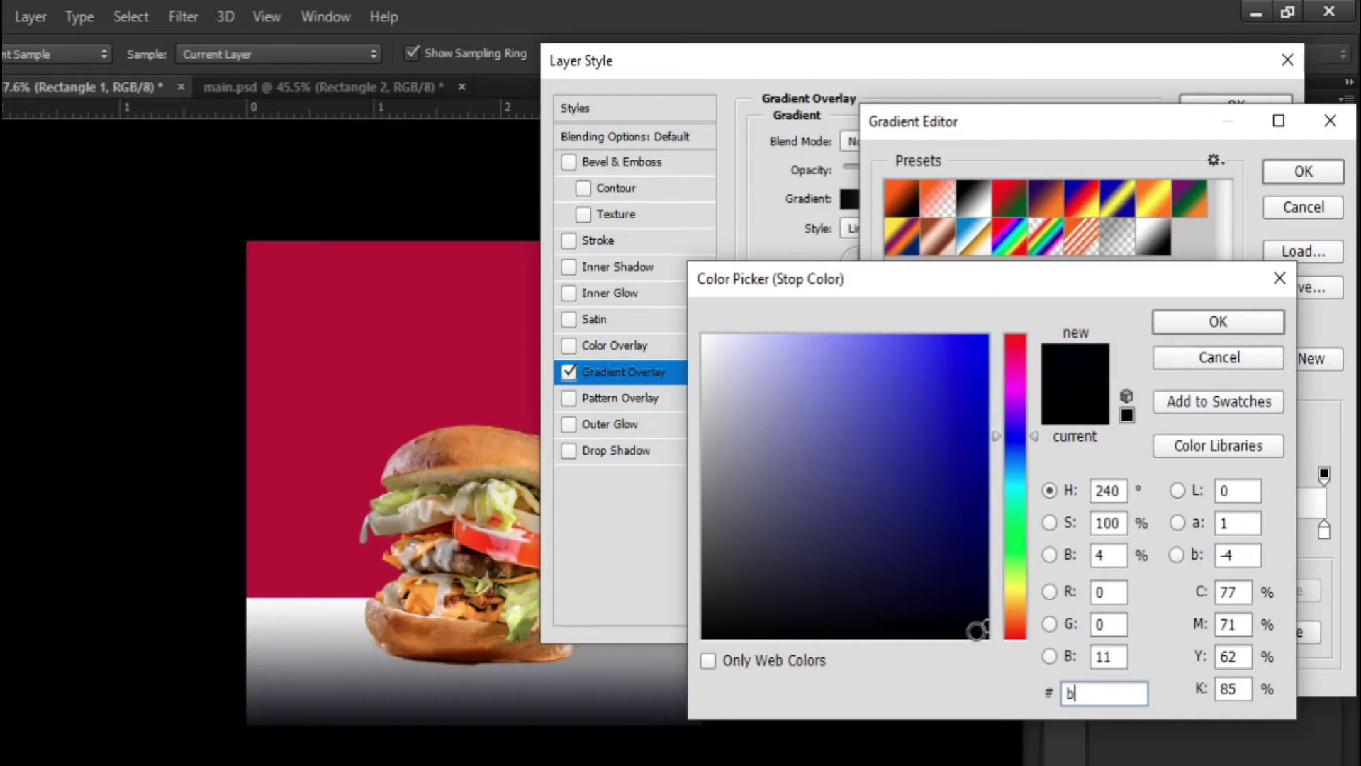
type("0")
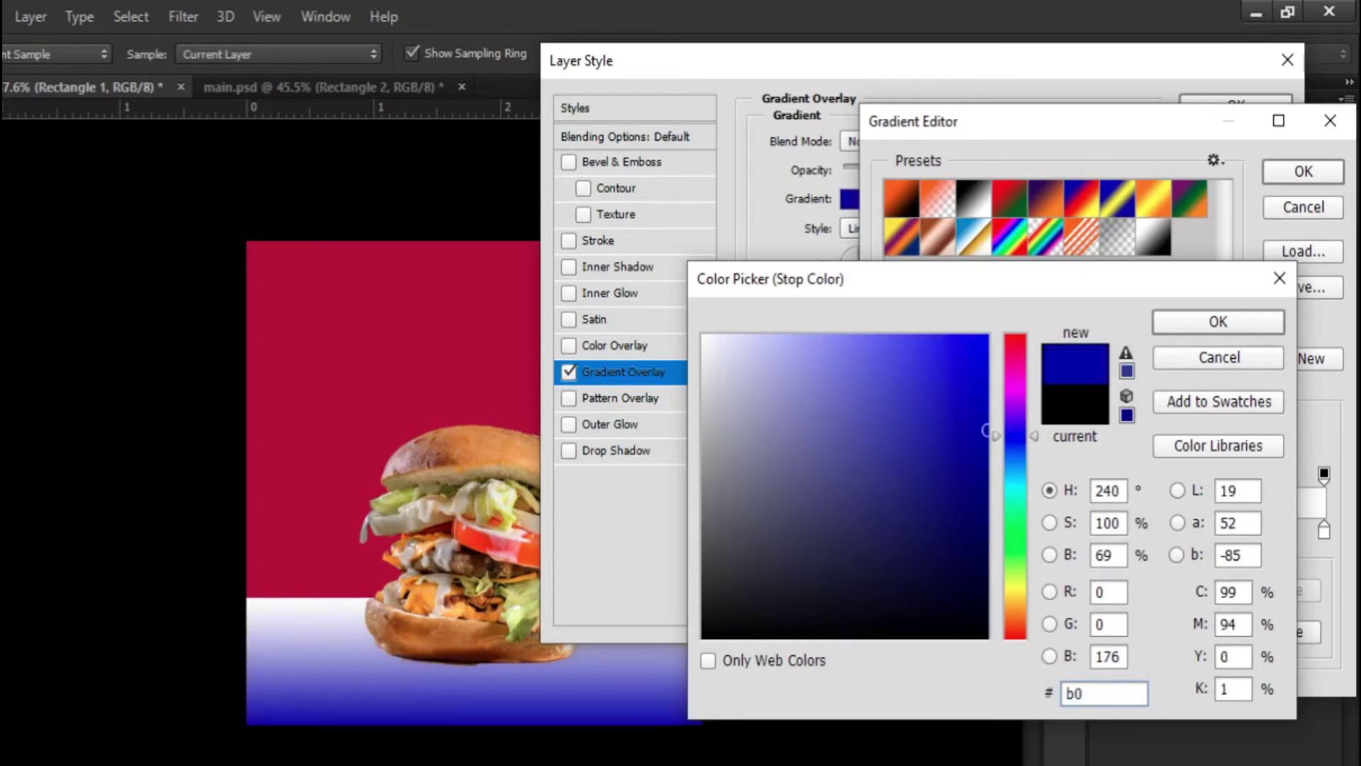
type("43")
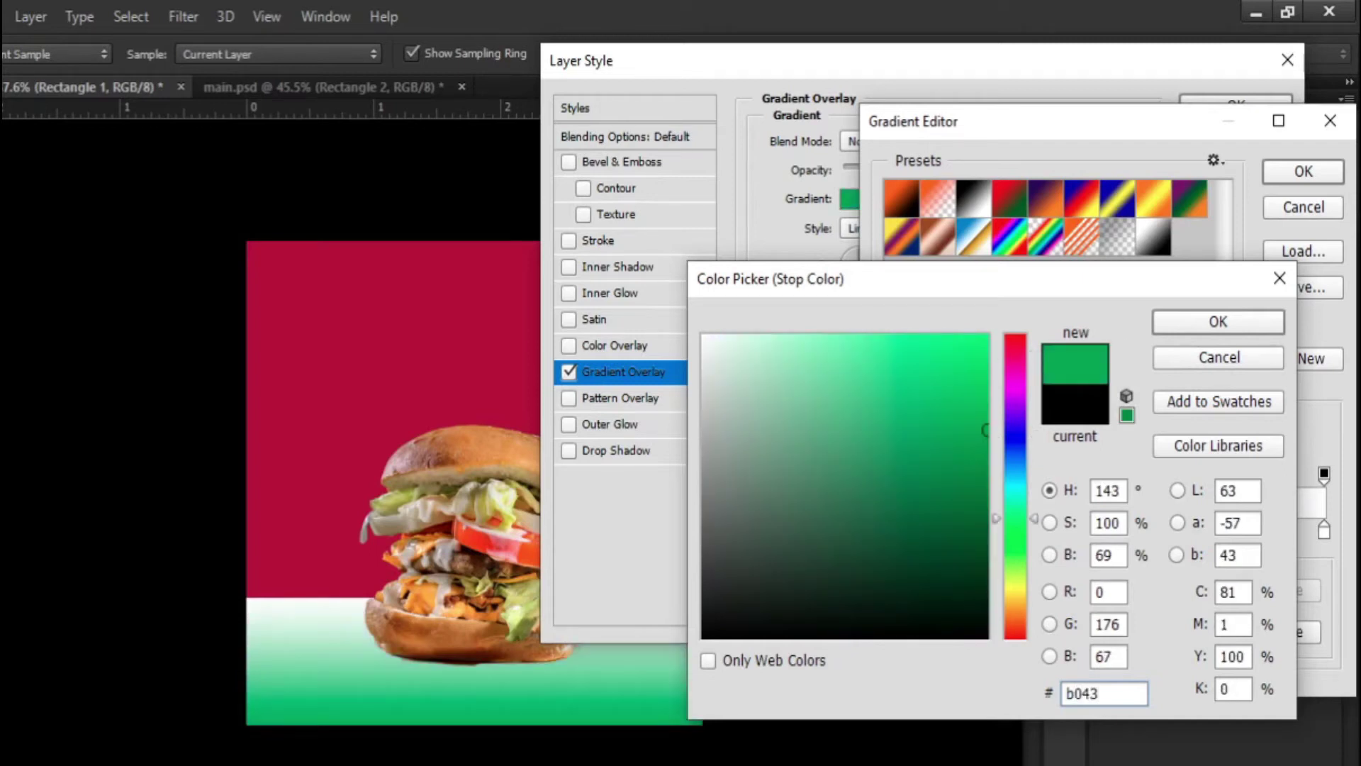
type("0")
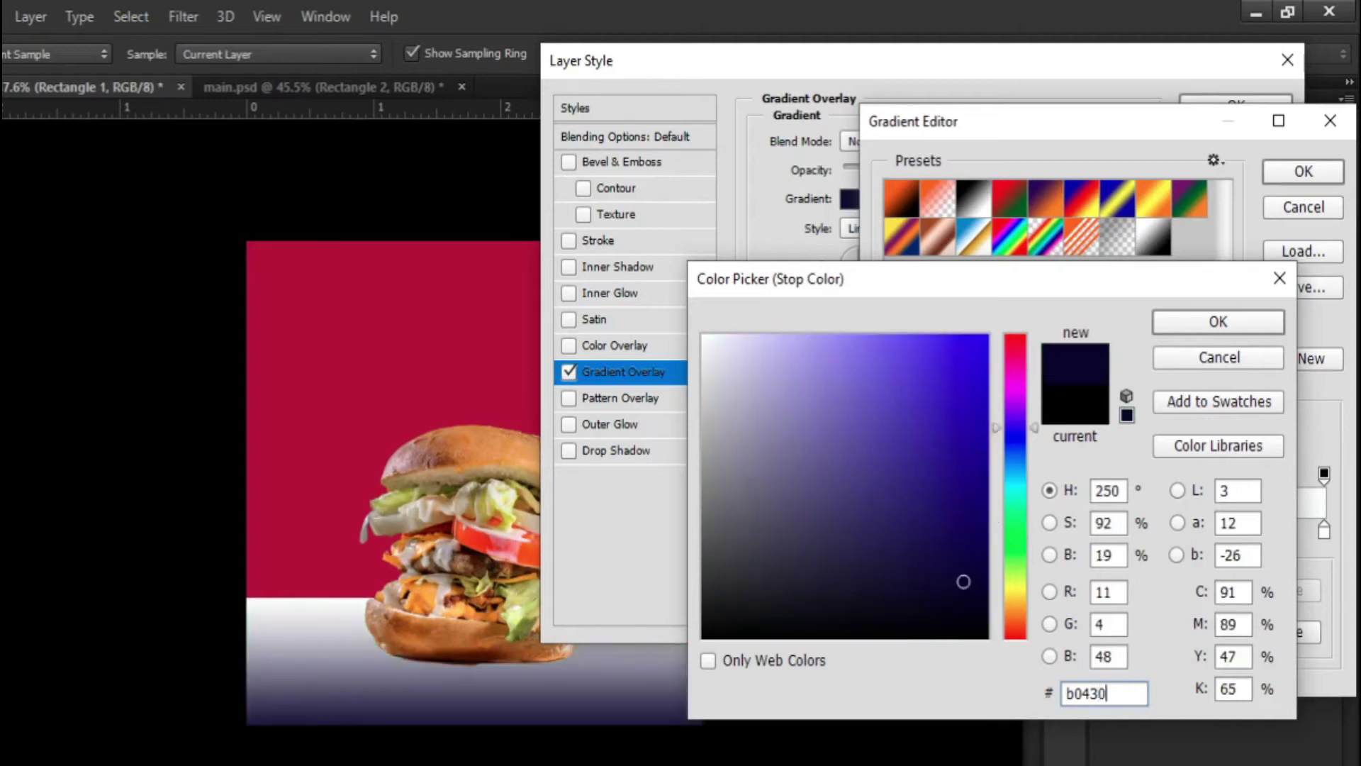
type("e")
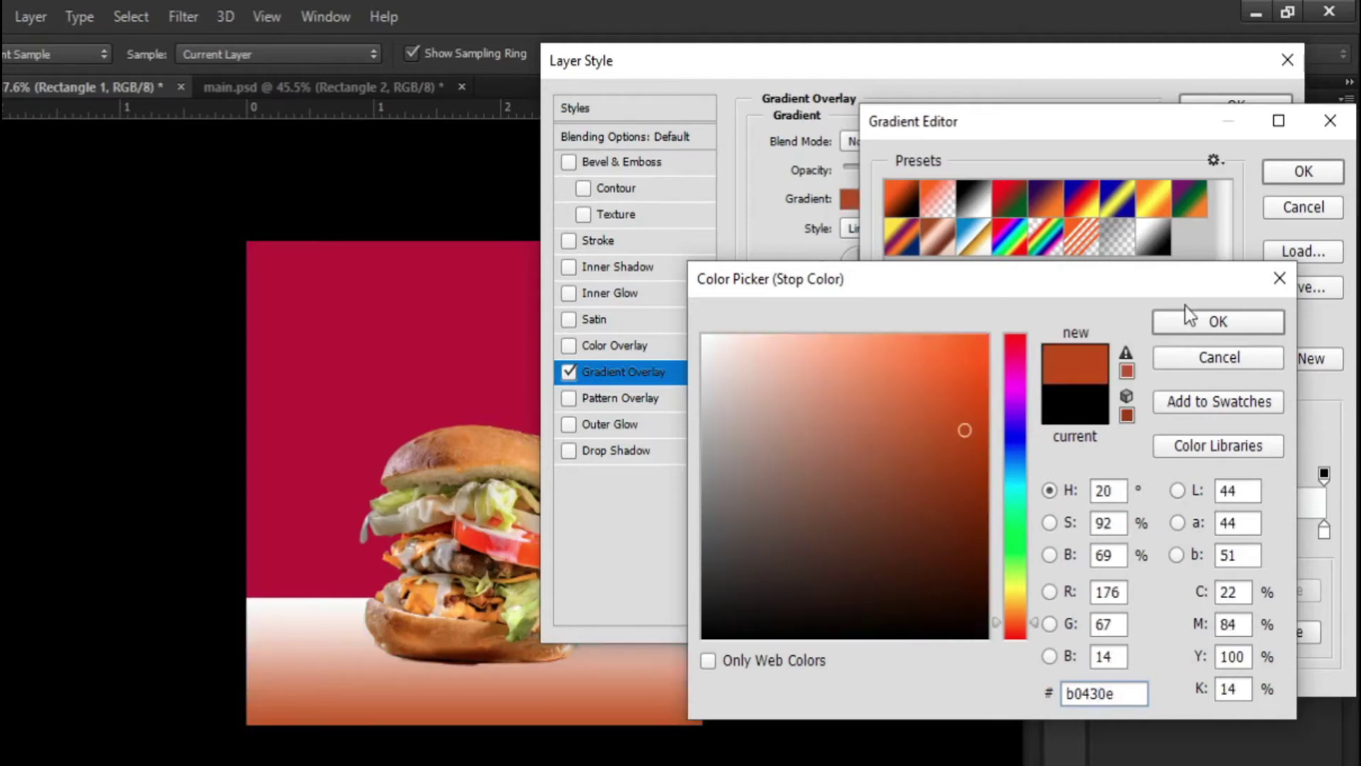
left_click(1193, 330)
left_click(1322, 531)
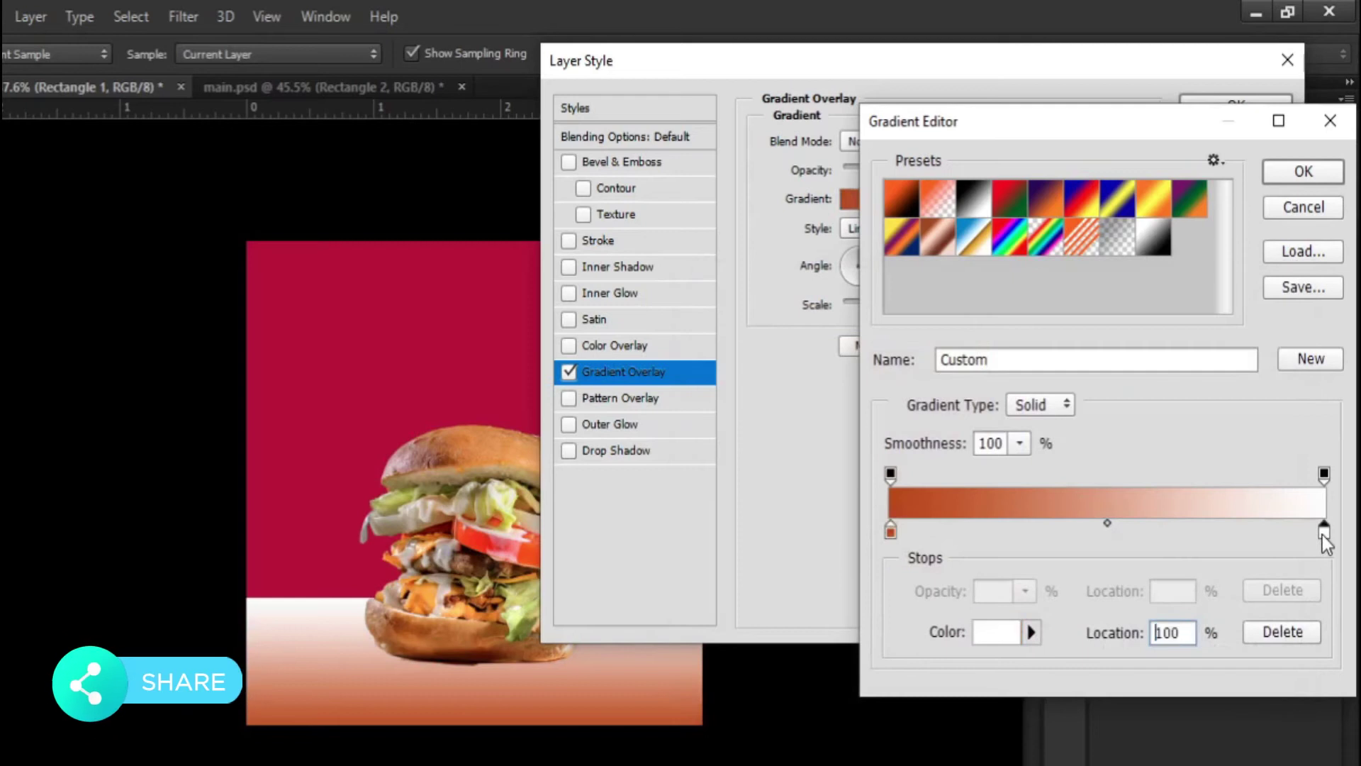
left_click(996, 630)
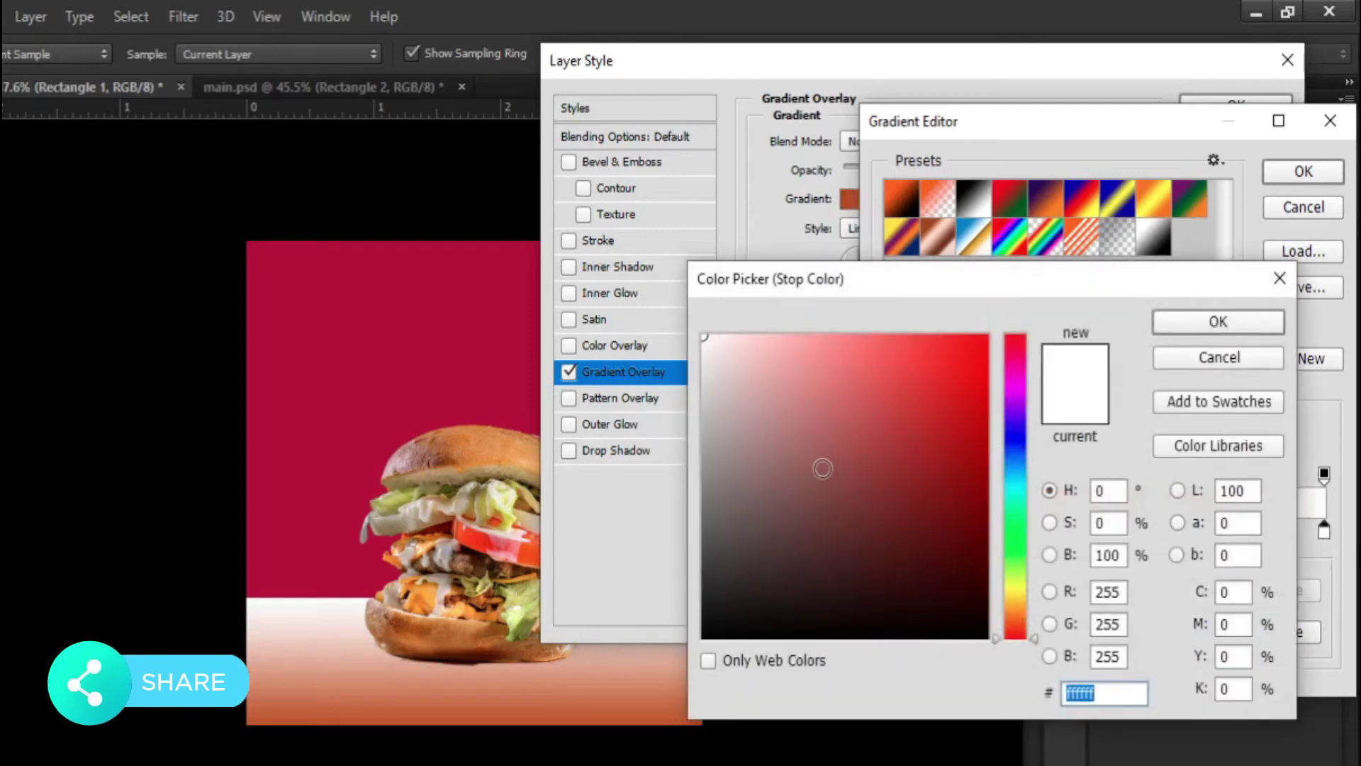
type("e")
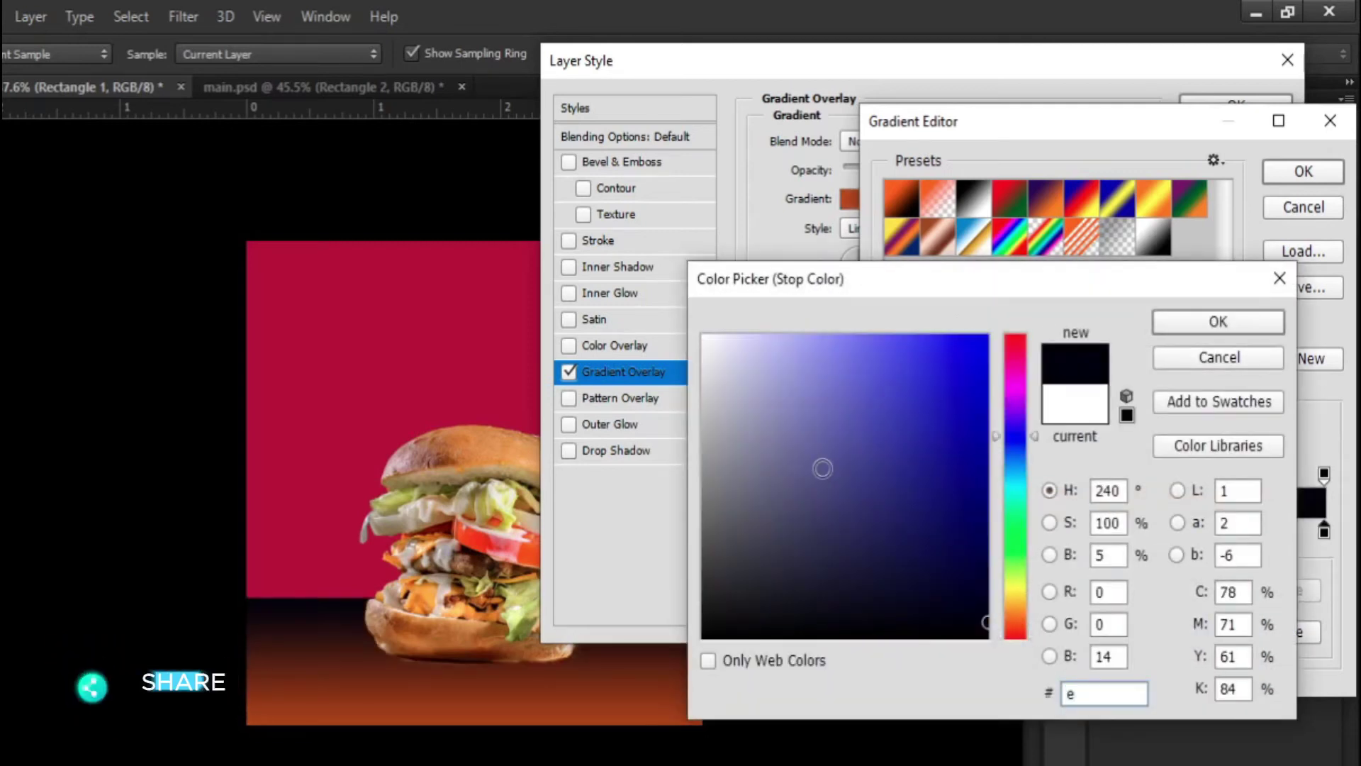
type("d91")
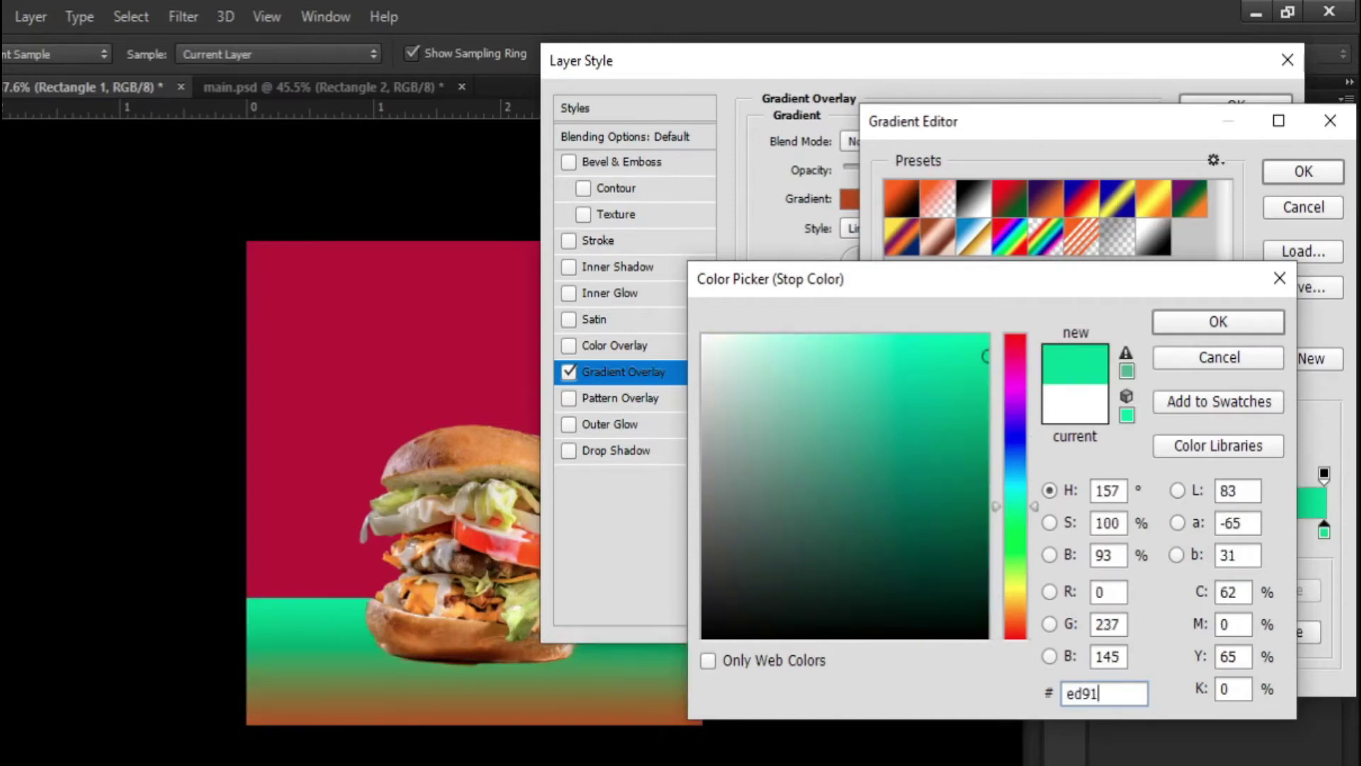
type("00")
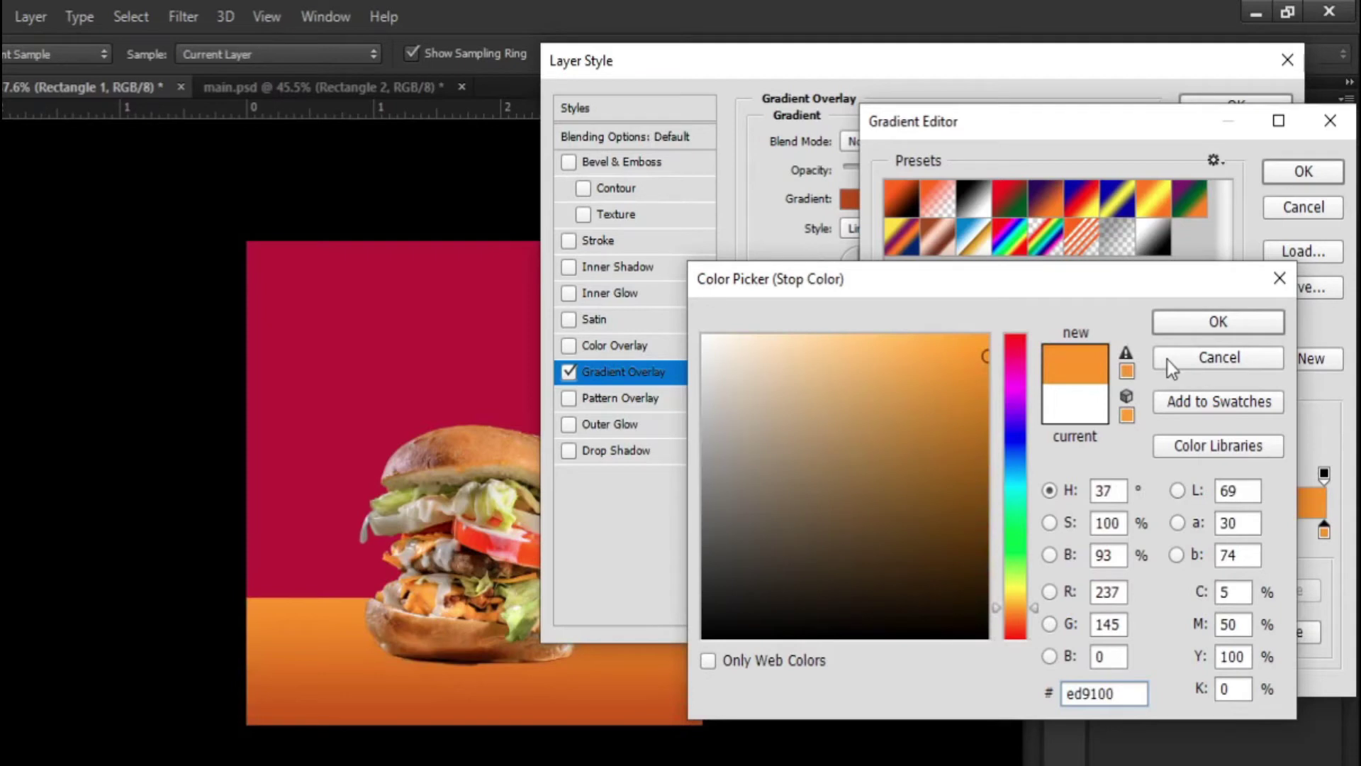
left_click(1191, 326)
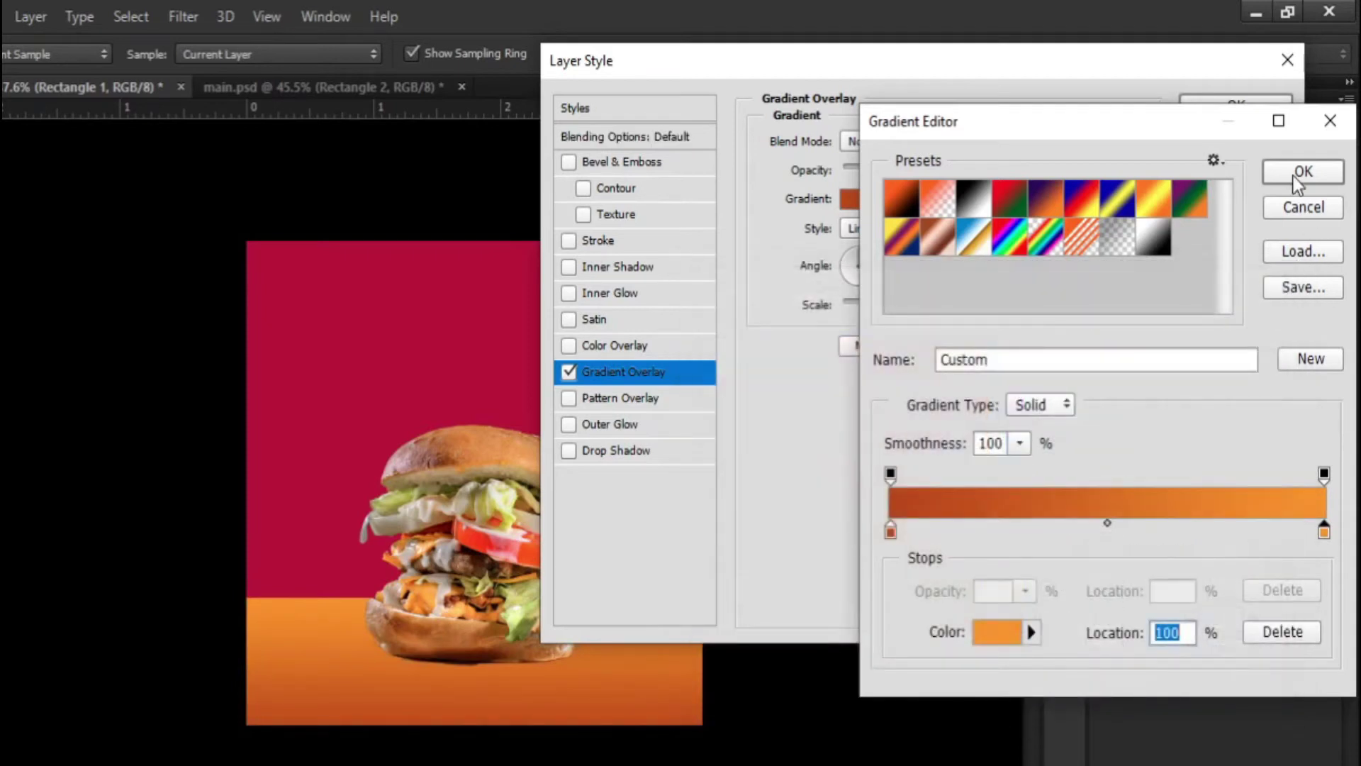
Step: Reverse the gradient, enlarge its scale, and apply the overlay
left_click(1294, 177)
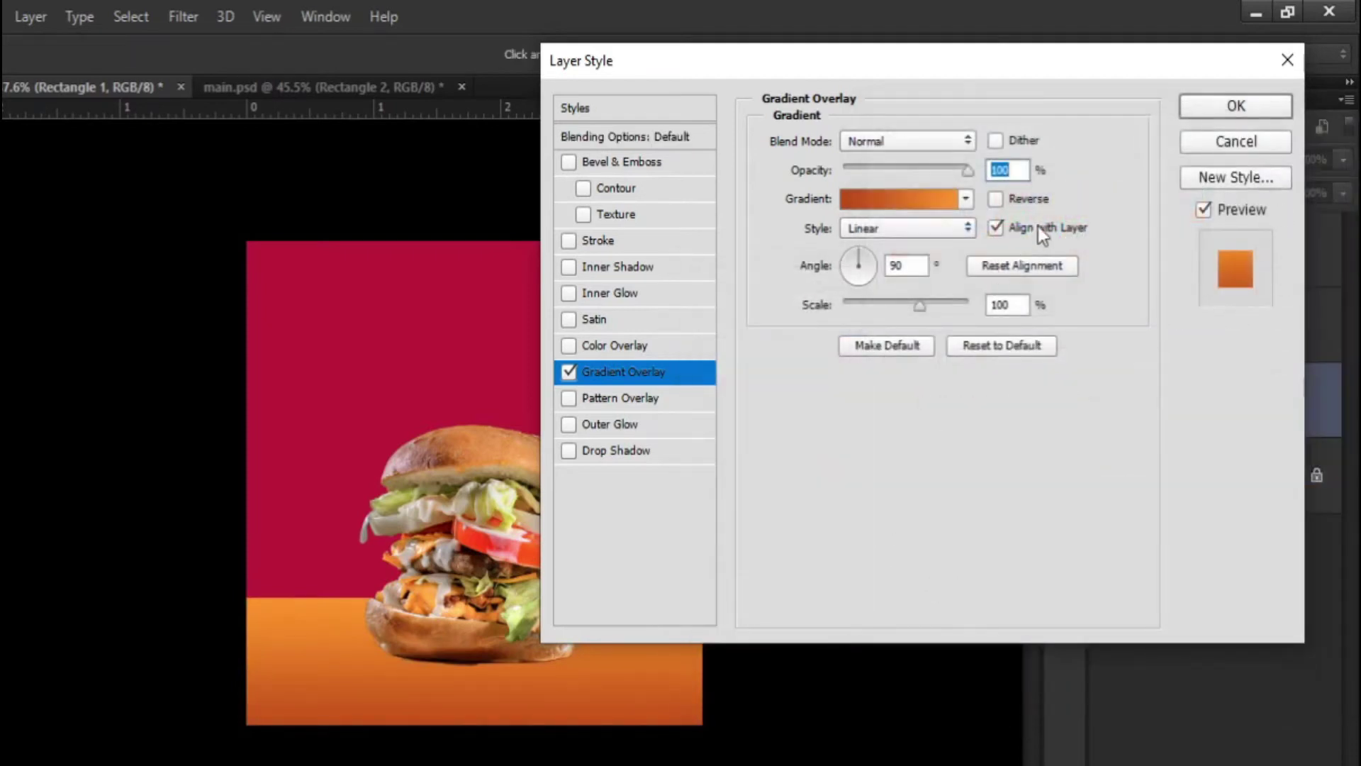
left_click(995, 201)
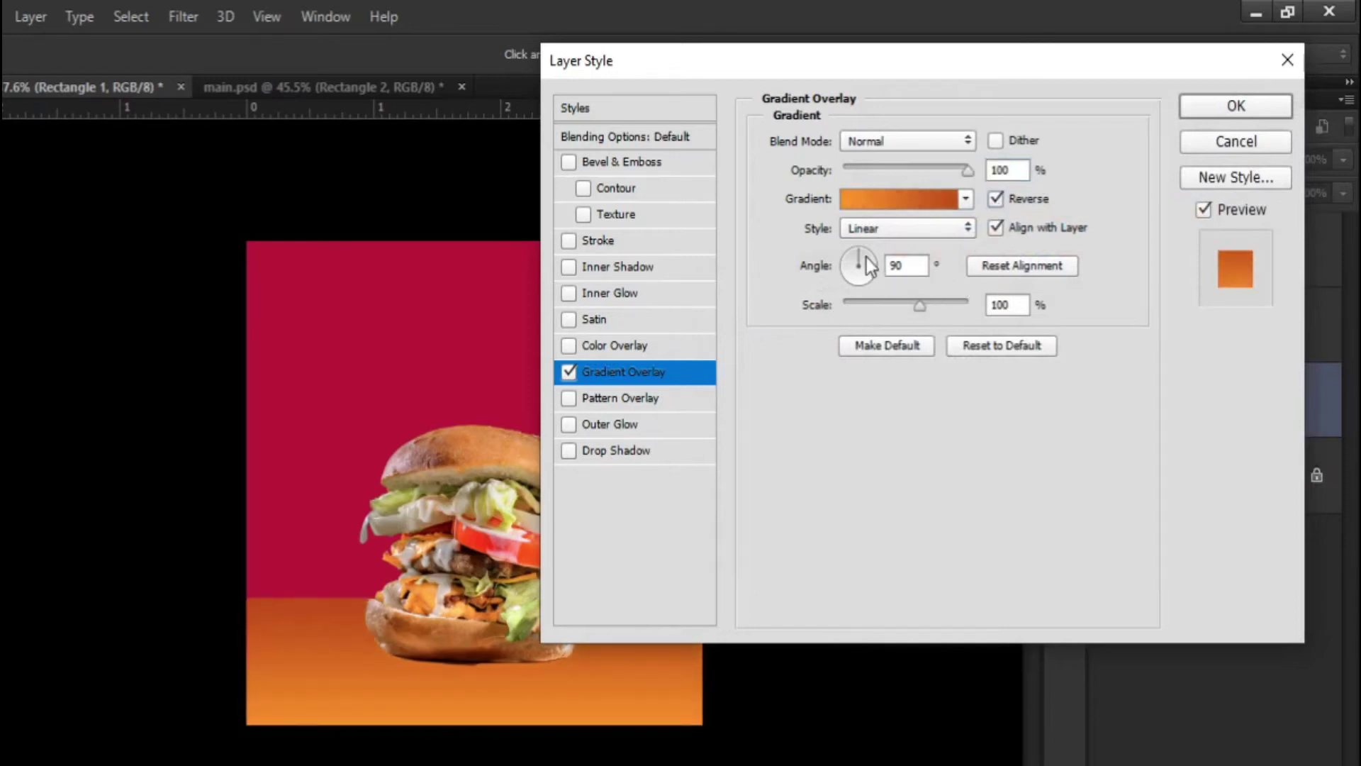
left_click_drag(917, 307, 946, 312)
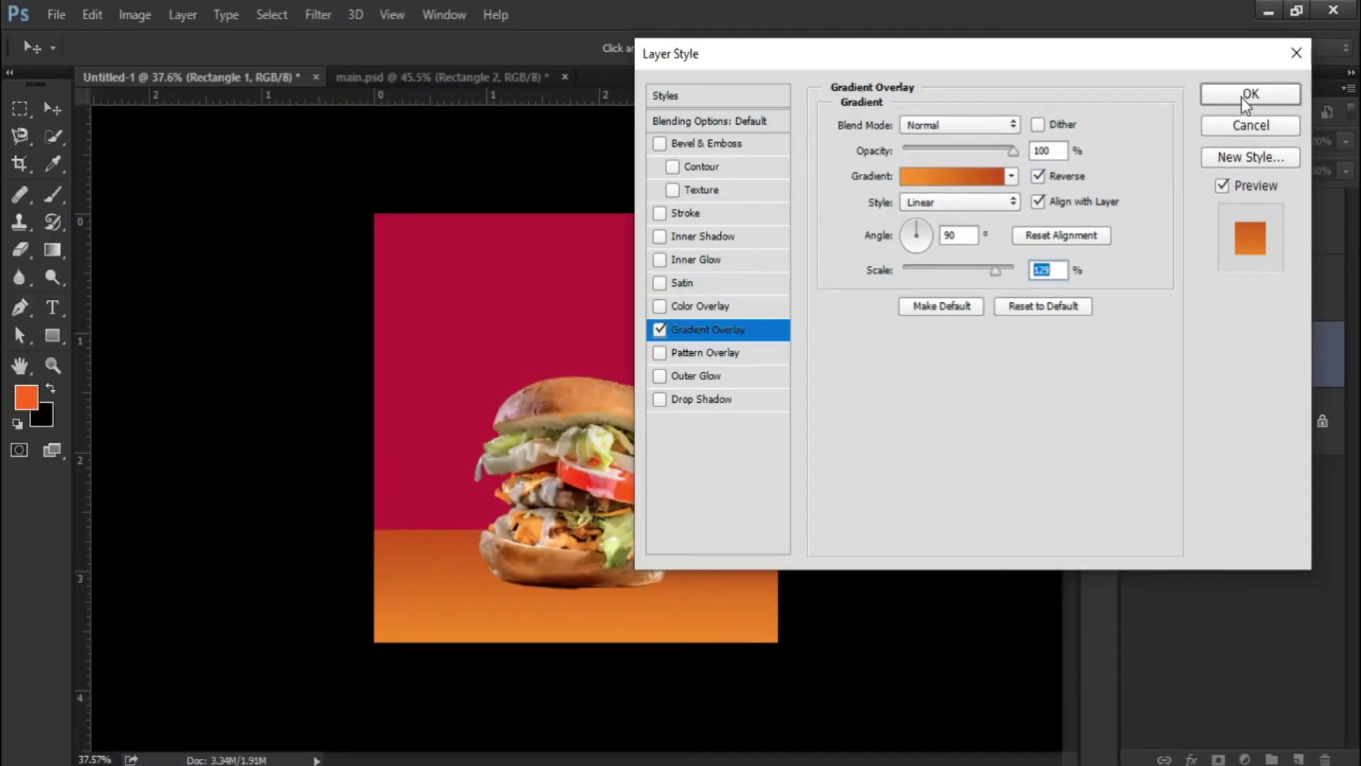
left_click(1245, 99)
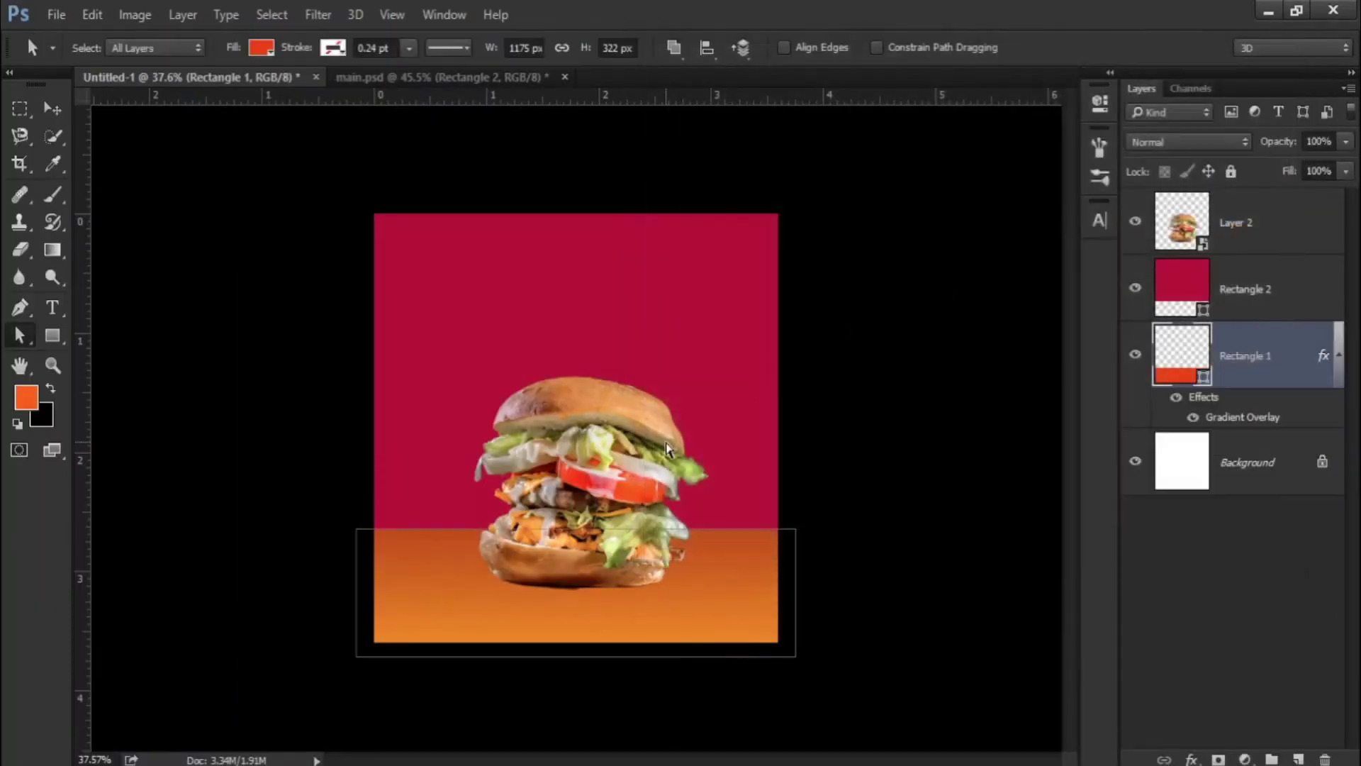
Step: Bring the parchment texture into the poster and convert it to a smart object
scroll(669, 448, "down", 1)
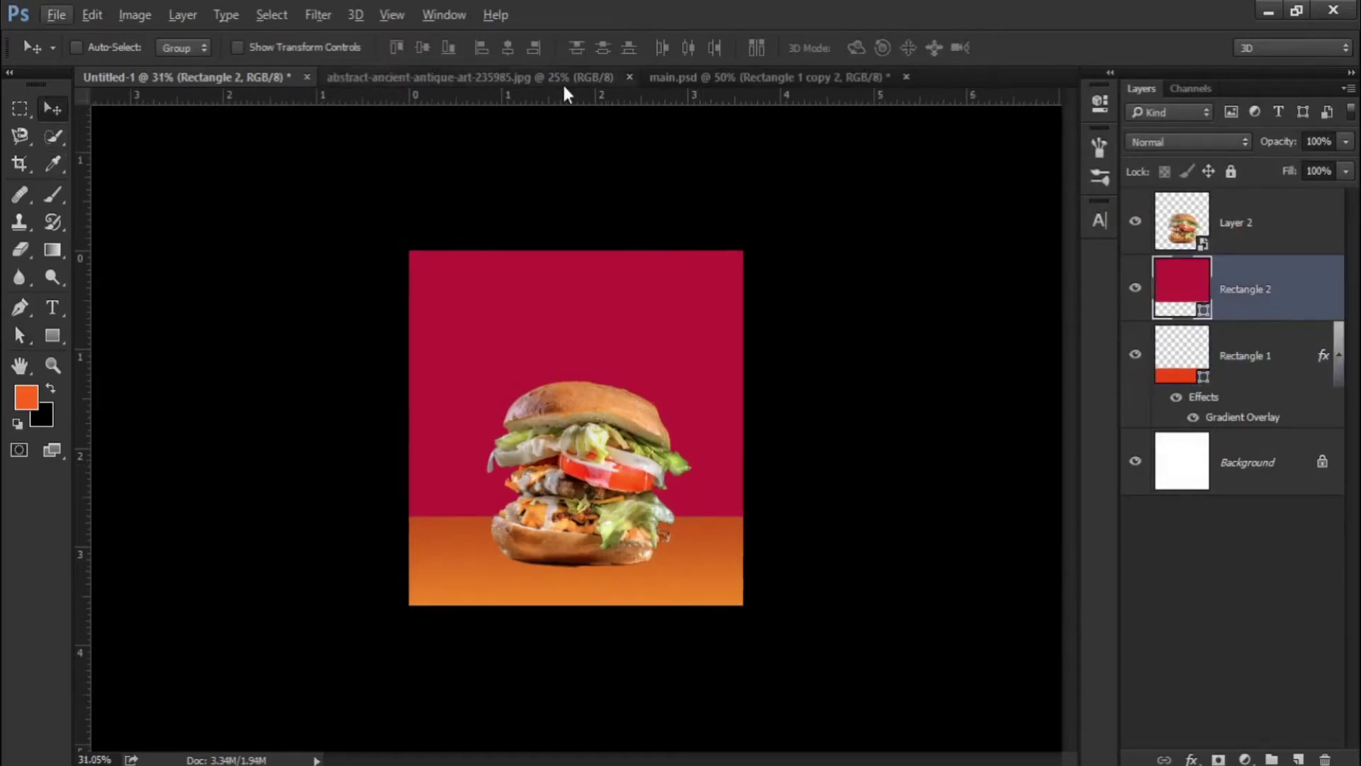
left_click(560, 83)
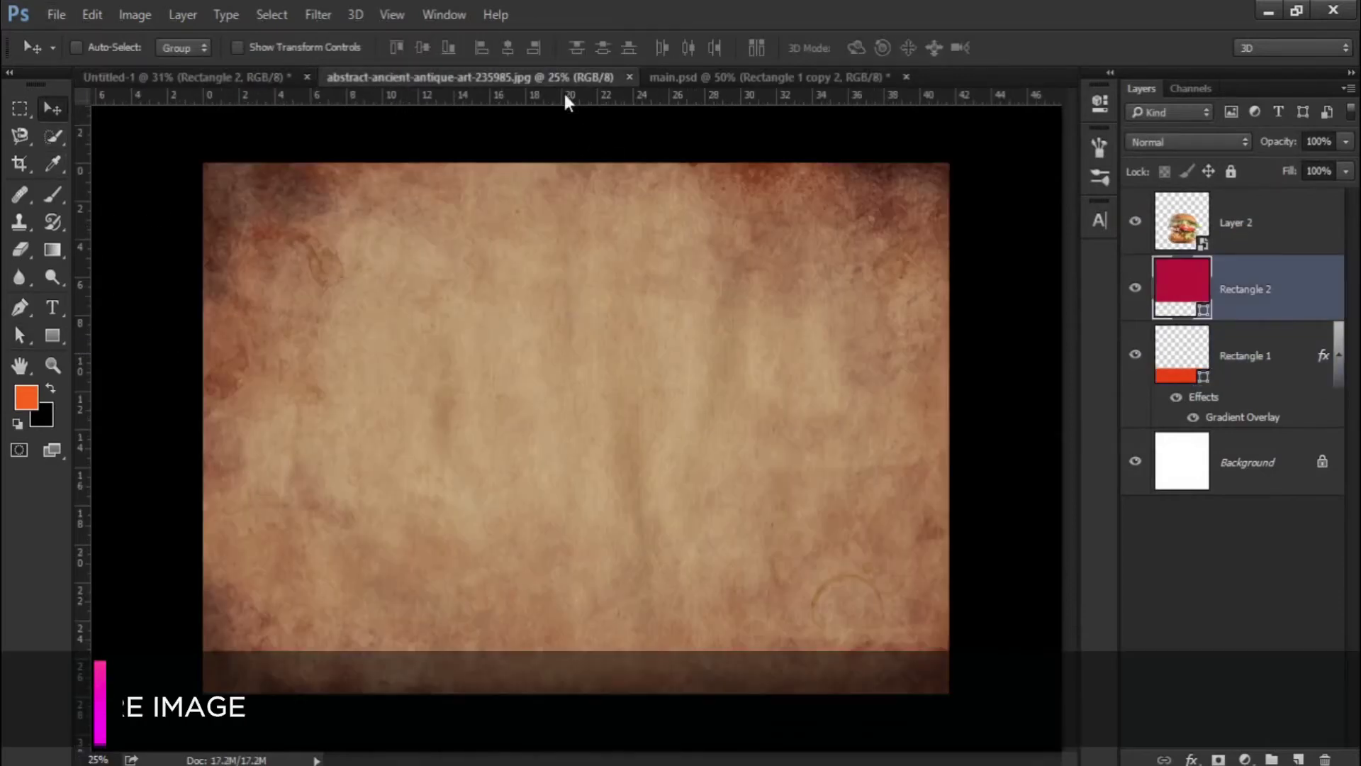
mouse_move(606, 331)
left_mouse_down()
mouse_move(308, 111)
mouse_move(560, 355)
left_mouse_up()
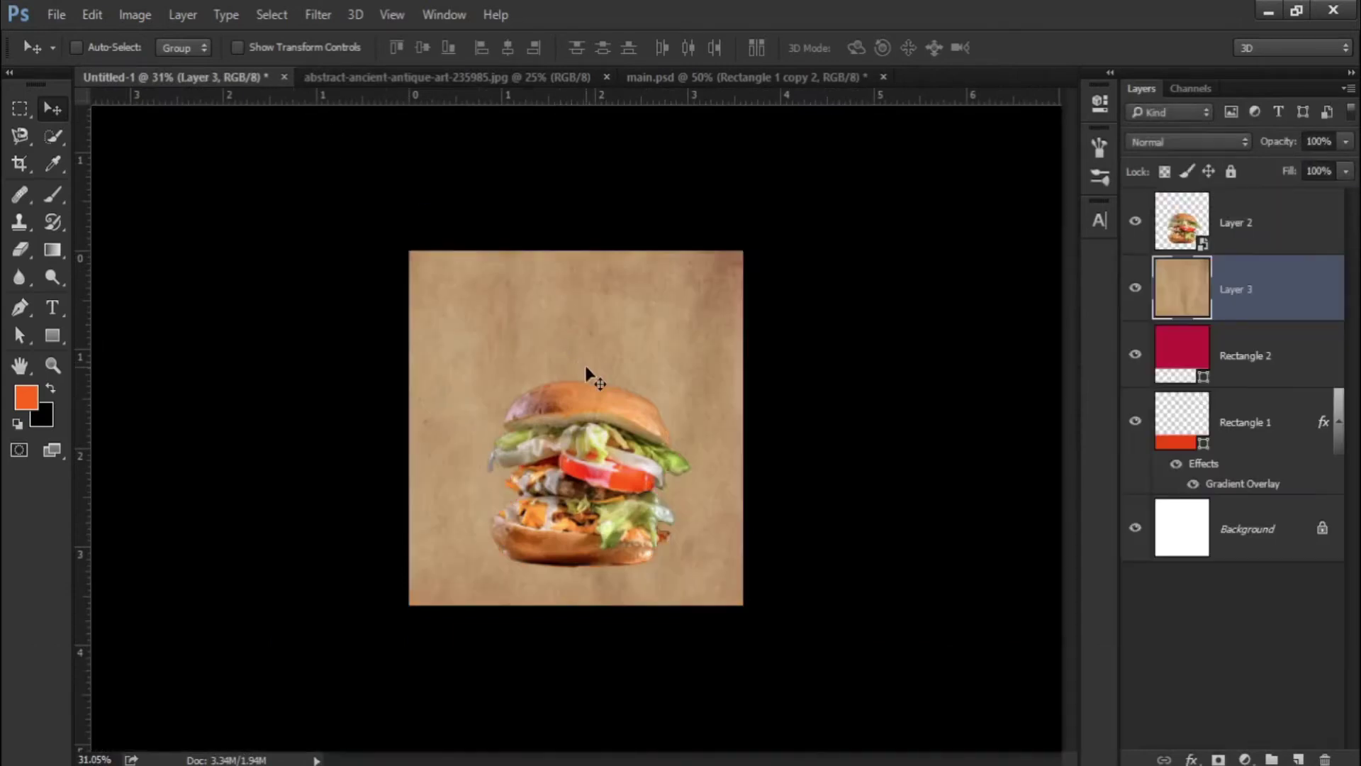
right_click(1225, 303)
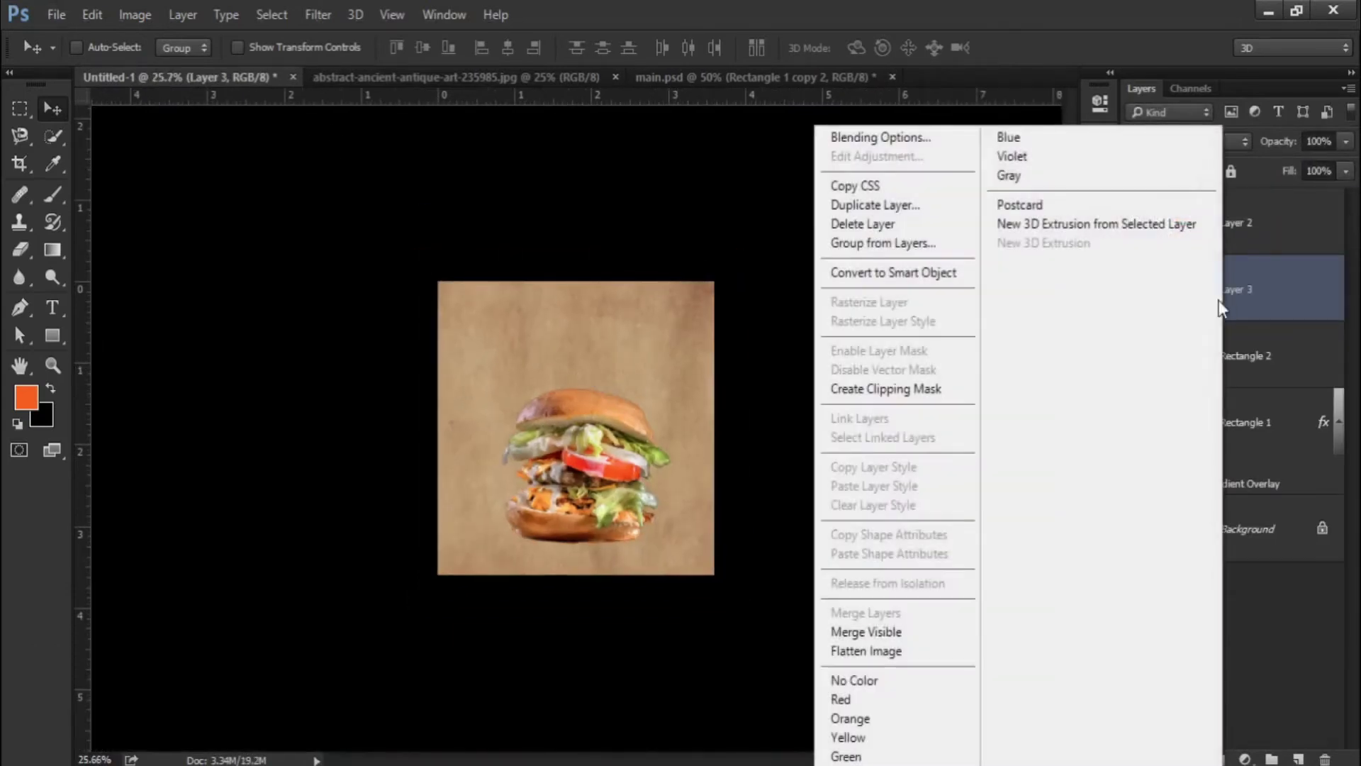
left_click(939, 273)
scroll(670, 392, "down", 1)
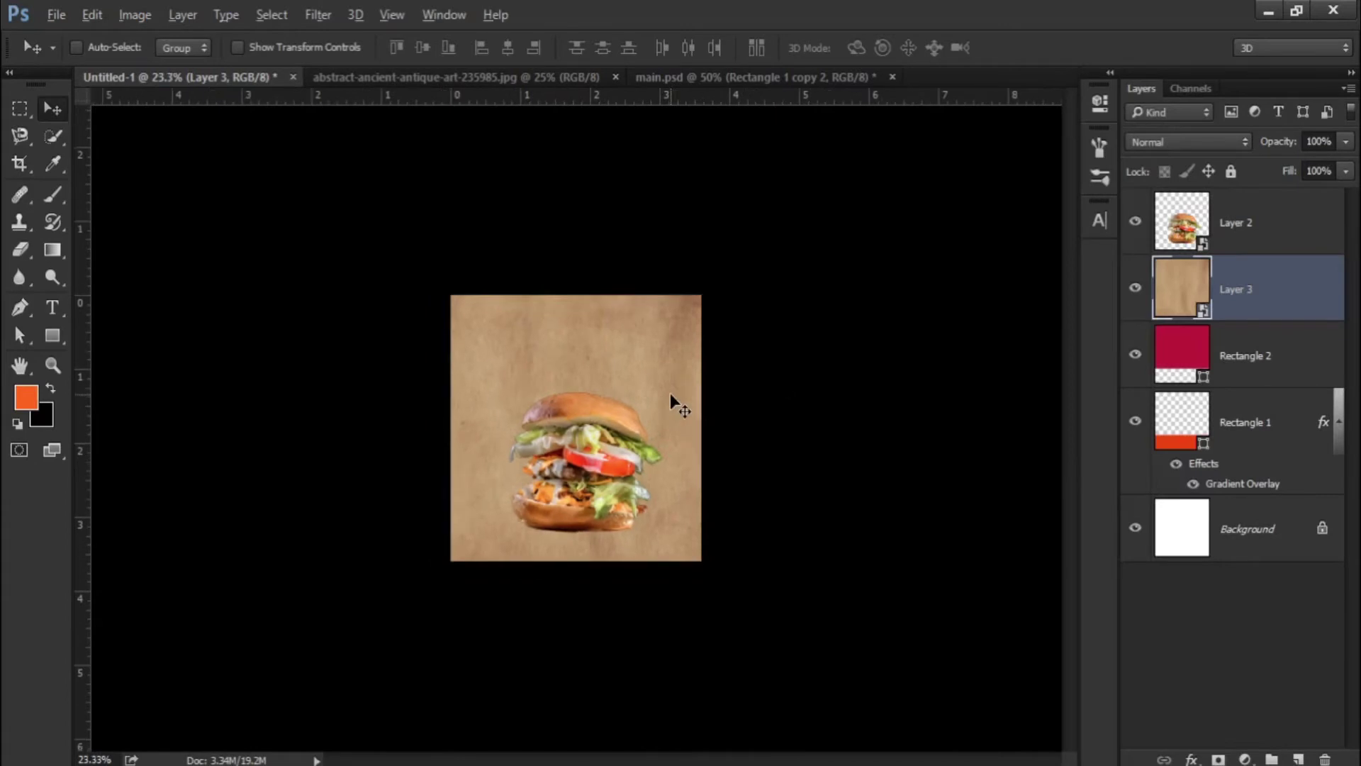
scroll(670, 392, "down", 1)
Step: Scale the texture down to about 57.5% and position it over the poster
key("ctrl+t")
scroll(673, 390, "down", 1)
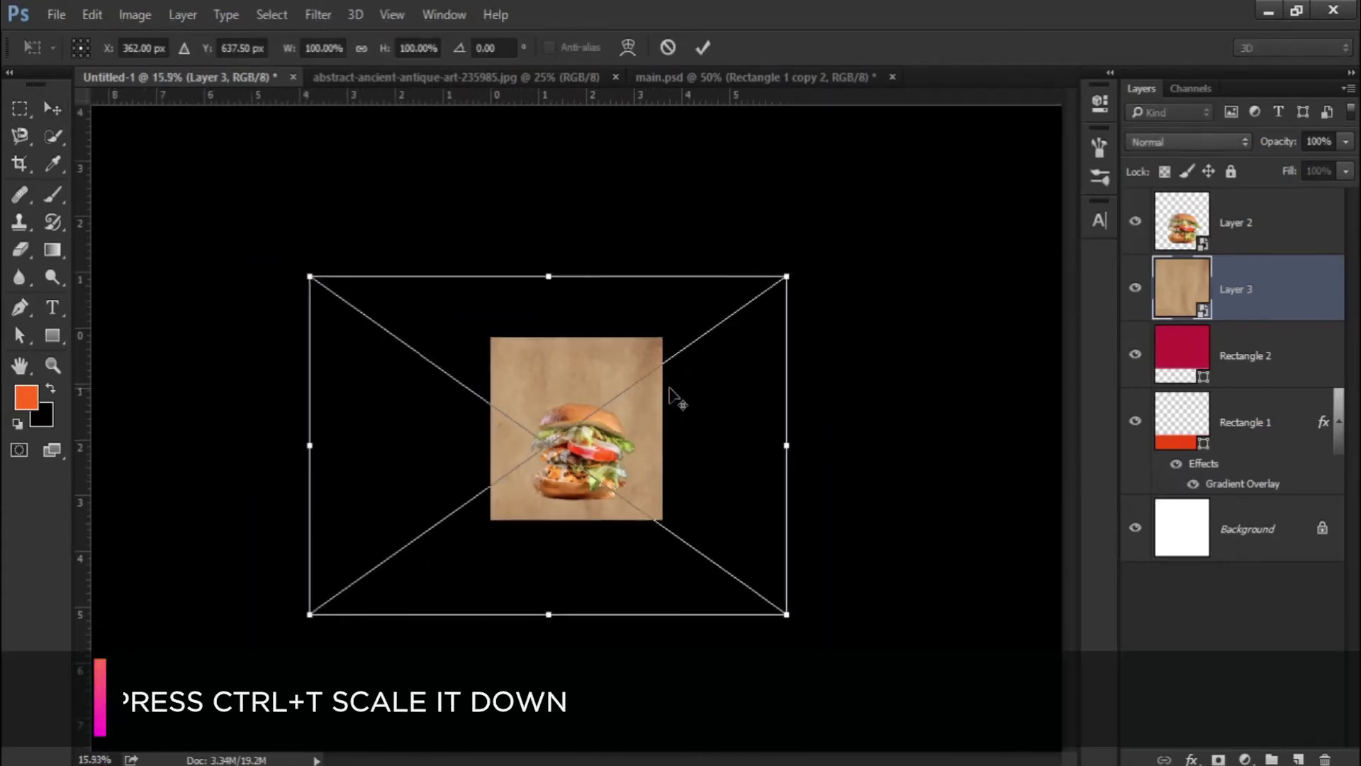
scroll(673, 390, "down", 1)
left_click_drag(718, 553, 625, 487)
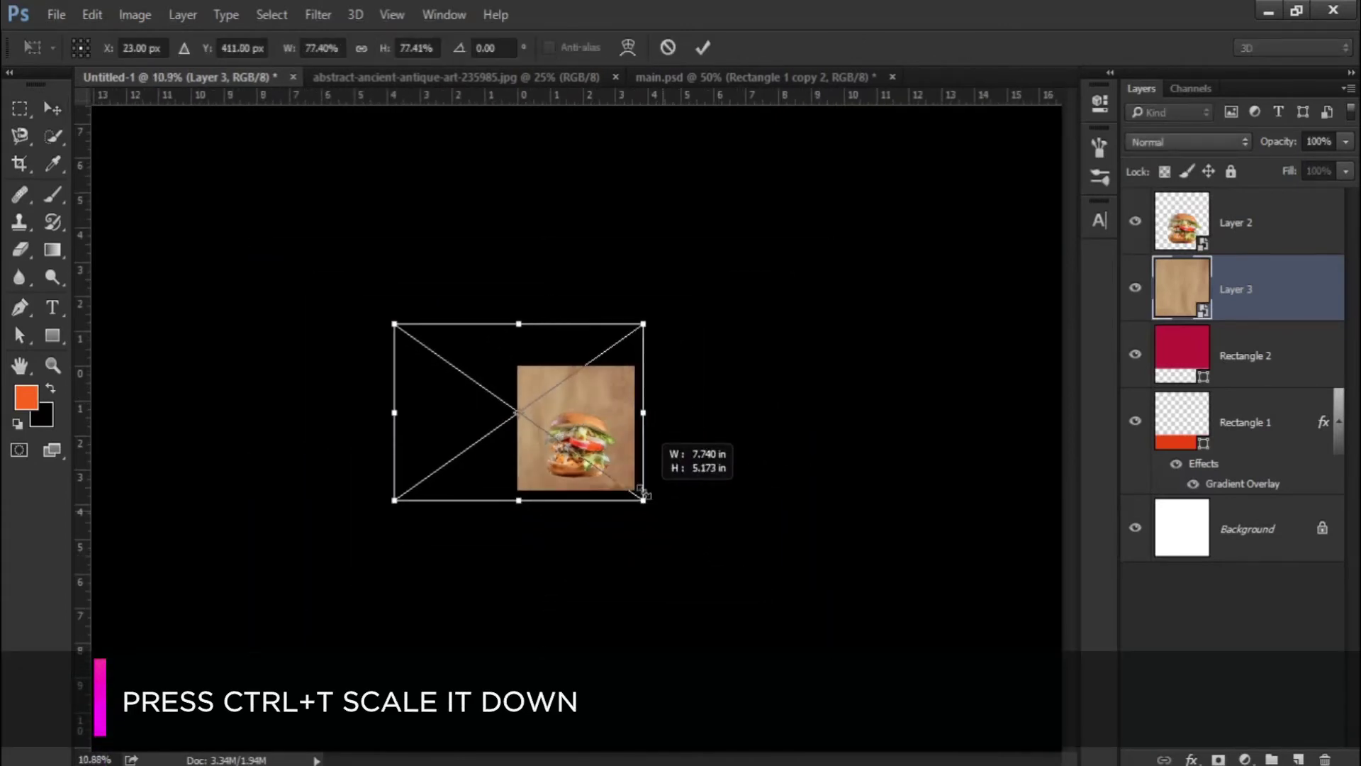
mouse_move(589, 432)
left_mouse_down()
mouse_move(696, 504)
mouse_move(654, 496)
left_mouse_up()
scroll(638, 482, "up", 2)
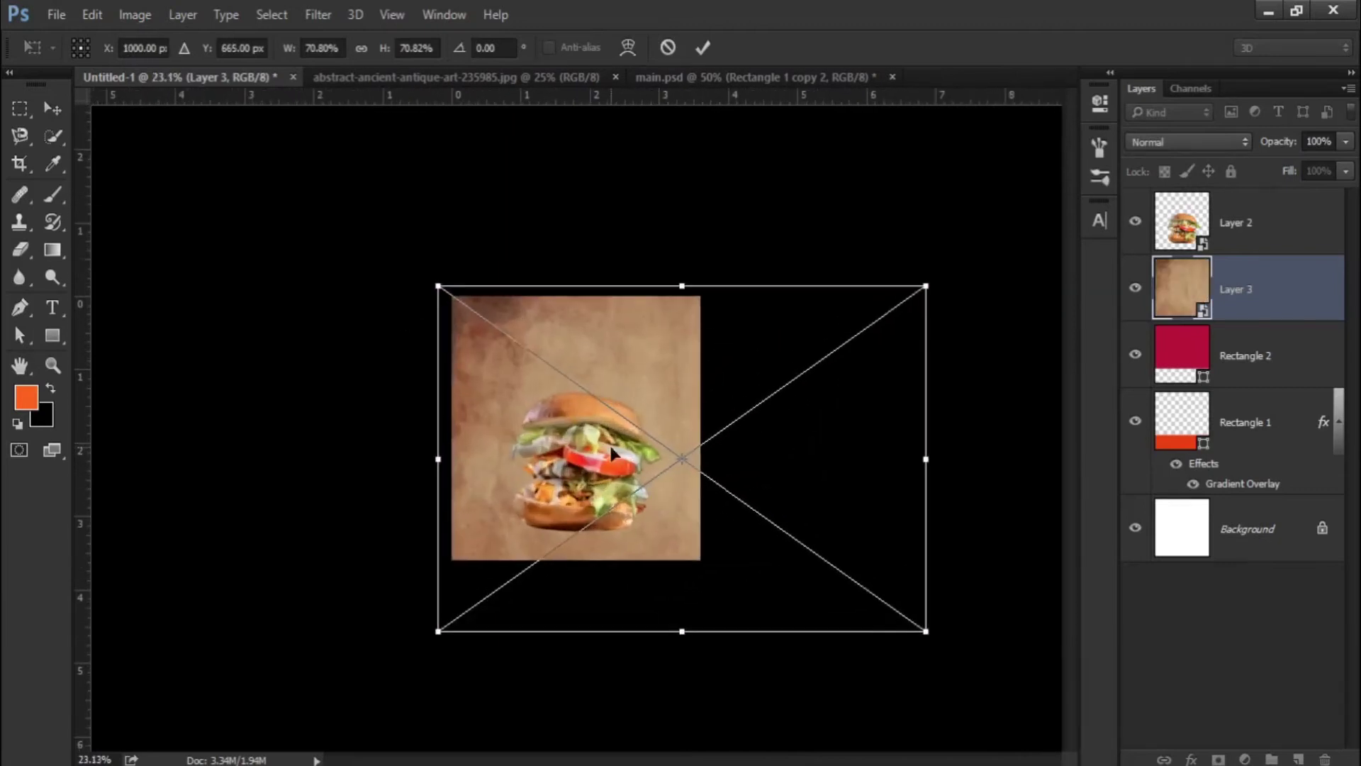
left_click_drag(926, 631, 834, 565)
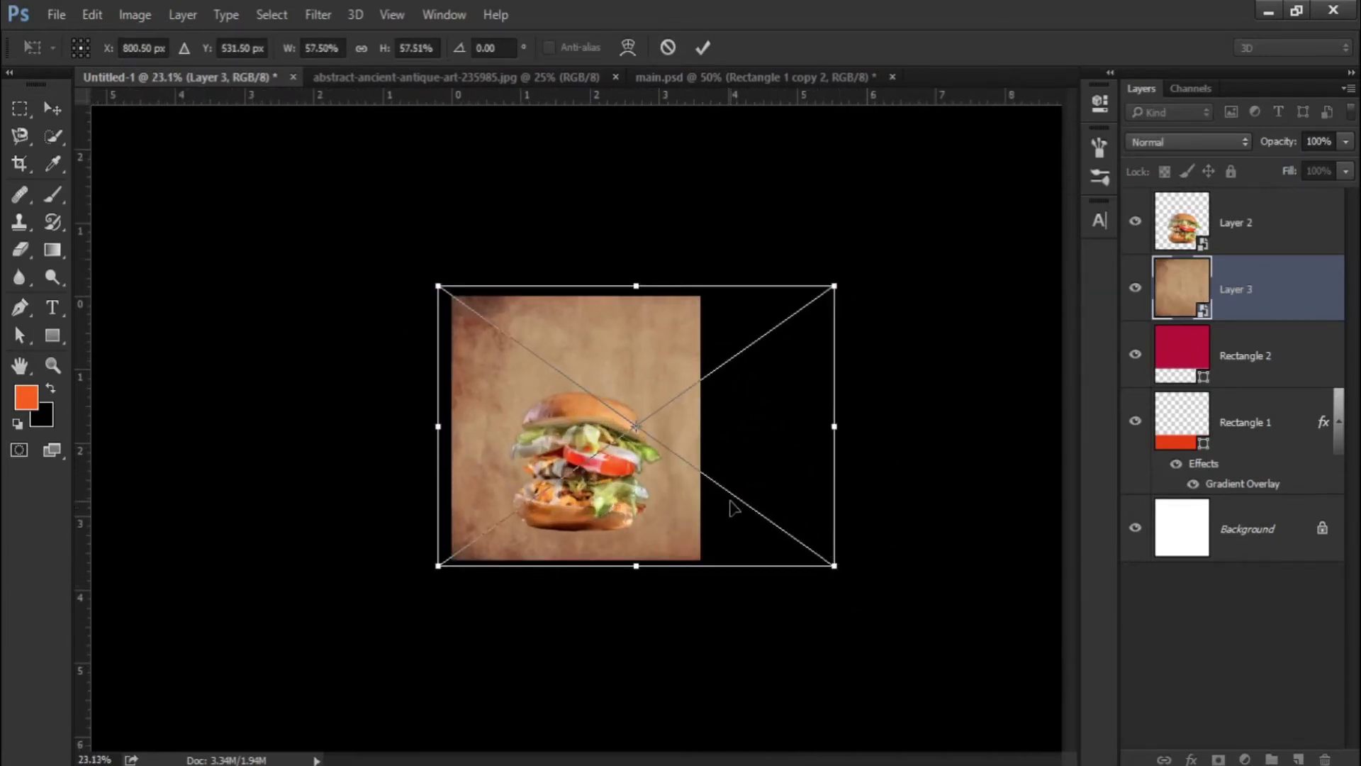
key("Return")
scroll(708, 510, "up", 1)
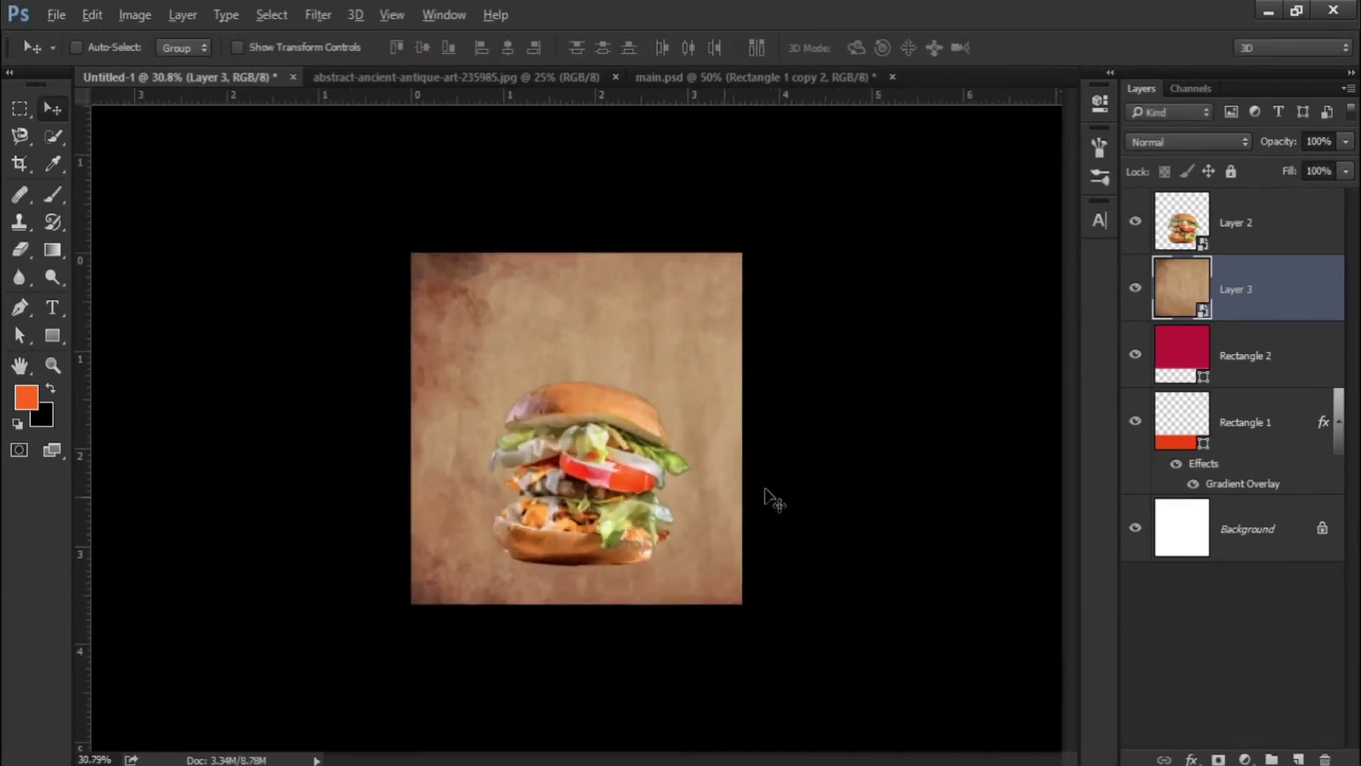
Step: Rasterize the texture layer and convert it to black and white
right_click(1275, 284)
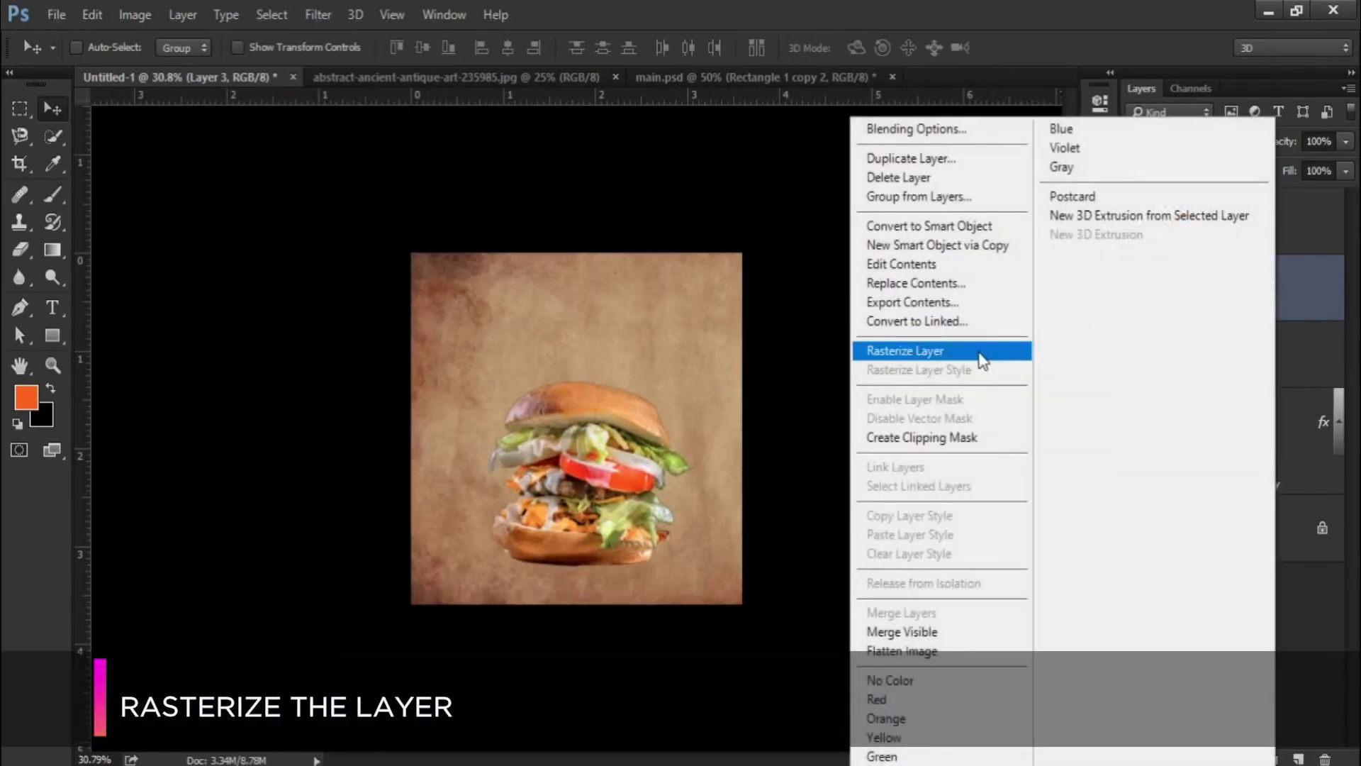
left_click(982, 352)
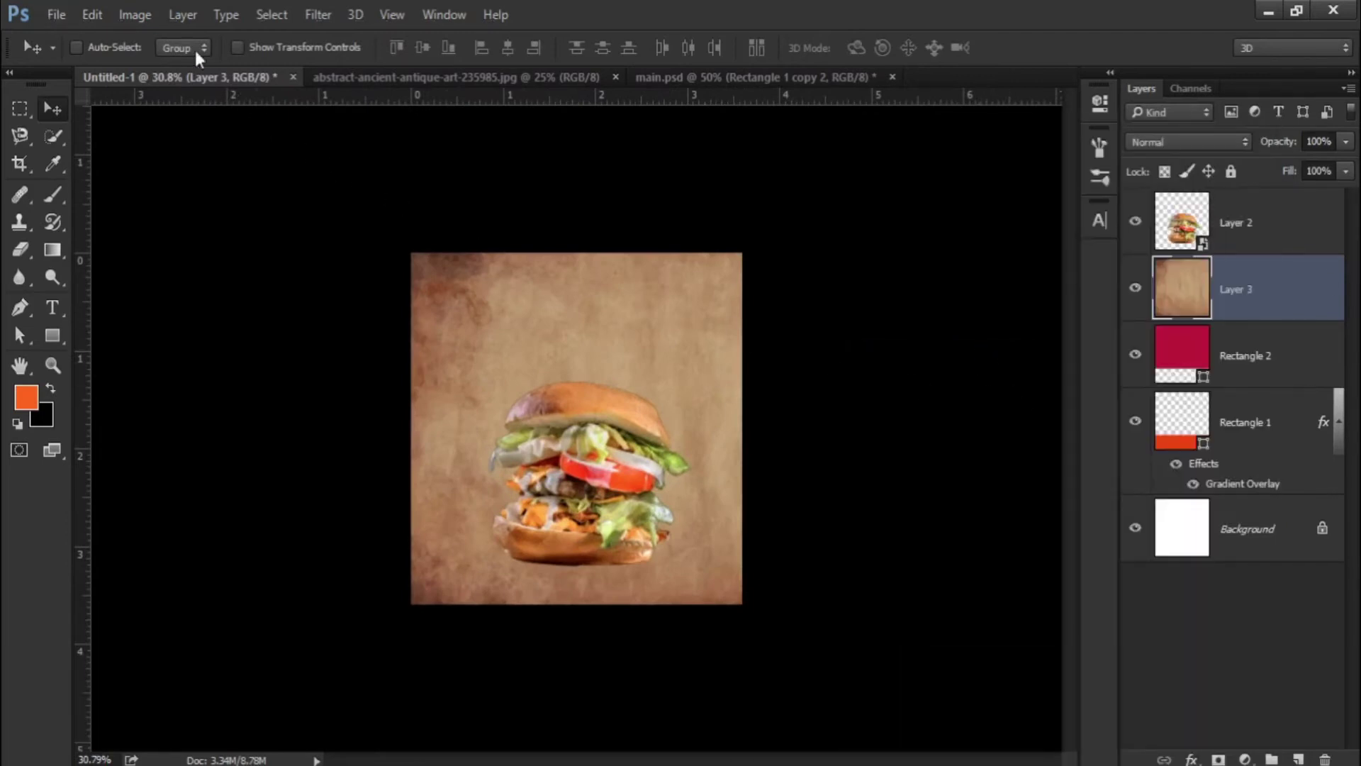
left_click(135, 14)
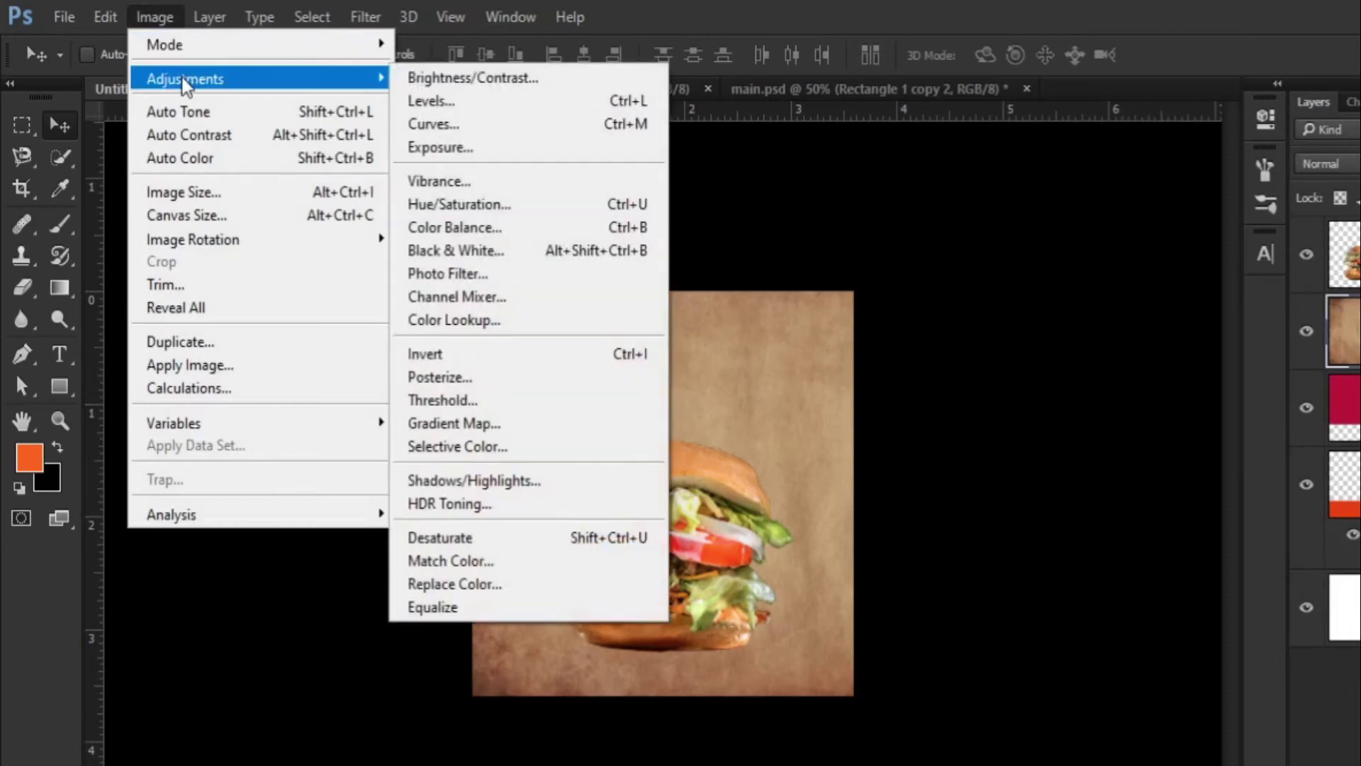
left_click(491, 255)
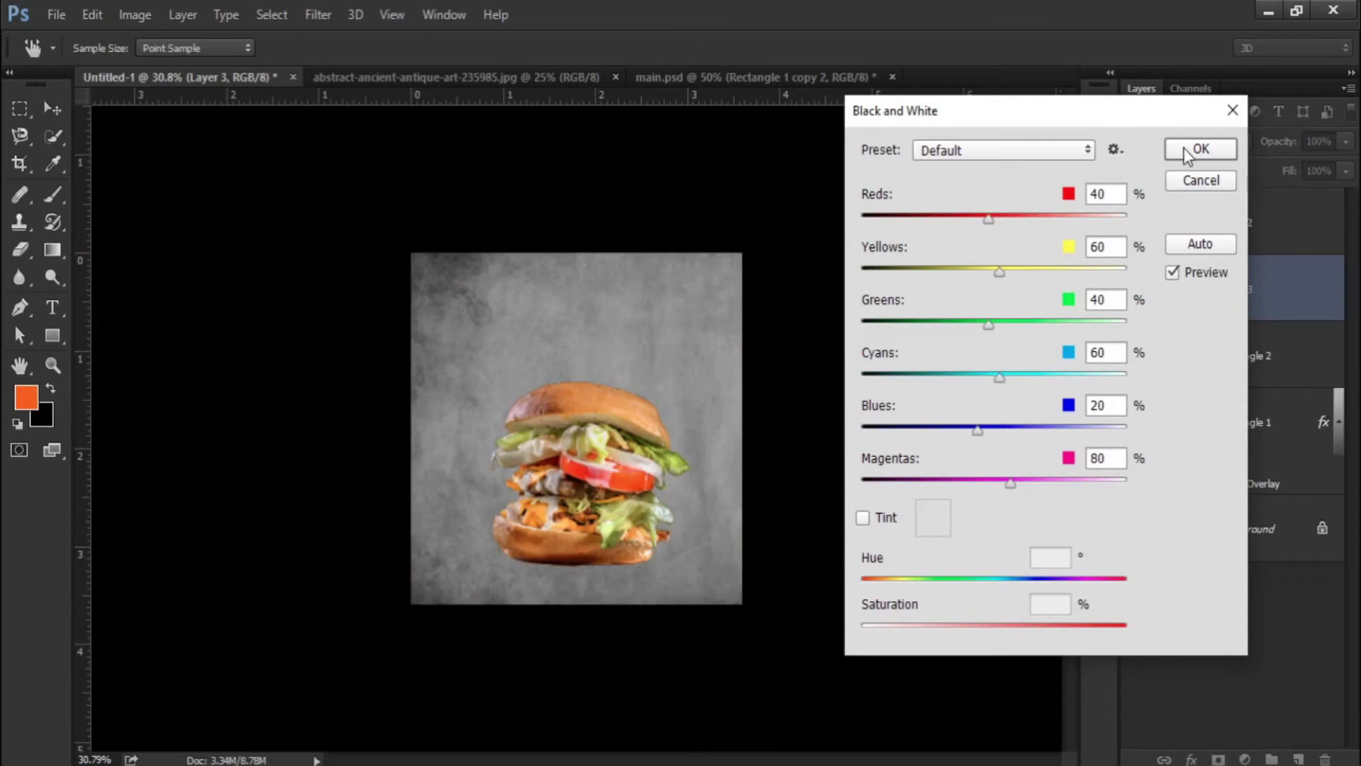
left_click(1184, 147)
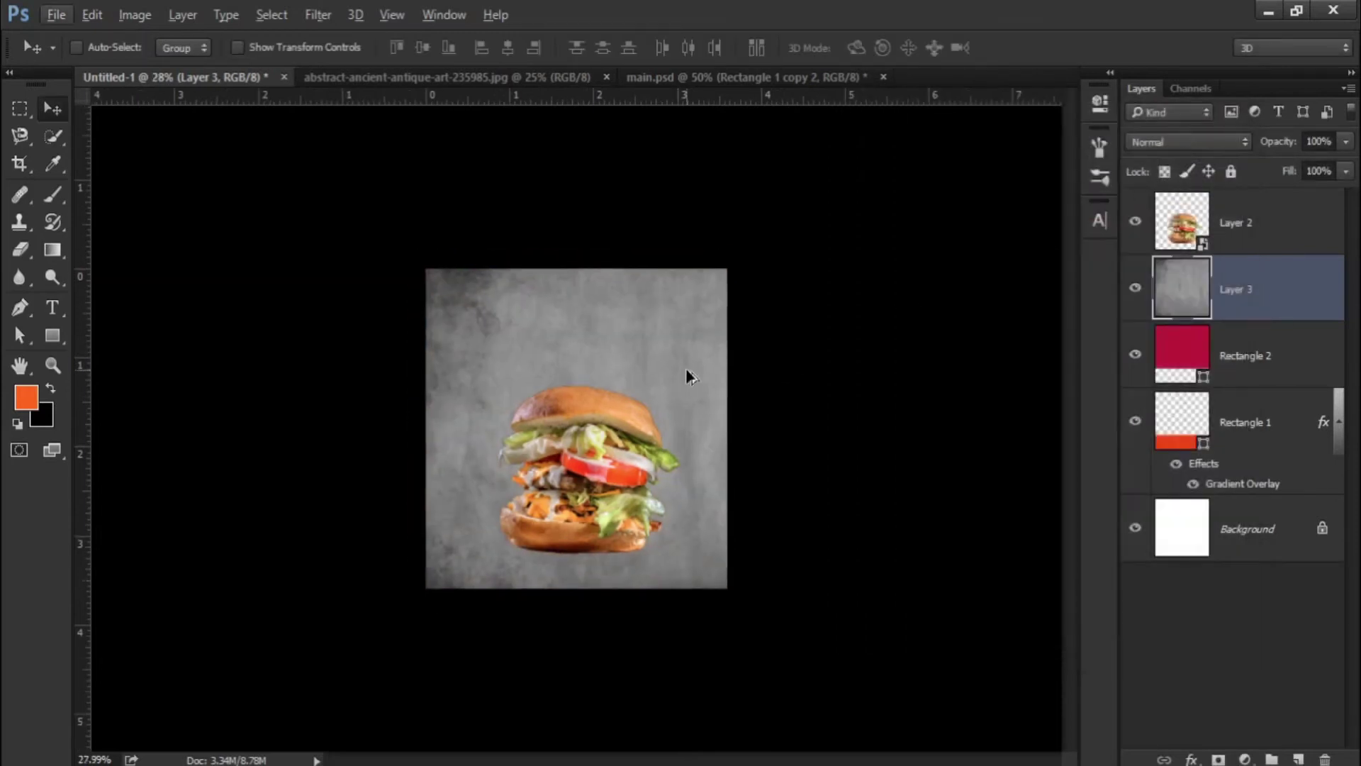
Step: Rotate the texture 90° and reposition it to cover the canvas
key("ctrl+t")
scroll(684, 368, "down", 1)
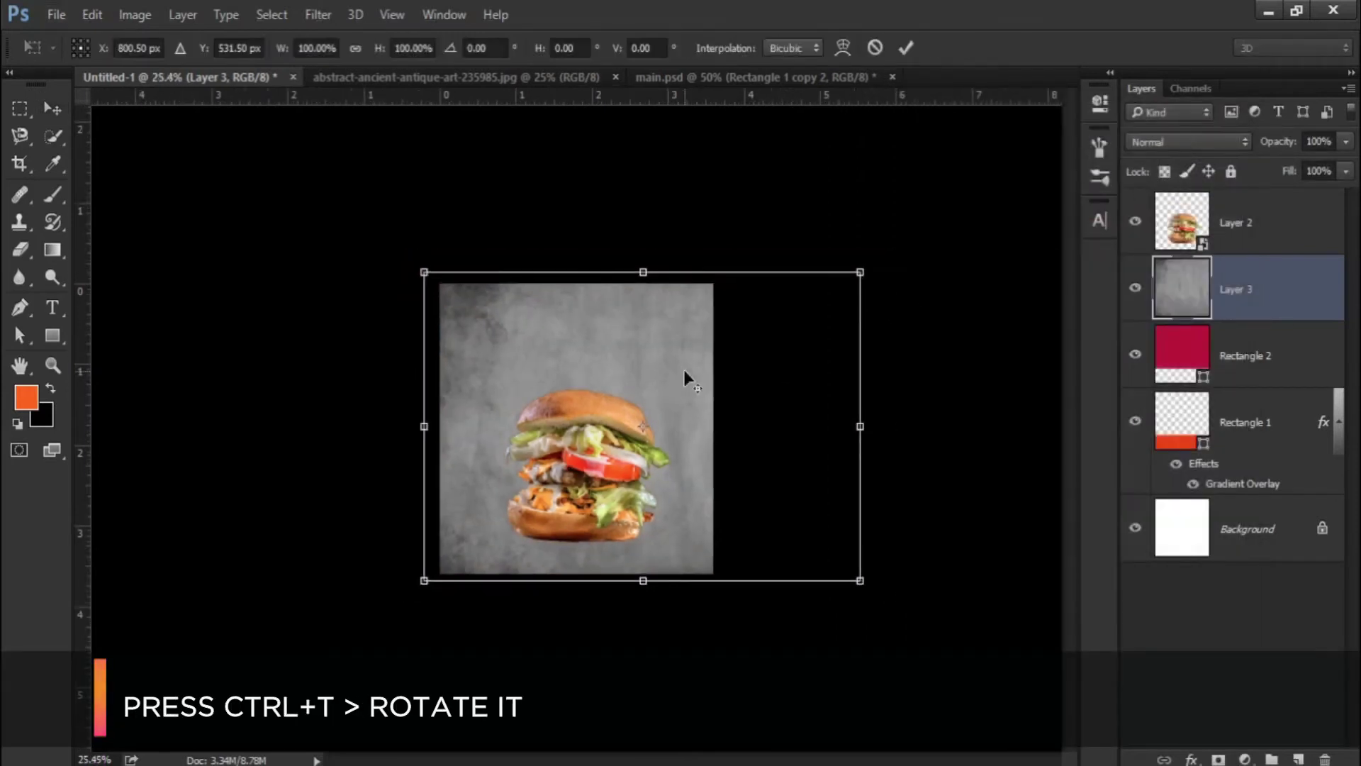
mouse_move(866, 550)
left_mouse_down()
mouse_move(795, 627)
mouse_move(536, 551)
left_mouse_up()
mouse_move(663, 553)
left_mouse_down()
mouse_move(622, 561)
mouse_move(611, 629)
left_mouse_up()
key("Return")
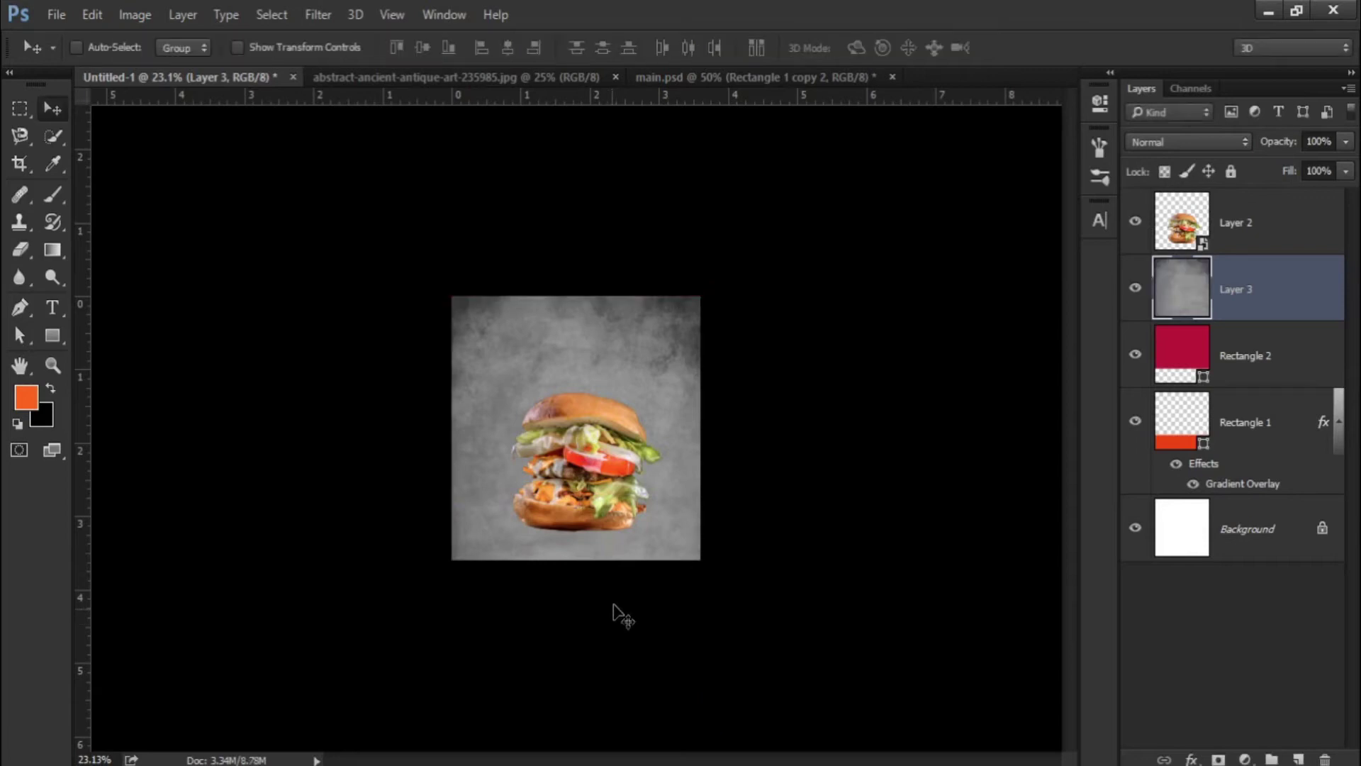
Step: Move texture Layer 3 below Rectangle 2 and set Rectangle 2's blend mode to Darken
left_click_drag(1261, 323, 1254, 411)
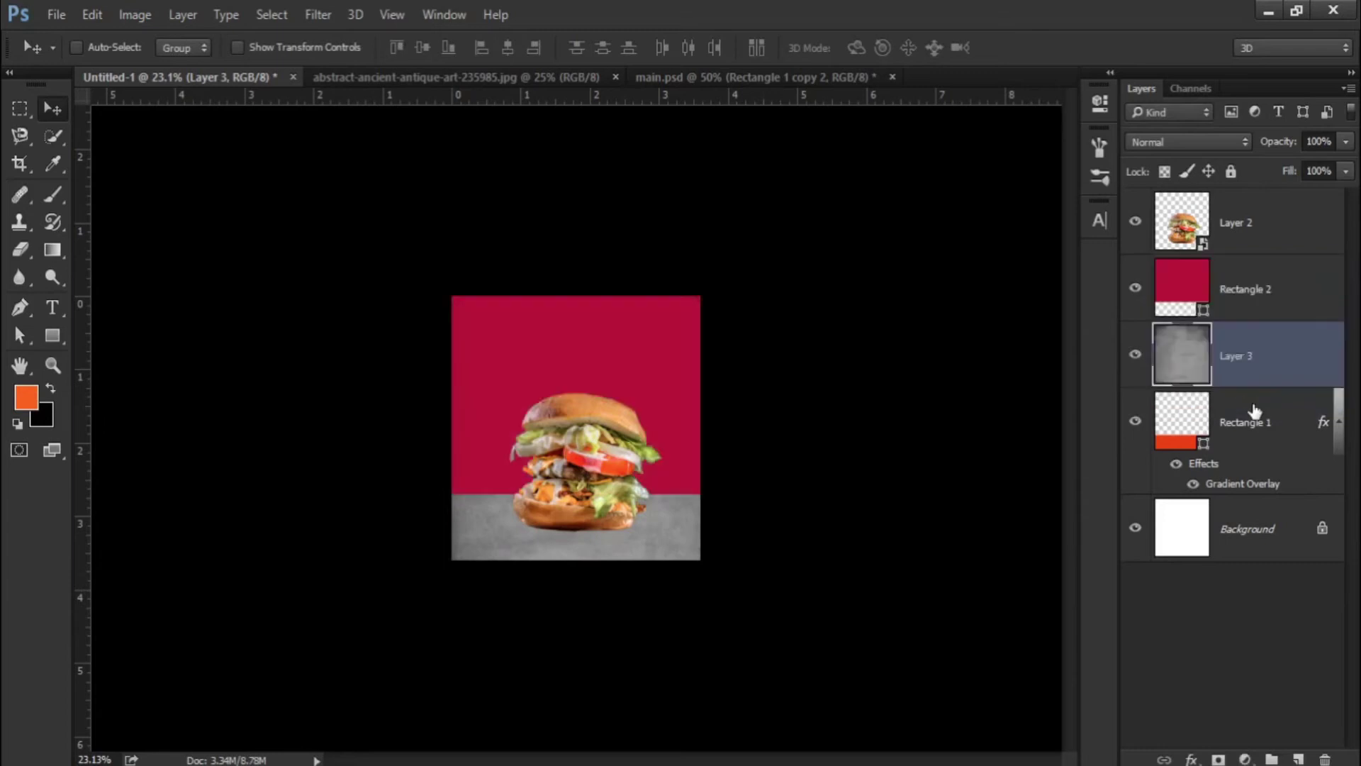
scroll(620, 443, "up", 2)
scroll(620, 443, "up", 1)
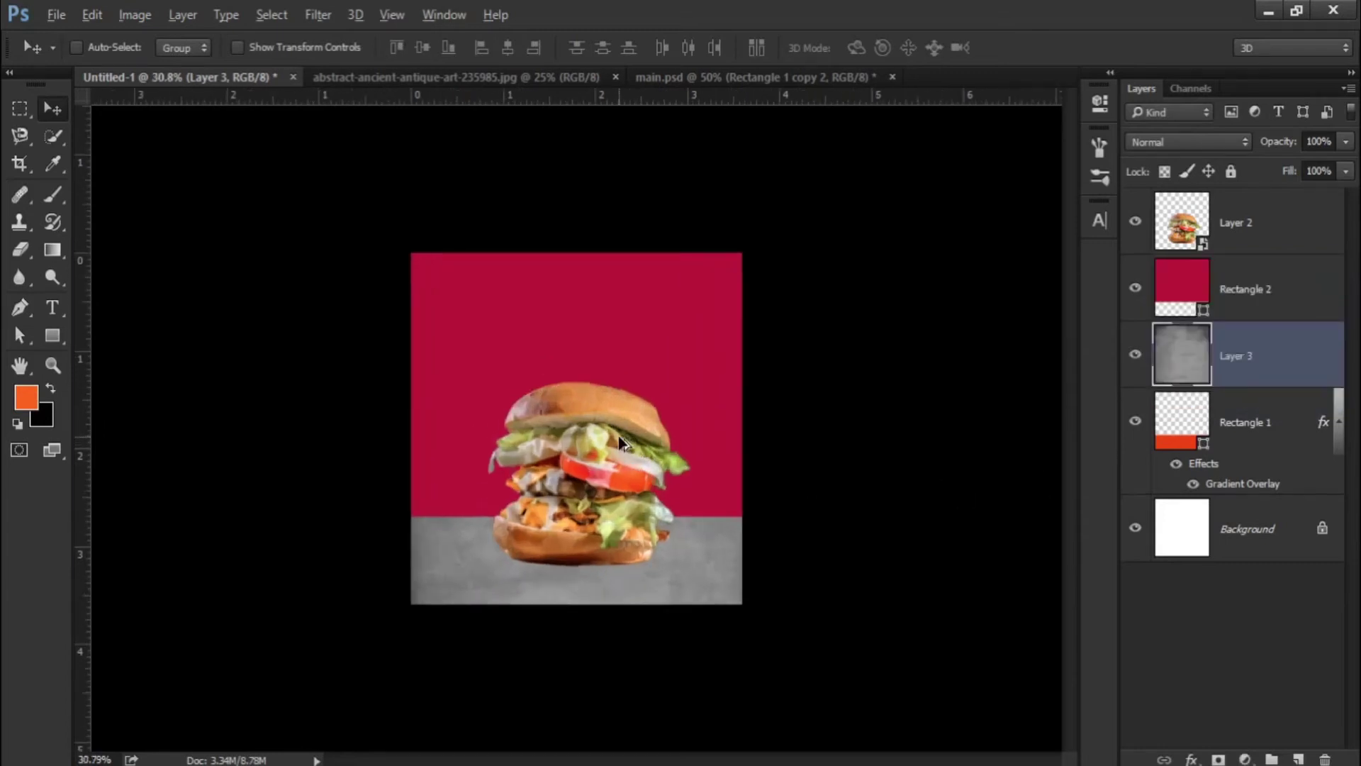
left_click(1253, 293)
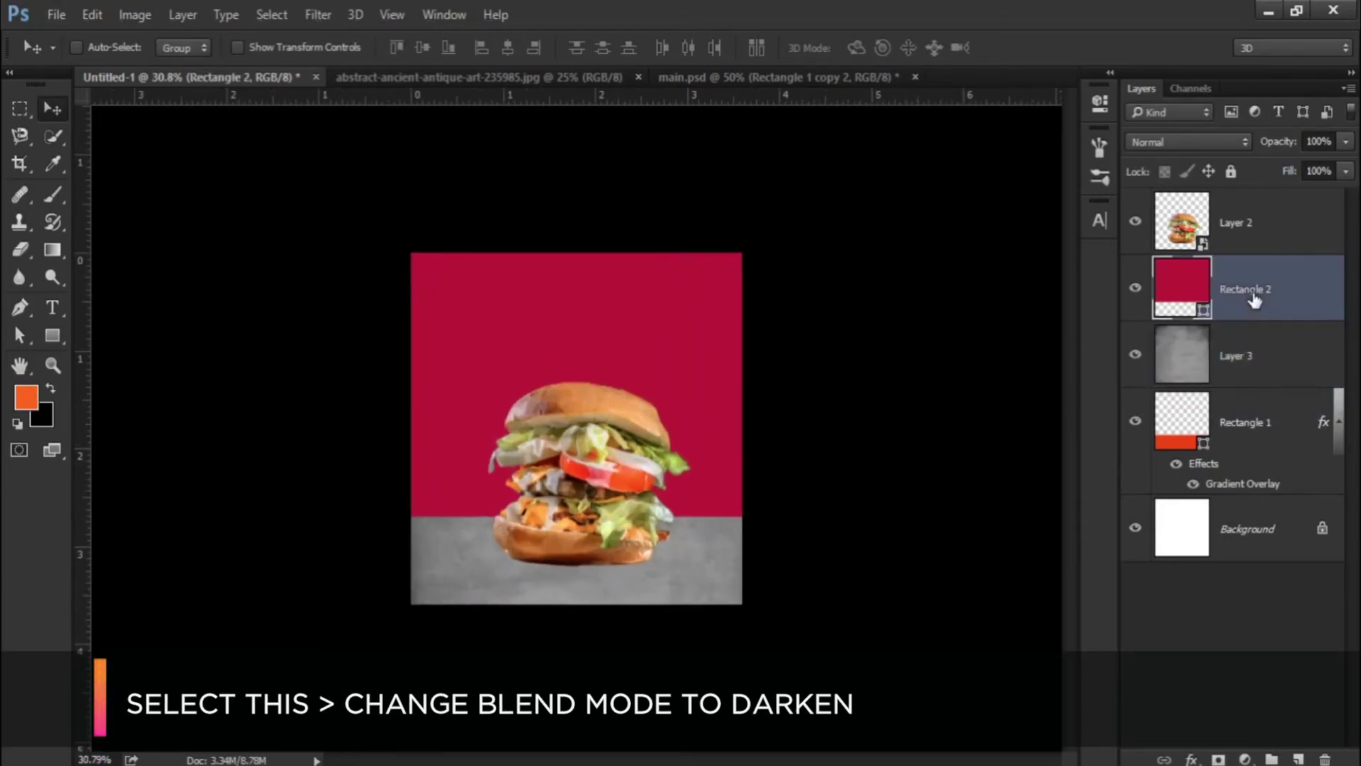
left_click(1175, 145)
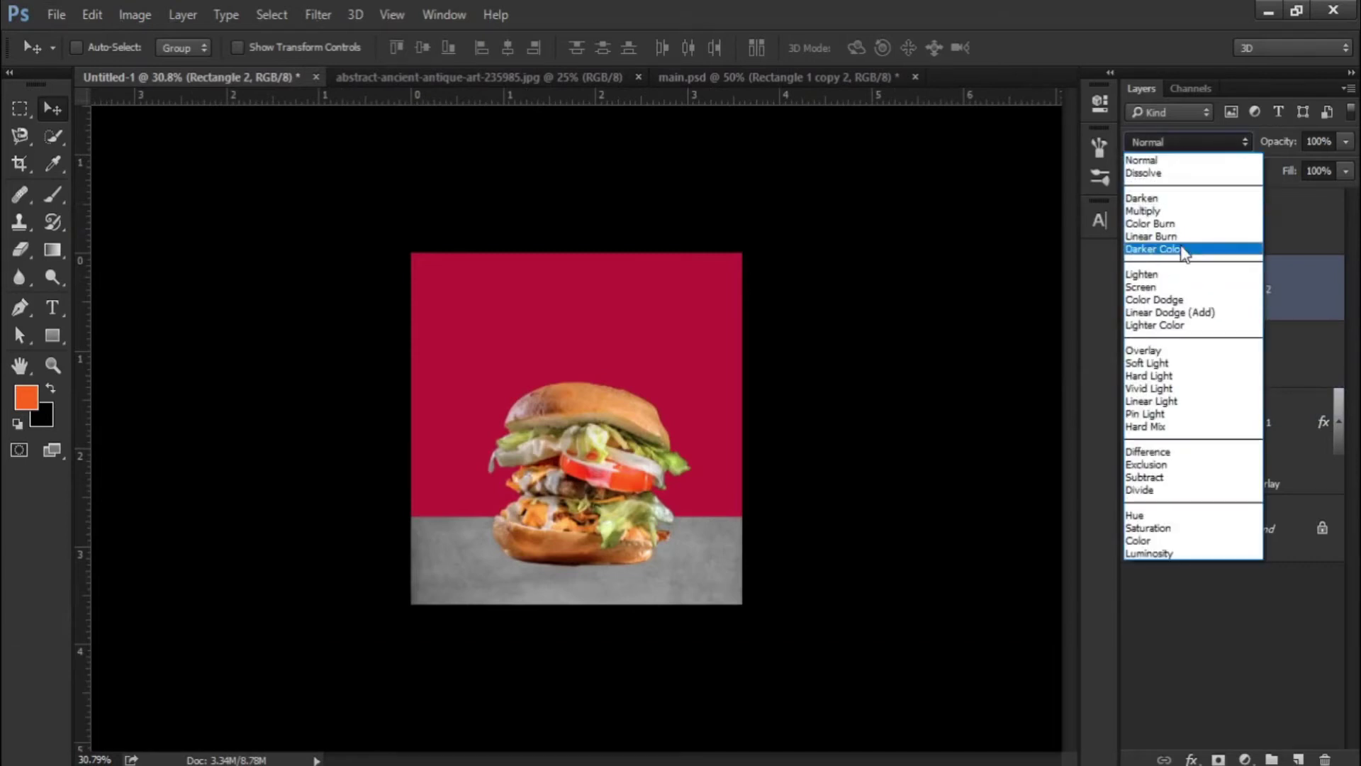
key("Escape")
key("Down")
key("Down")
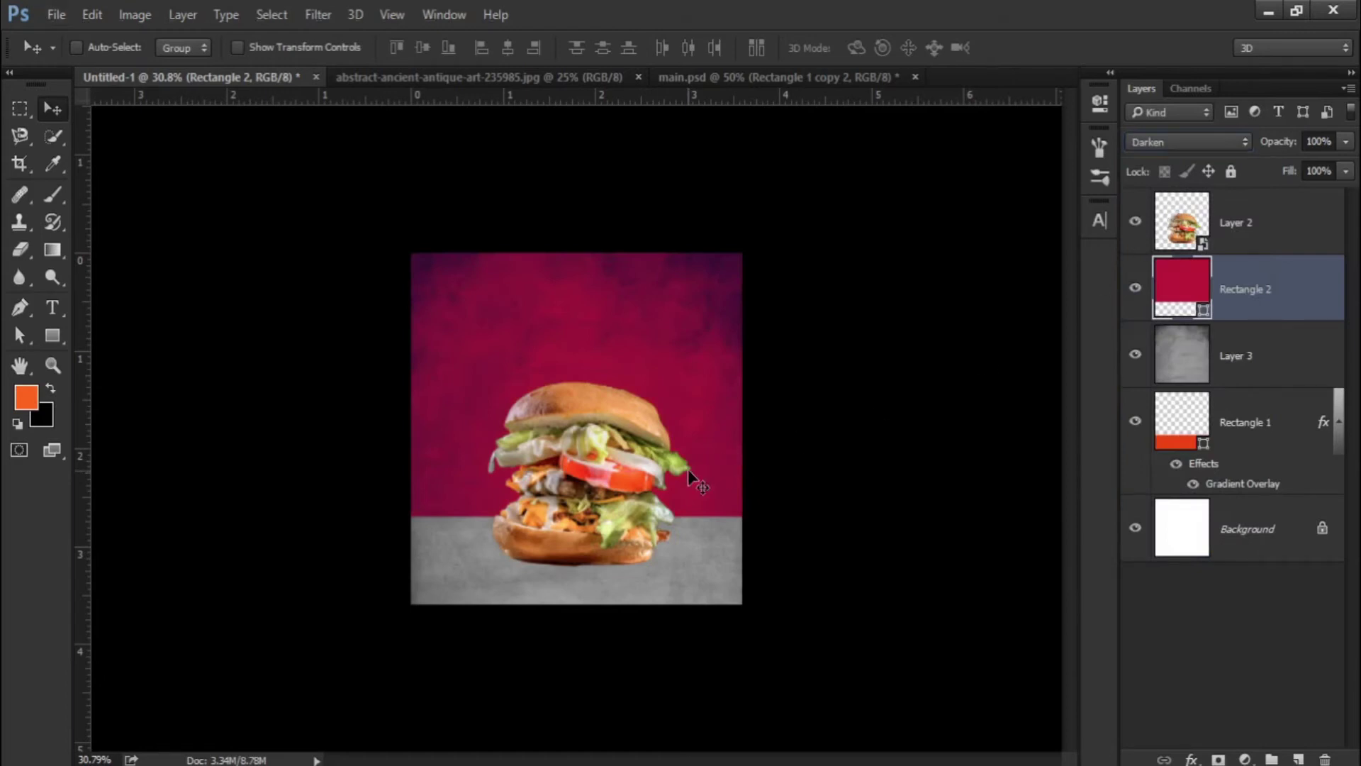
Step: Move texture Layer 3 below Rectangle 1, under the orange gradient band
scroll(700, 477, "up", 3)
left_click(1272, 379)
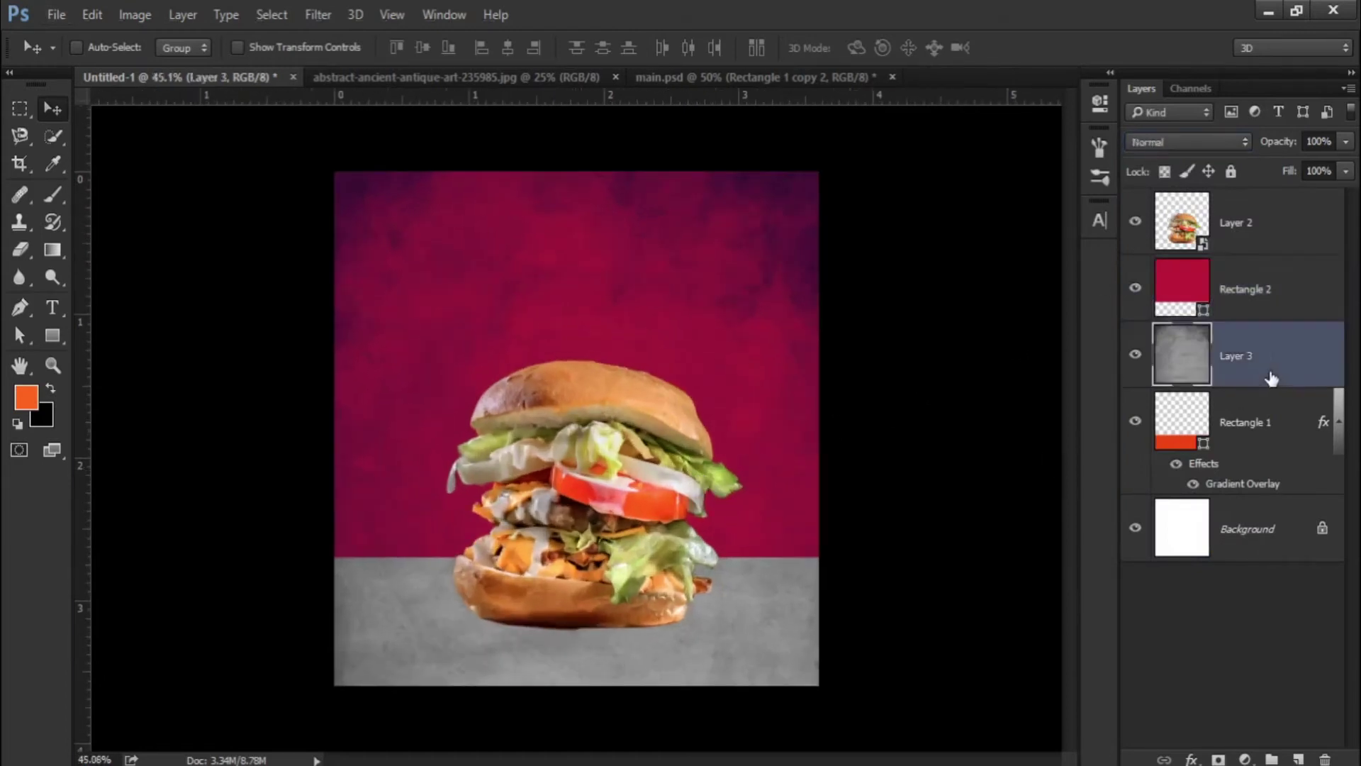
left_click_drag(1265, 363, 1255, 462)
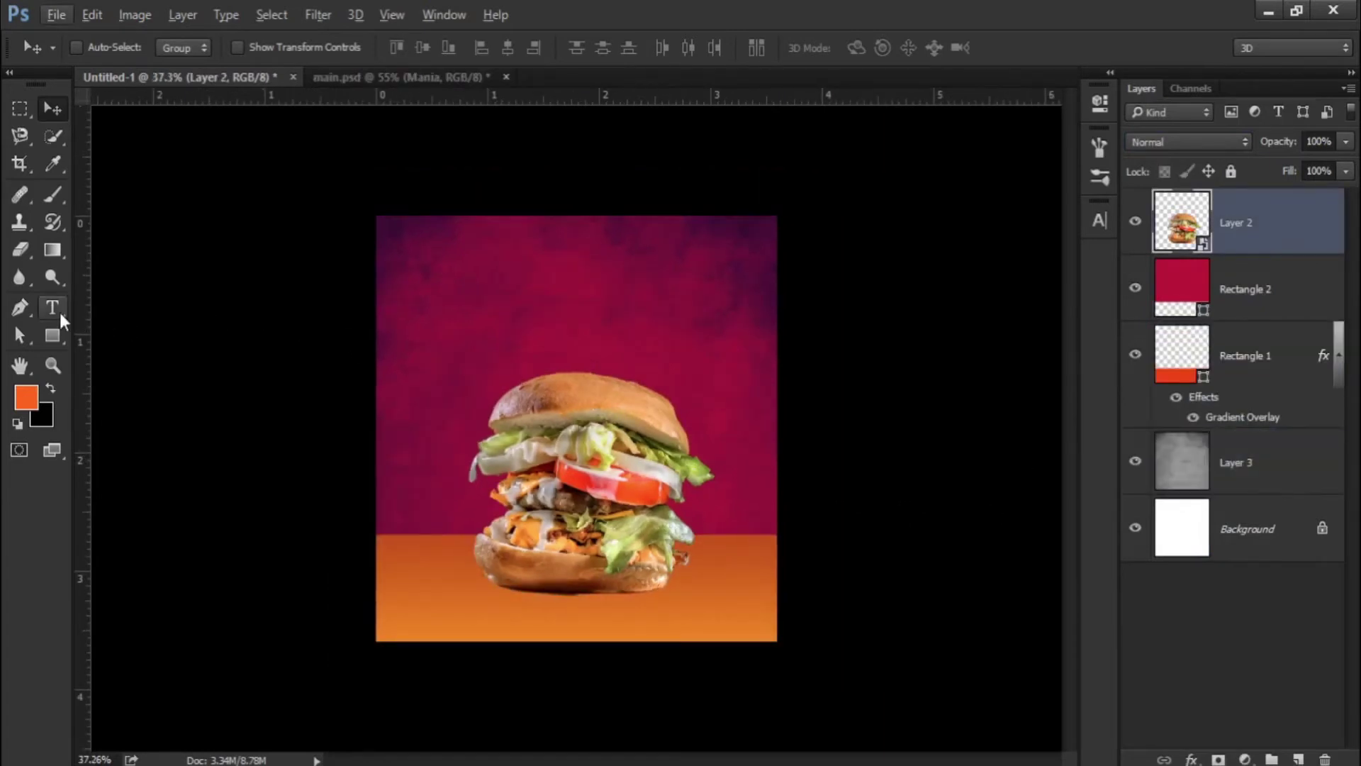
Step: Type the headline text 'Burger' near the top of the poster
left_click(53, 308)
left_click(518, 280)
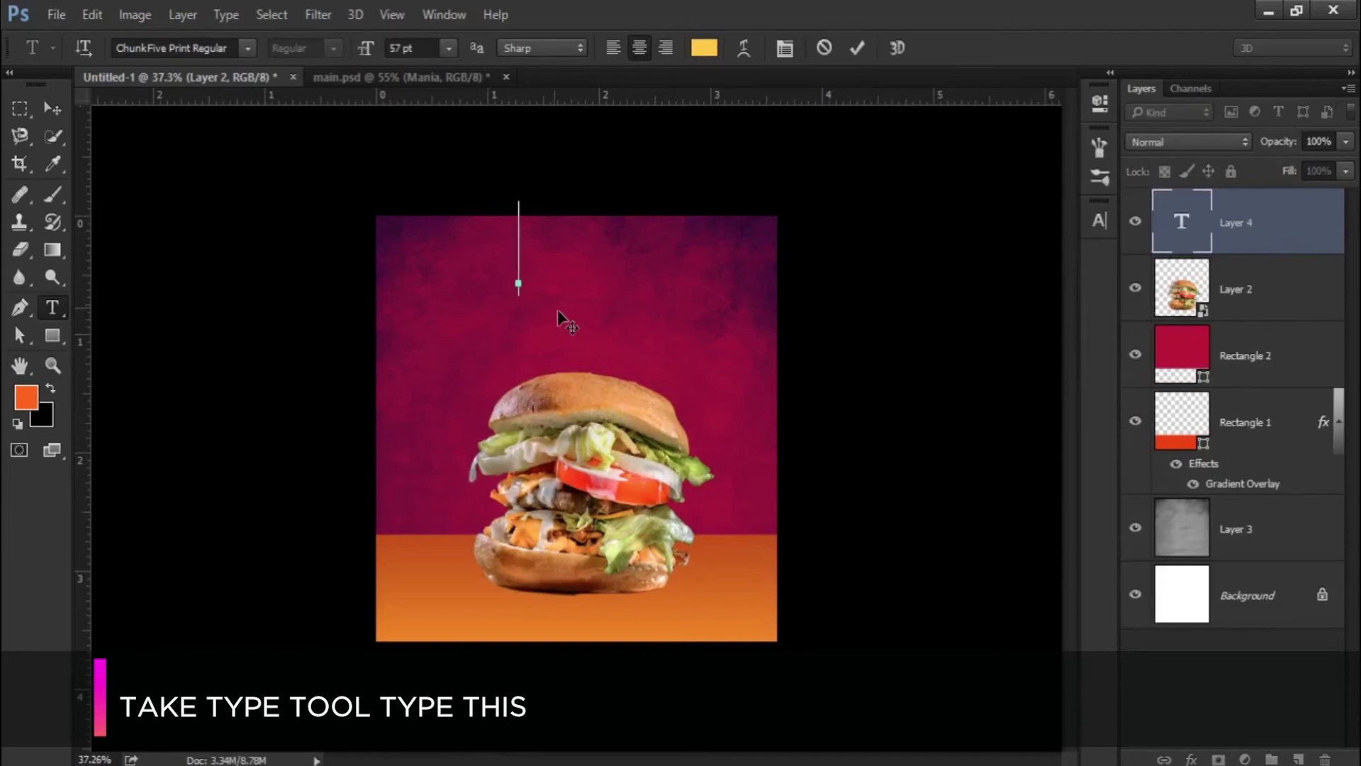
type("Burger")
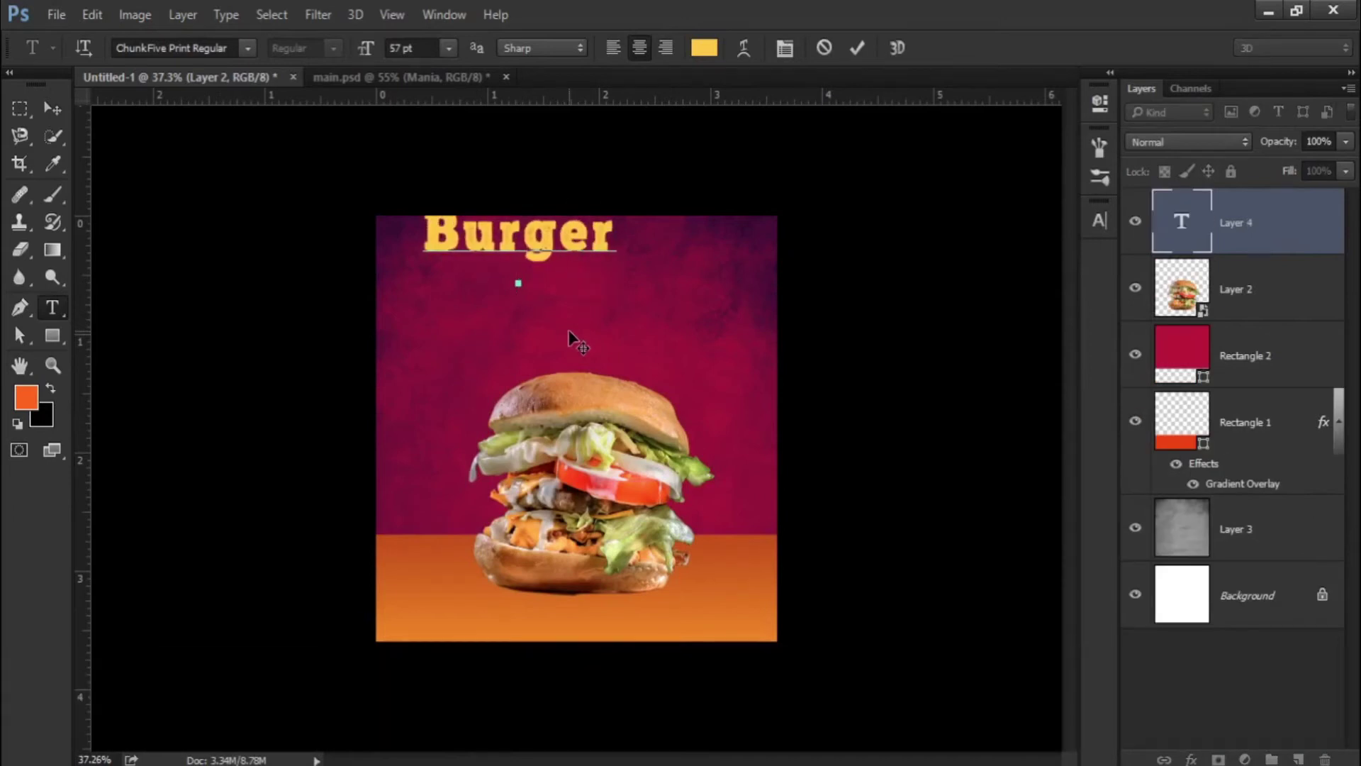
left_click(52, 108)
Step: Duplicate the Burger text as 'Mania' and centre Burger above it
left_click_drag(517, 234, 517, 304)
left_click(52, 308)
double_click(524, 303)
type("Mania")
left_click(52, 108)
left_click_drag(524, 305, 577, 317)
left_click_drag(583, 254, 633, 272)
key("t")
key("v")
Step: Increase the font size of the Mania line
double_click(539, 319)
left_click(401, 48)
key("Up")
key("Up")
key("Up")
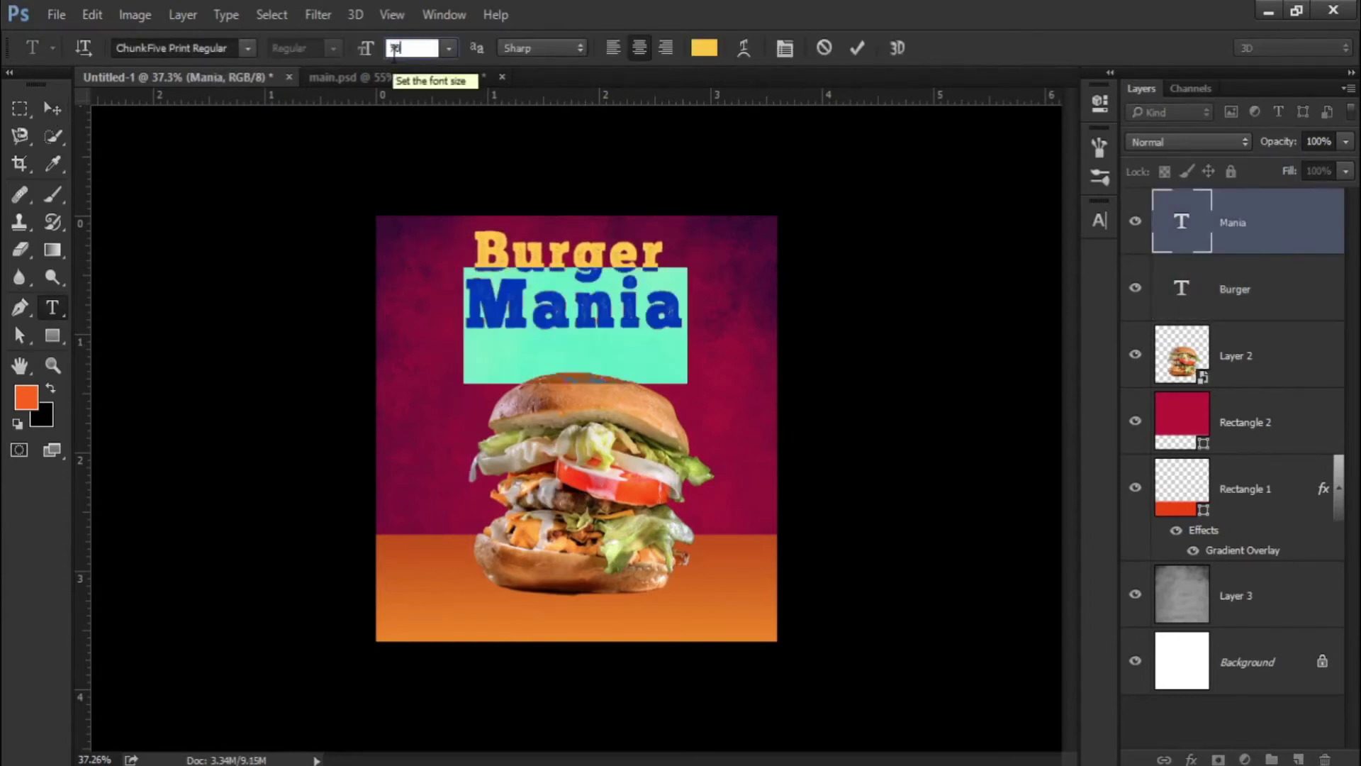
key("ctrl+Return")
left_click(1275, 298)
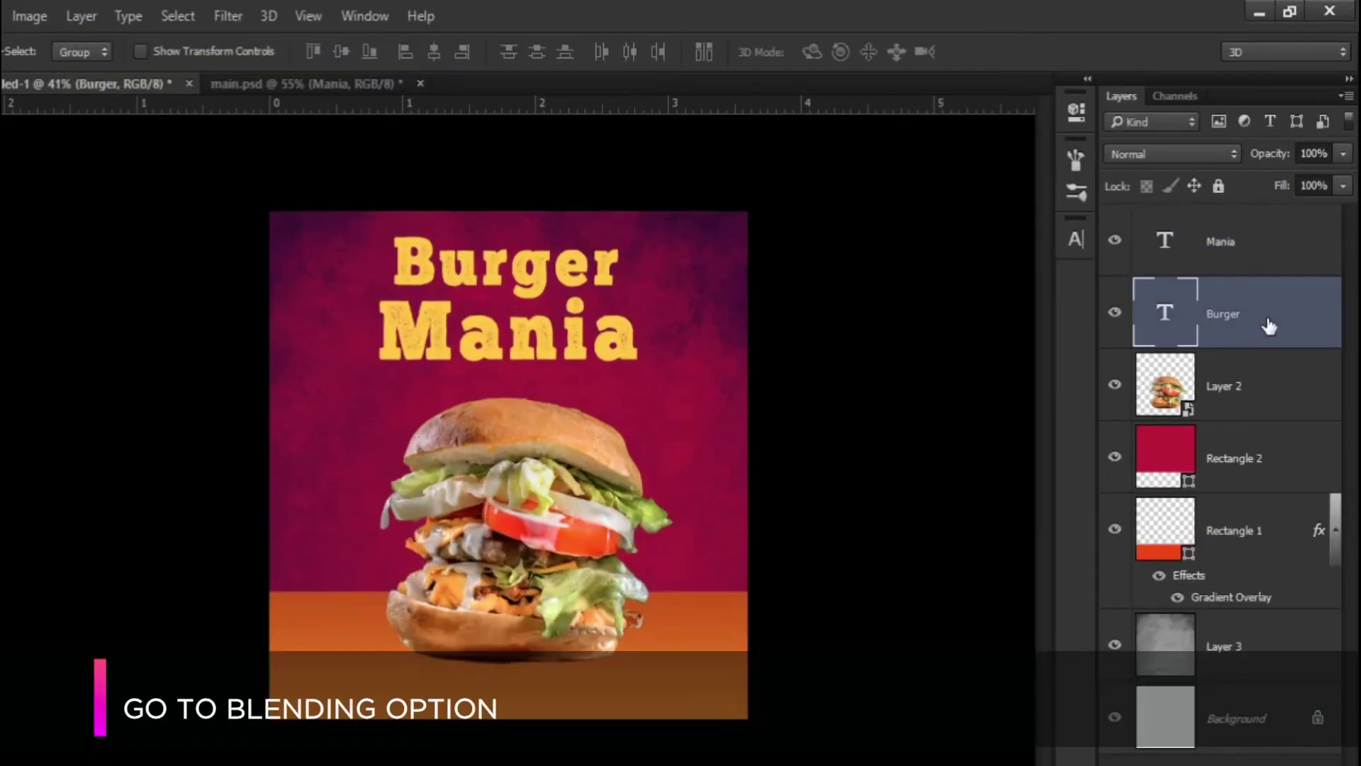
Step: Give Burger an Inner Bevel emboss: depth 205%, direction Down, soften 7 px
right_click(1266, 316)
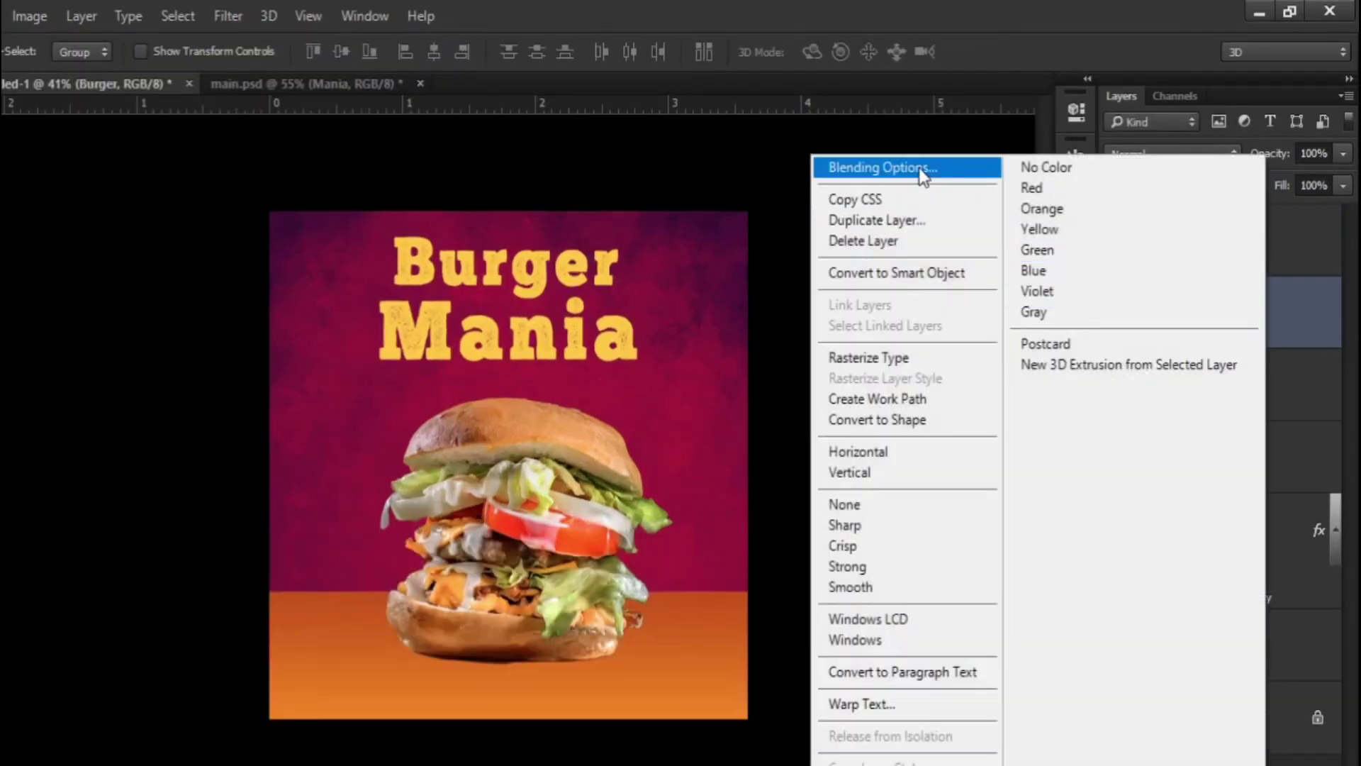
left_click(919, 167)
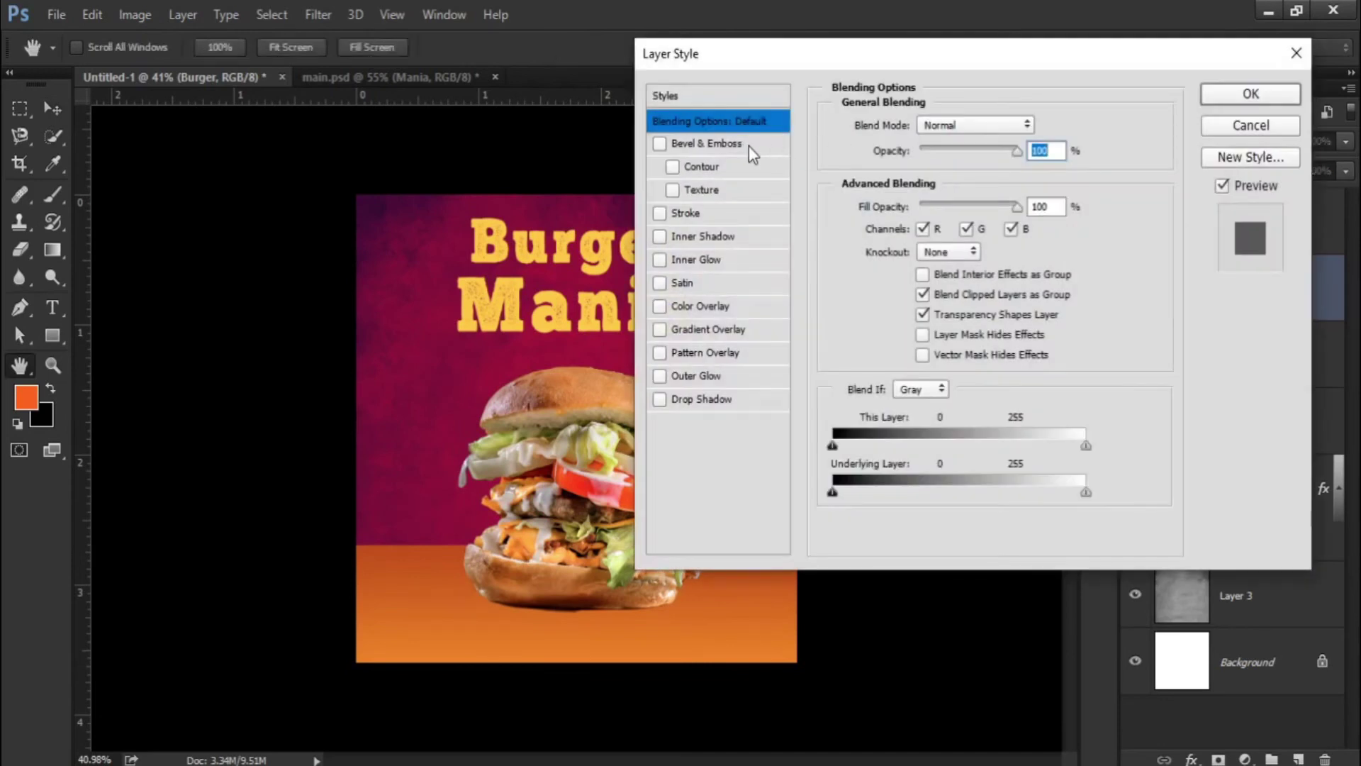
left_click(730, 143)
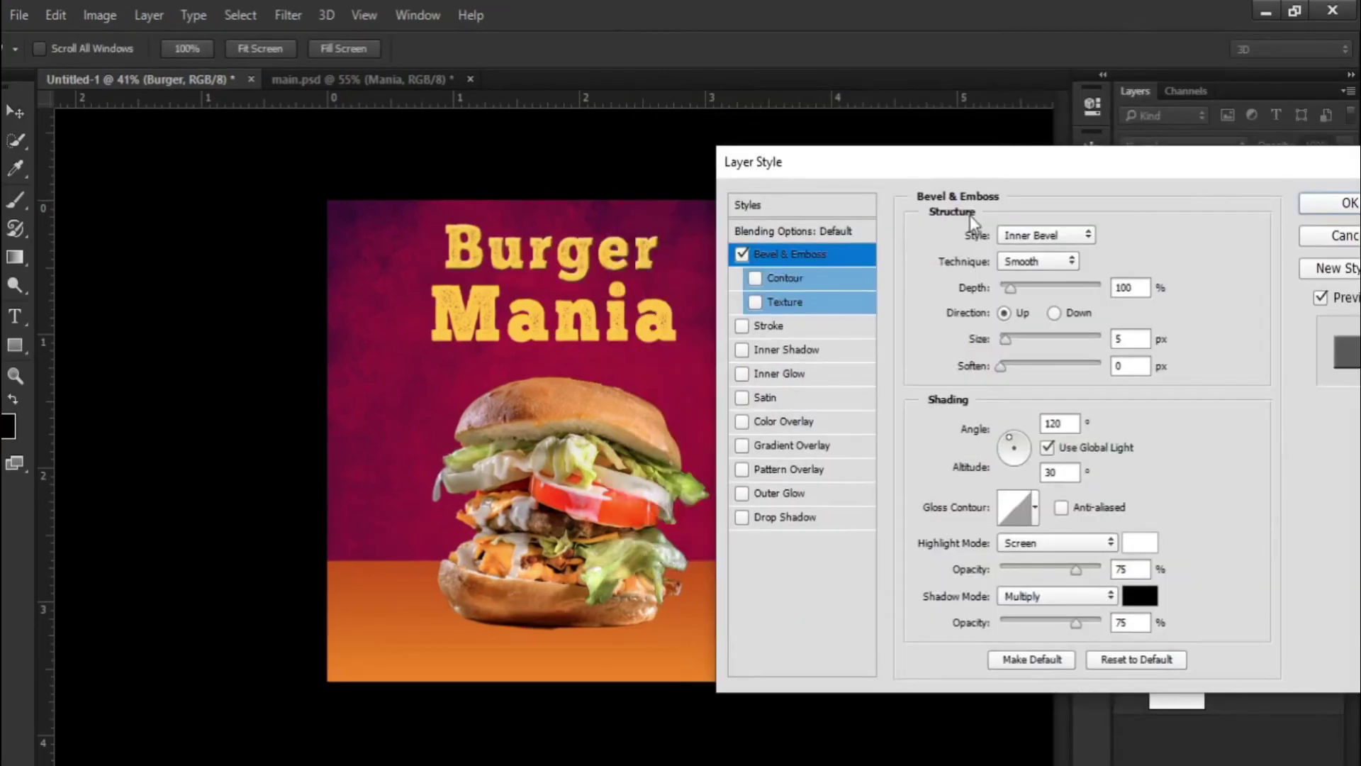
left_click(1049, 245)
left_click(1039, 268)
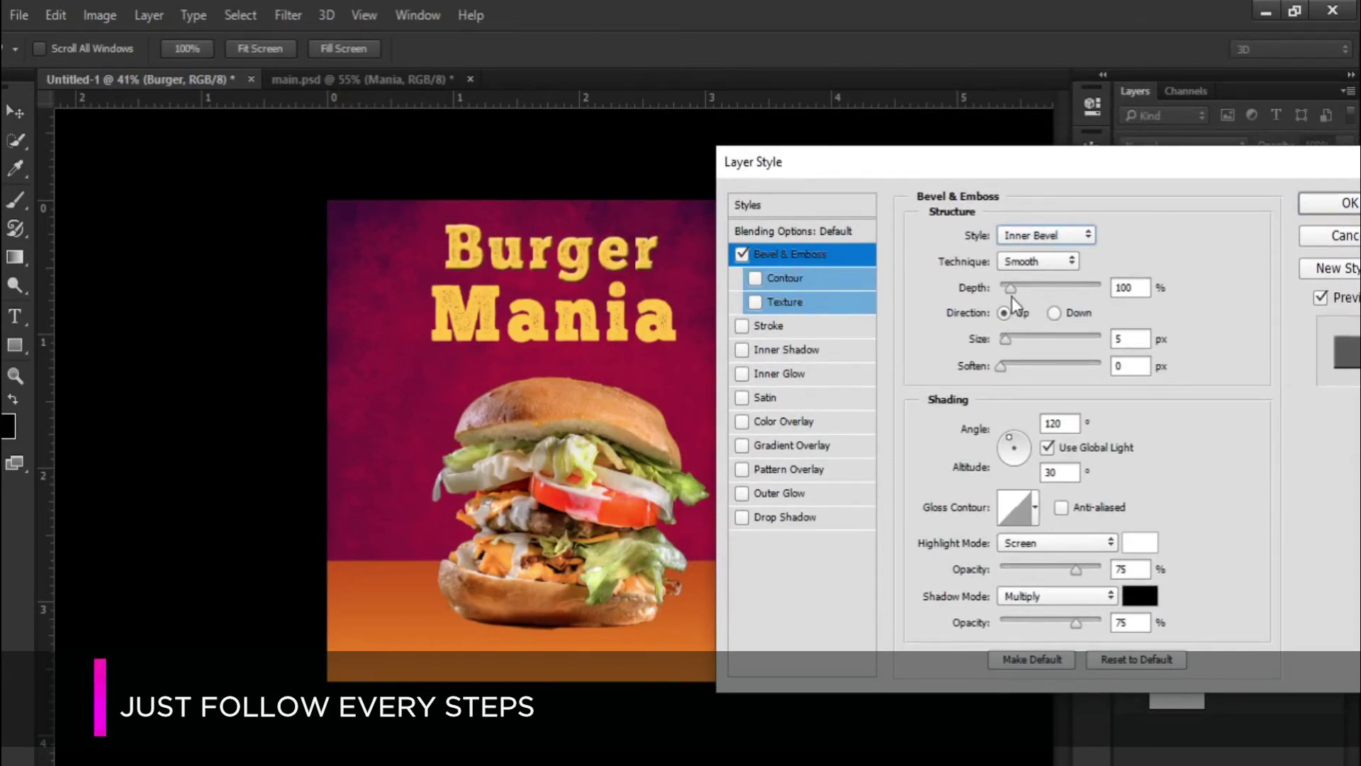
left_click_drag(1010, 291, 1021, 291)
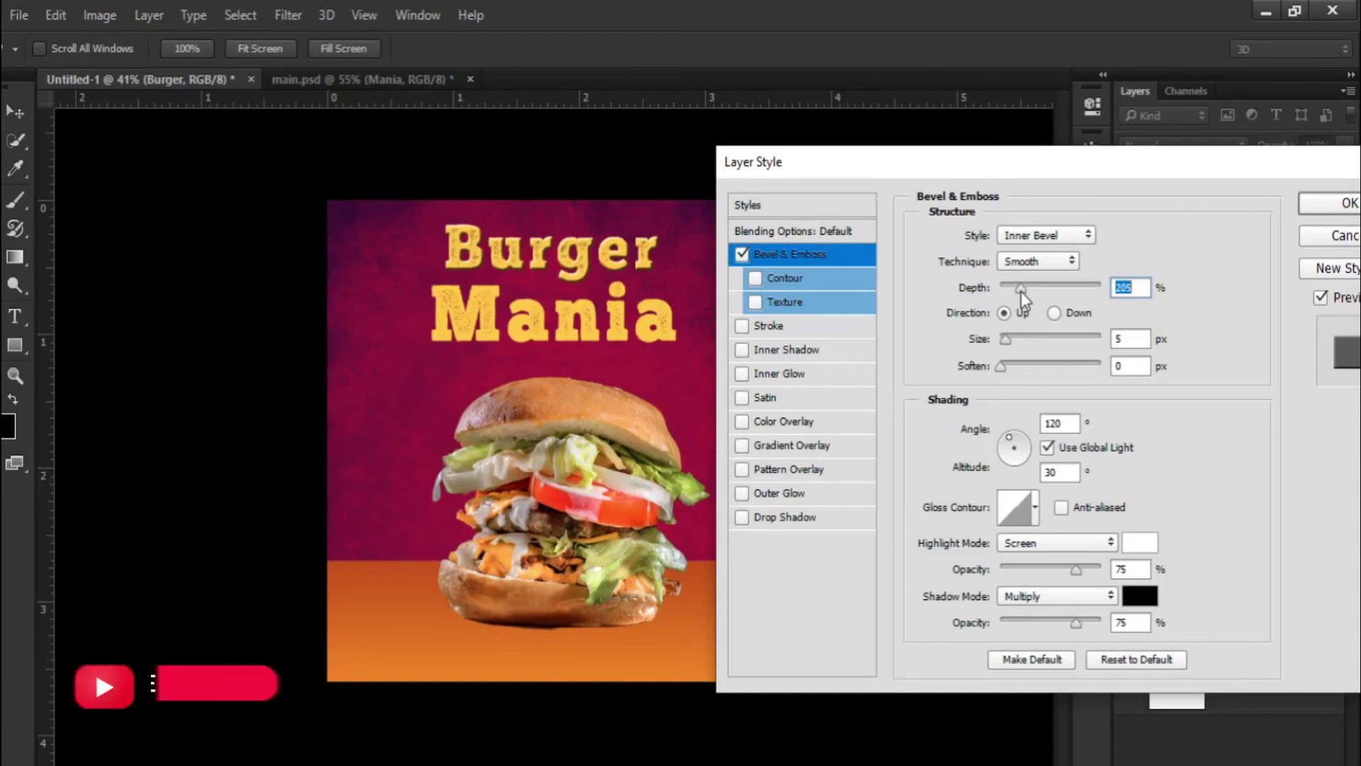
left_click(1054, 313)
left_click(1127, 367)
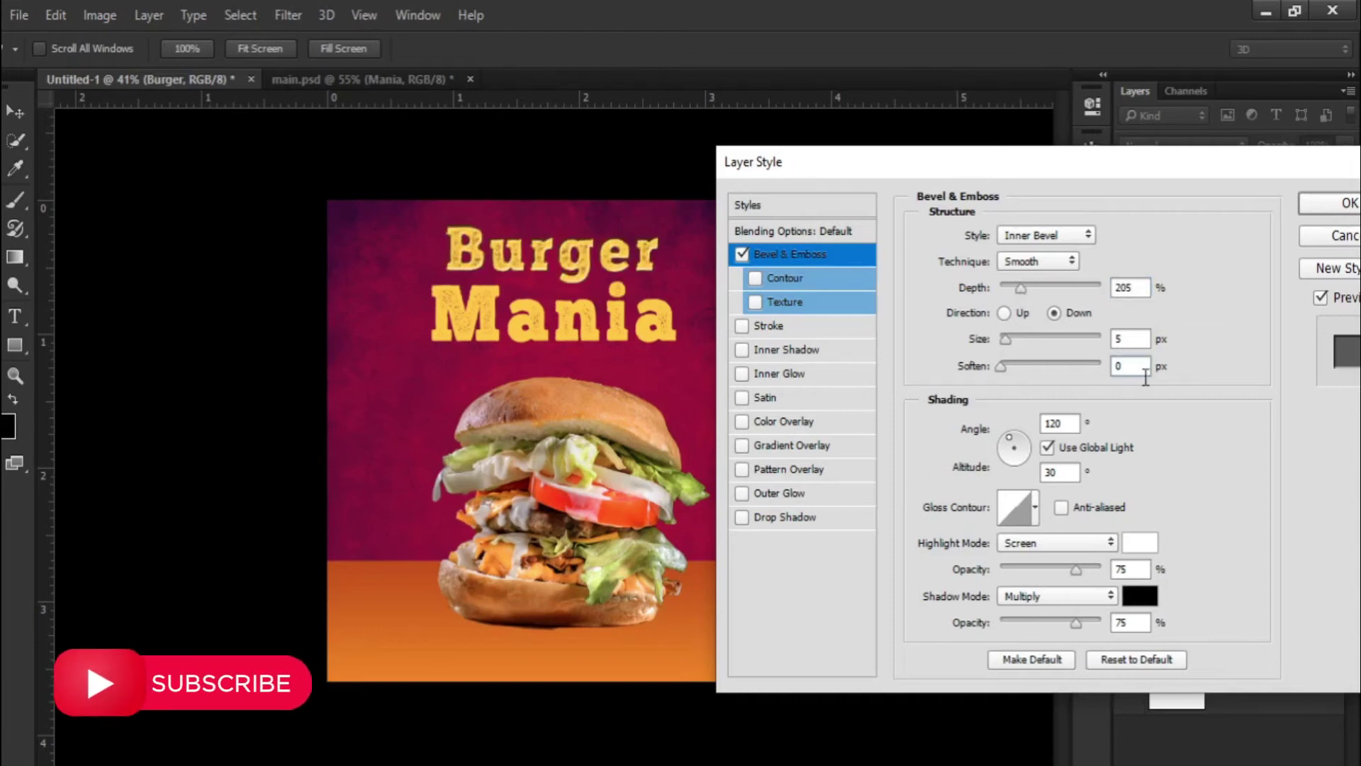
type("7")
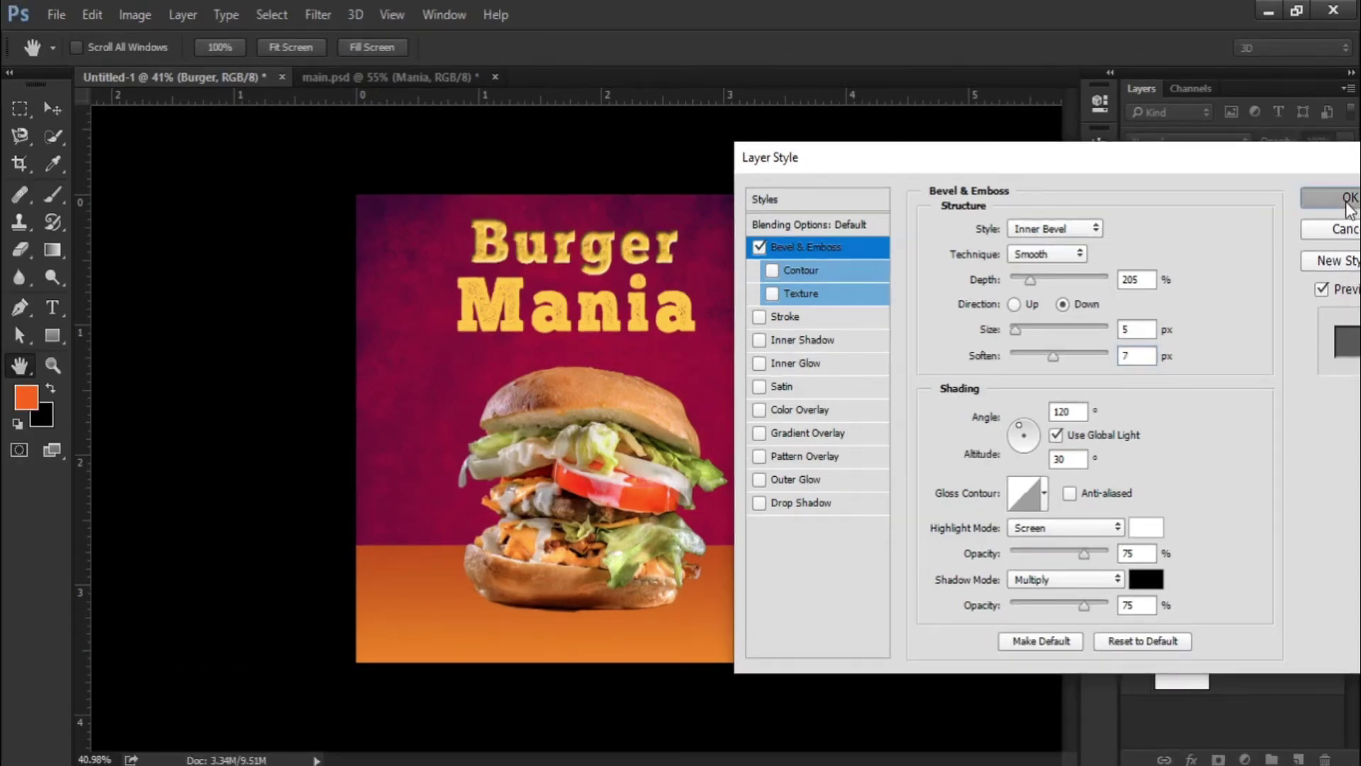
left_click(1333, 198)
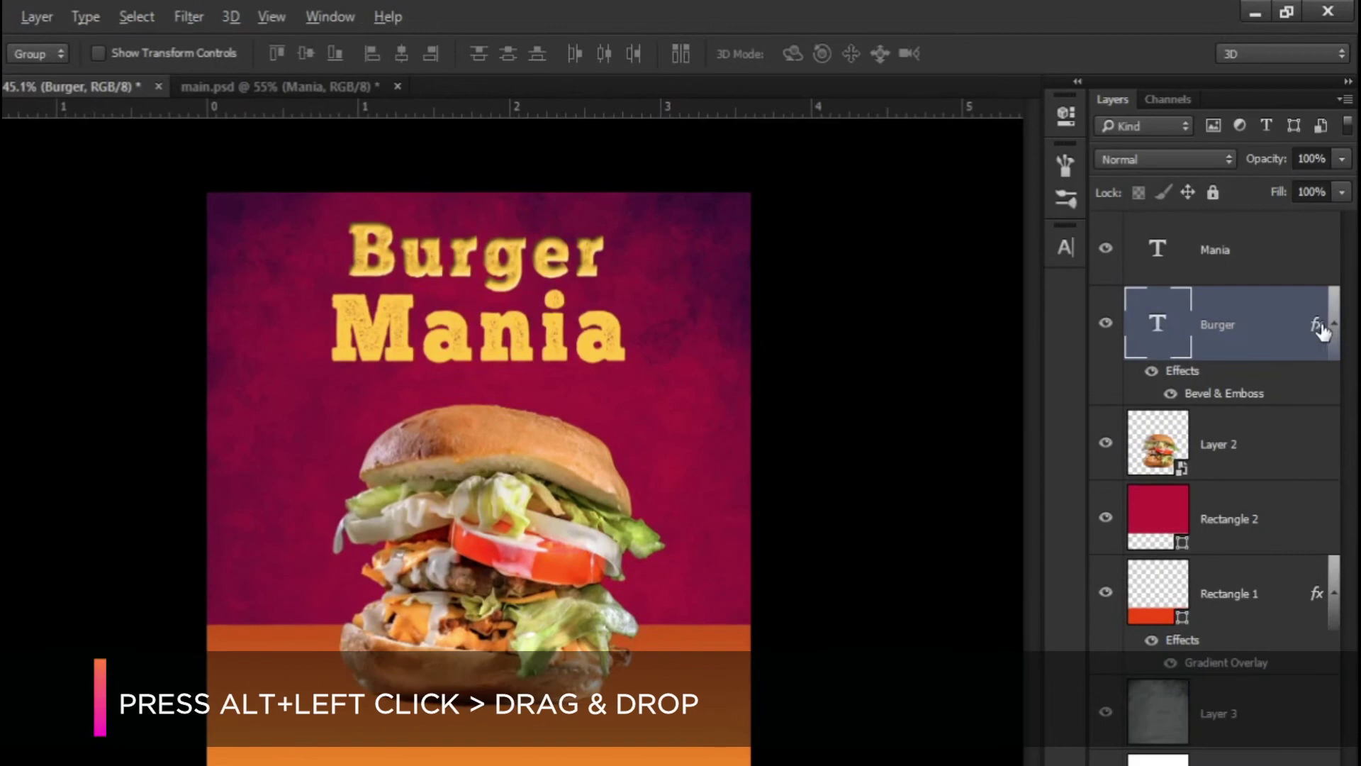
Step: Copy the bevel onto Mania and colour the headline yellow f9ca25
left_click_drag(1319, 328, 1315, 259)
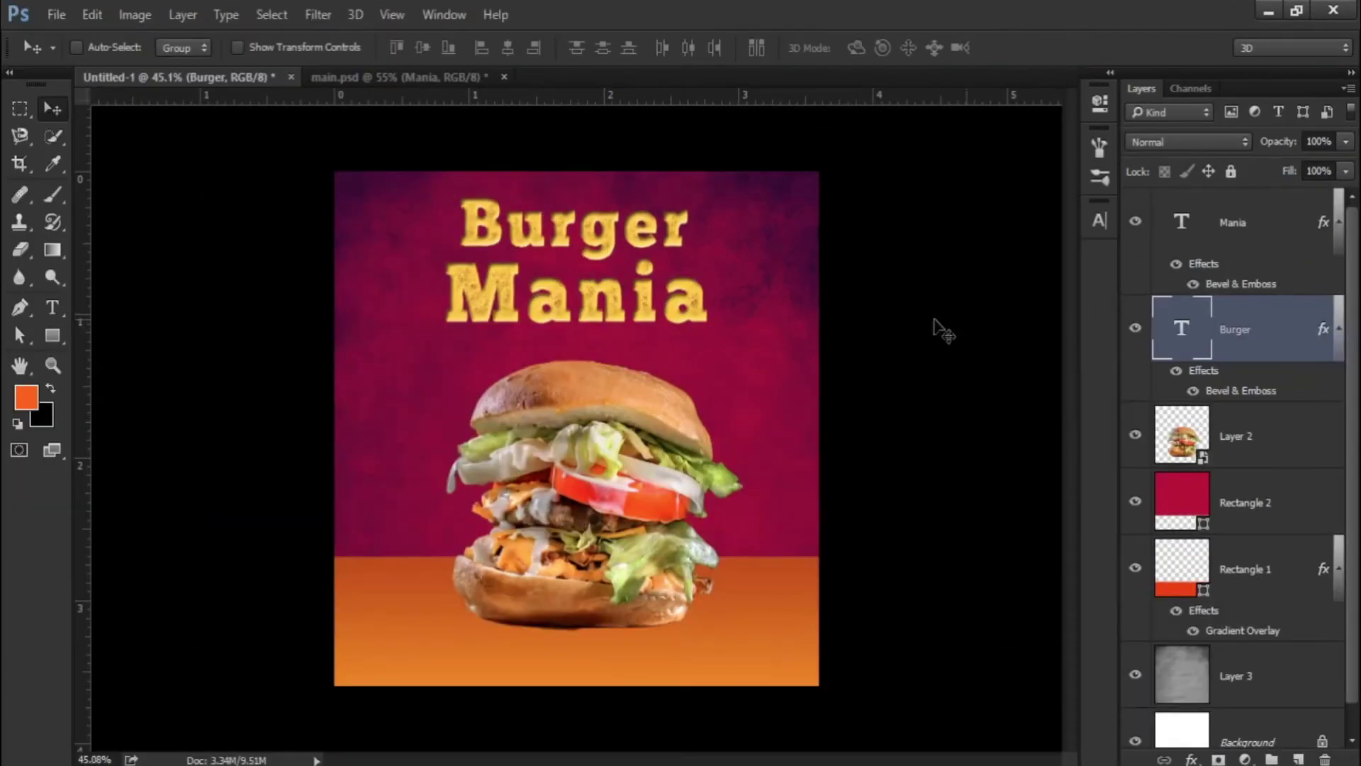
key("t")
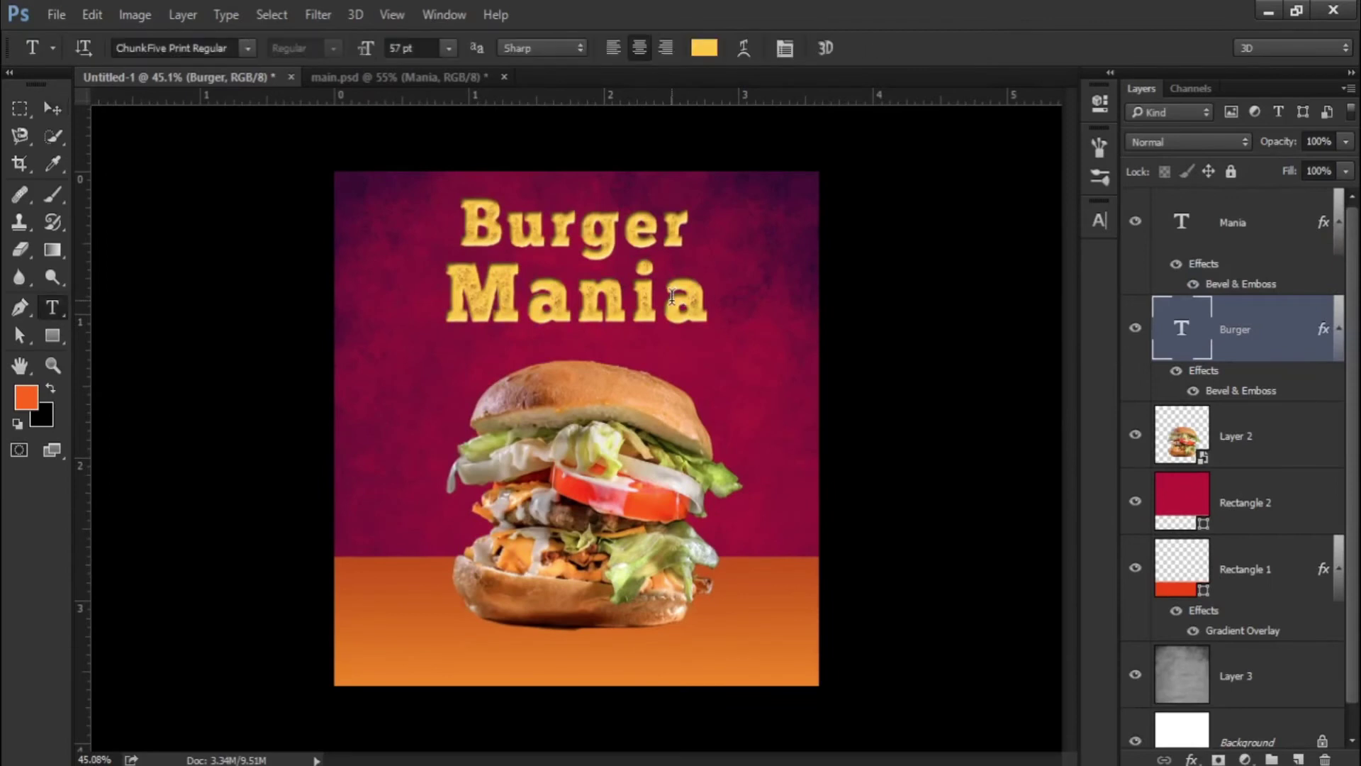
left_click(672, 297)
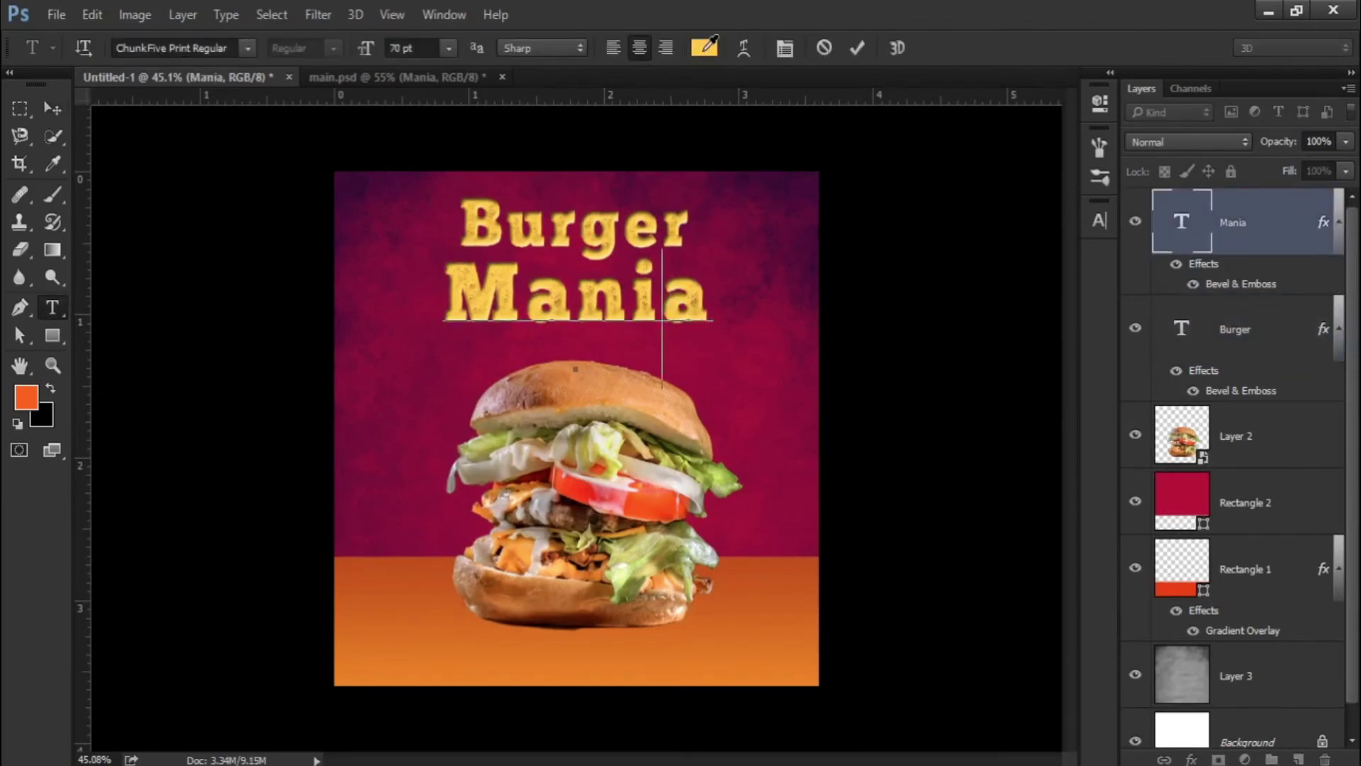
left_click(704, 47)
left_click(1158, 612)
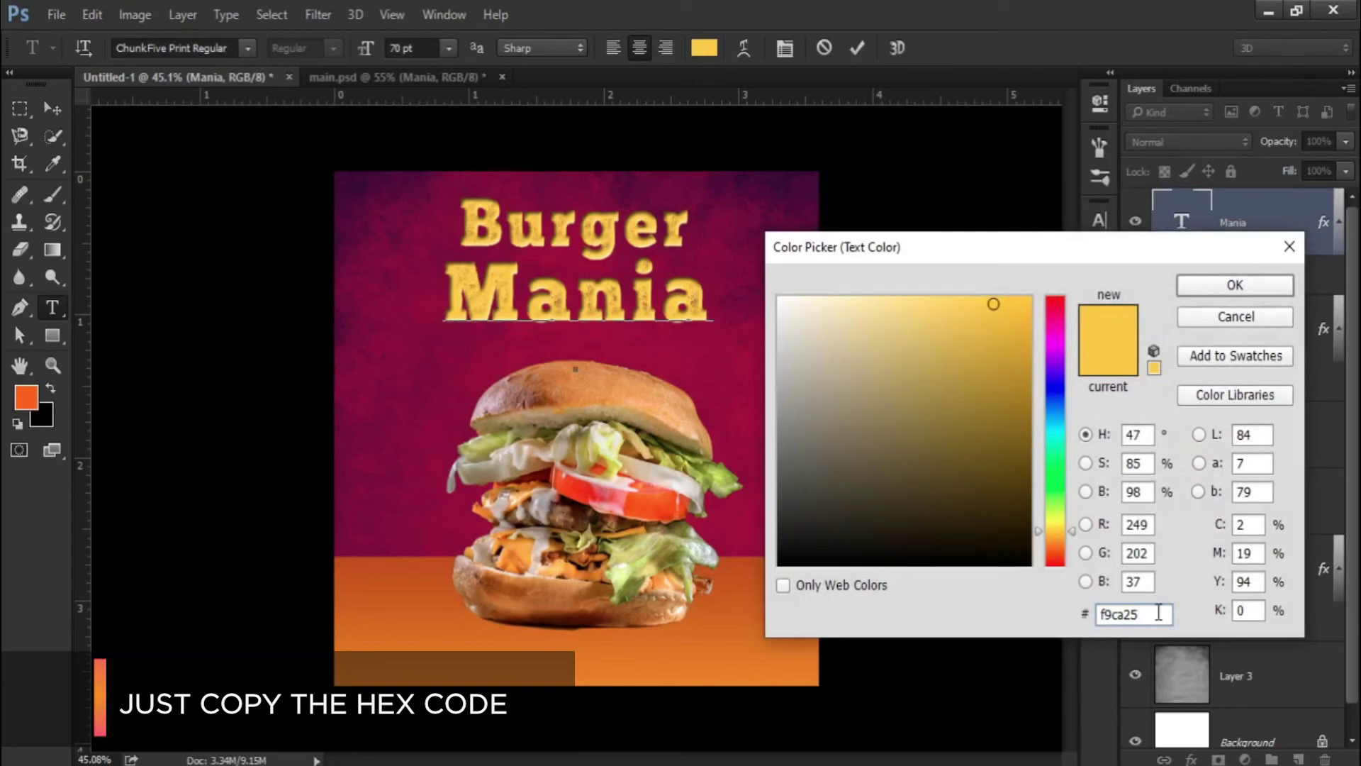
left_click(1235, 286)
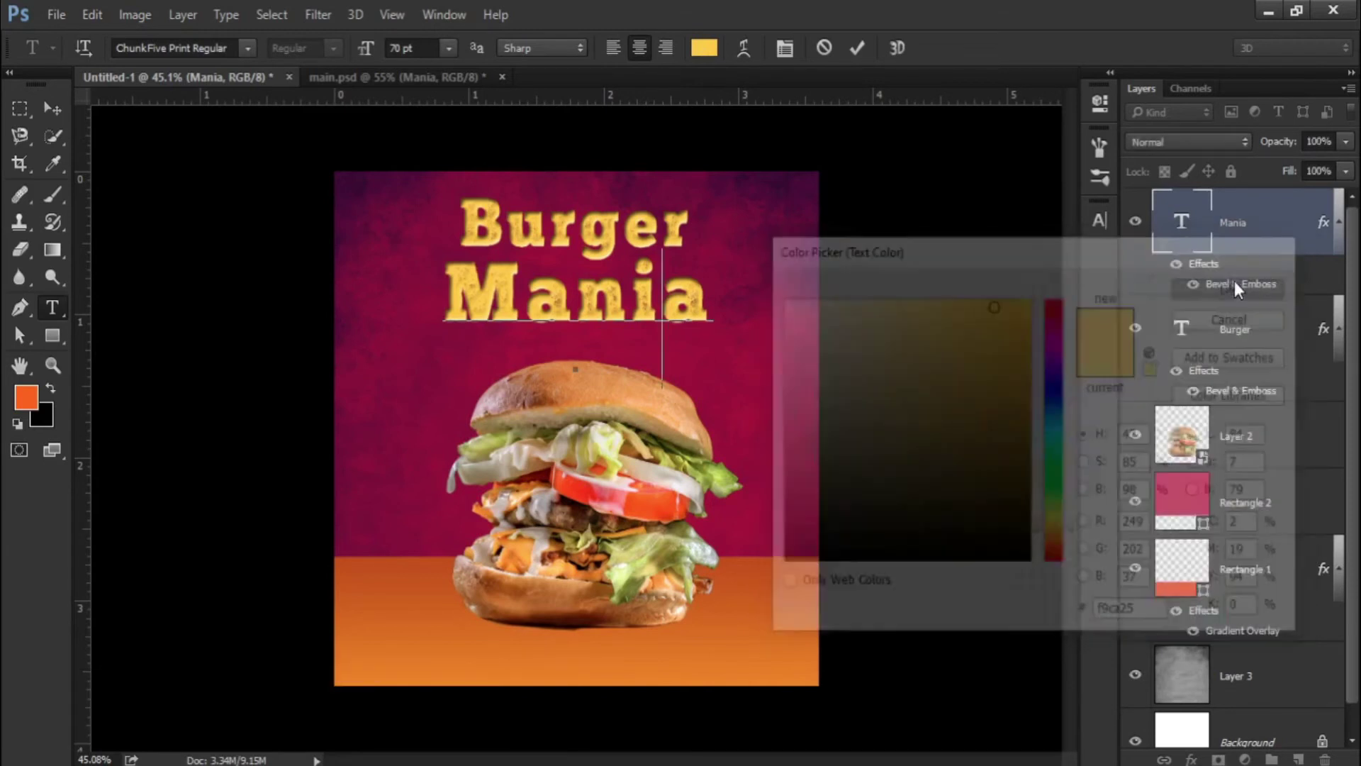
left_click(52, 108)
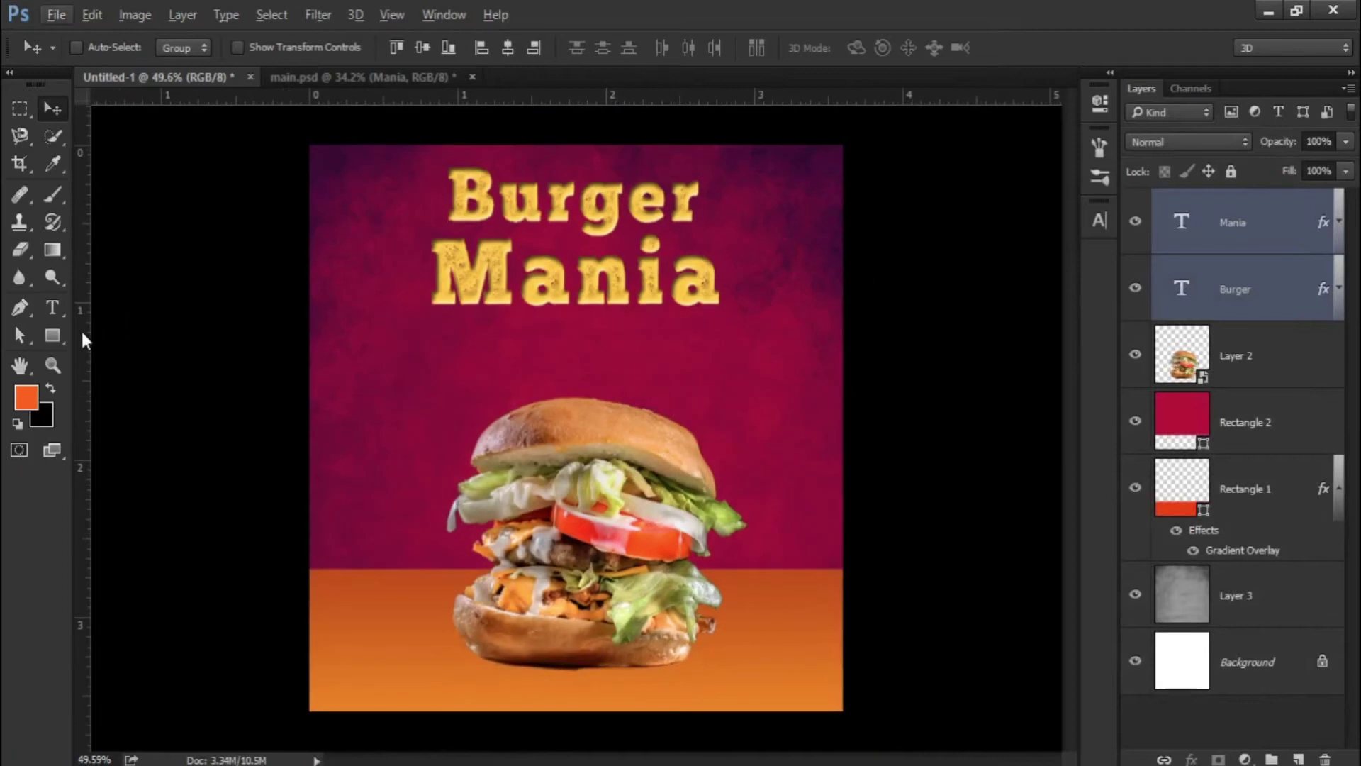
Step: Draw a 552 × 86 px bar below the Mania headline, filled yellow f9ca25
left_click(54, 335)
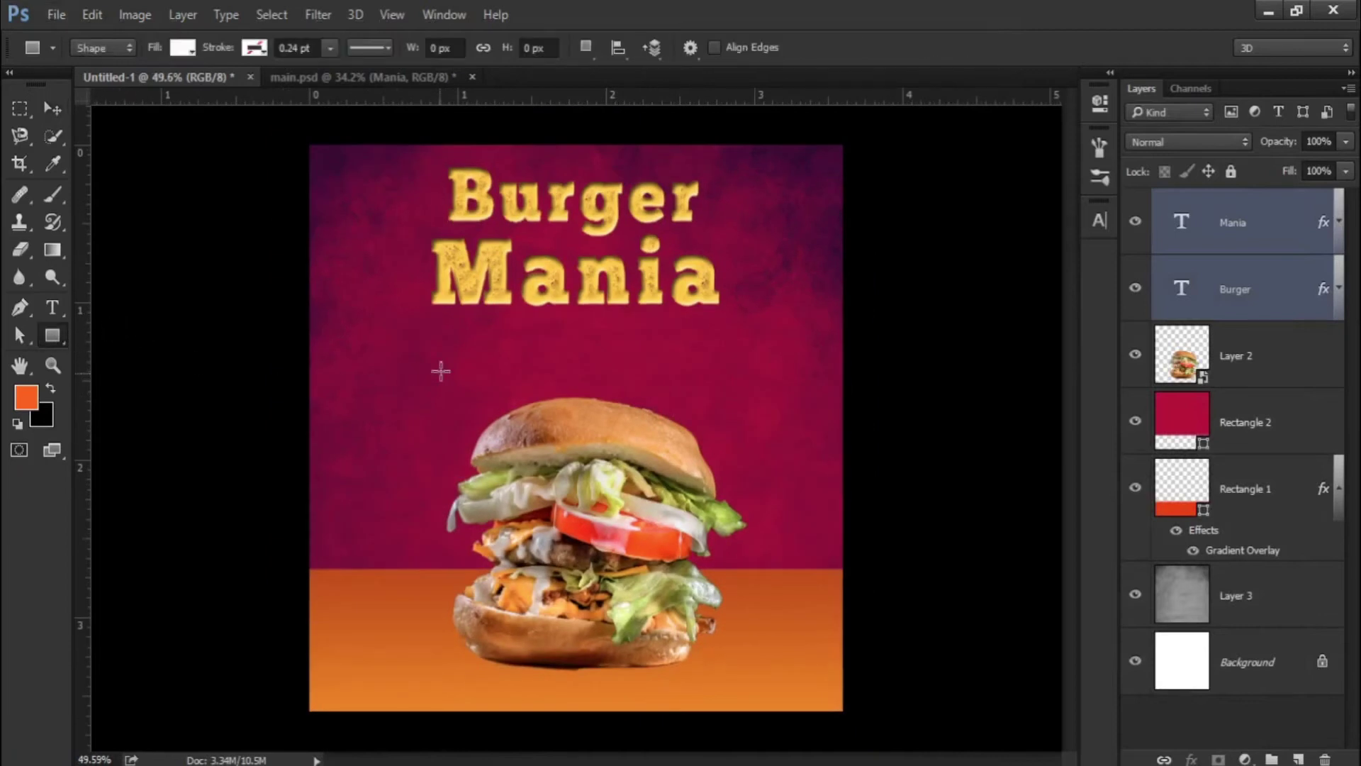
left_click_drag(441, 341, 714, 387)
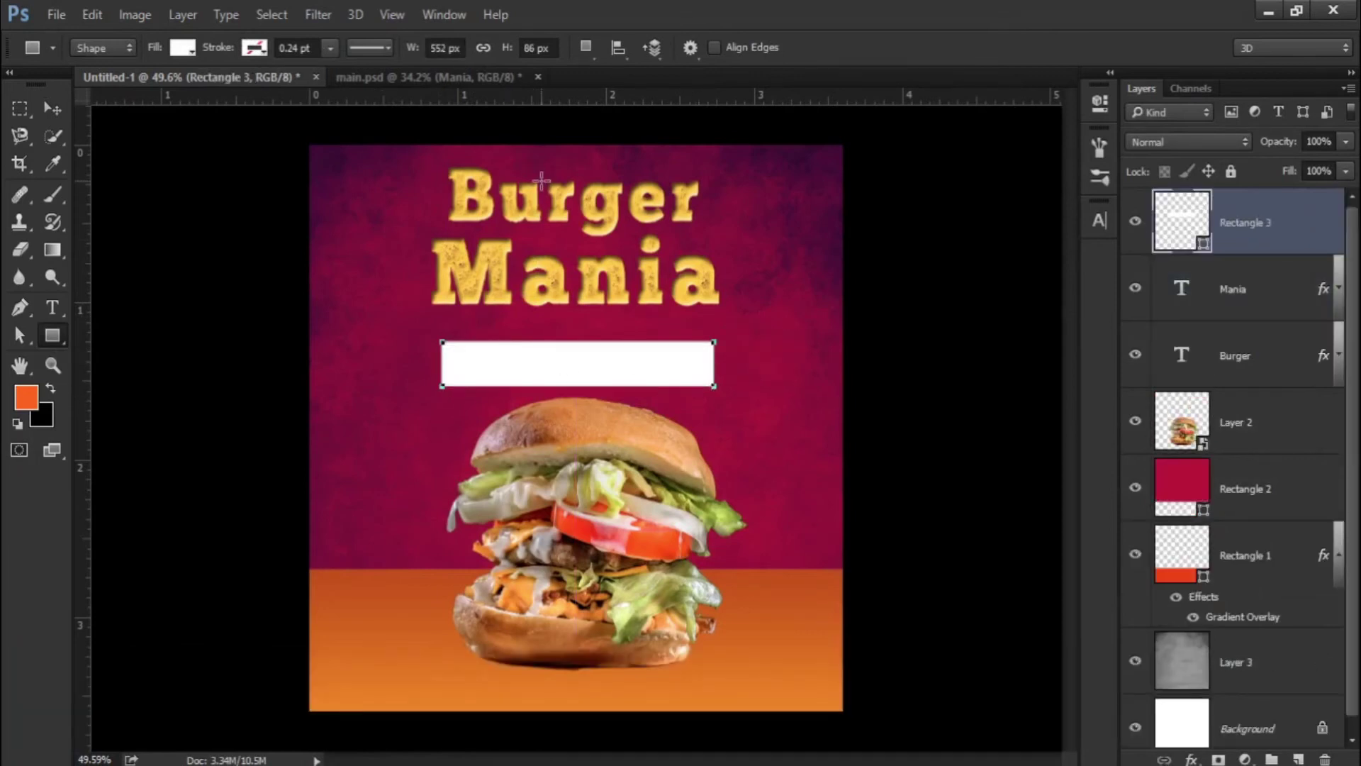
left_click(184, 49)
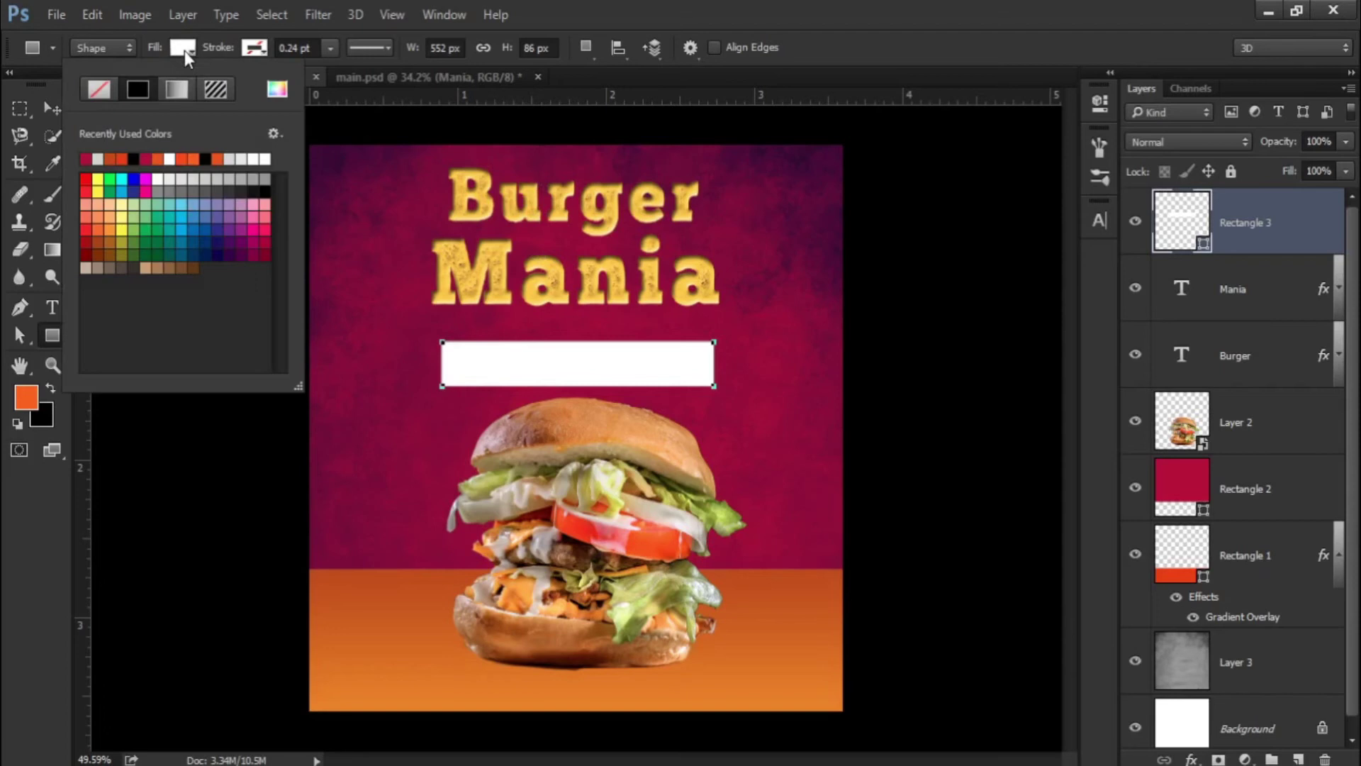
left_click(276, 88)
type("f")
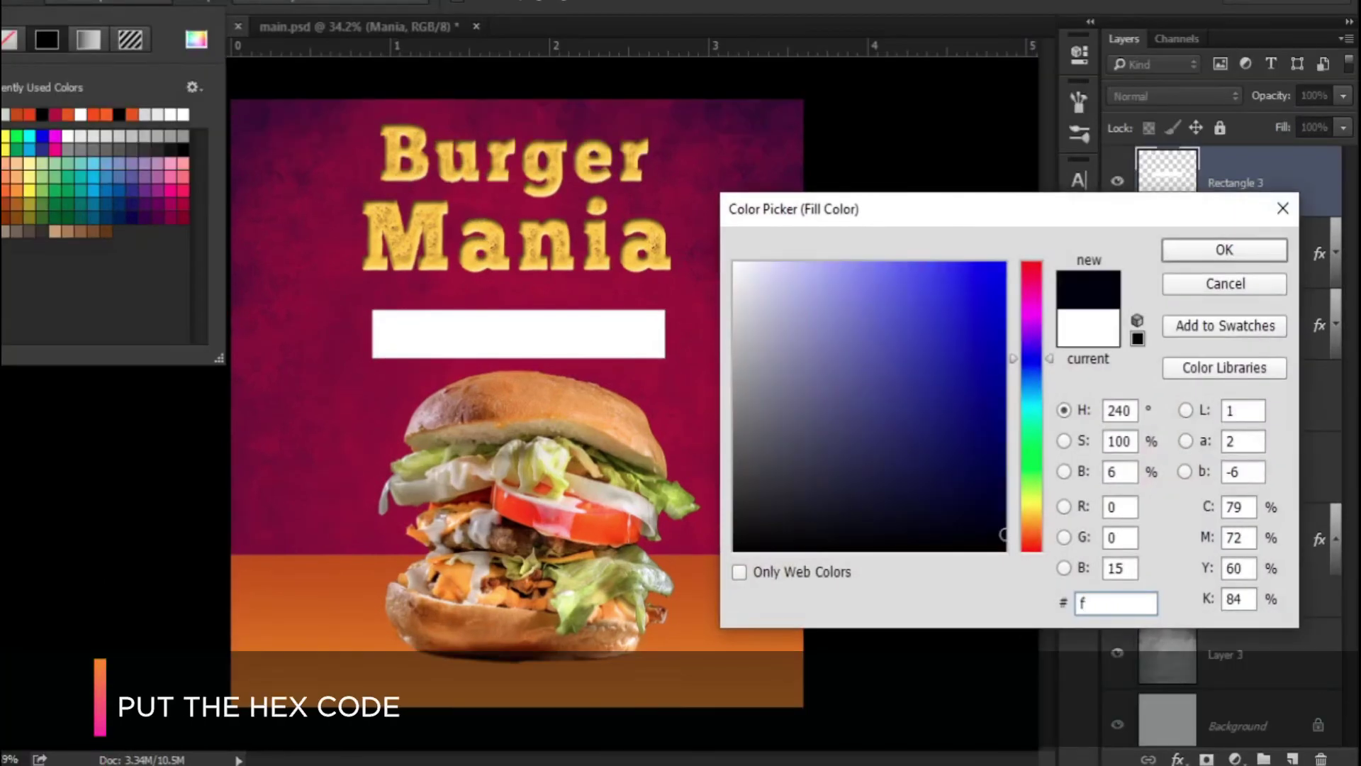
type("9")
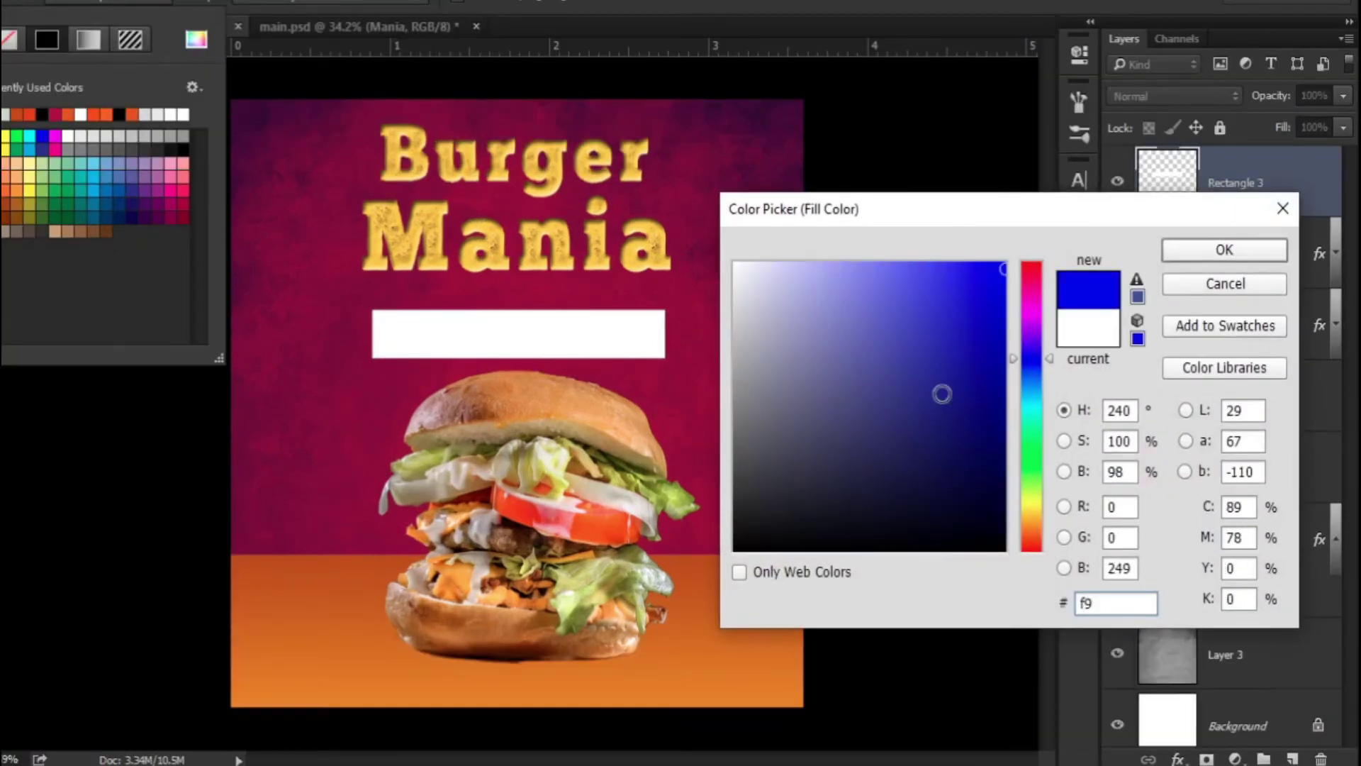
type("ca25")
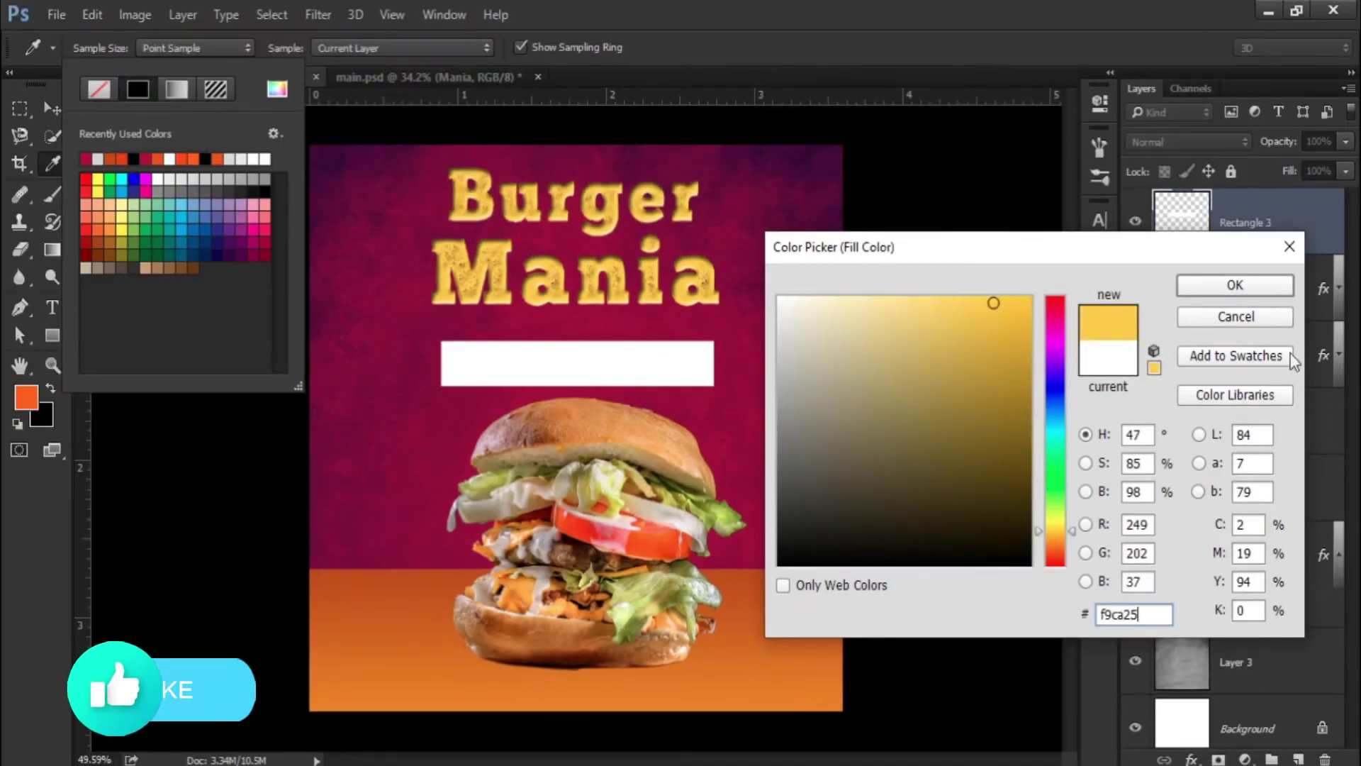
left_click(1254, 283)
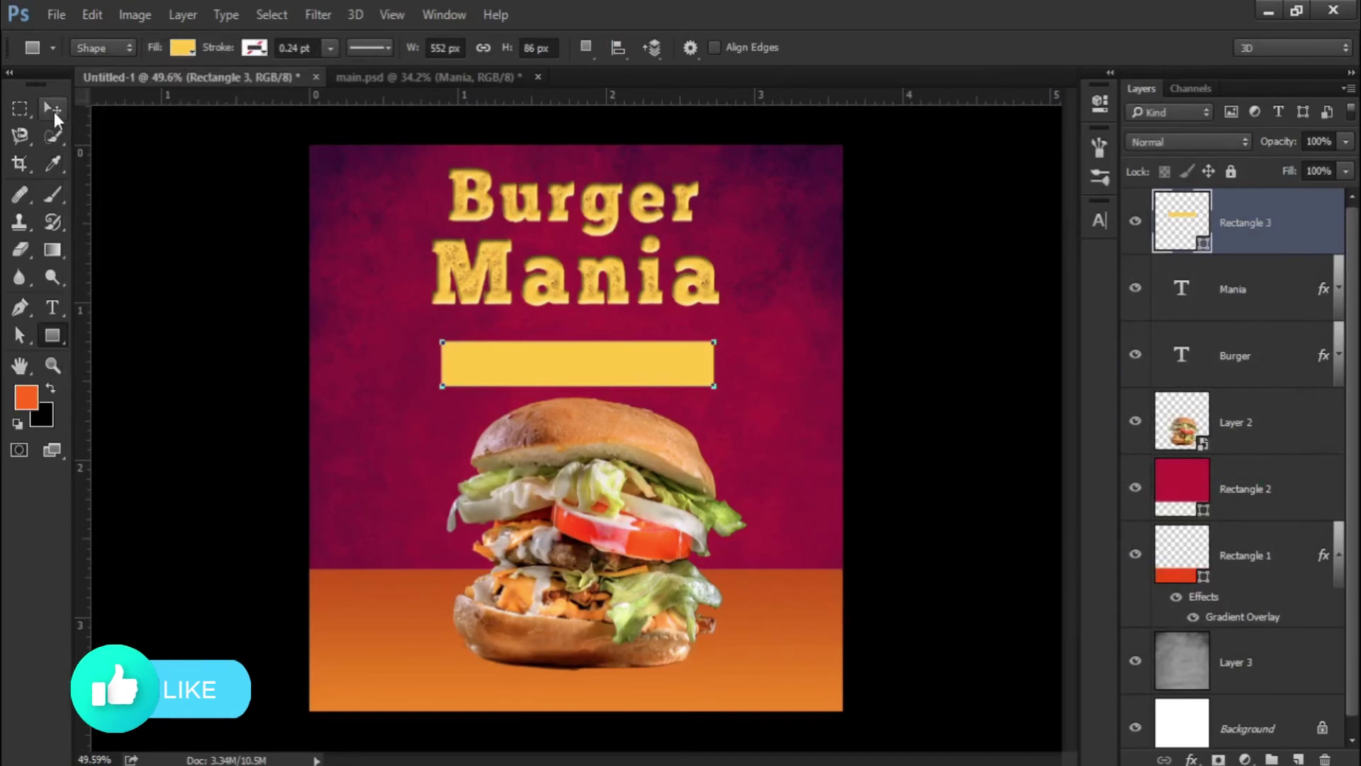
left_click(53, 108)
Step: Shear the yellow Rectangle 3 bar into a right-leaning parallelogram by shifting its anchors
scroll(521, 351, "up", 1)
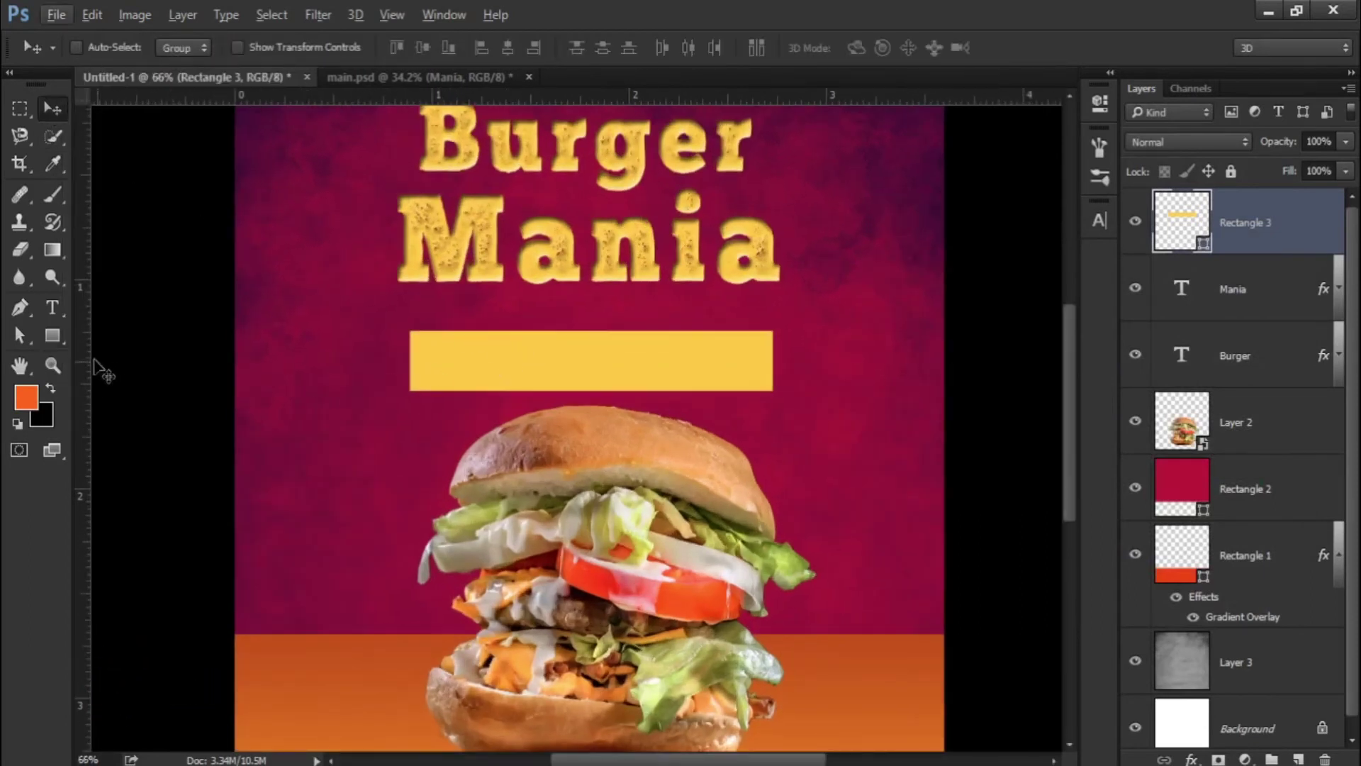
left_click(20, 336)
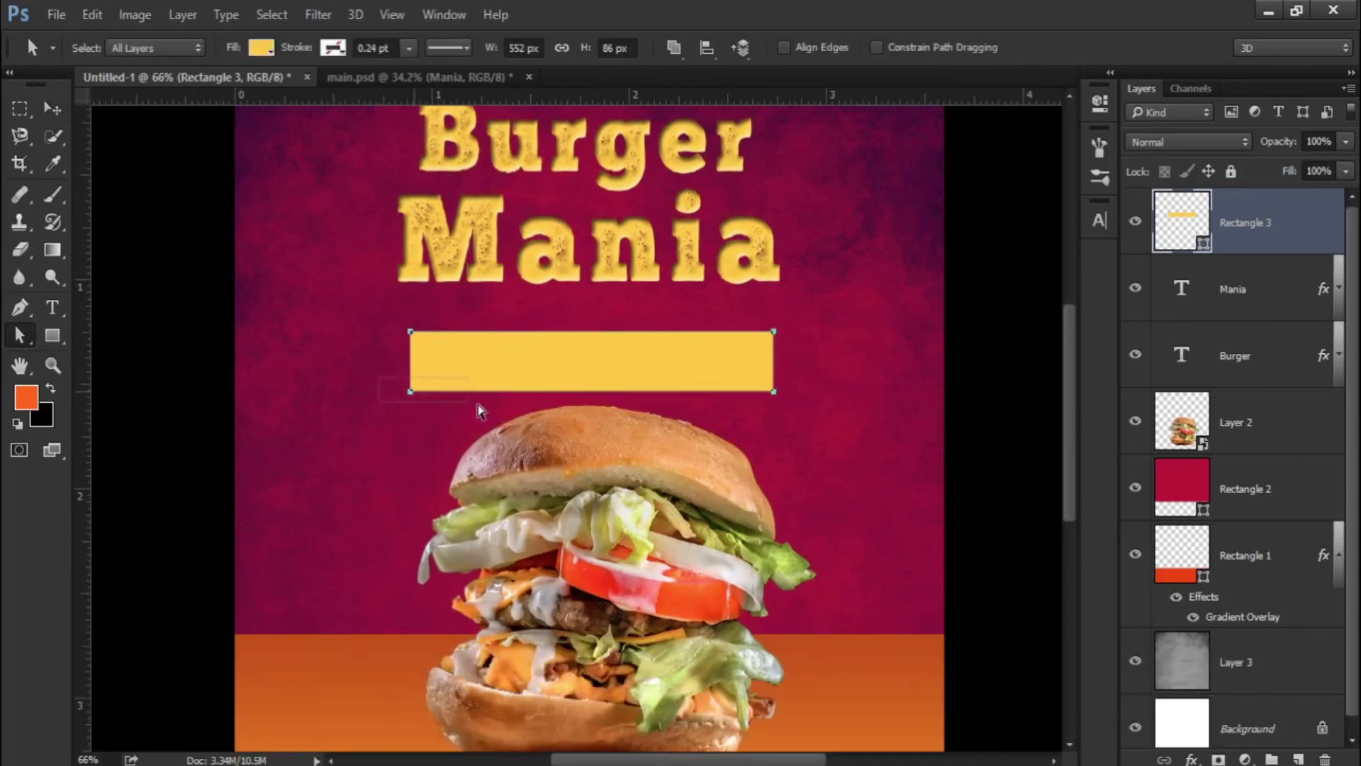
key("shift+Left")
key("shift+Left")
key("shift+Left")
key("shift+Right")
key("shift+Right")
key("Left")
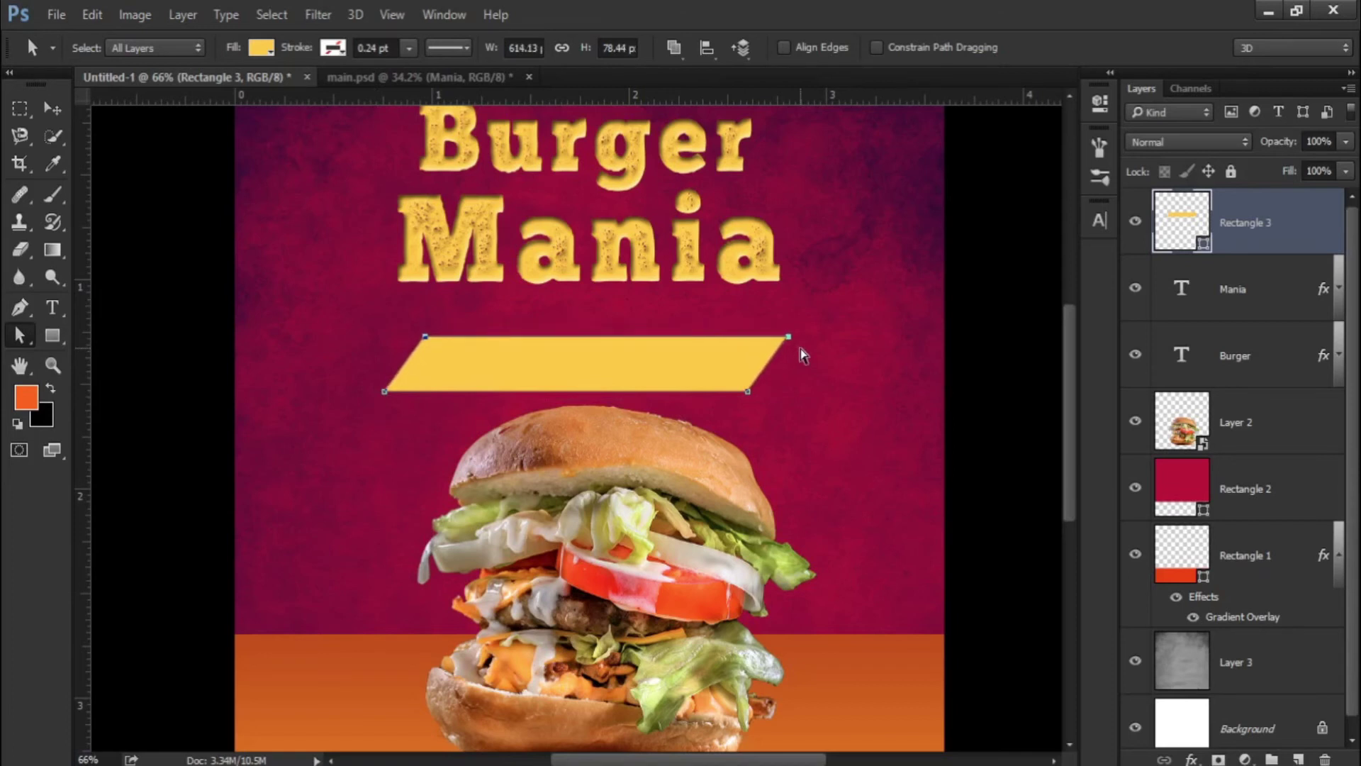
left_click(801, 351)
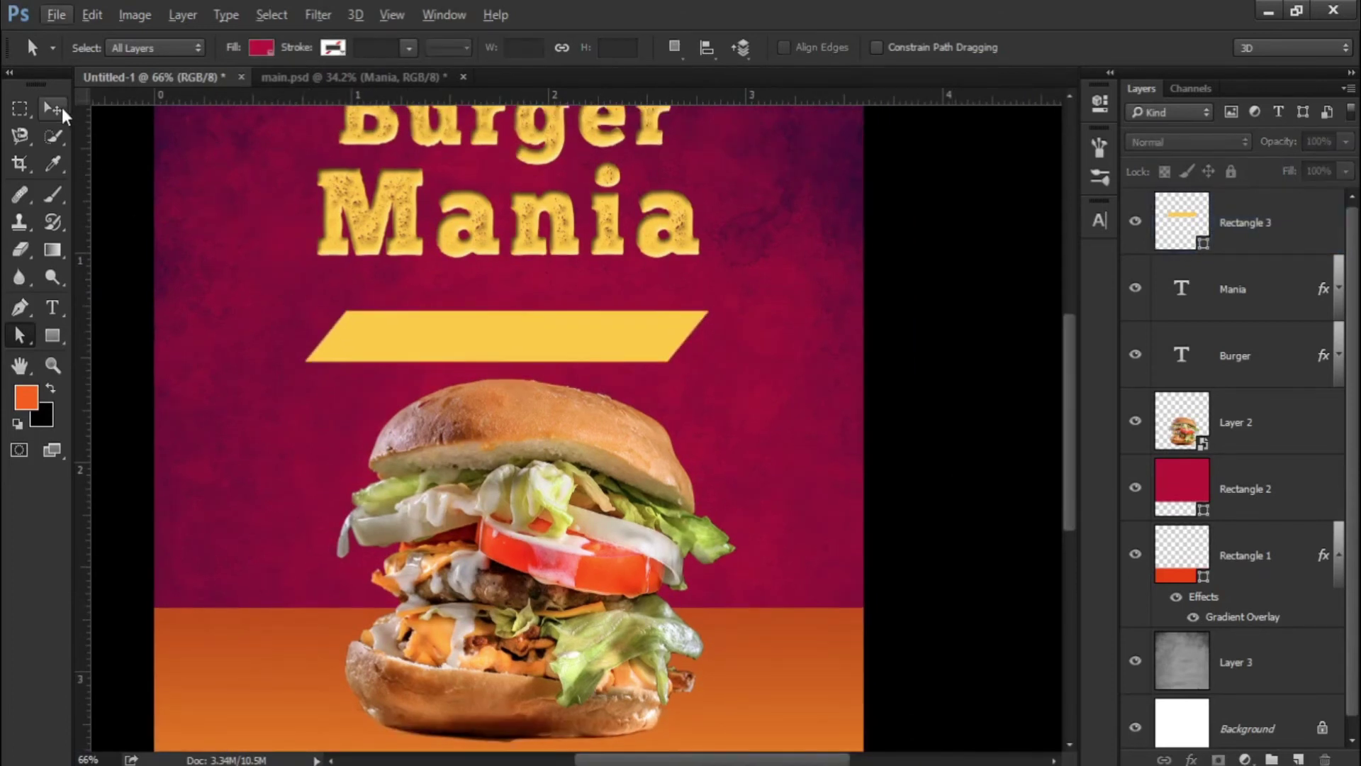
left_click(54, 109)
scroll(531, 331, "up", 1)
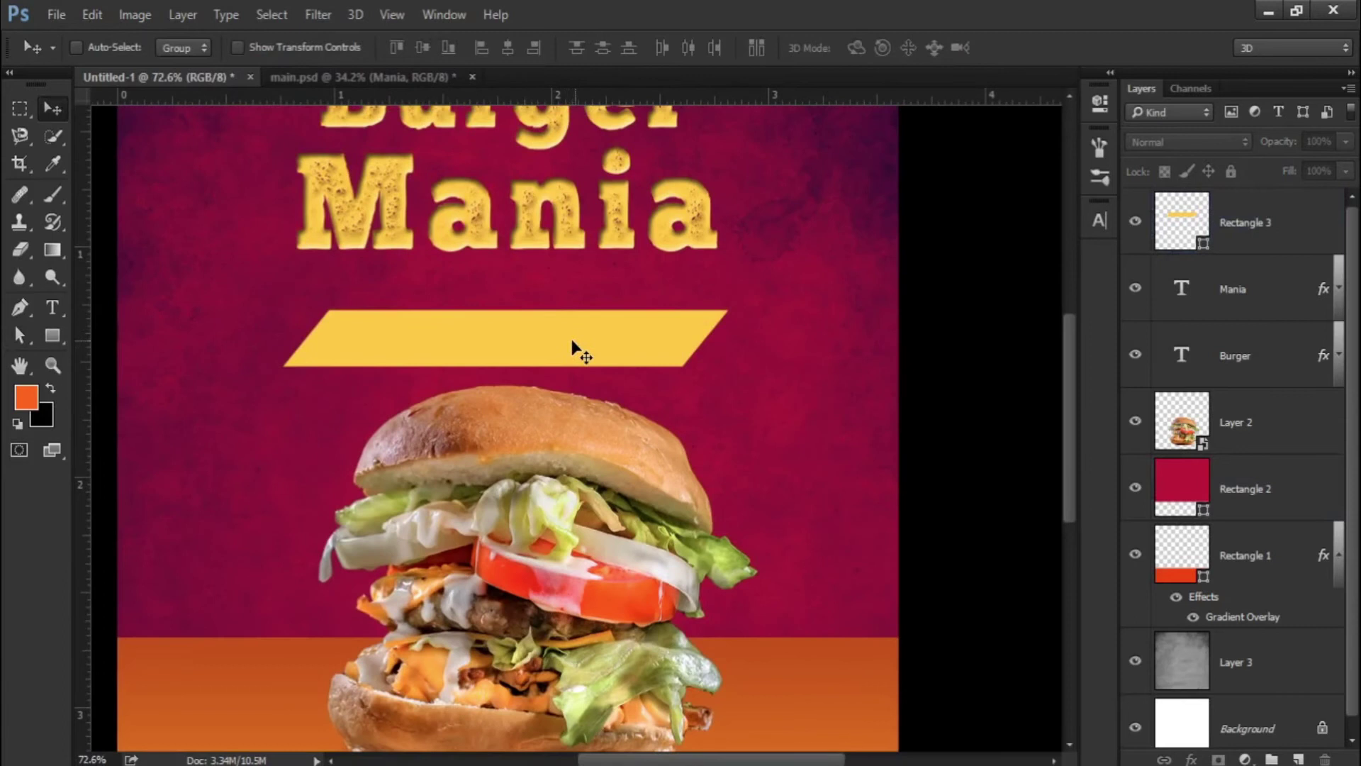
left_click(1236, 246)
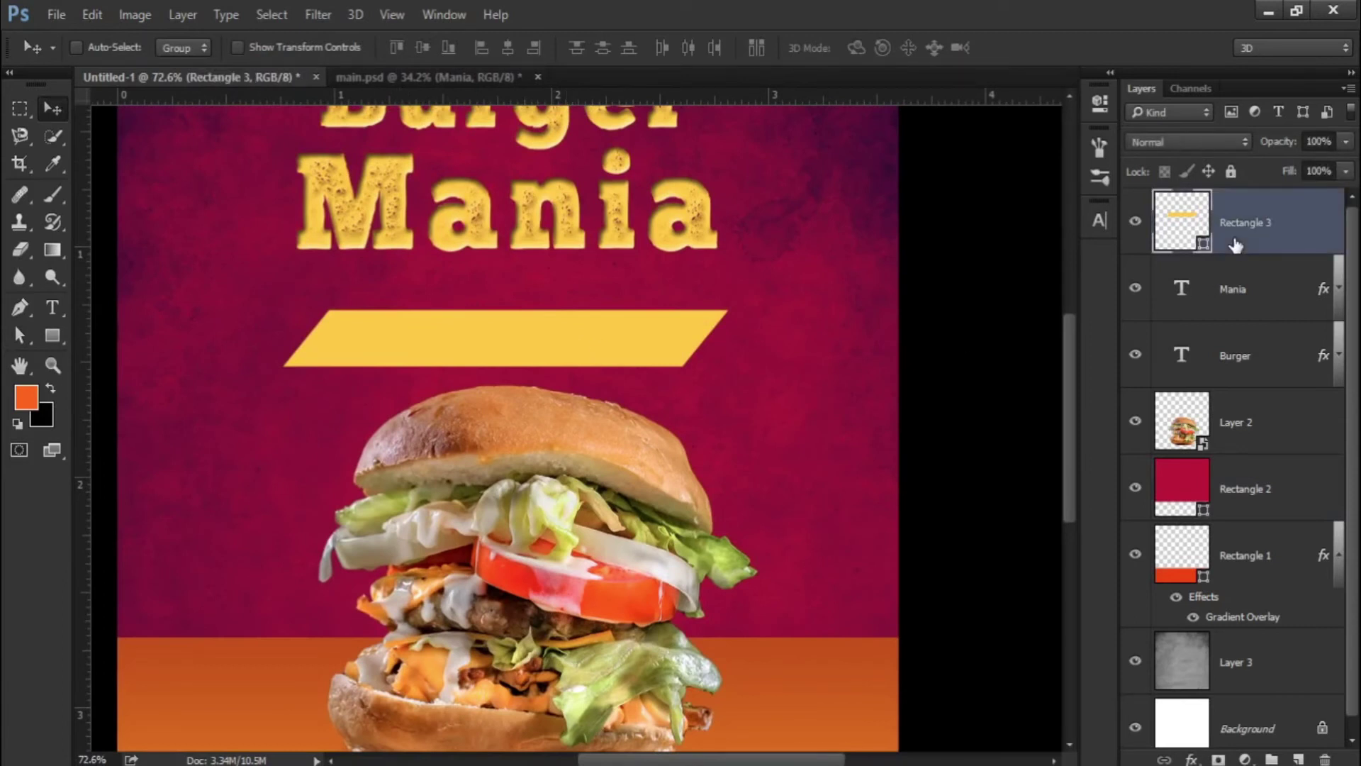
Step: Duplicate the parallelogram down and right, scaling the copy smaller as a banner step
left_click_drag(649, 335, 873, 376, "alt")
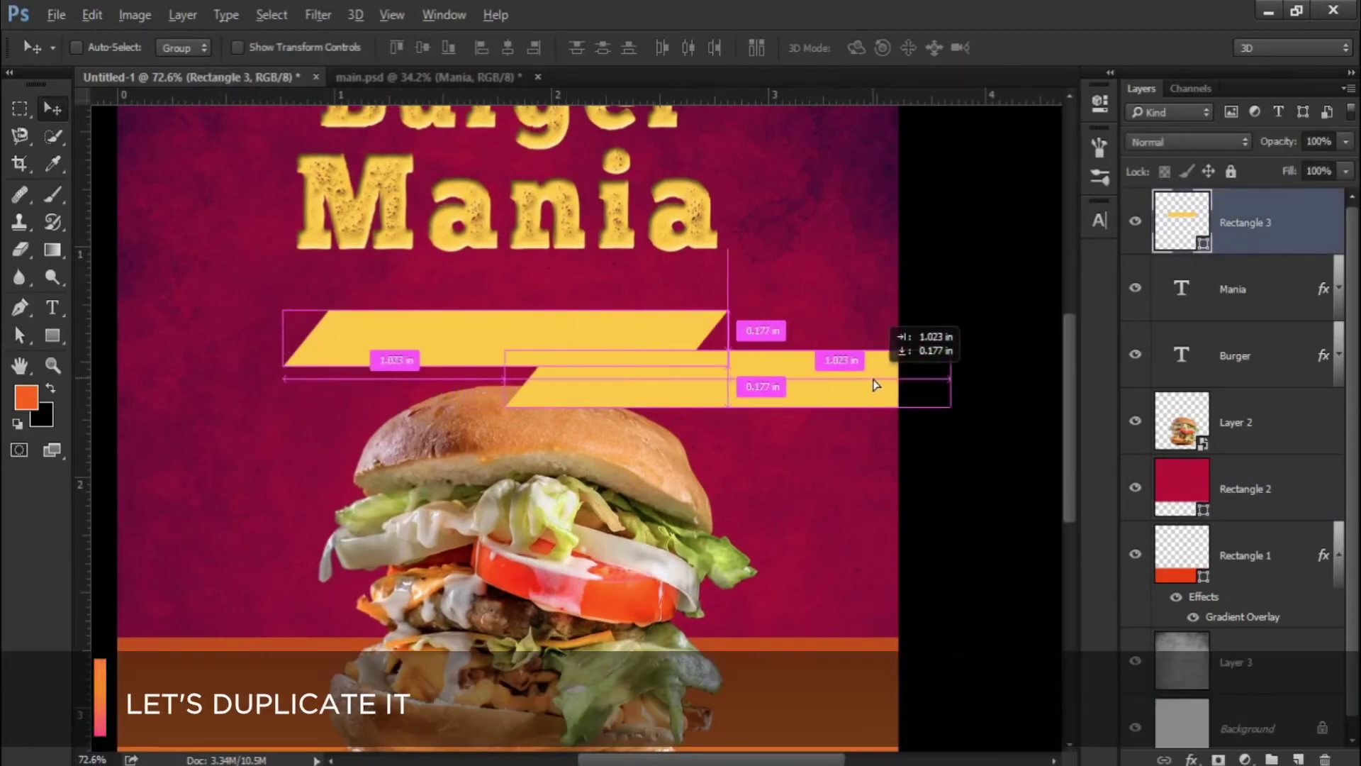
key("ctrl+t")
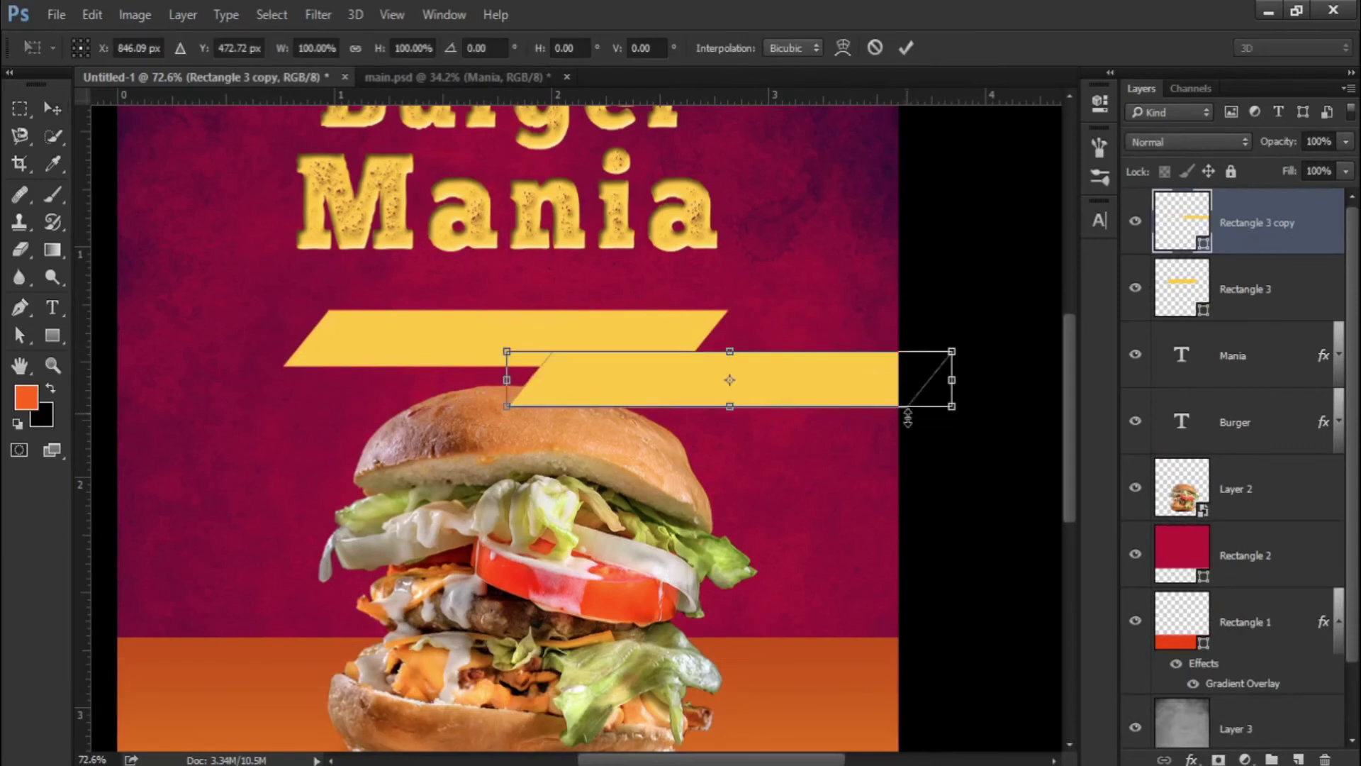
left_click_drag(952, 405, 830, 386)
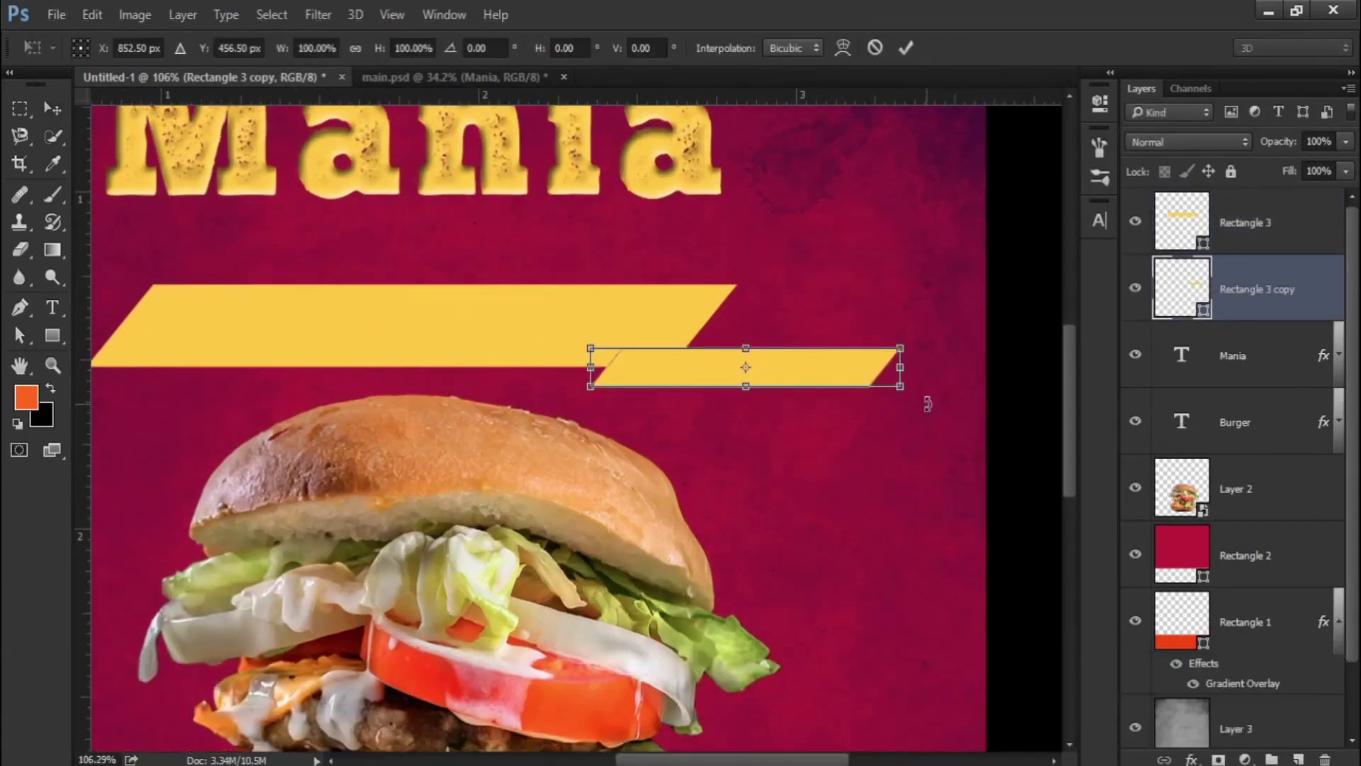
mouse_move(920, 395)
left_mouse_down()
mouse_move(871, 367)
mouse_move(835, 387)
mouse_move(289, 333)
left_mouse_up()
key("Return")
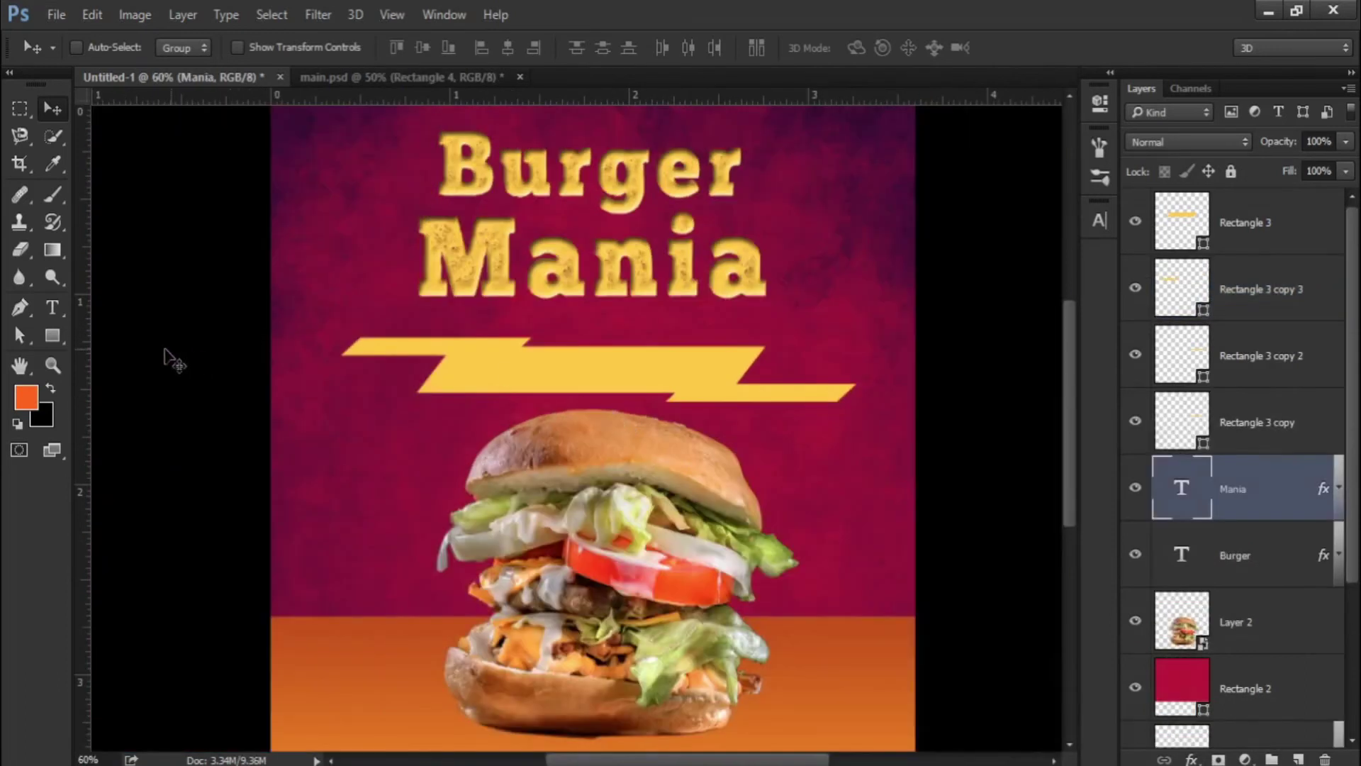
Step: Add an 18 pt 'HOT & SWEET' text line in Montserrat Black Italic
left_click(52, 307)
left_click(593, 332)
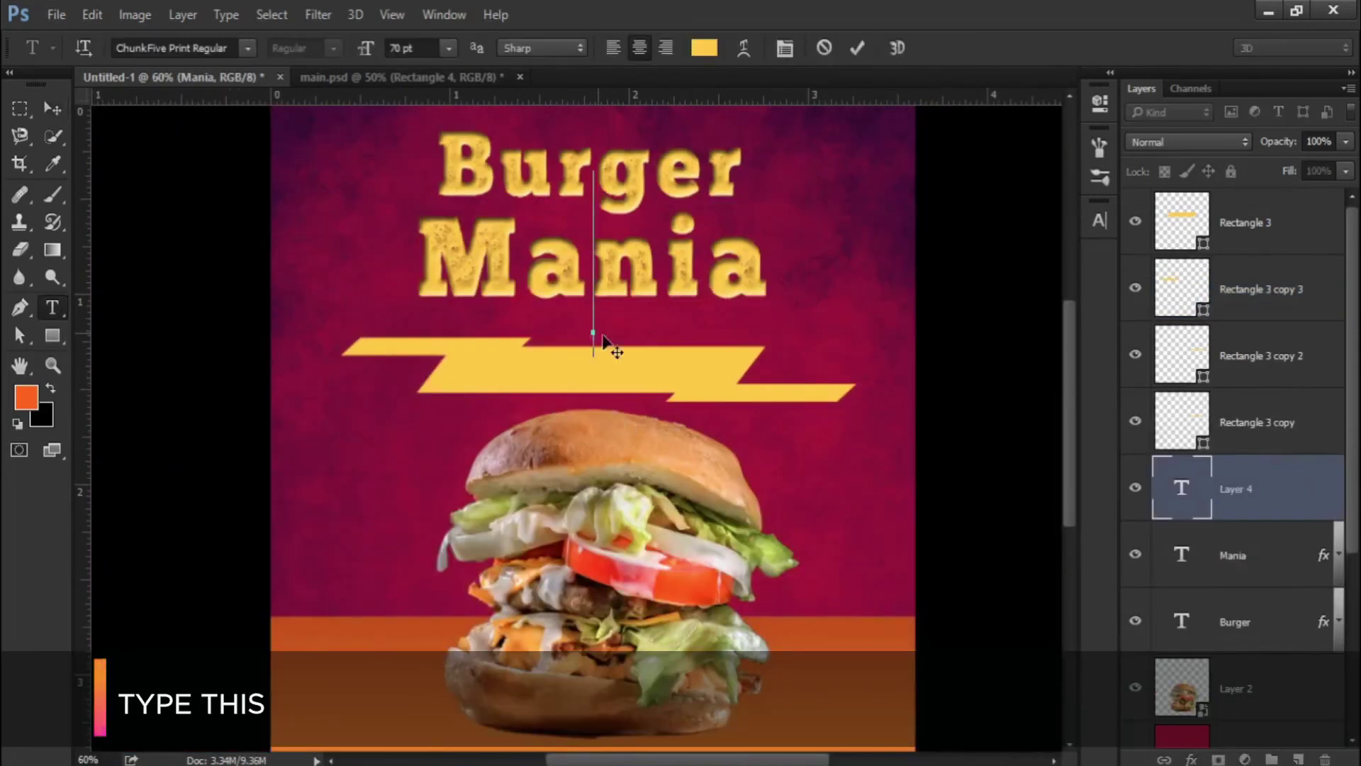
left_click_drag(366, 47, 350, 48)
left_click(448, 48)
left_click(420, 263)
type("T & SWEET")
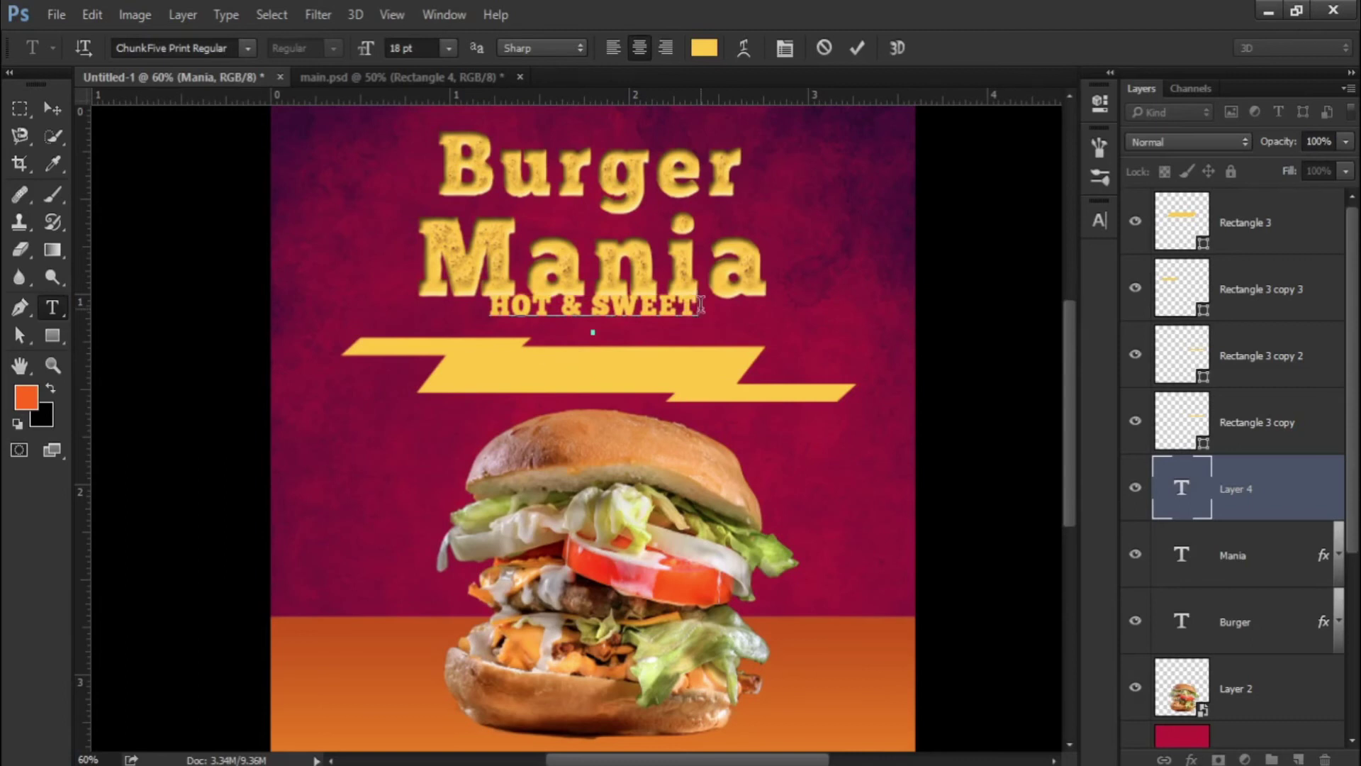
key("ctrl+a")
left_click(177, 47)
type("mont")
key("Return")
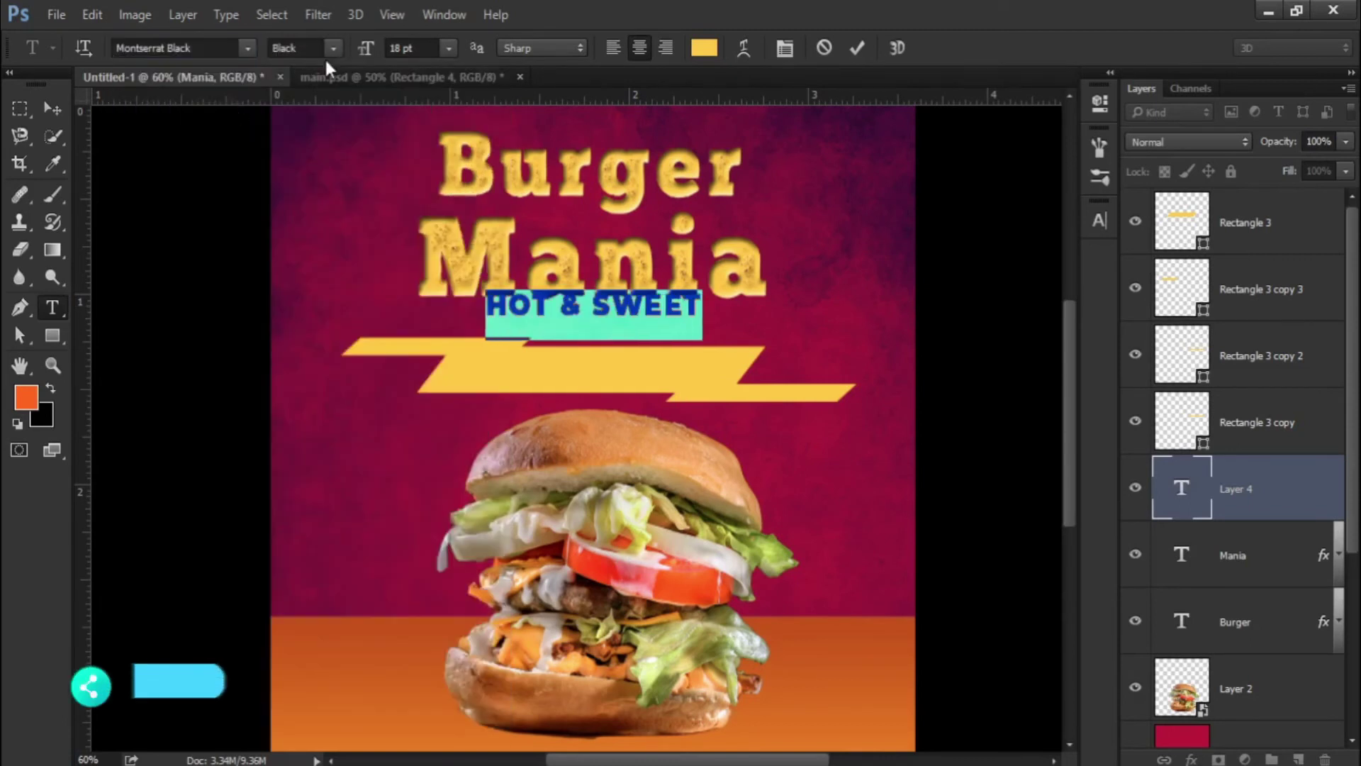
left_click(332, 47)
left_click(316, 354)
key("ctrl+Return")
Step: Colour HOT & SWEET crimson AA0A3B, bring it to the top, and place it on the banner
left_click_drag(440, 290, 440, 302)
left_click(703, 48)
type("AA0A3B")
key("Return")
left_click(53, 107)
key("ctrl+shift+bracketright")
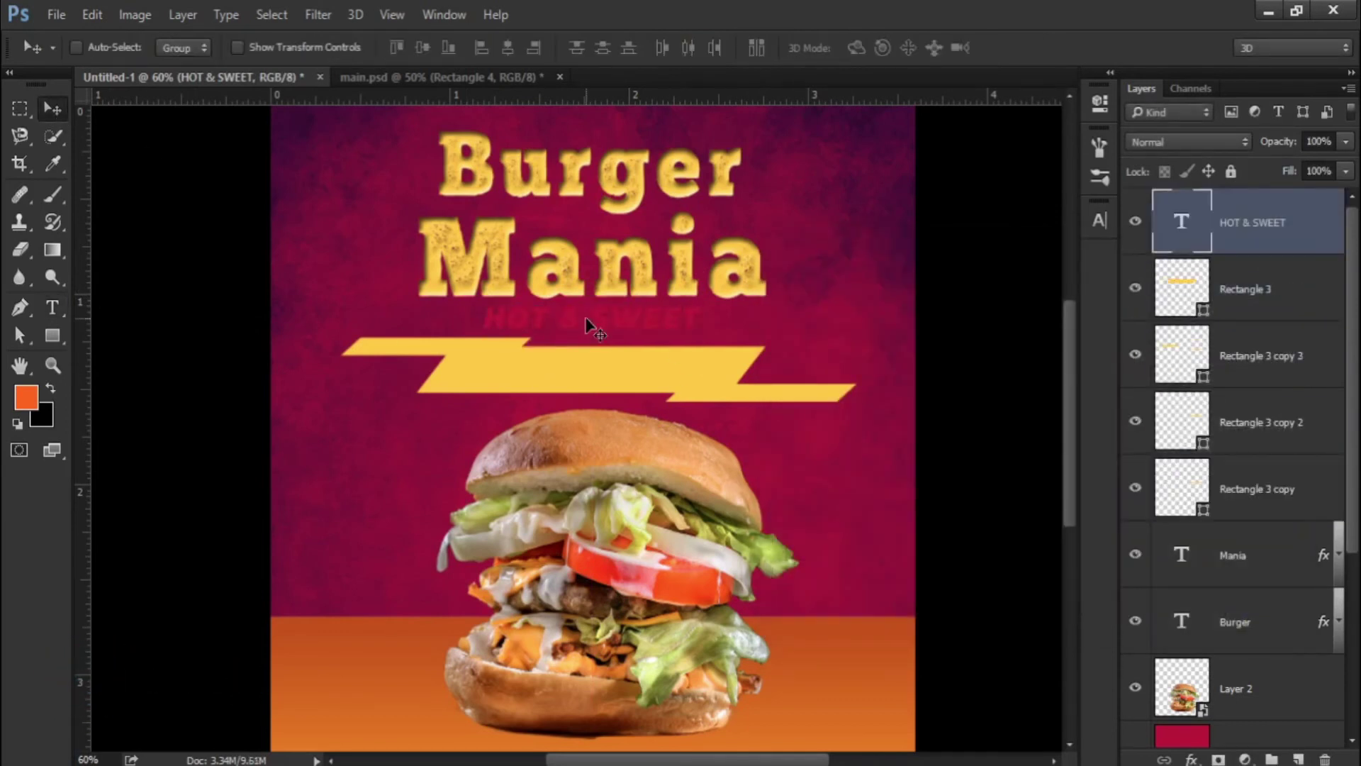
left_click_drag(586, 320, 575, 373)
Step: Set the HOT & SWEET tracking to 250 and hide the Character panel
key("t")
left_click(574, 372)
key("ctrl+a")
left_click(1099, 219)
left_click(1063, 288)
left_click(1075, 292)
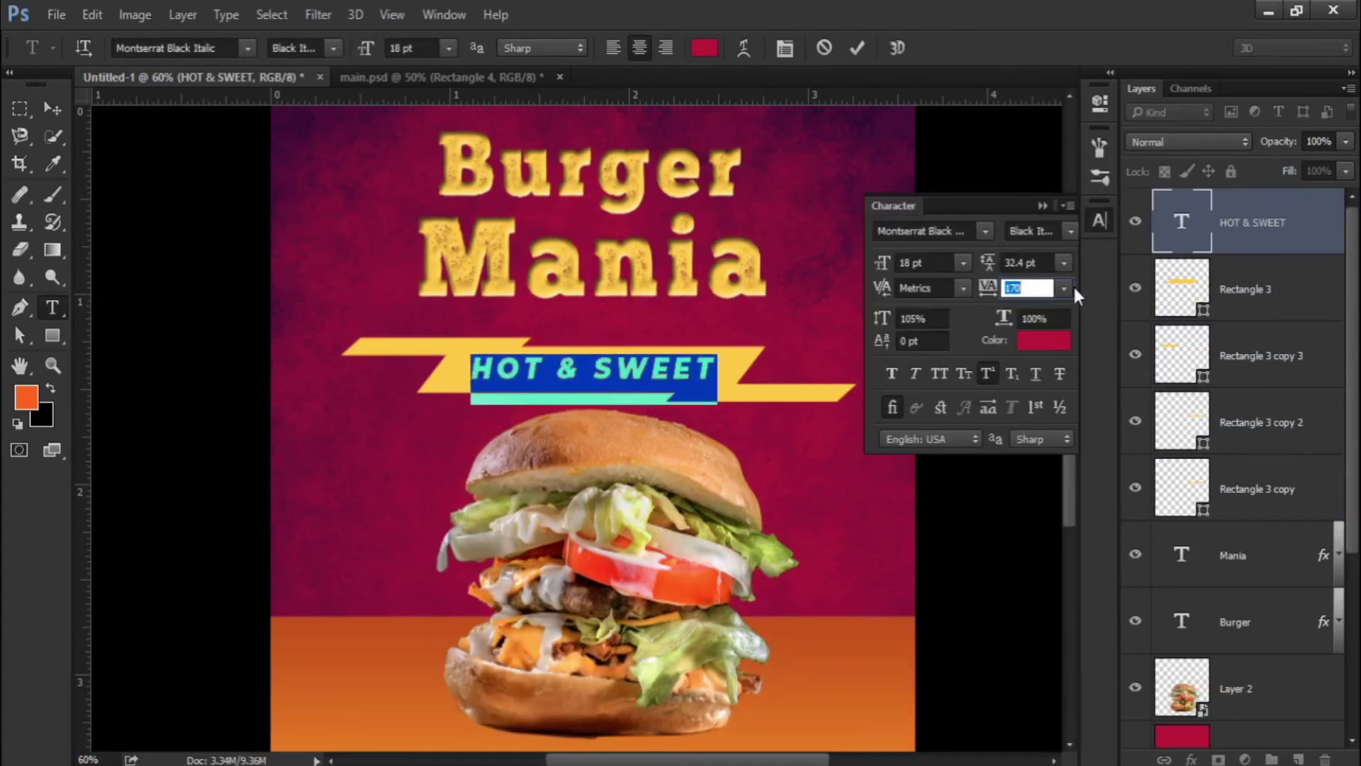
left_click_drag(985, 294, 990, 297)
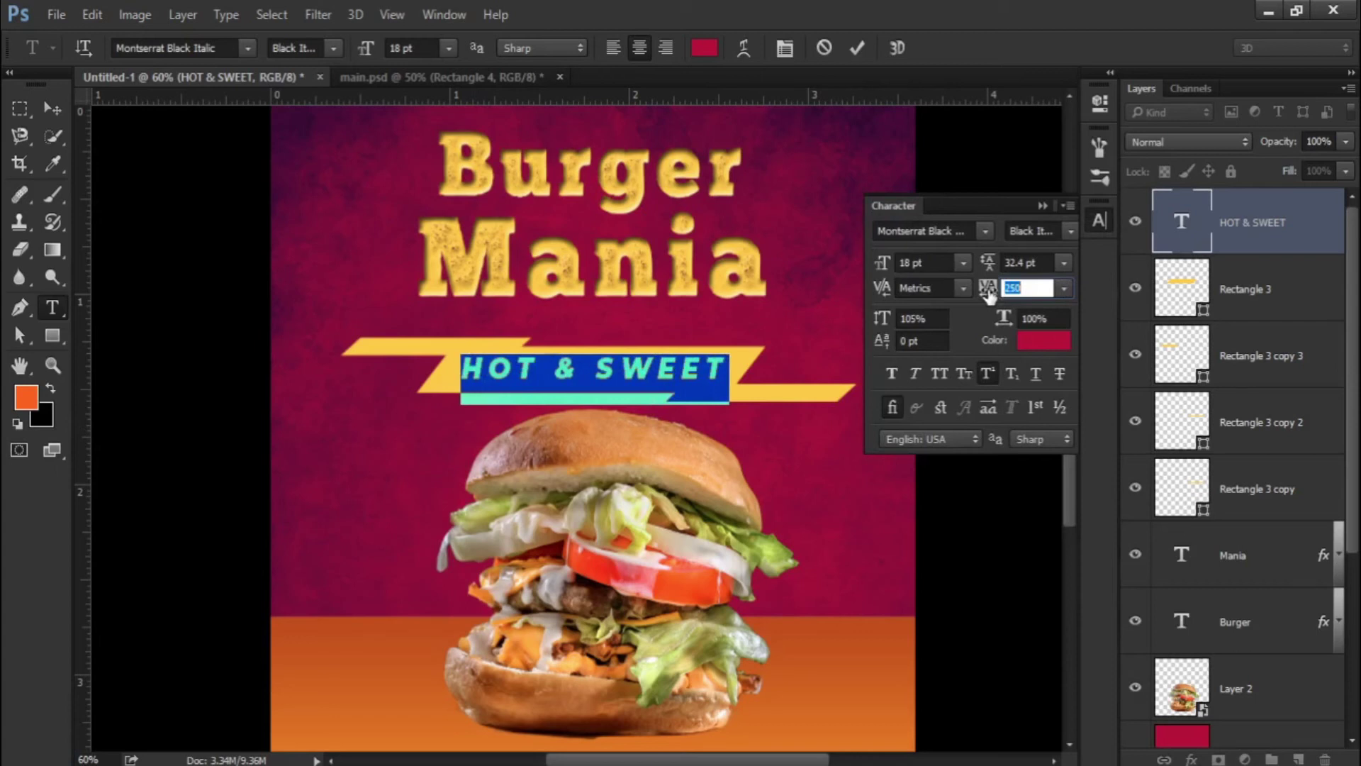
left_click(444, 15)
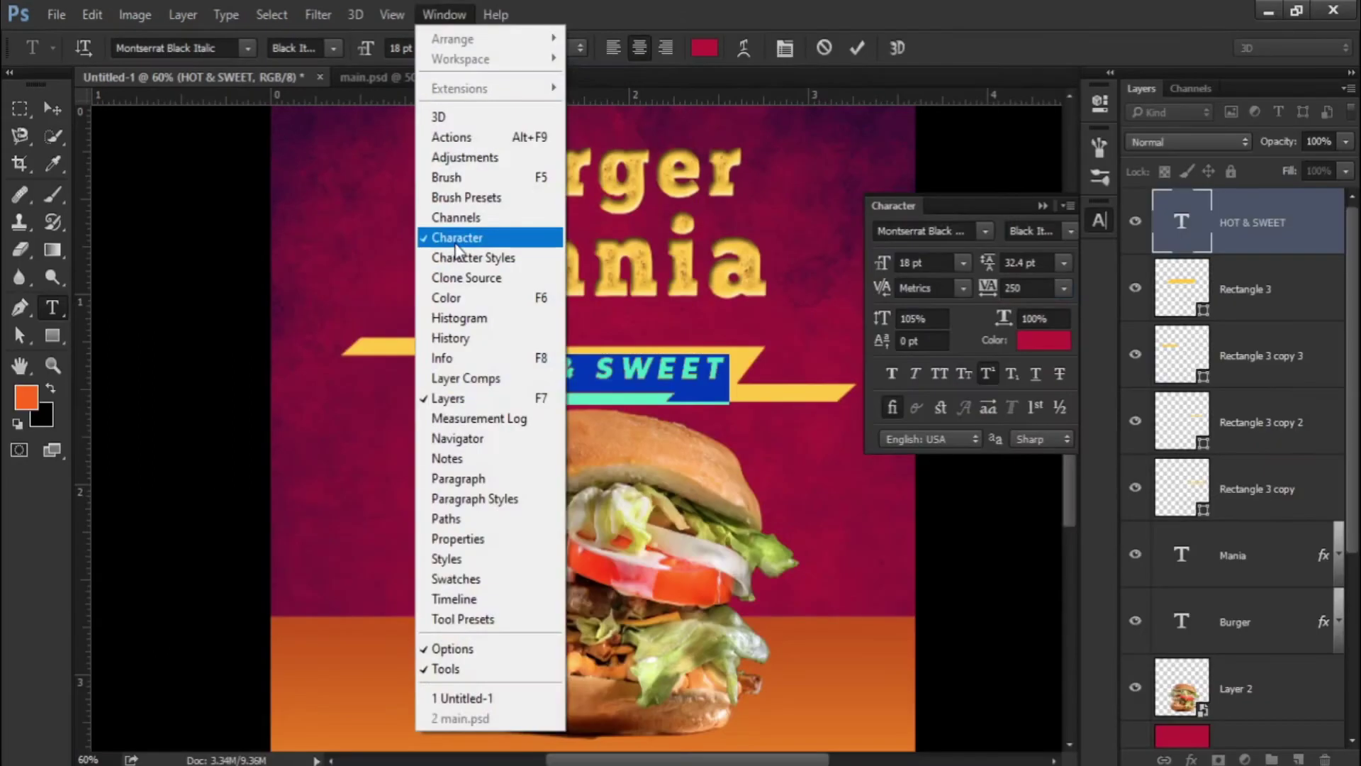
left_click(456, 241)
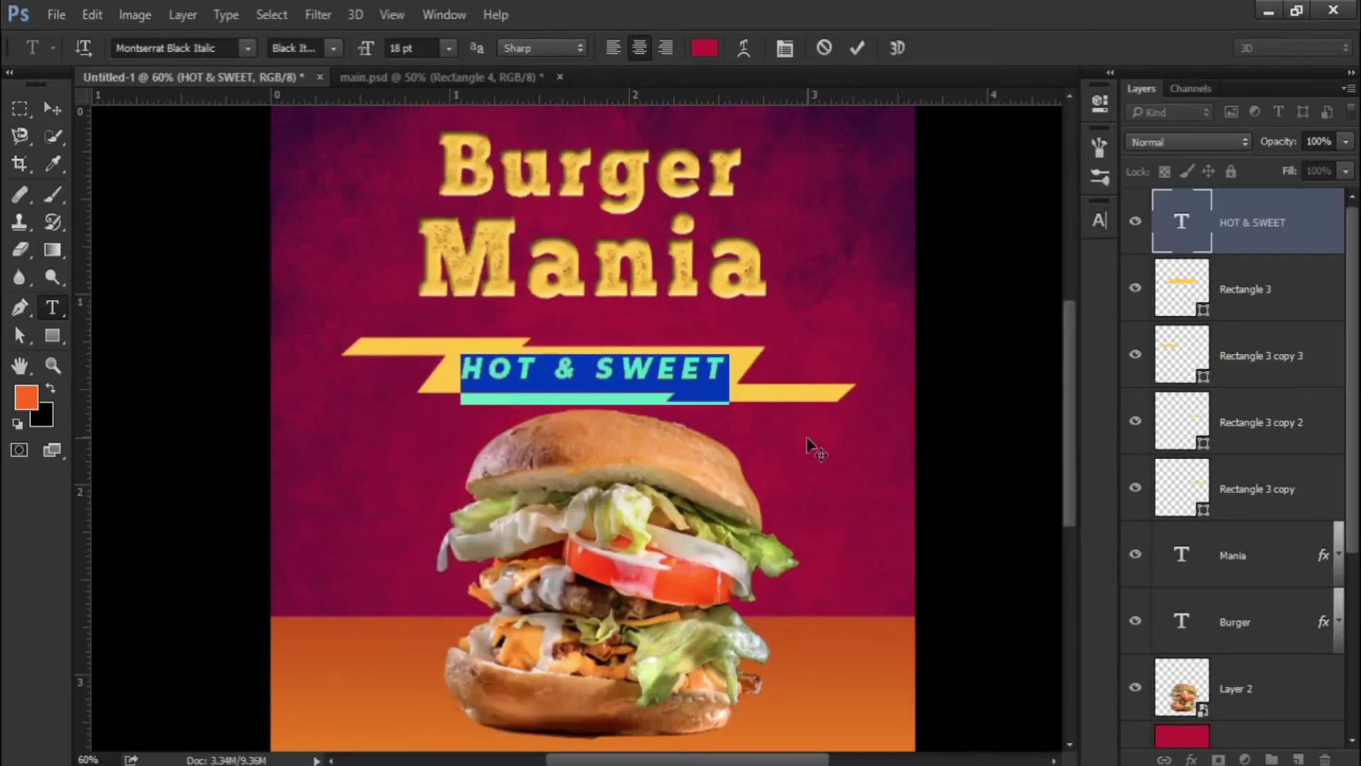
Step: Give Rectangle 3 a 7A7A7A drop shadow: opacity 19%, distance 0, spread 17, size 3
left_click(51, 108)
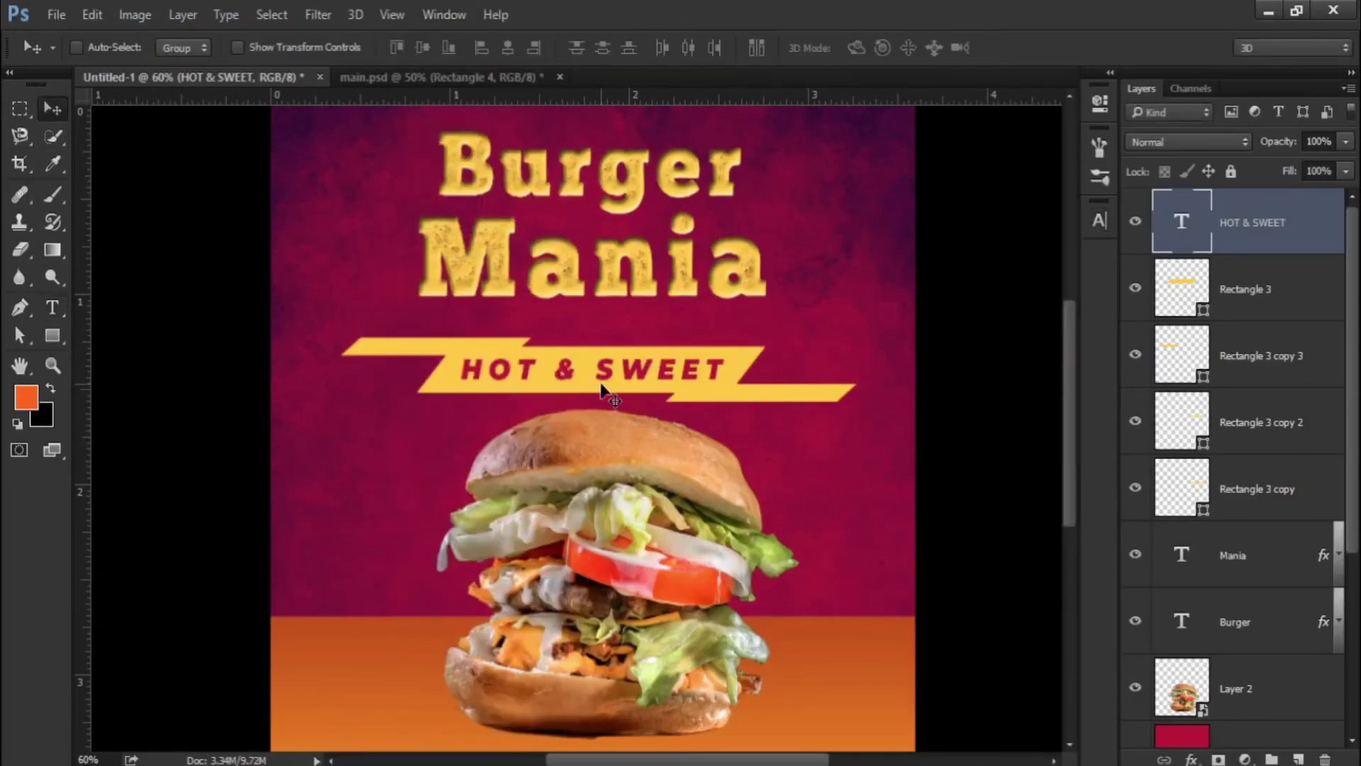
key("ctrl+0")
left_click(1276, 312)
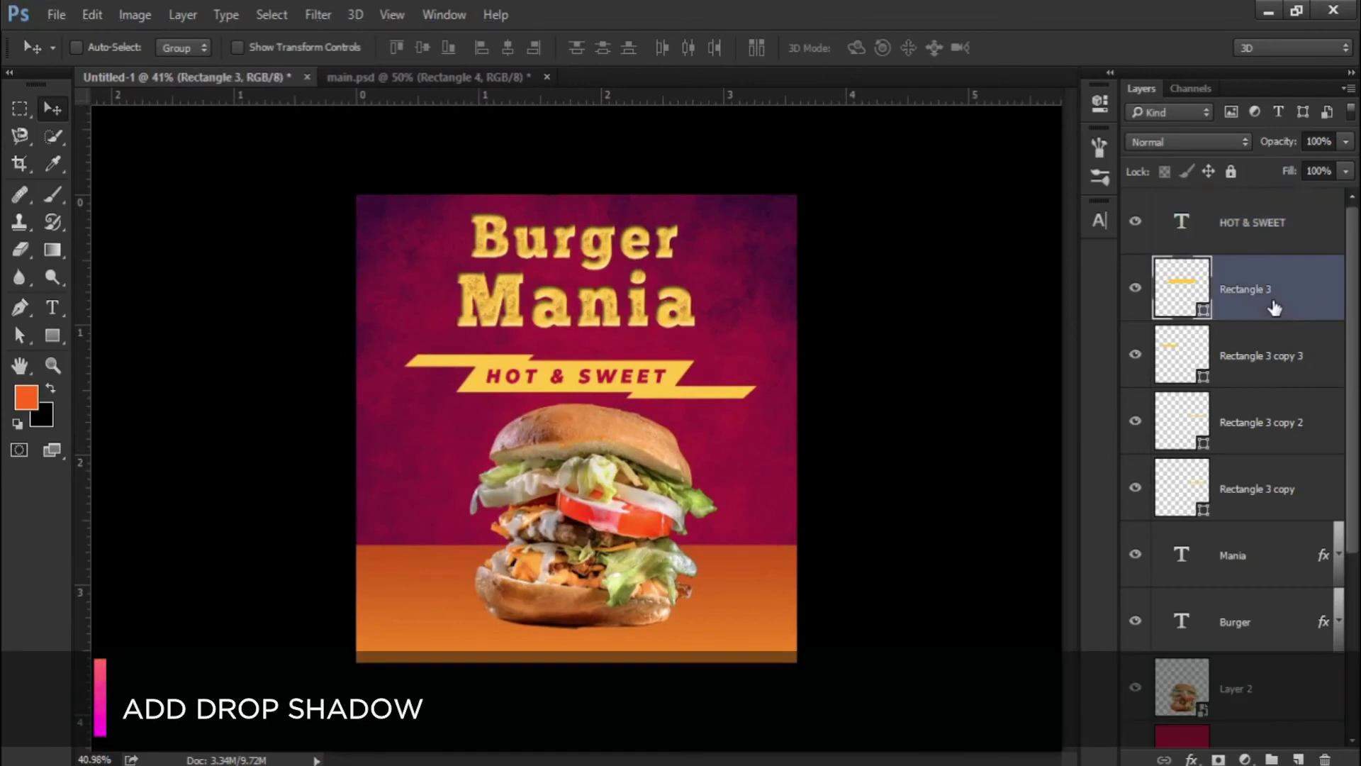
right_click(1274, 307)
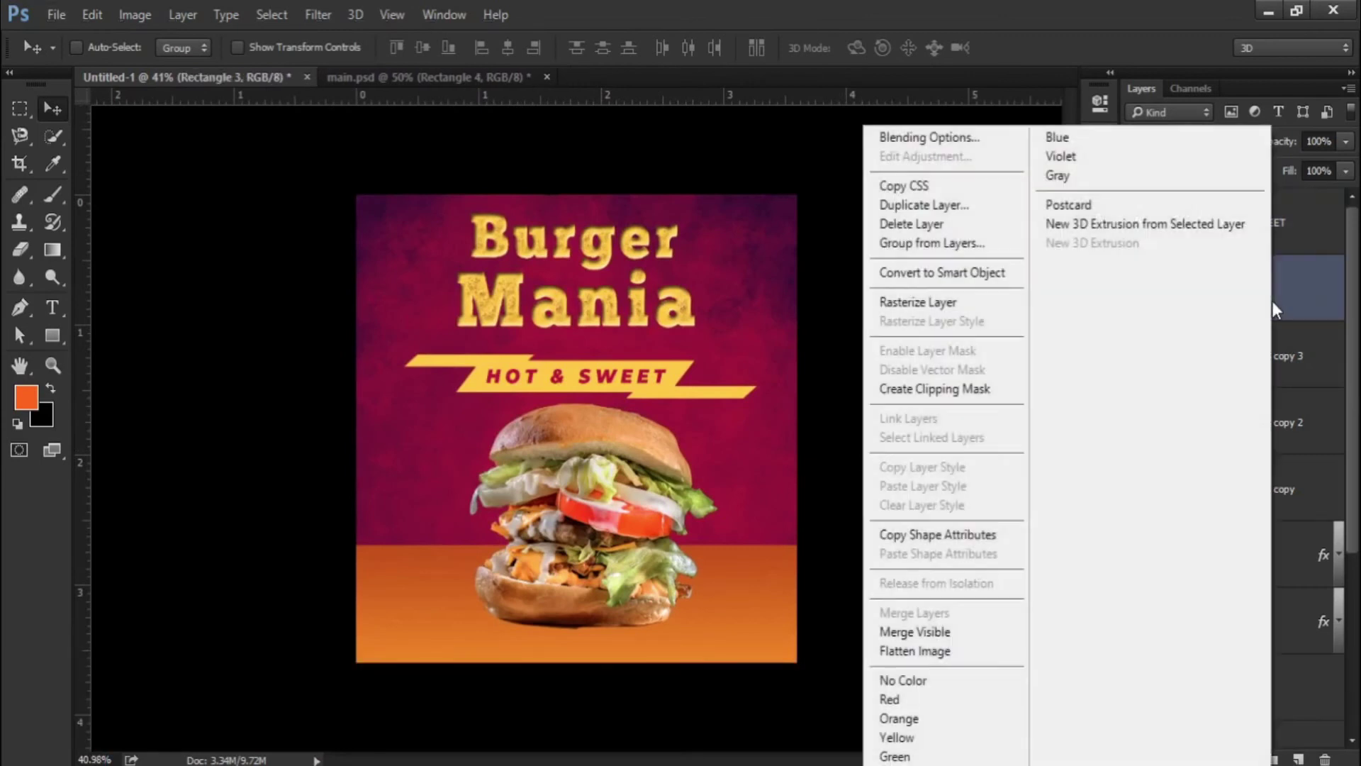
left_click(975, 140)
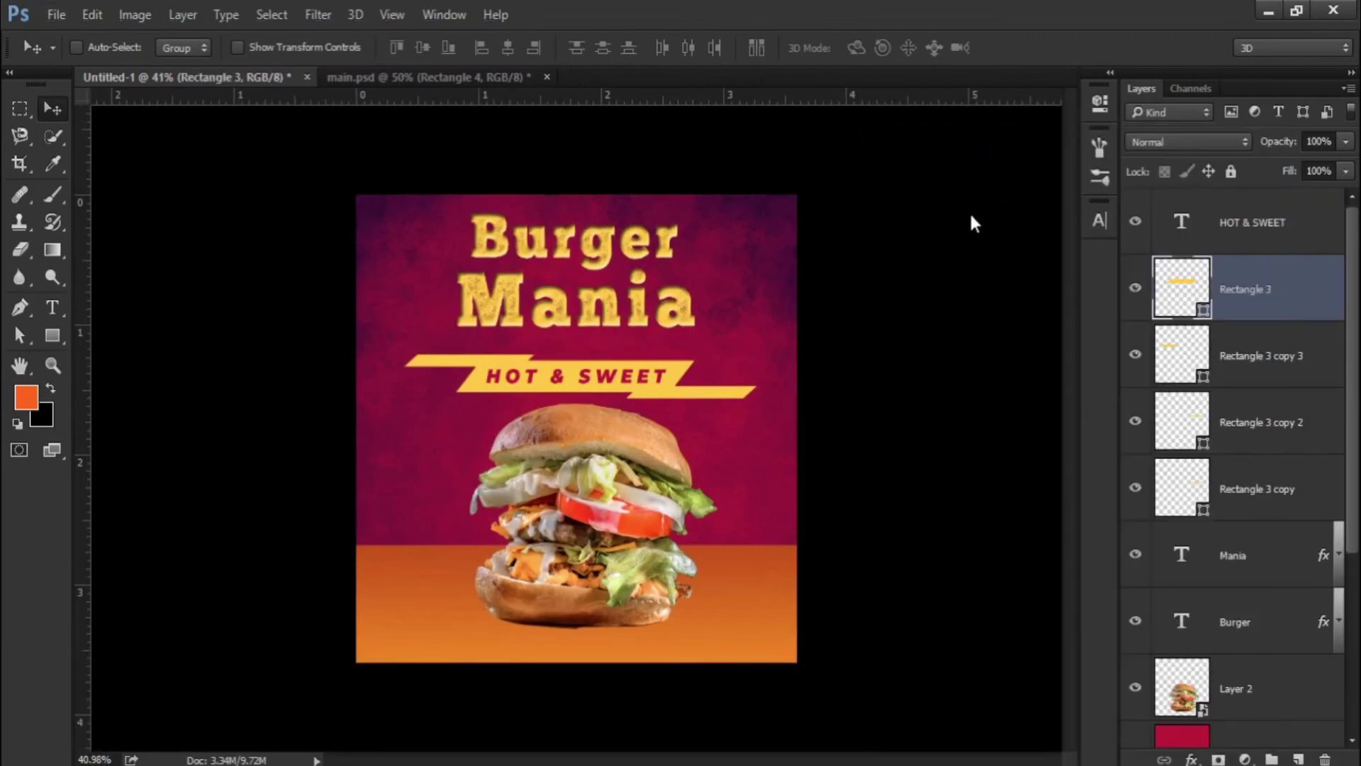
left_click_drag(725, 95, 1160, 185)
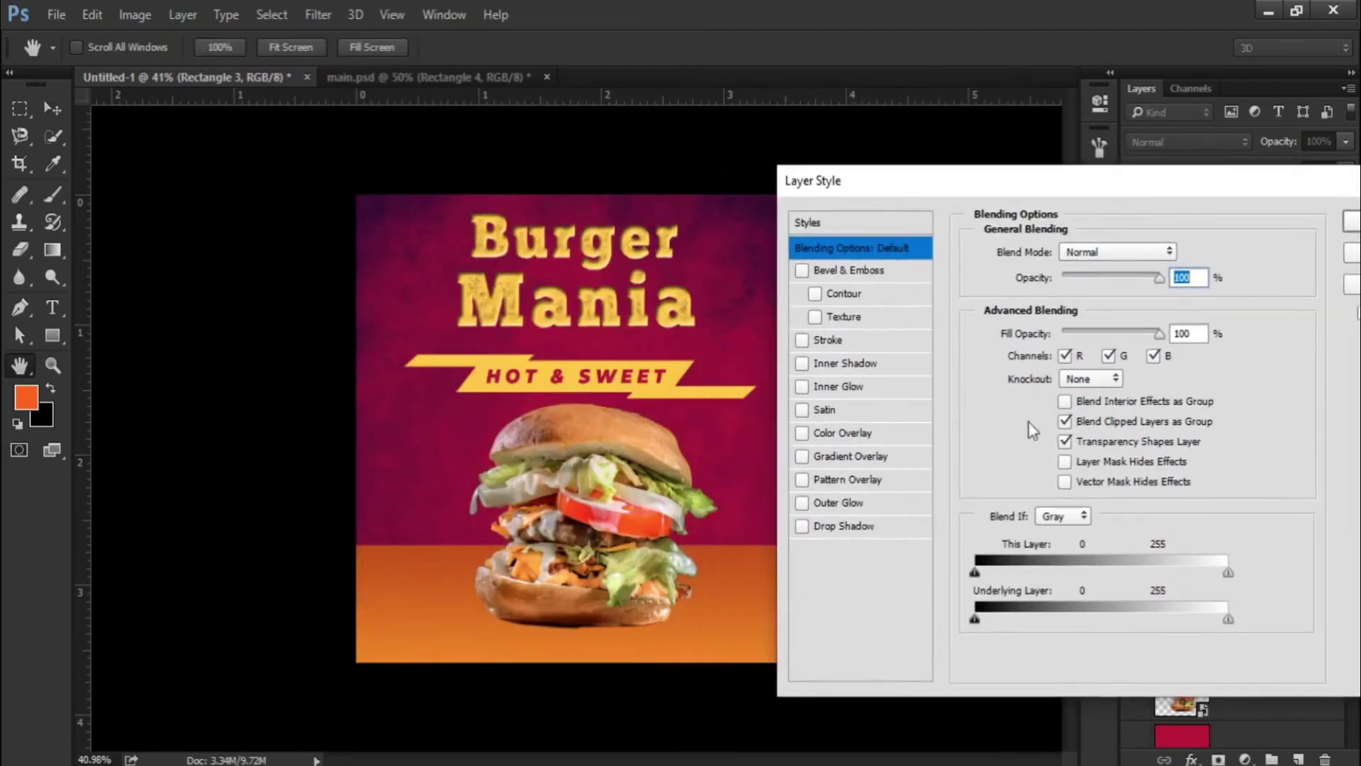
left_click(856, 531)
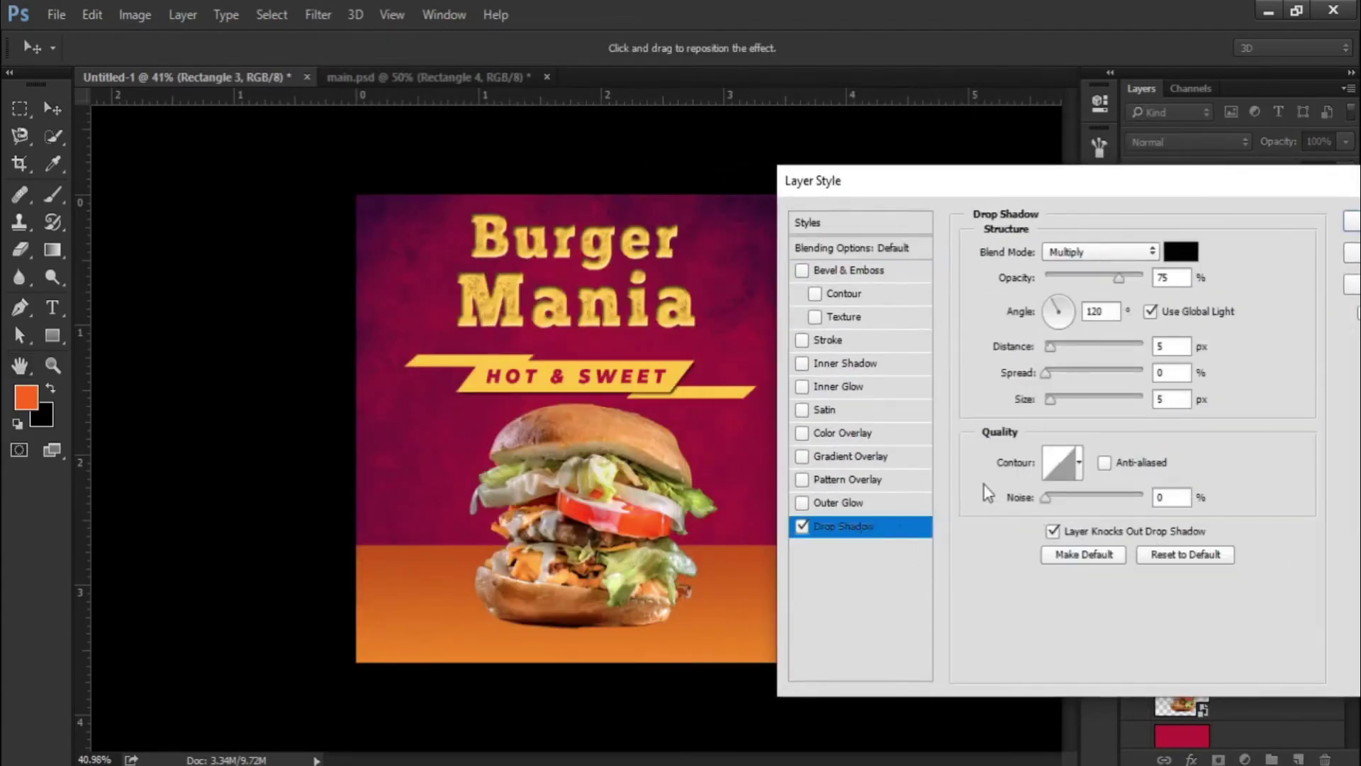
left_click(1179, 251)
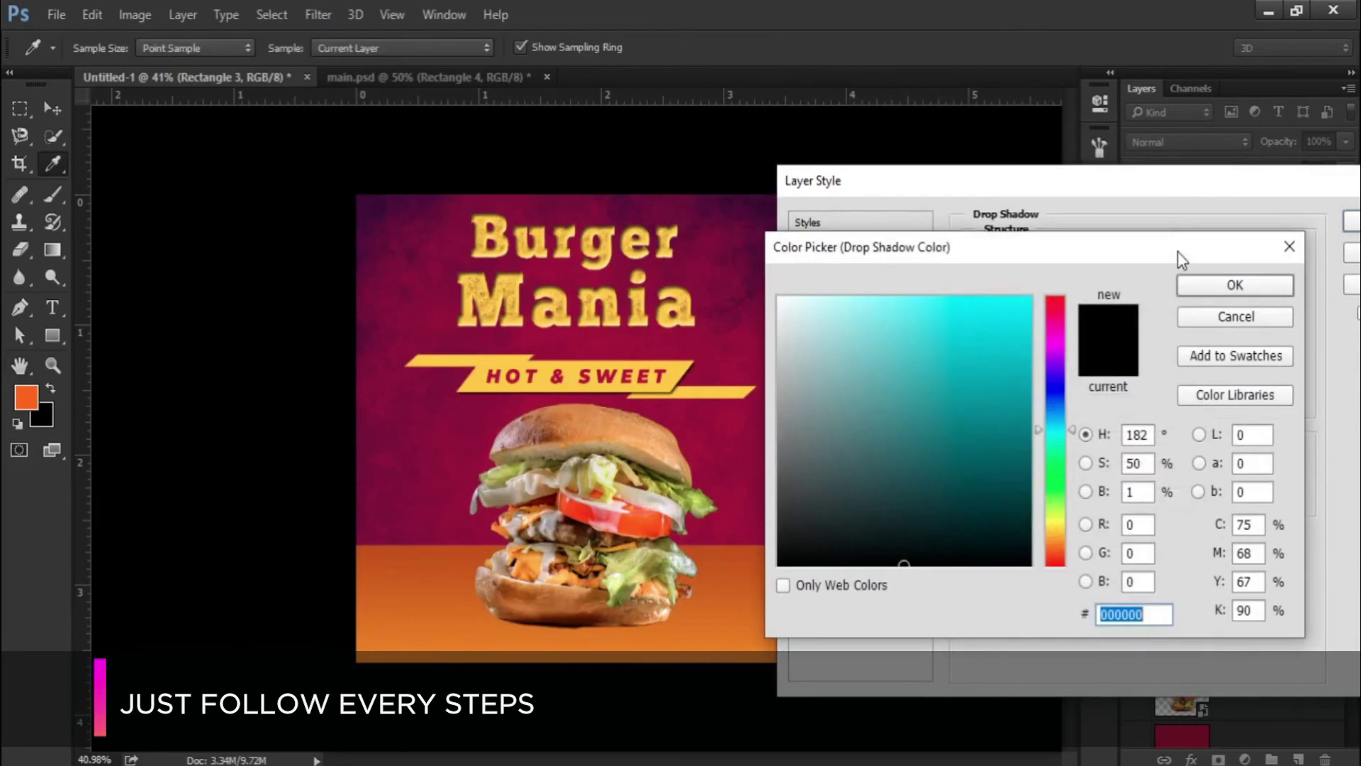
type("7A7A7A")
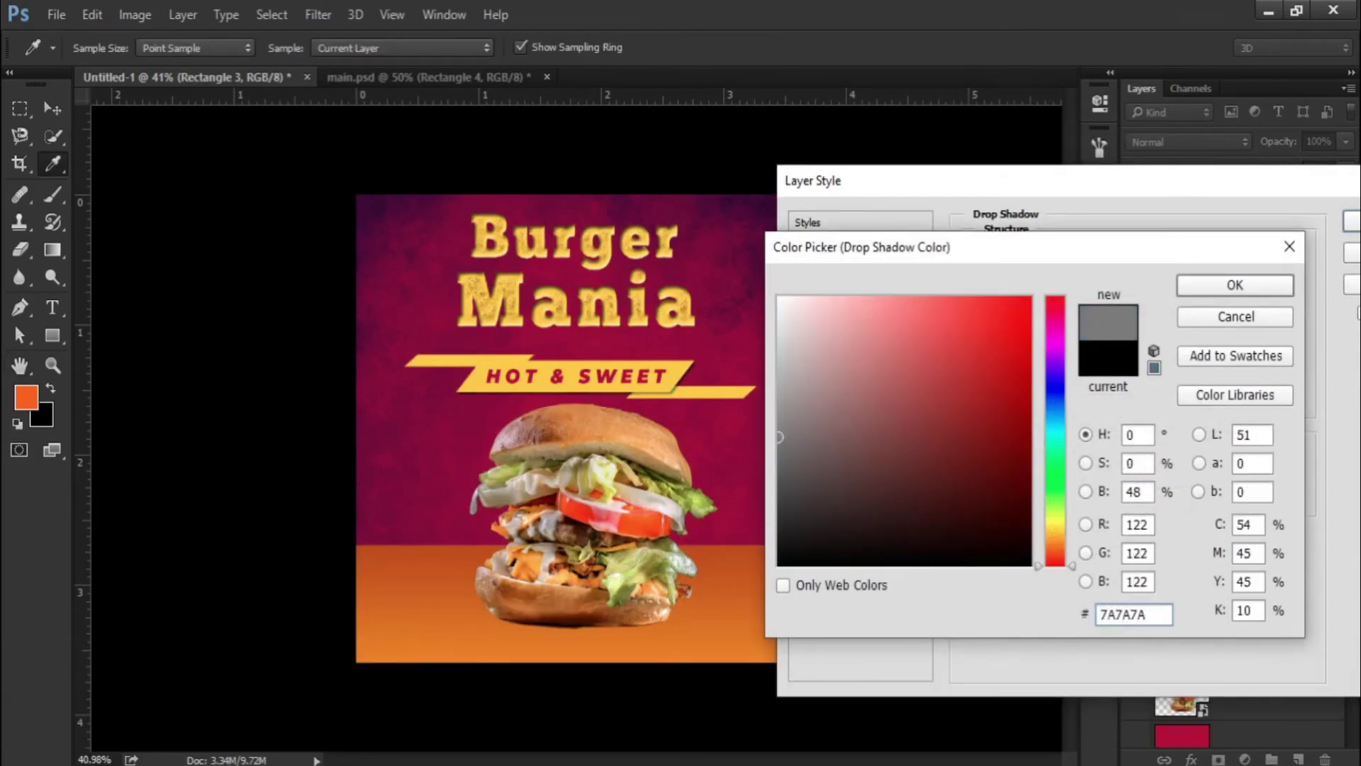
left_click(1221, 285)
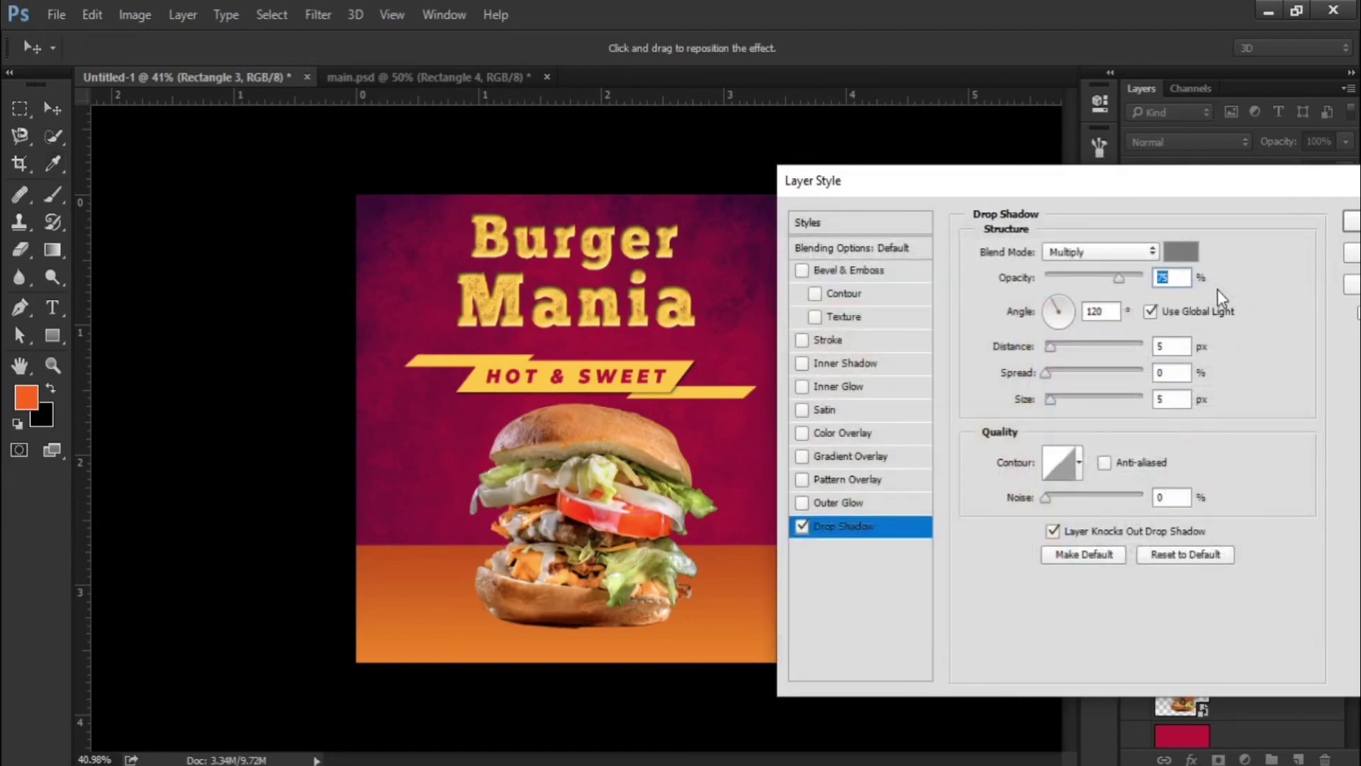
type("19")
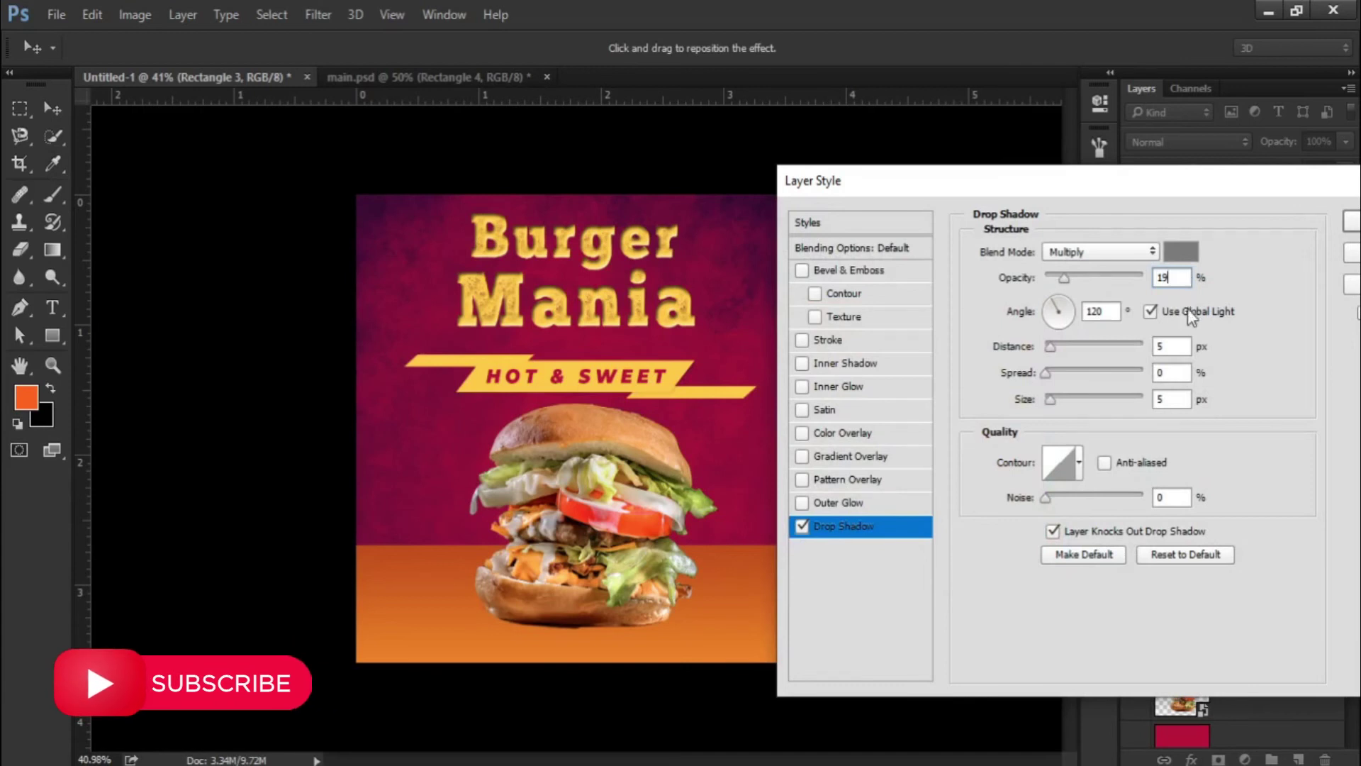
type("0")
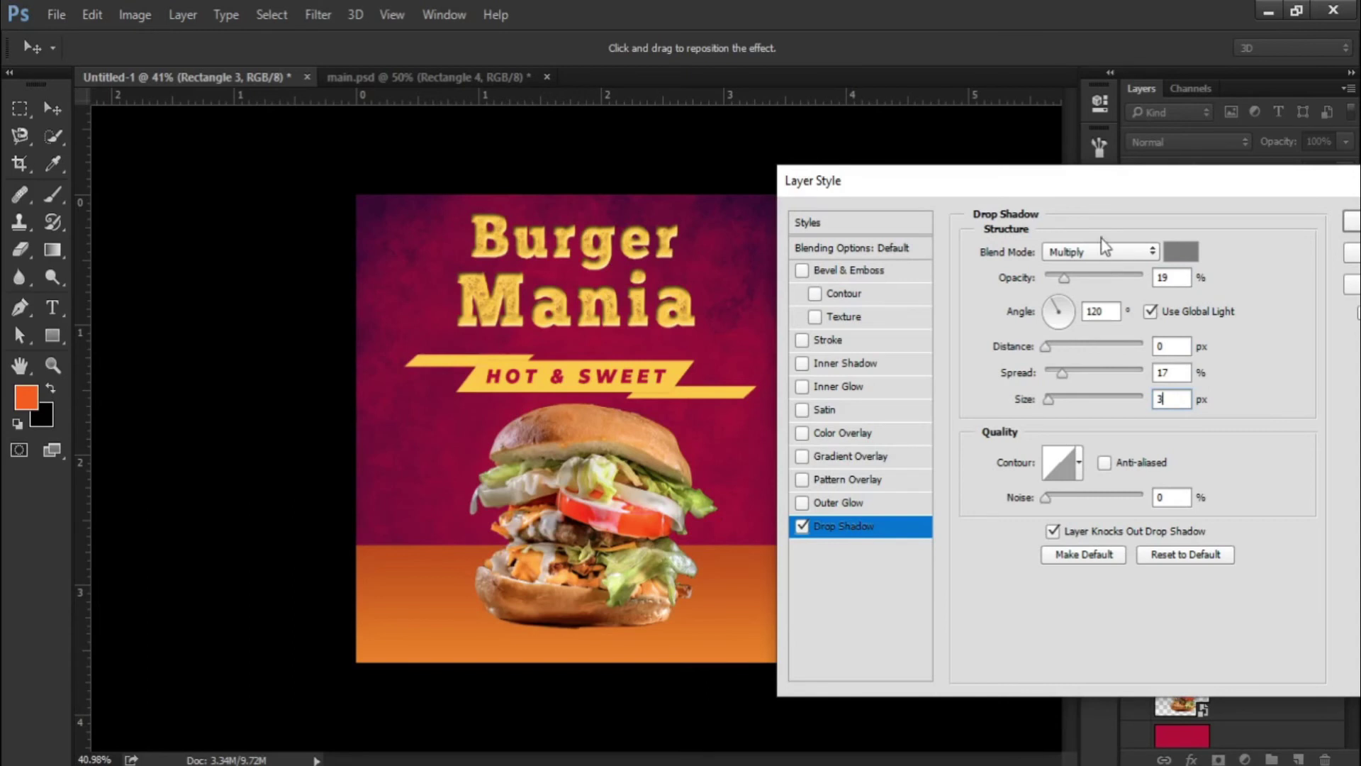
left_click_drag(1092, 193, 954, 192)
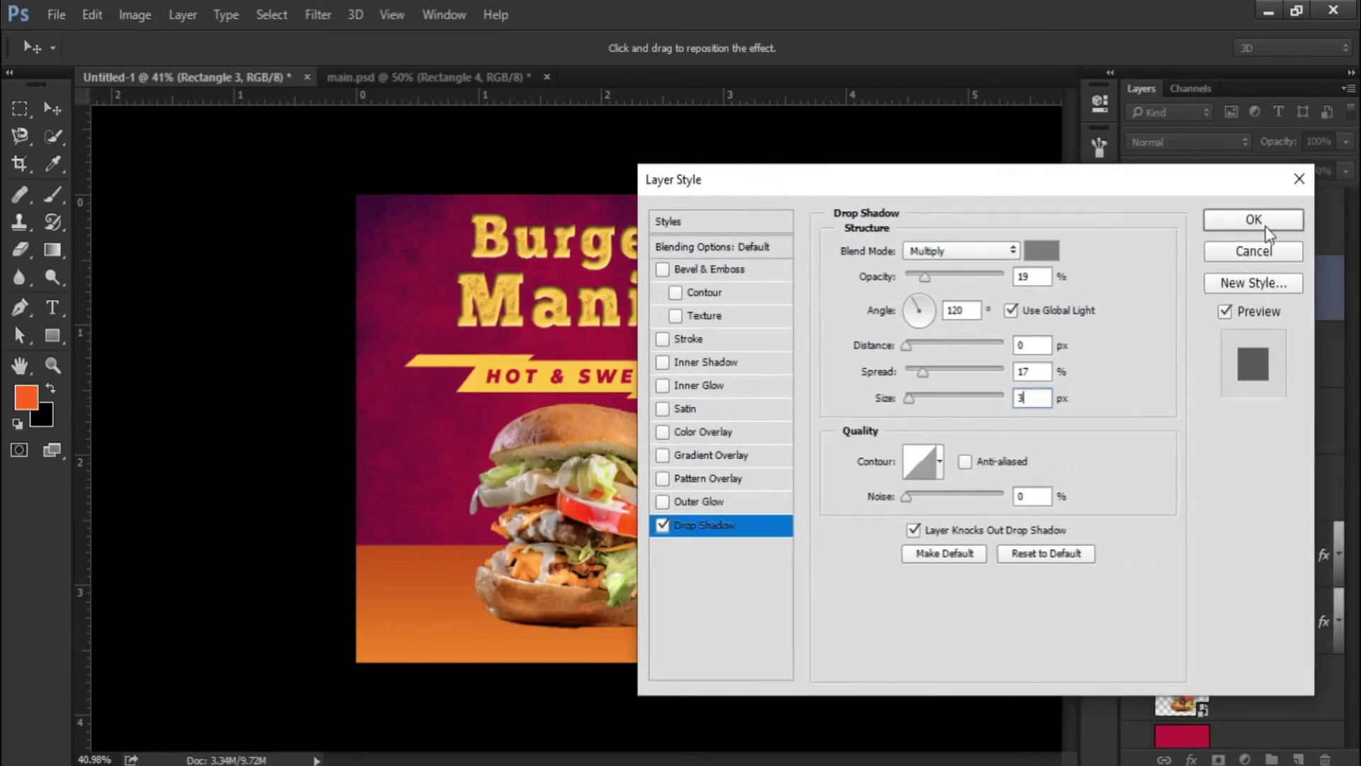
left_click(1256, 220)
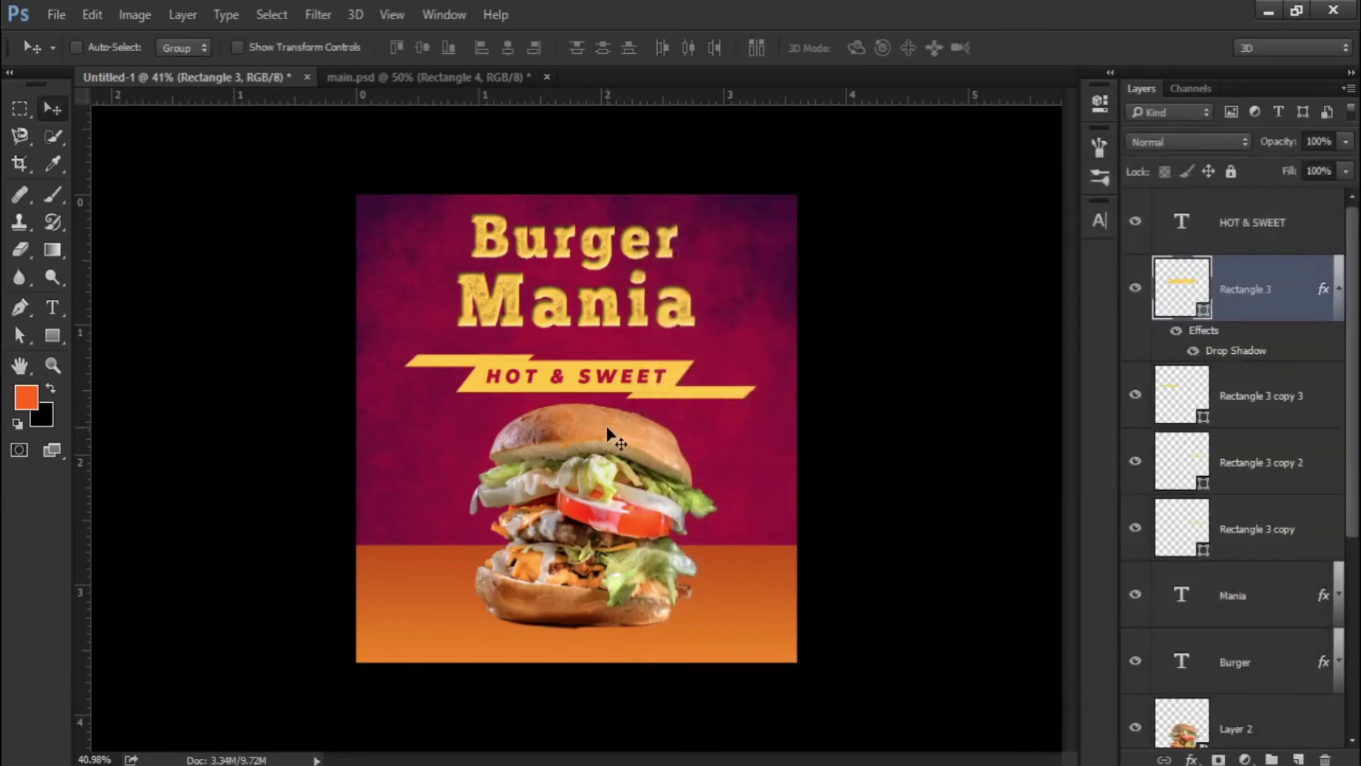
Step: Group the layers from HOT & SWEET to Rectangle 3 copy and start renaming the group 'Element'
scroll(606, 425, "up", 1)
scroll(606, 426, "up", 1)
scroll(606, 424, "up", 1)
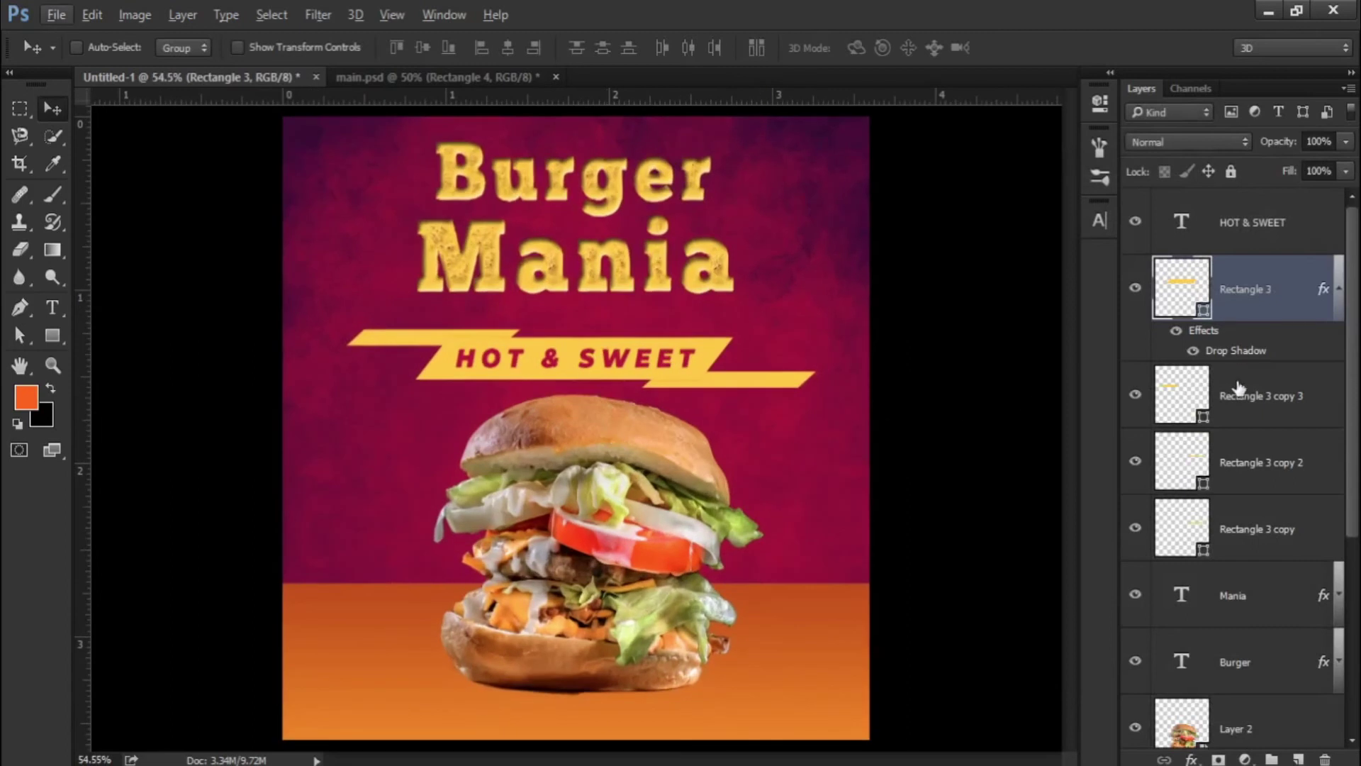
left_click(1338, 305)
left_click(1246, 471)
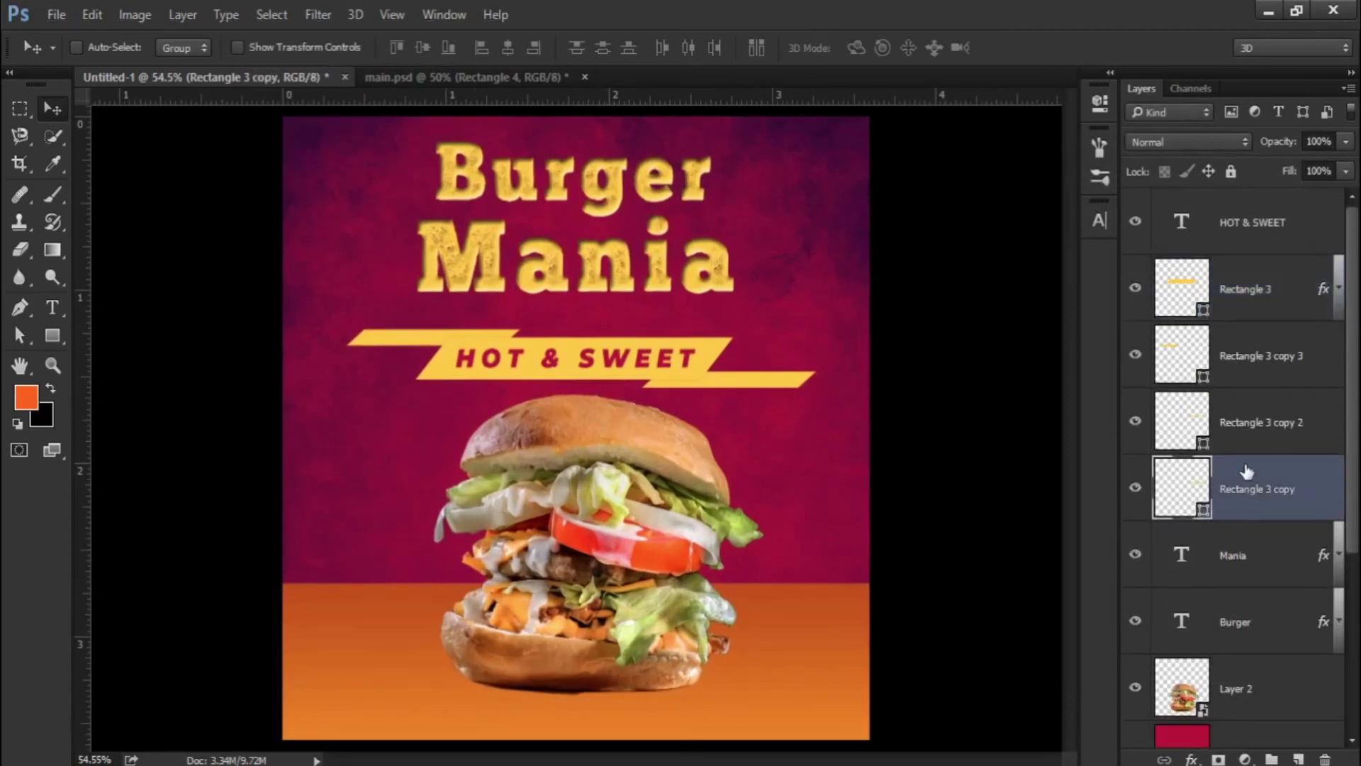
left_click(1237, 241, "shift")
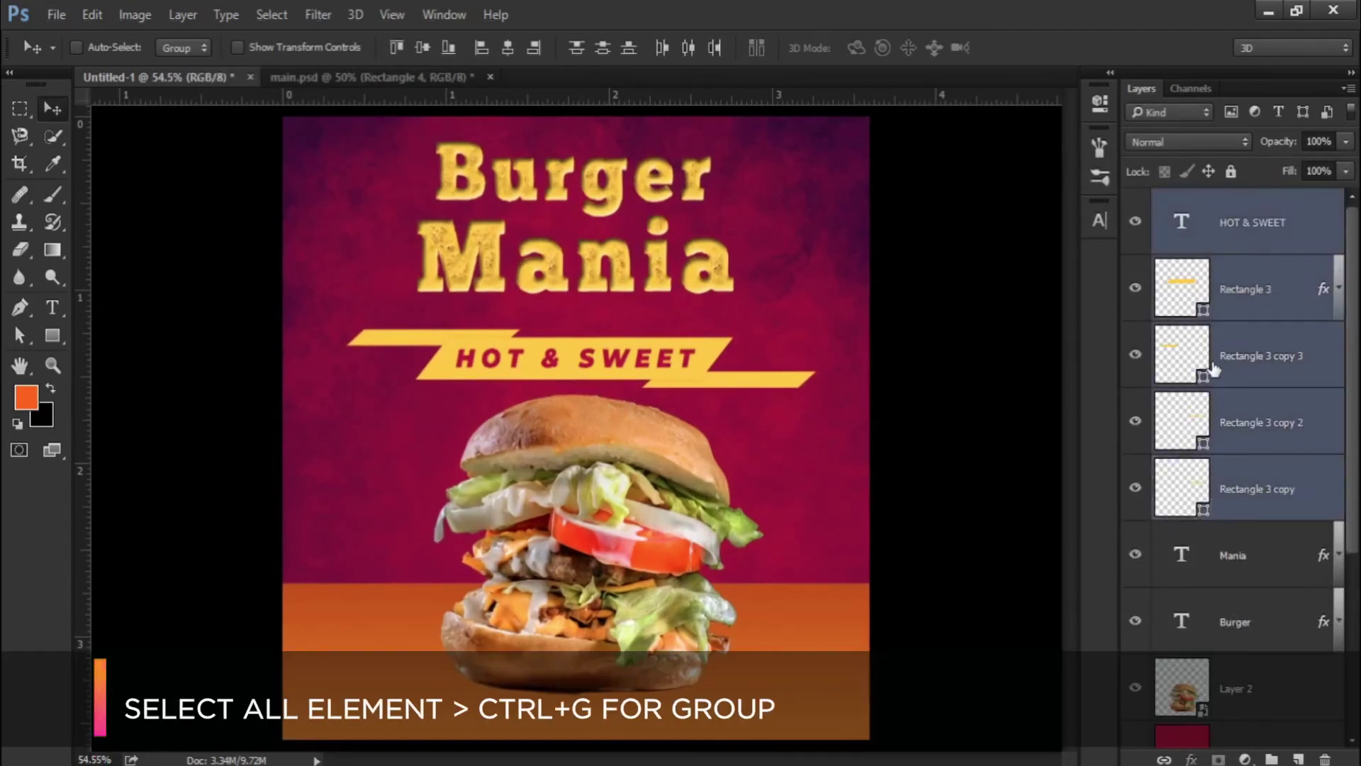
key("ctrl+g")
double_click(1209, 202)
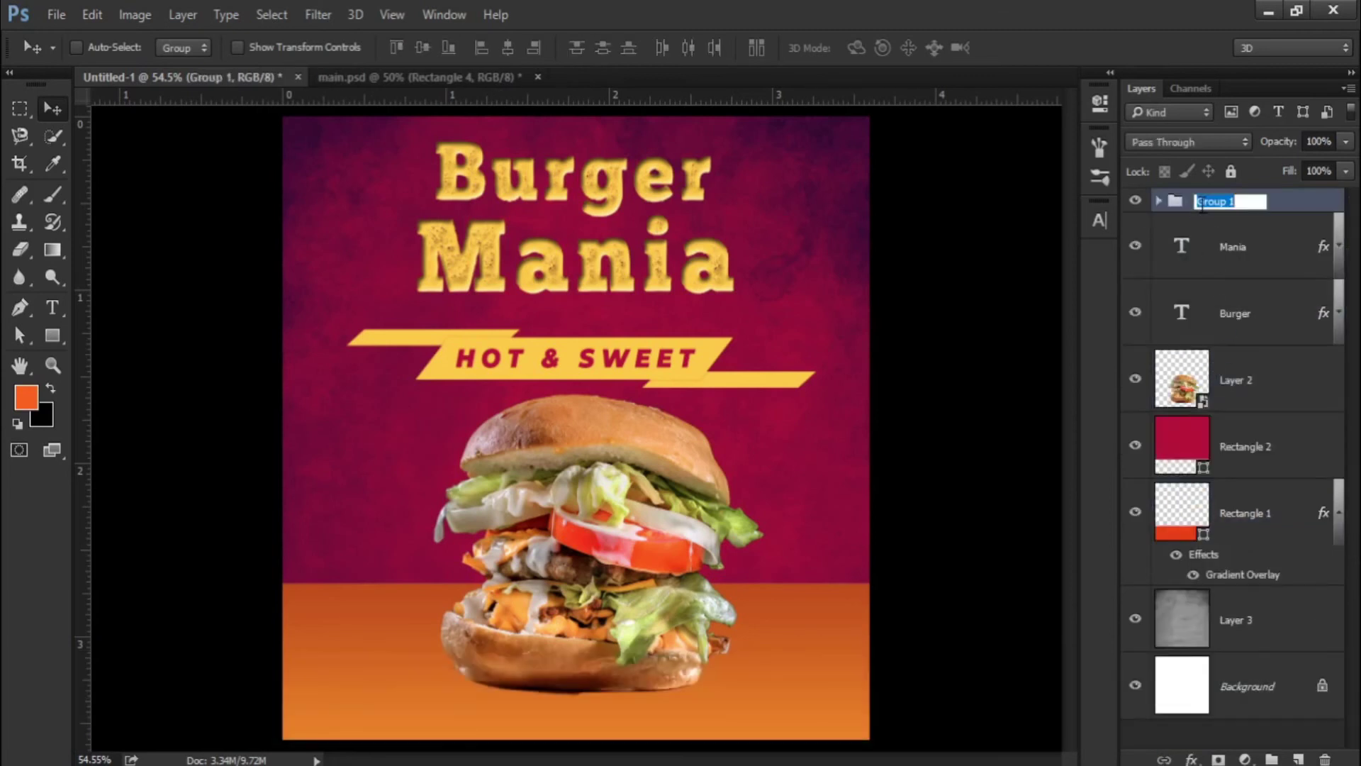
type("Eleme")
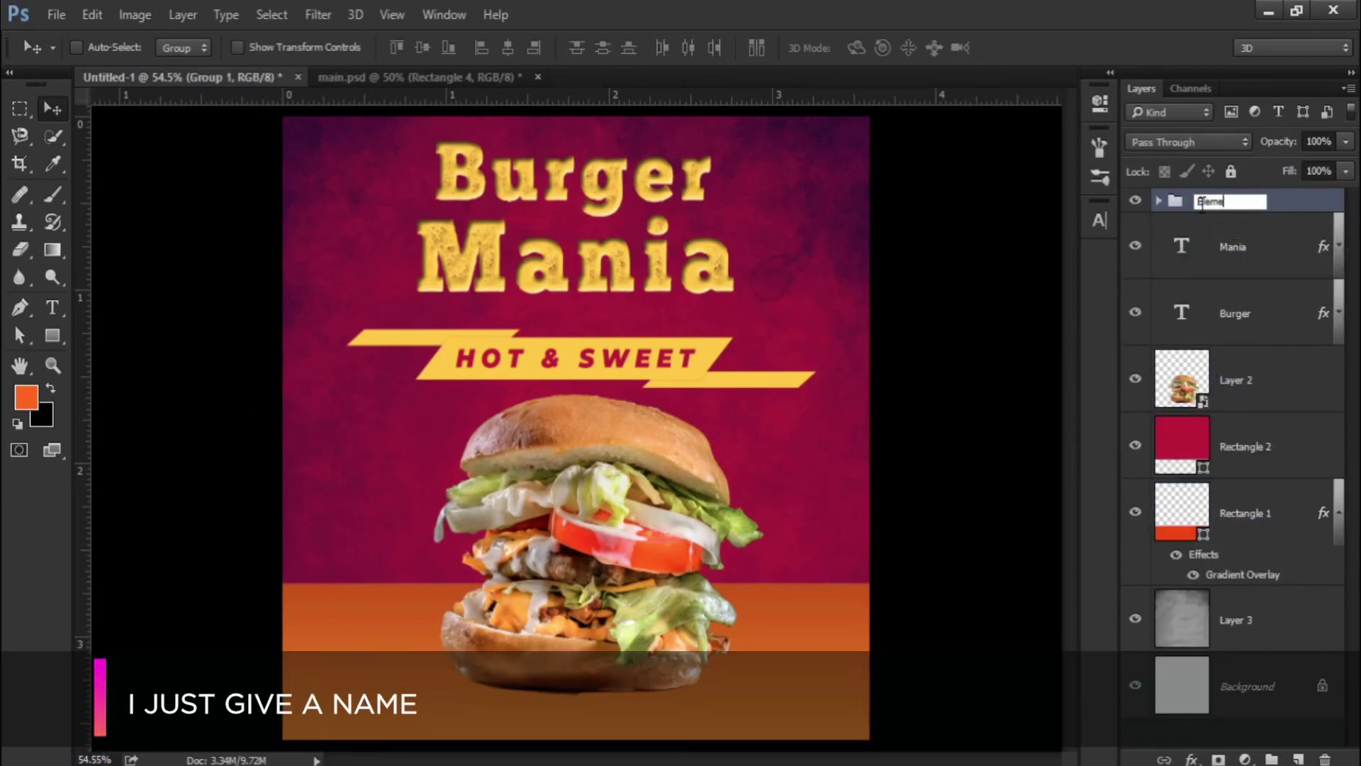
type("nt & text")
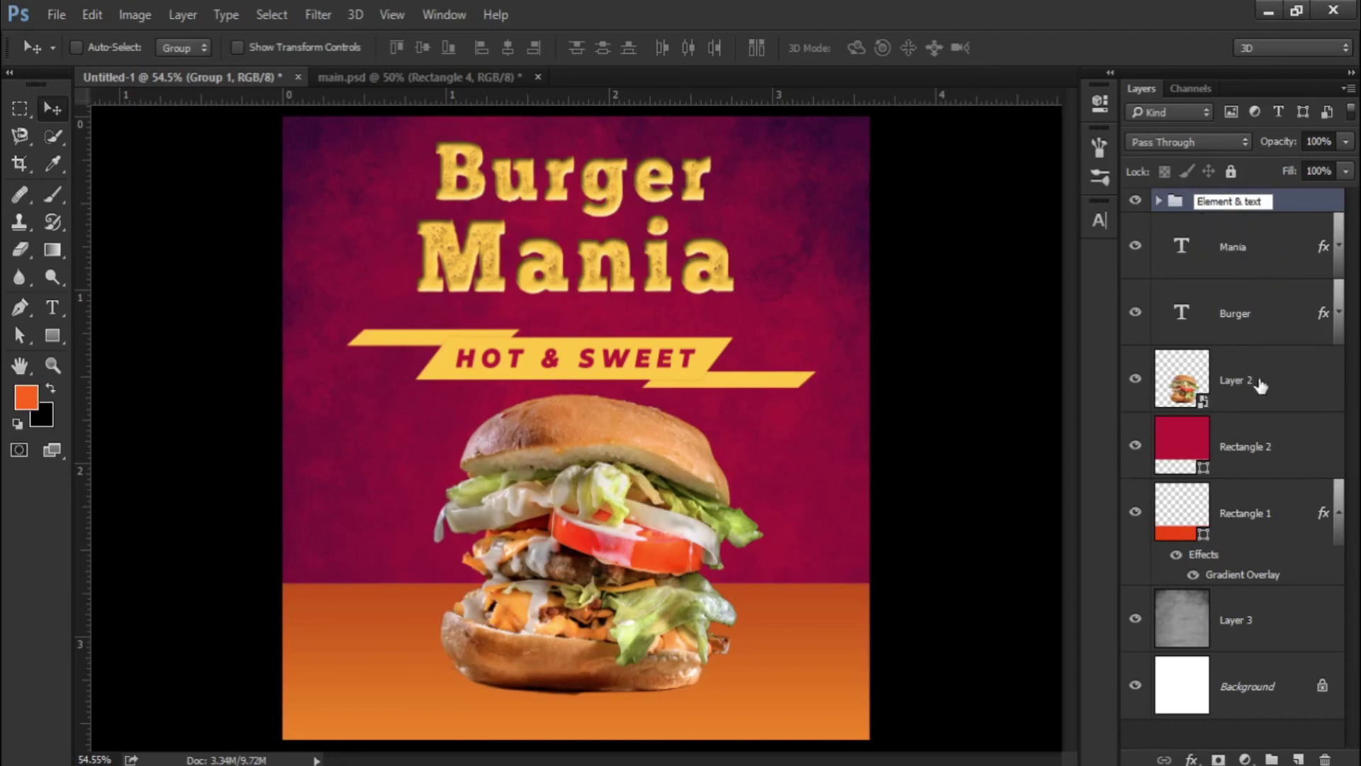
Step: Enlarge the burger on Layer 2 to about 75% by dragging its corners
left_click(1260, 385)
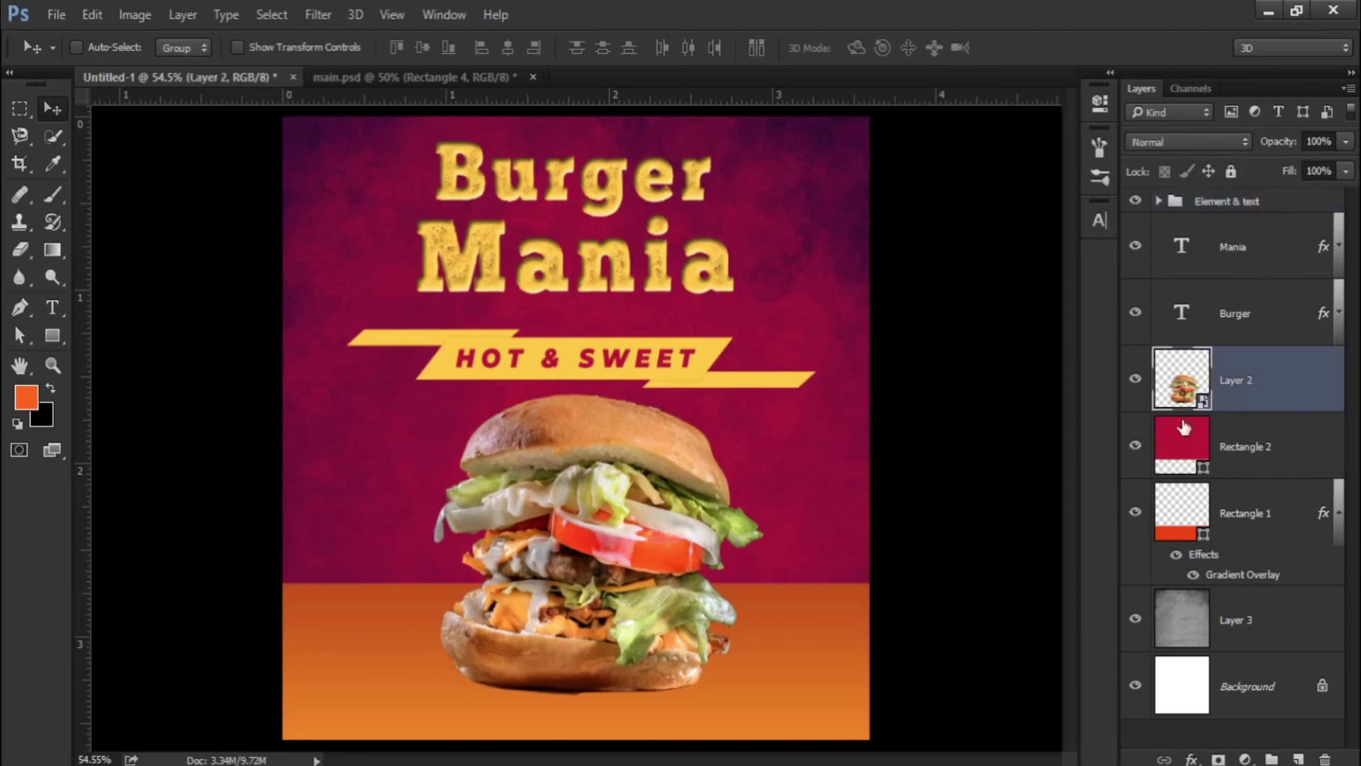
key("ctrl+t")
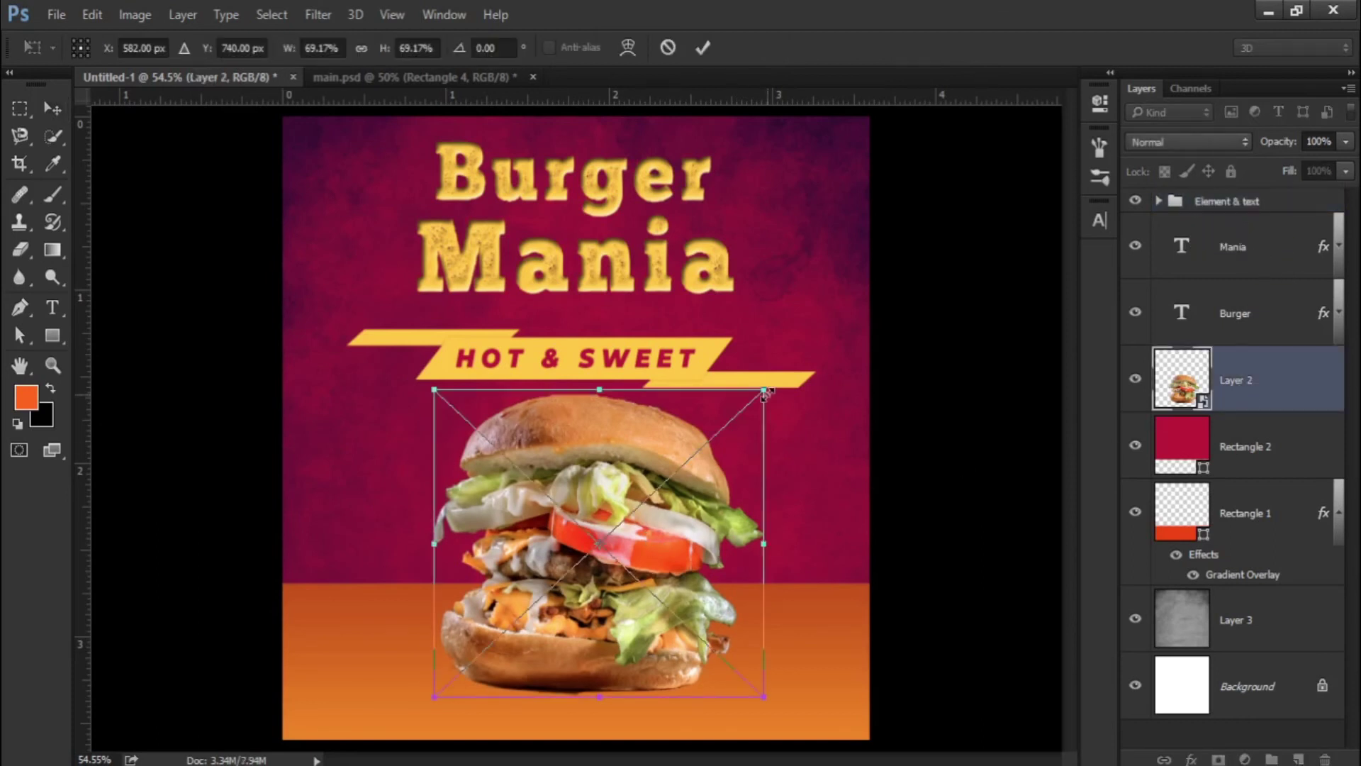
left_click_drag(766, 392, 777, 367)
left_click_drag(434, 368, 424, 357)
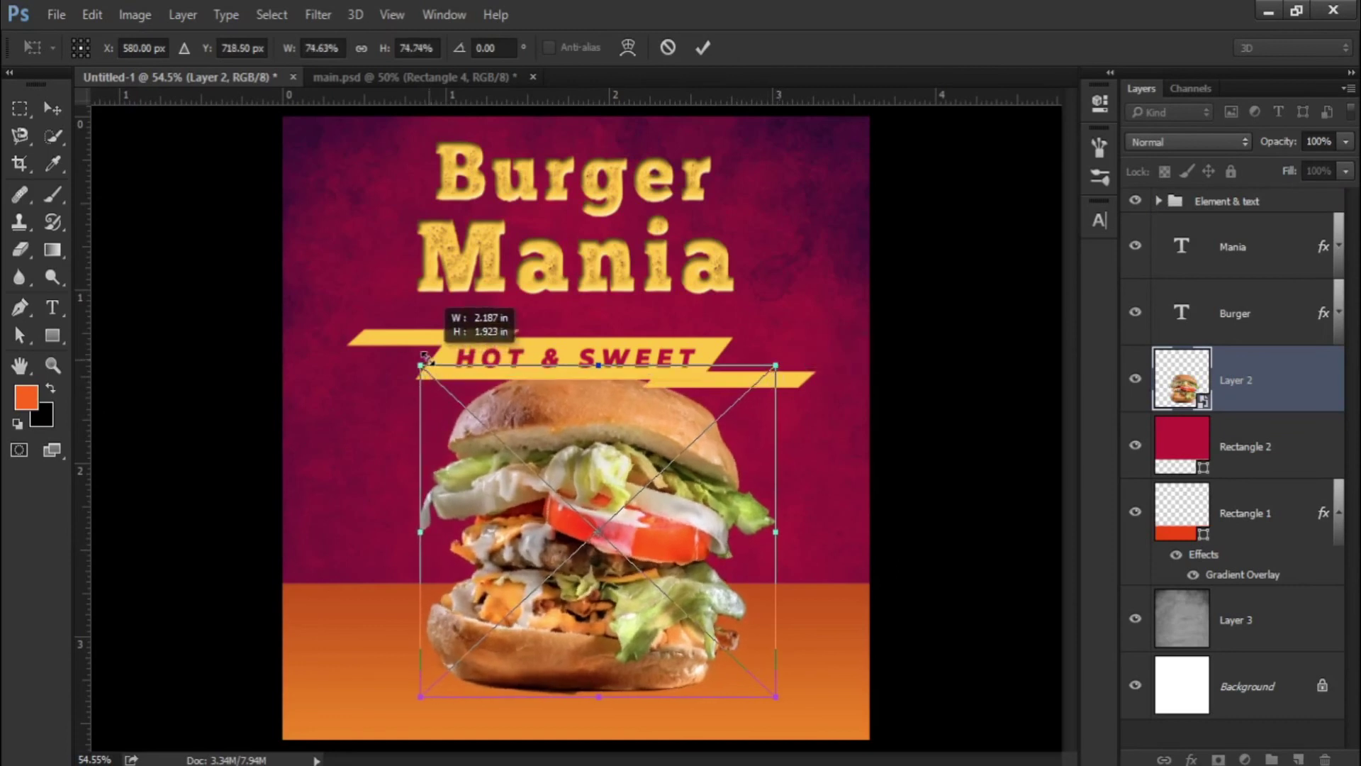
key("Return")
Step: Move the Element & text group beneath Layer 2 so the burger overlaps the banner
left_click_drag(1276, 212, 1276, 403)
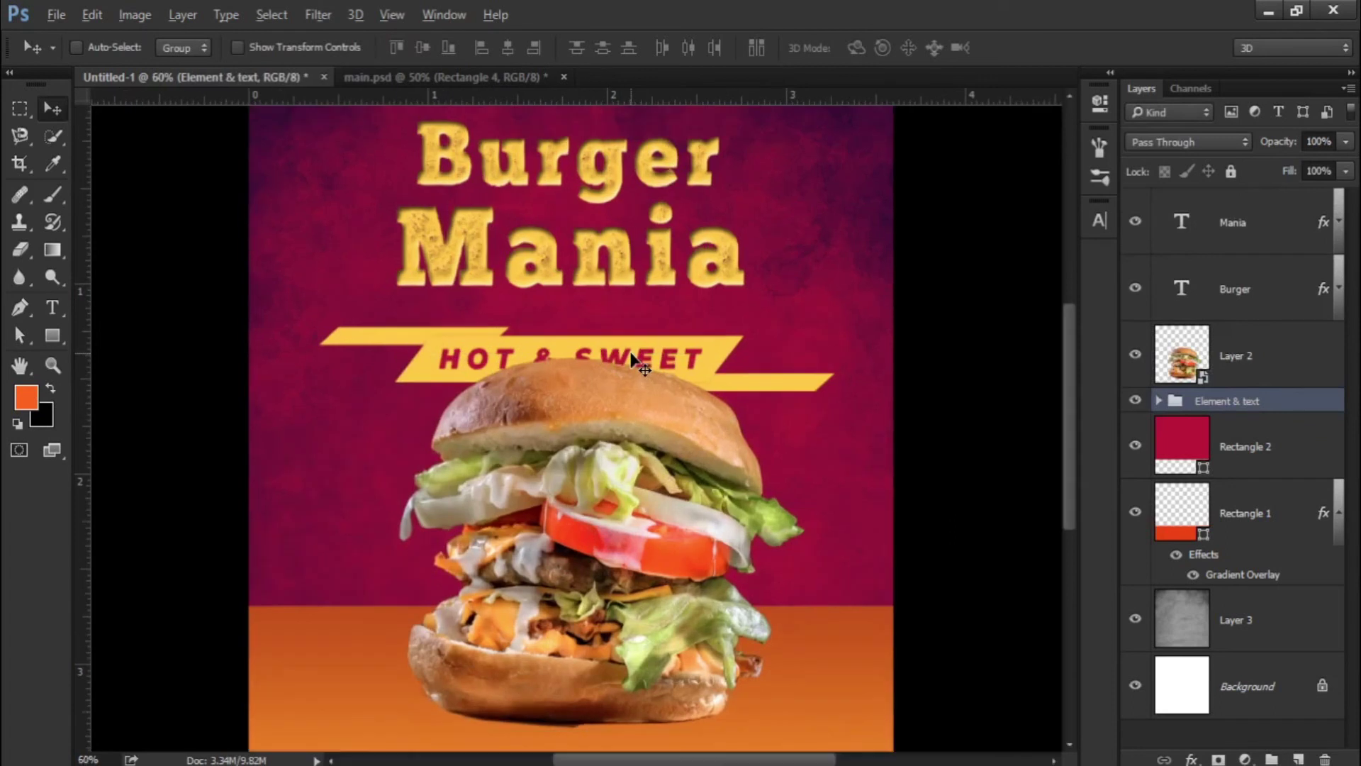
left_click(650, 578, "ctrl")
scroll(650, 577, "down", 2)
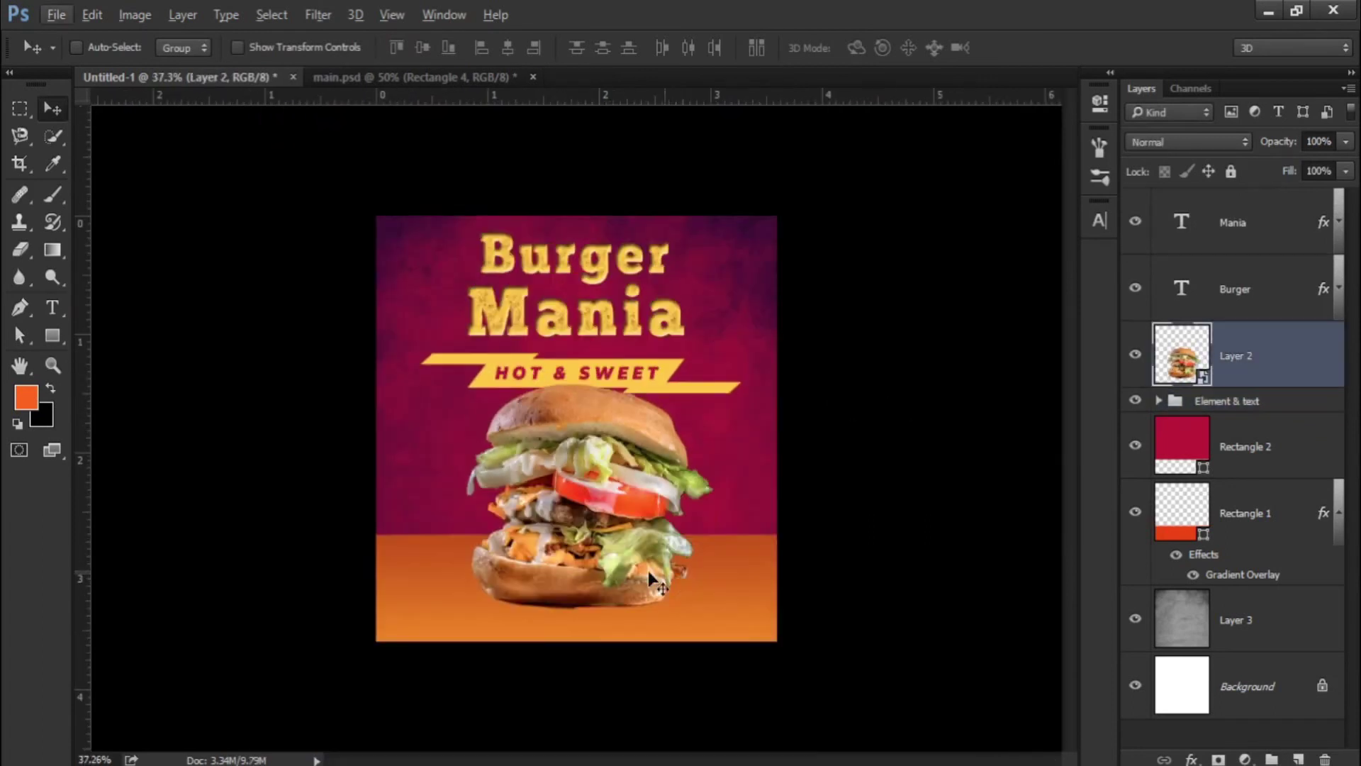
Step: Choose a soft round 175 px brush at 0% hardness with black as foreground
left_click(52, 201)
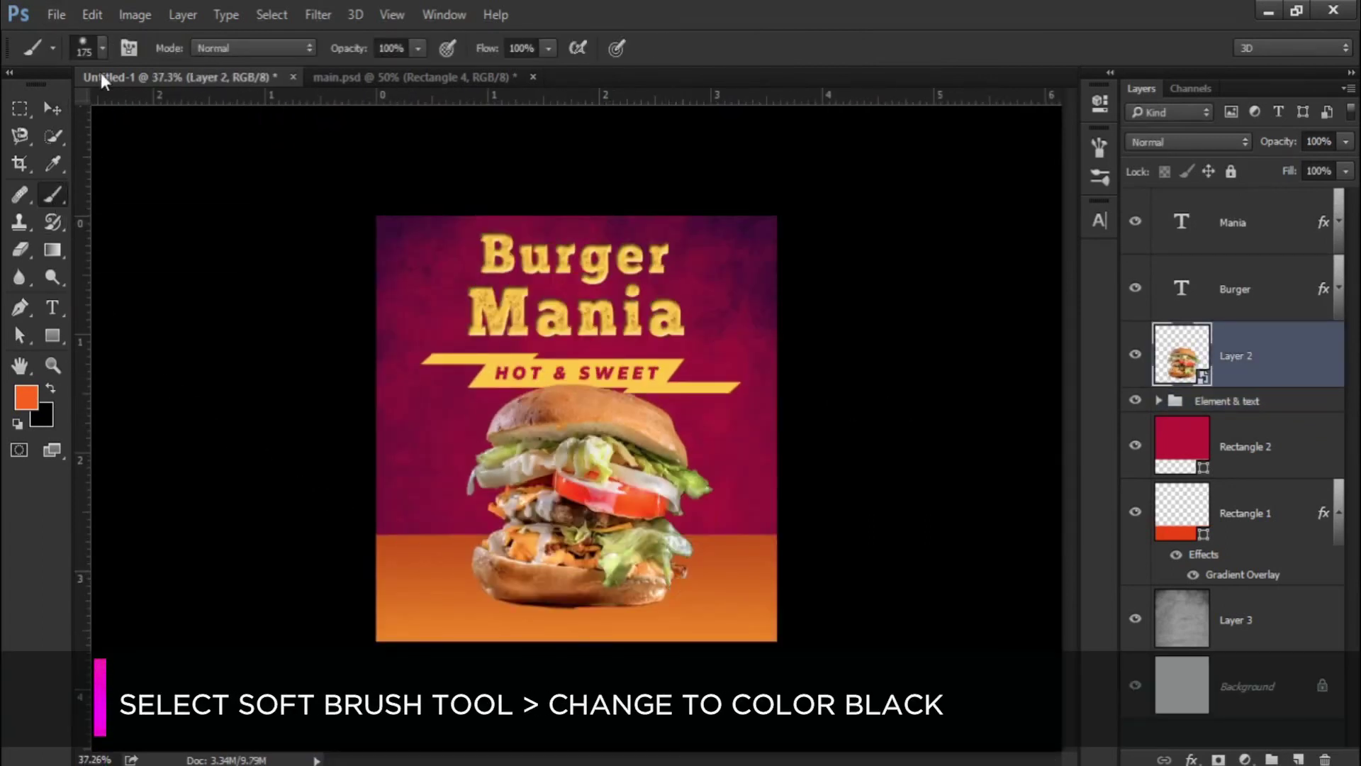
left_click(104, 44)
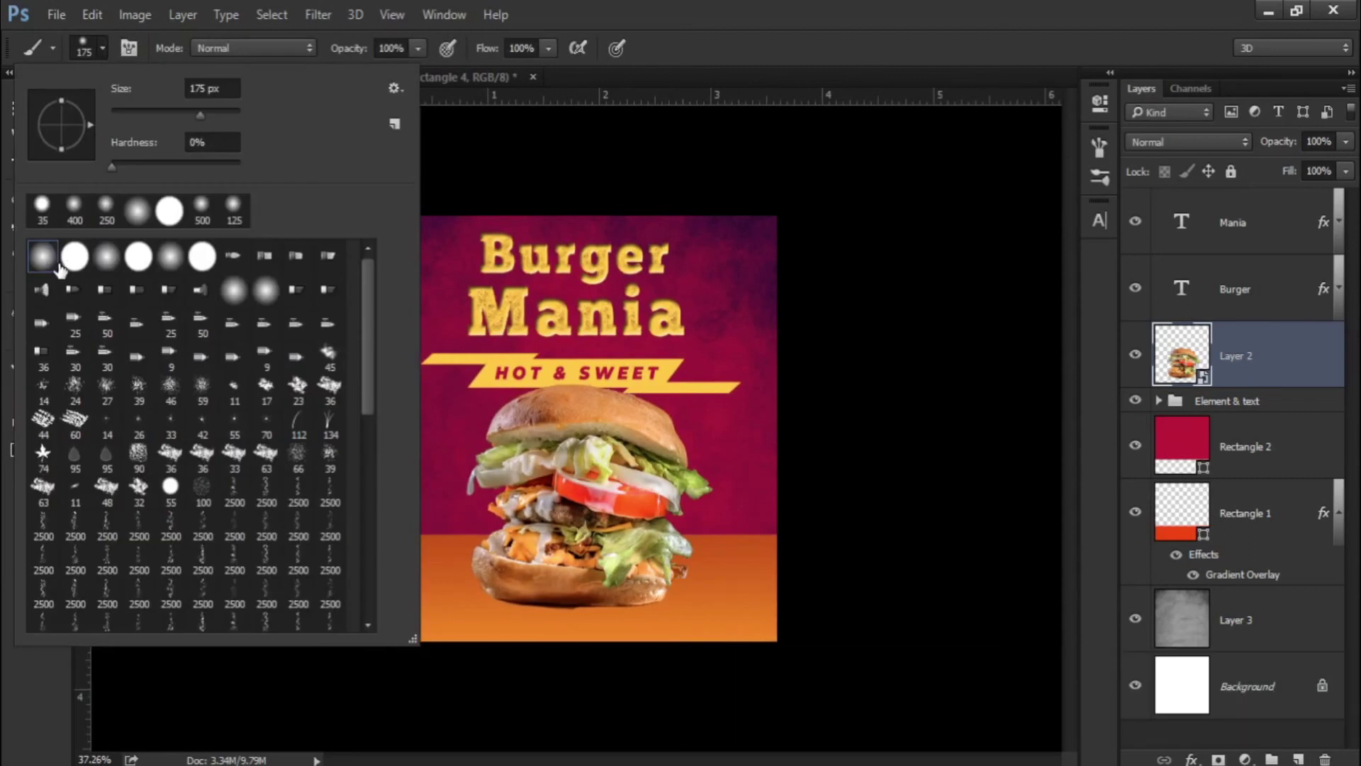
left_click(103, 45)
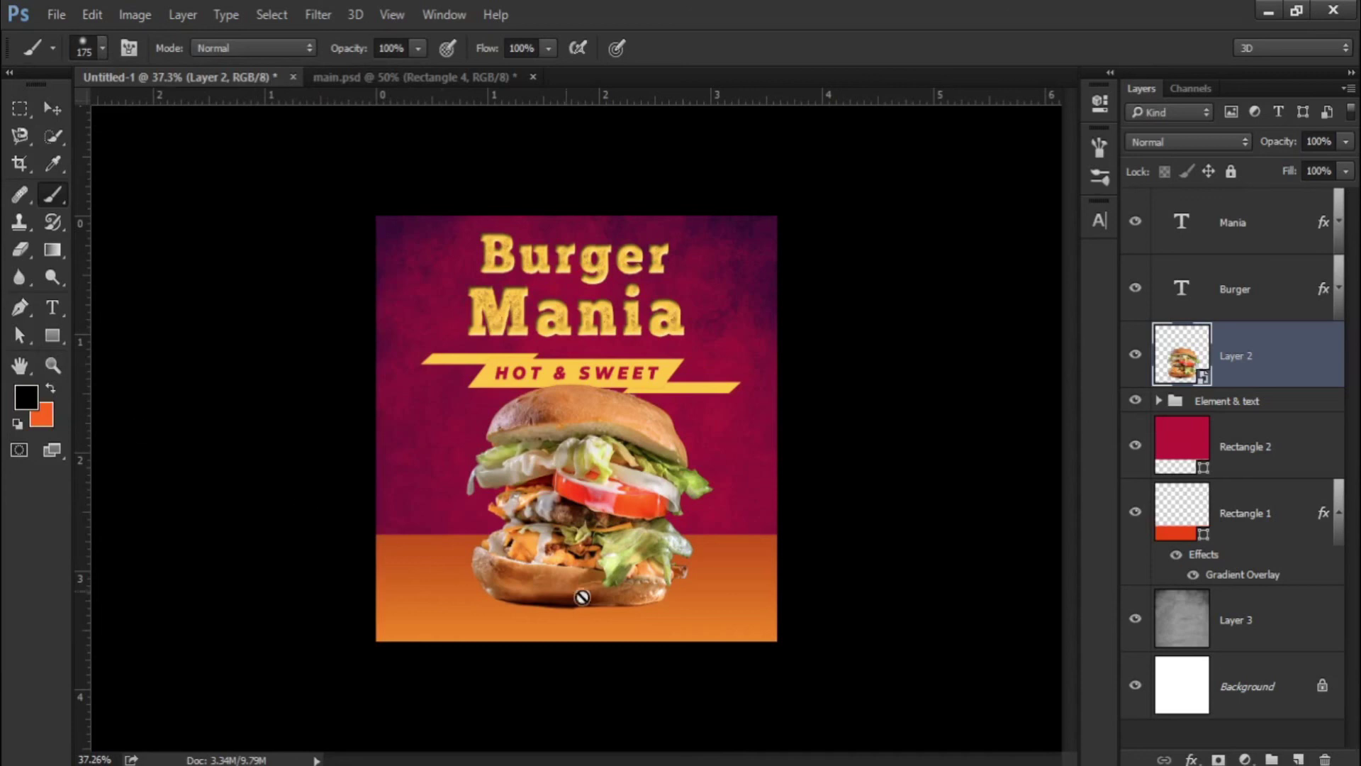
scroll(608, 587, "up", 1)
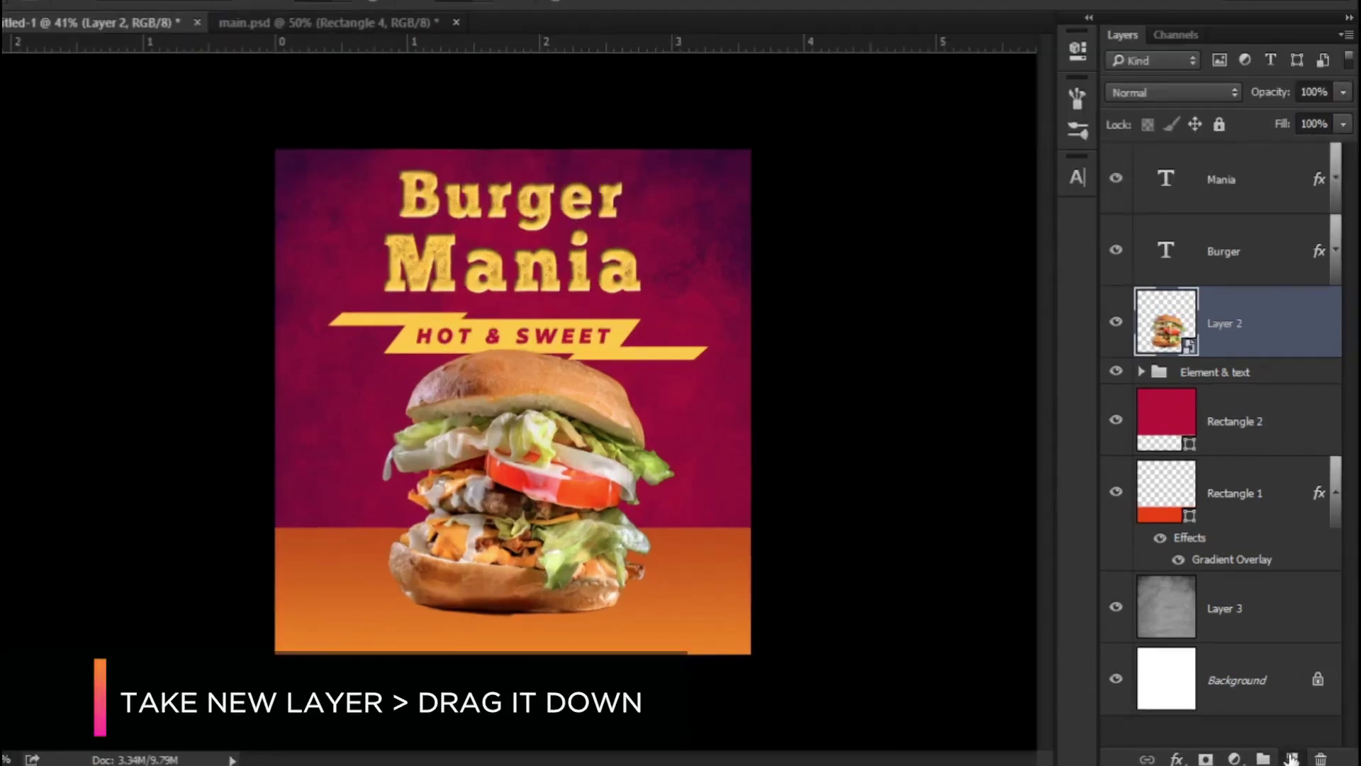
Step: Add Layer 4 beneath the burger layer and paint a large soft black dab on it
left_click(1298, 759)
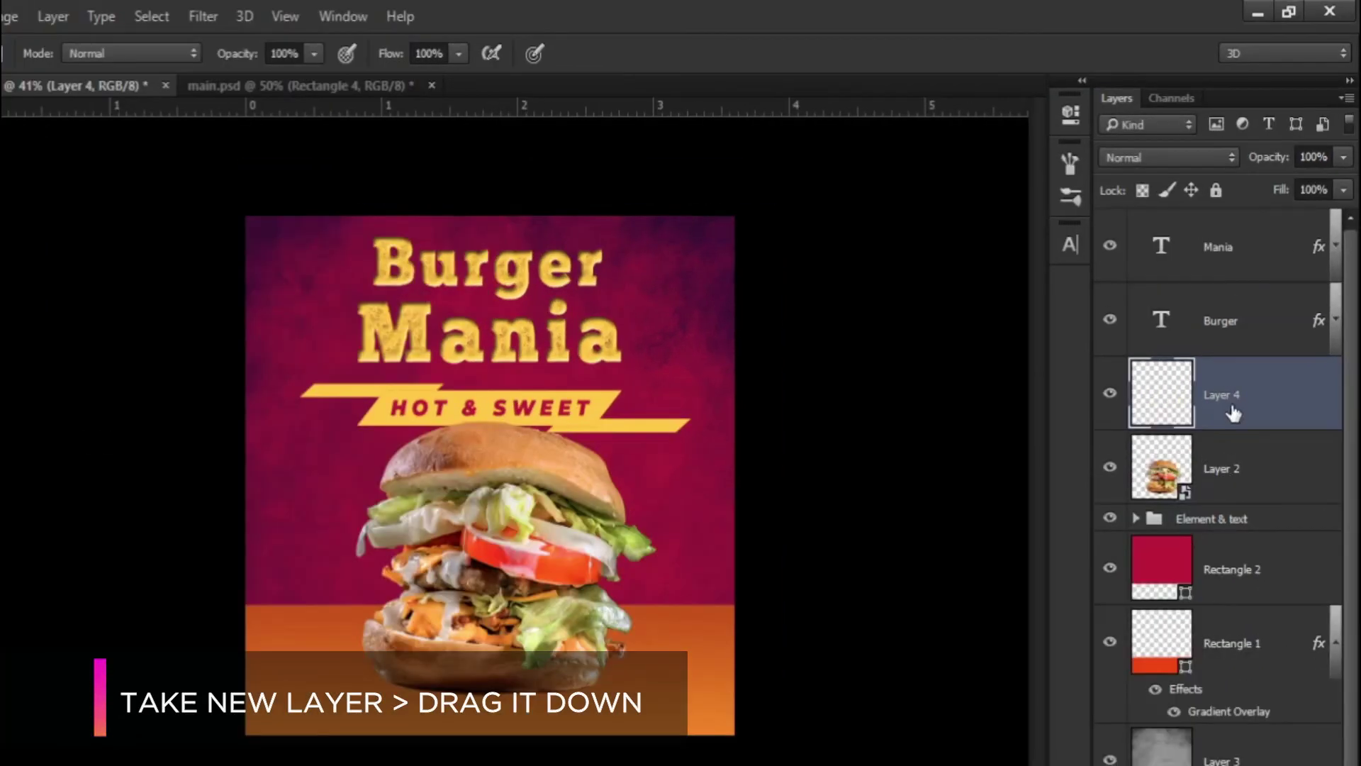
left_click_drag(1234, 413, 1234, 502)
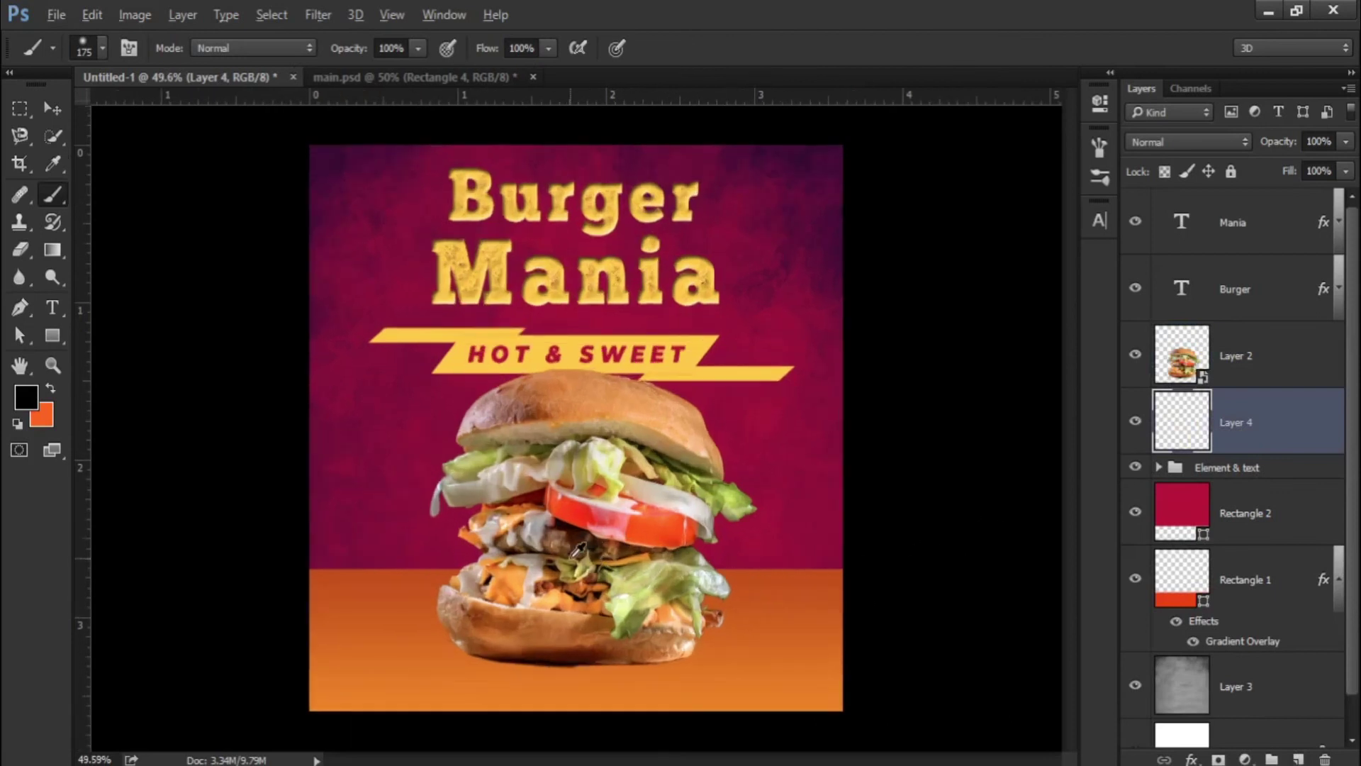
key("bracketright")
key("bracketright")
key("bracketright")
key("bracketright")
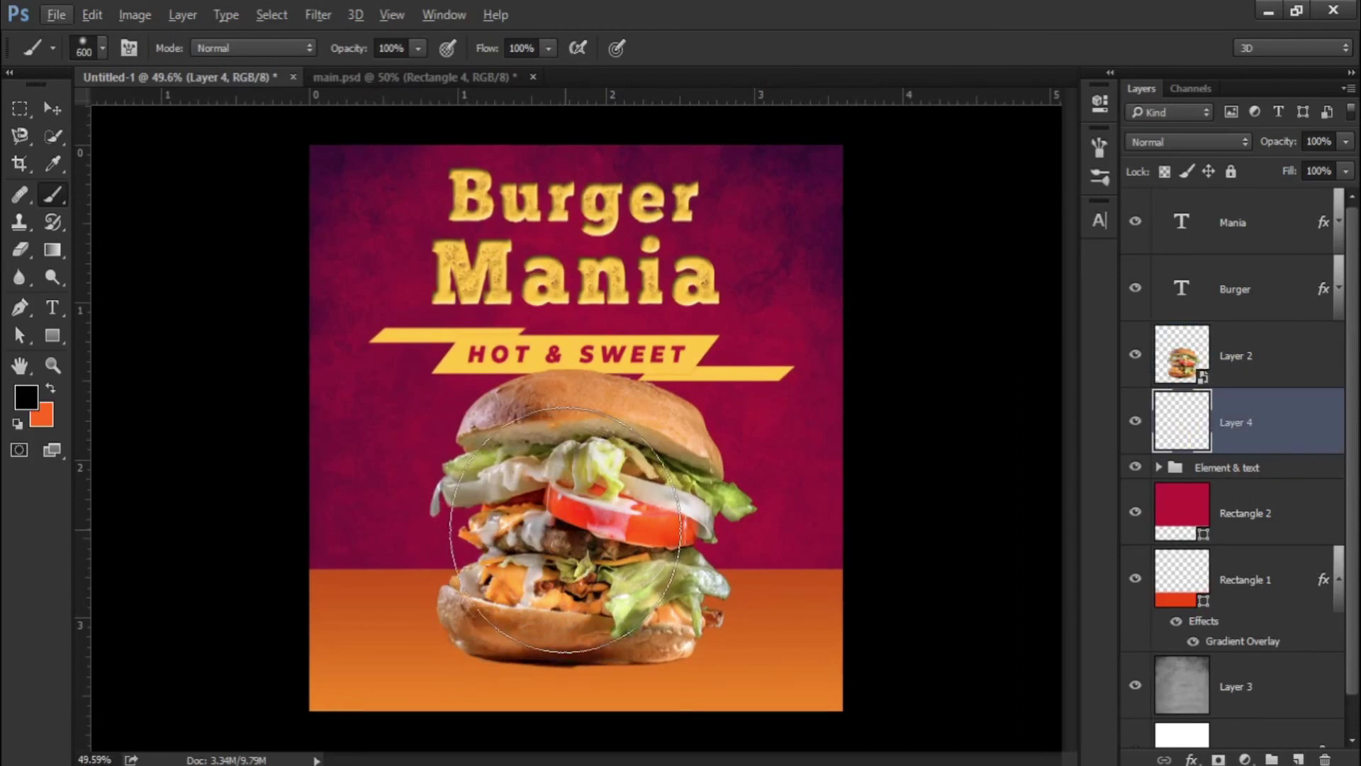
left_click(565, 529)
left_click(53, 110)
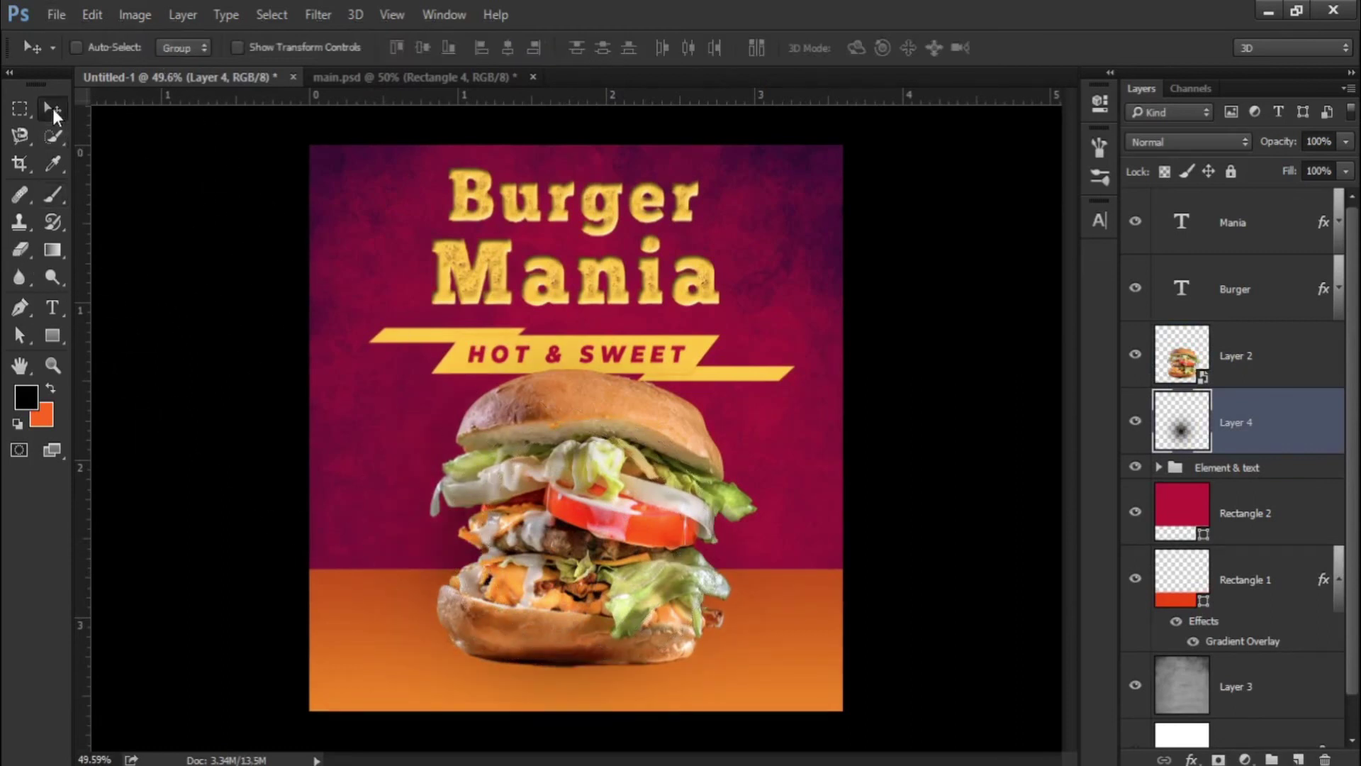
Step: Transform the black dab into a flat shadow wider than the burger, just under the bottom bun
key("ctrl+t")
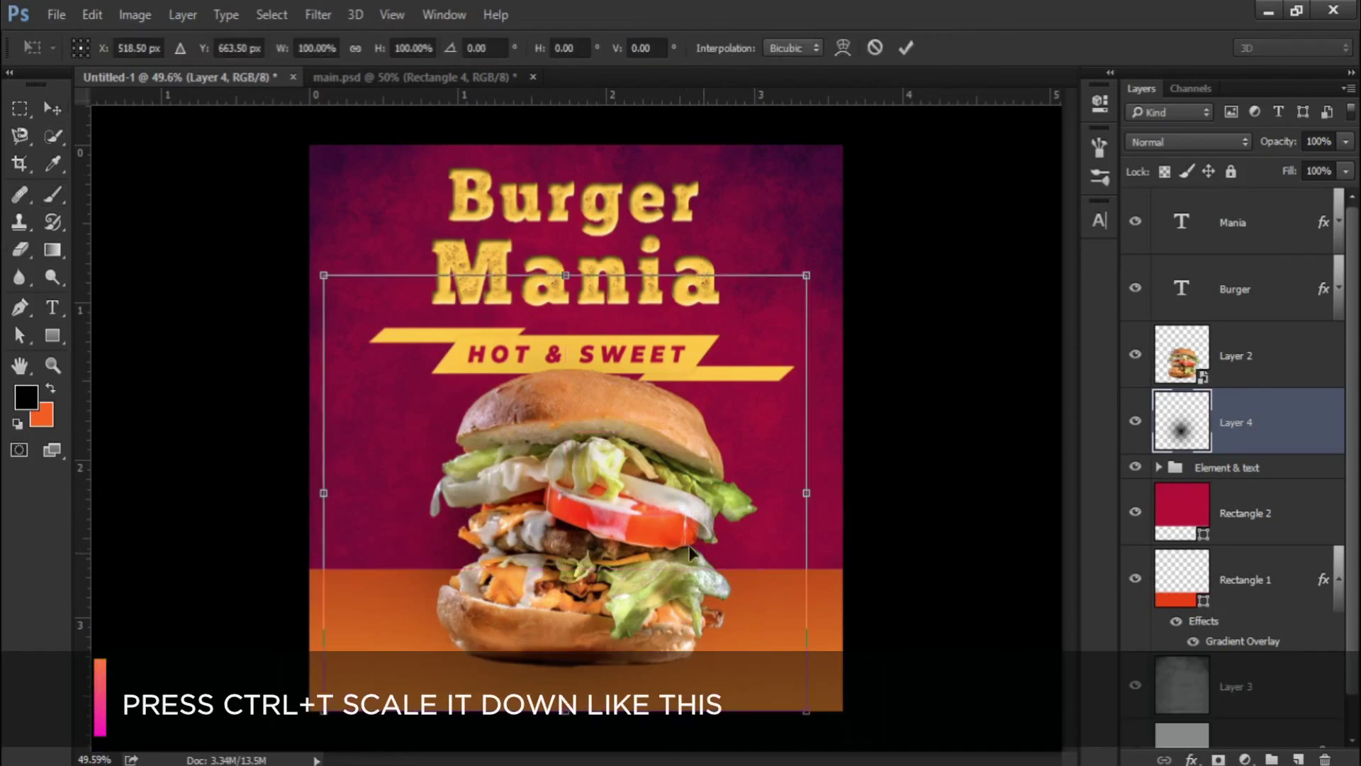
left_click_drag(565, 275, 565, 568)
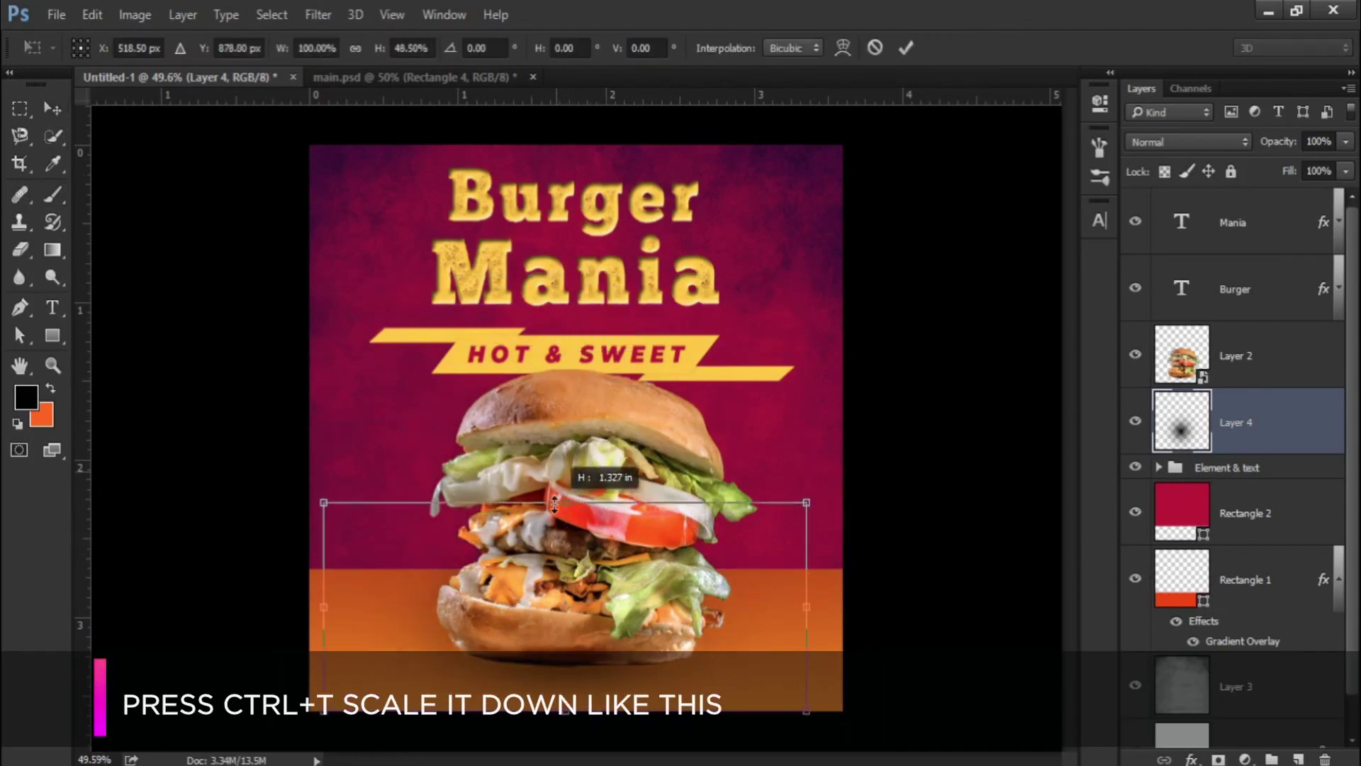
left_click_drag(565, 711, 564, 684)
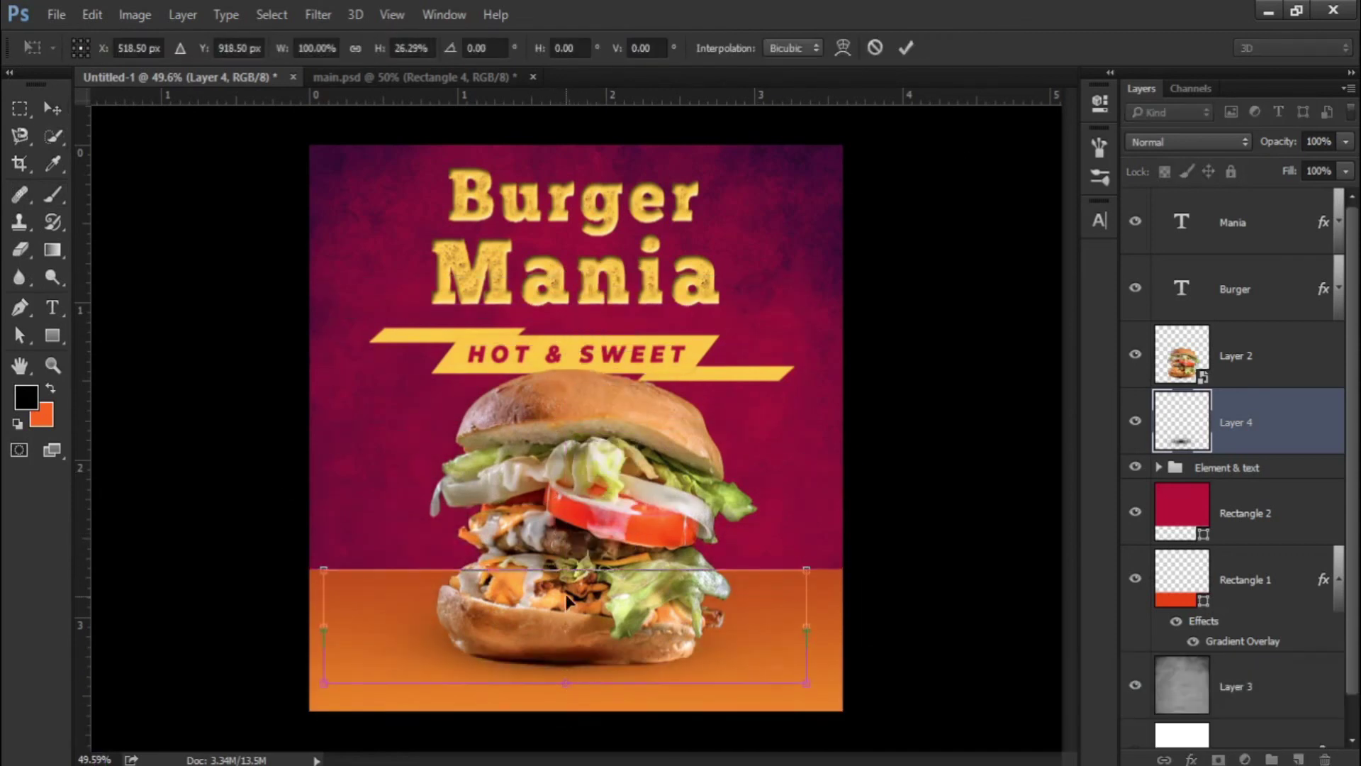
left_click_drag(571, 569, 575, 618)
left_click_drag(807, 640, 852, 650)
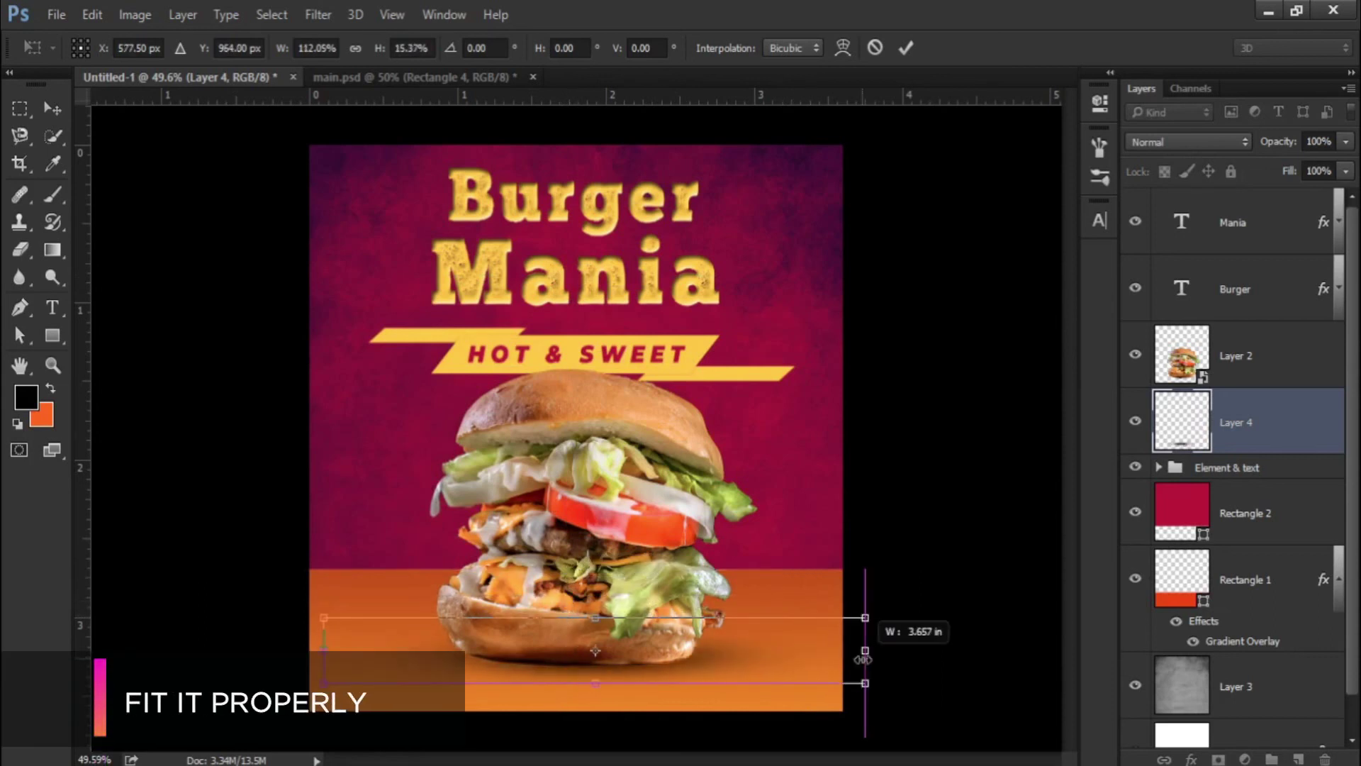
left_click_drag(324, 640, 298, 650)
left_click_drag(575, 617, 576, 641)
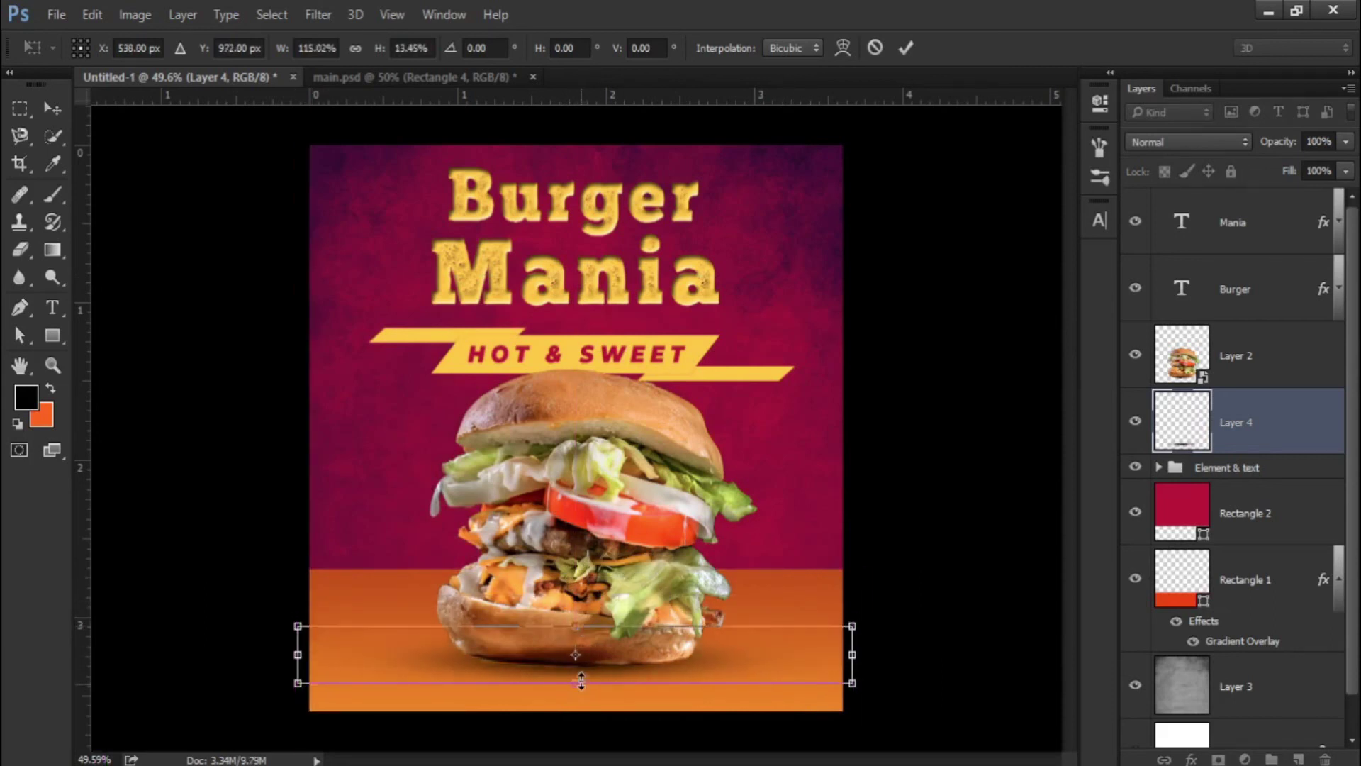
key("Return")
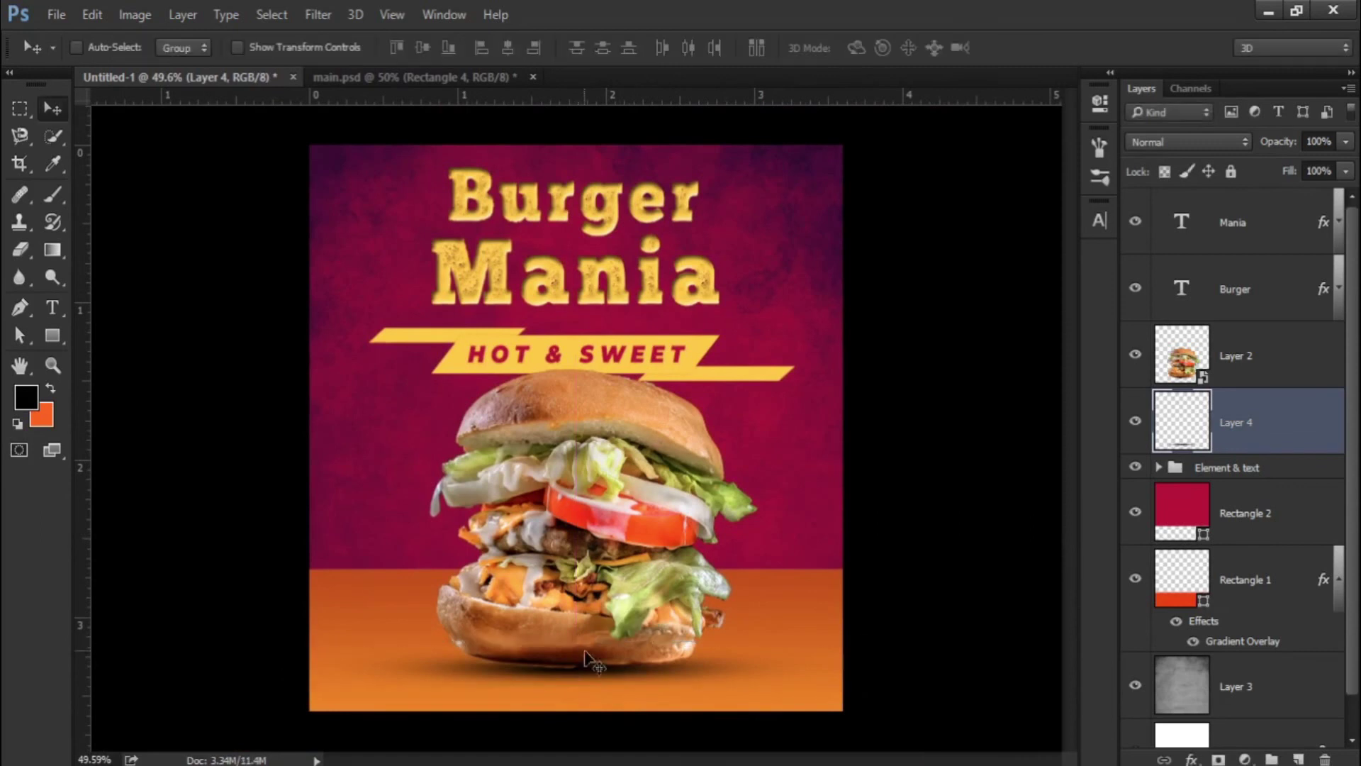
key("ctrl+minus")
scroll(594, 659, "up", 1)
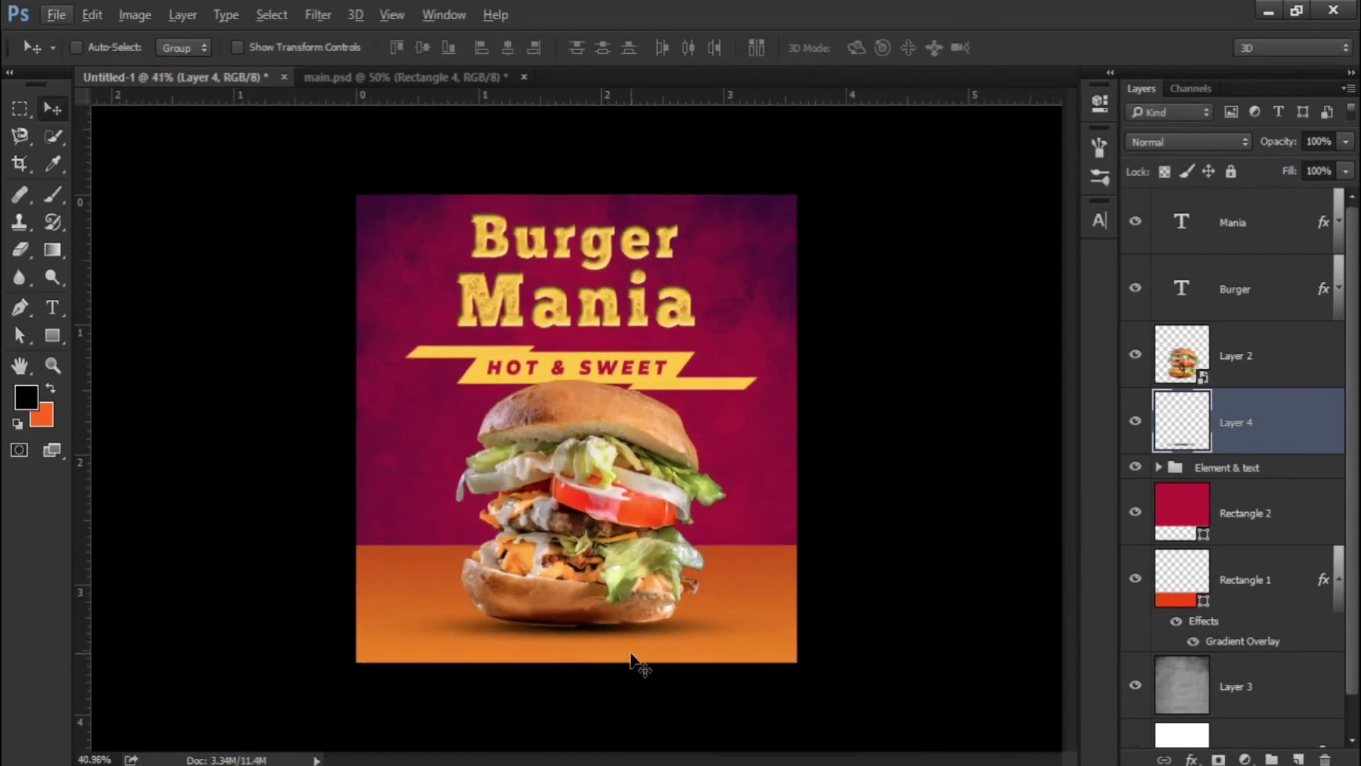
Step: Duplicate the shadow as Layer 4 copy and set its opacity to 48%
key("ctrl+j")
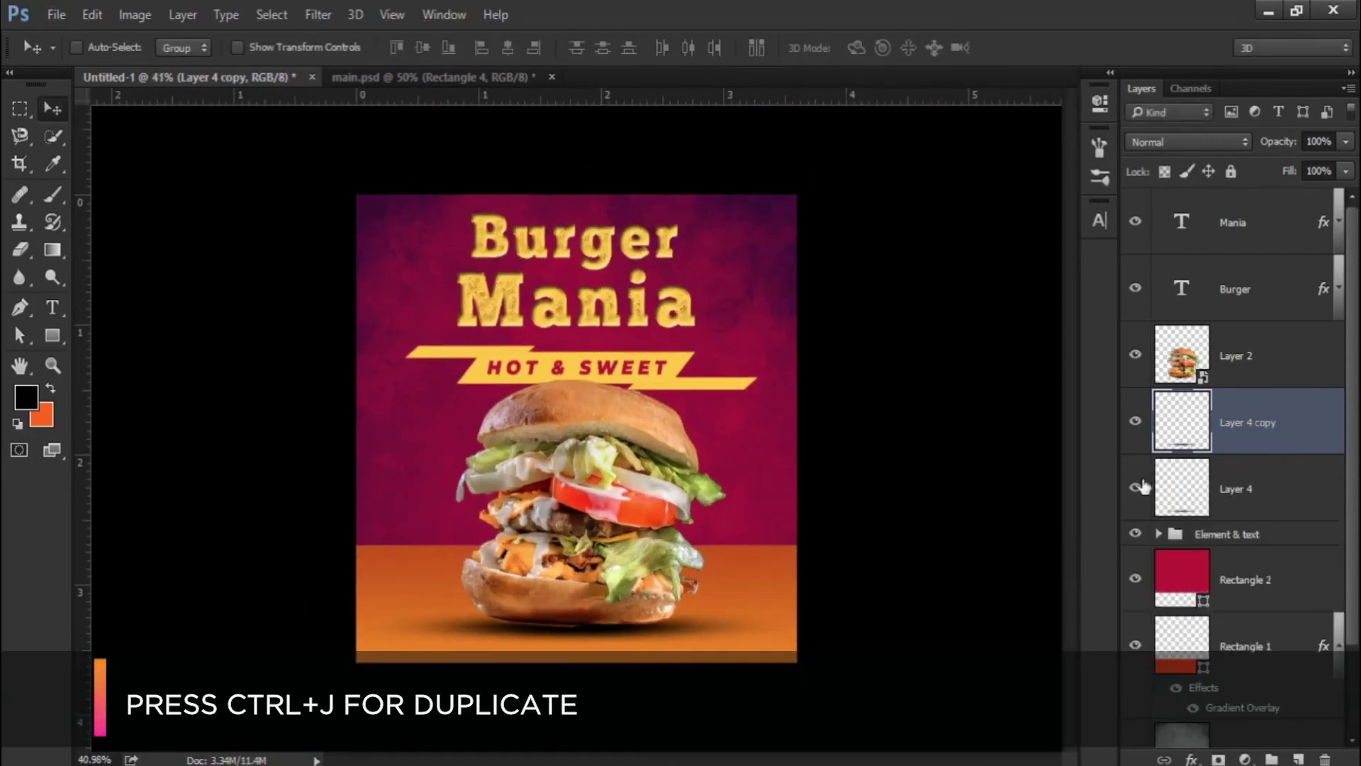
scroll(633, 648, "up", 2)
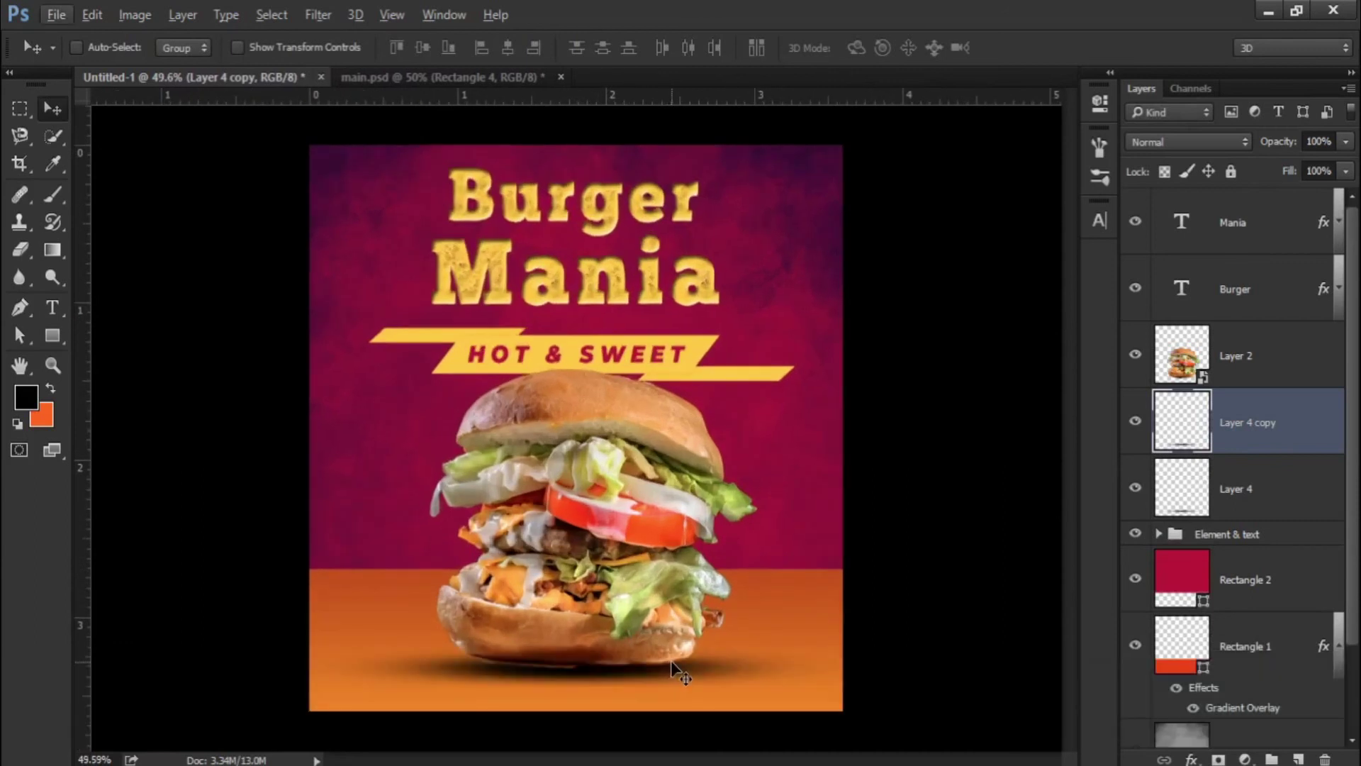
left_click(1344, 141)
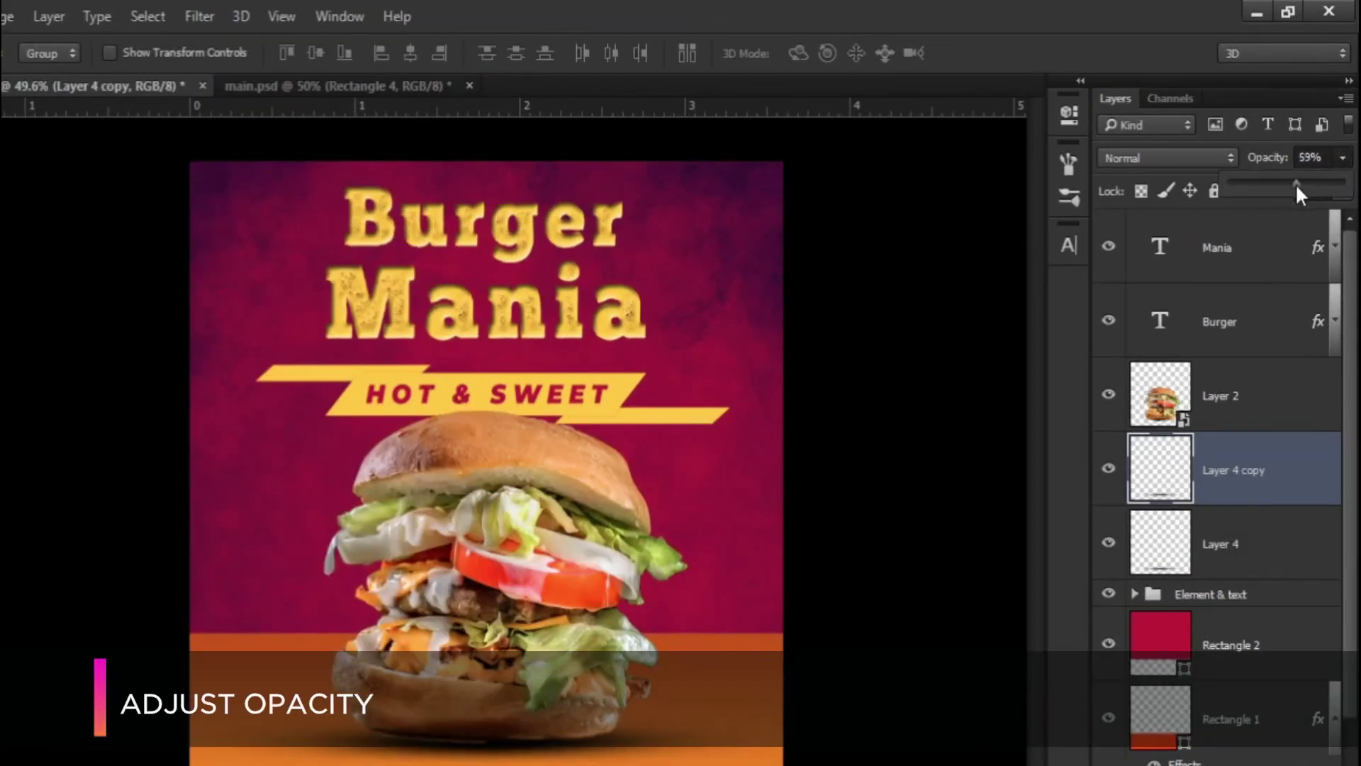
left_click_drag(1295, 186, 1284, 183)
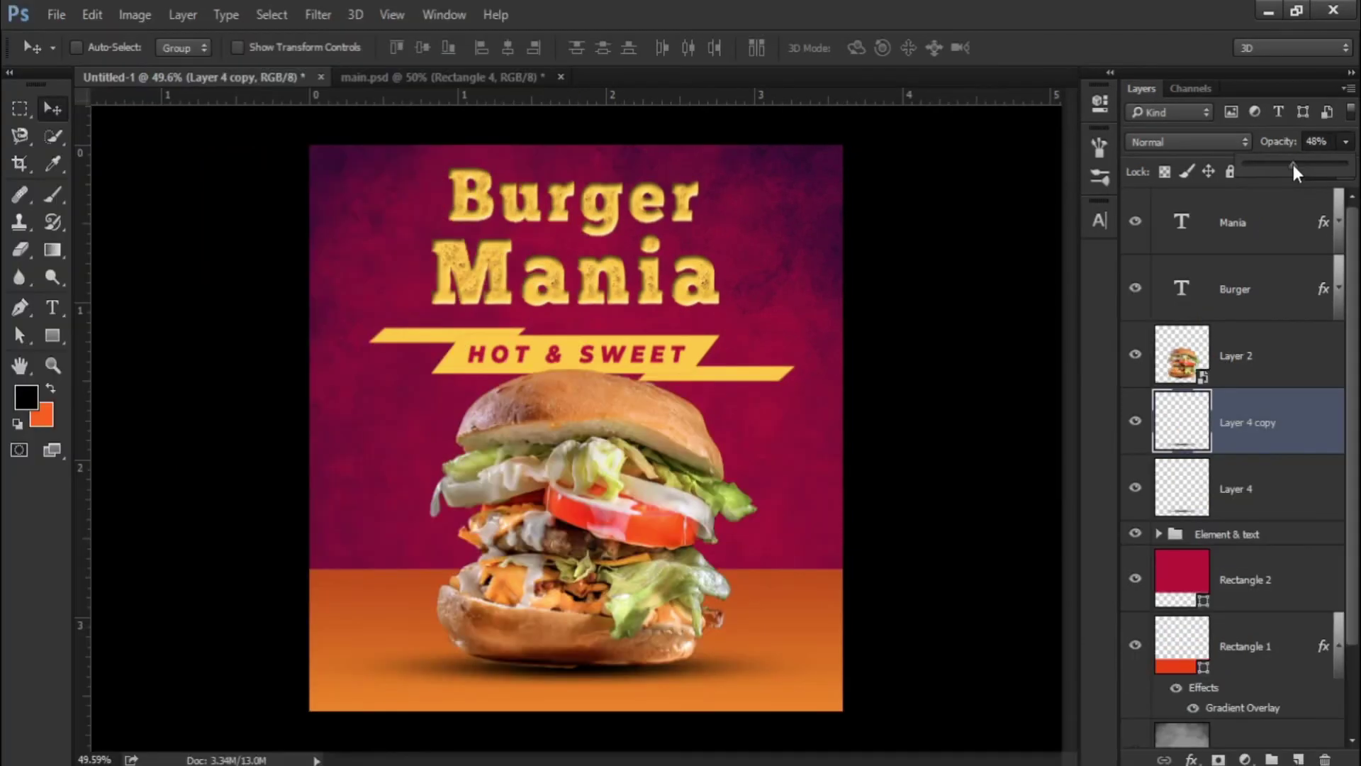
Step: Group Layer 4, Layer 4 copy and Layer 2 into a group named 'burger'
left_click(1255, 508, "shift")
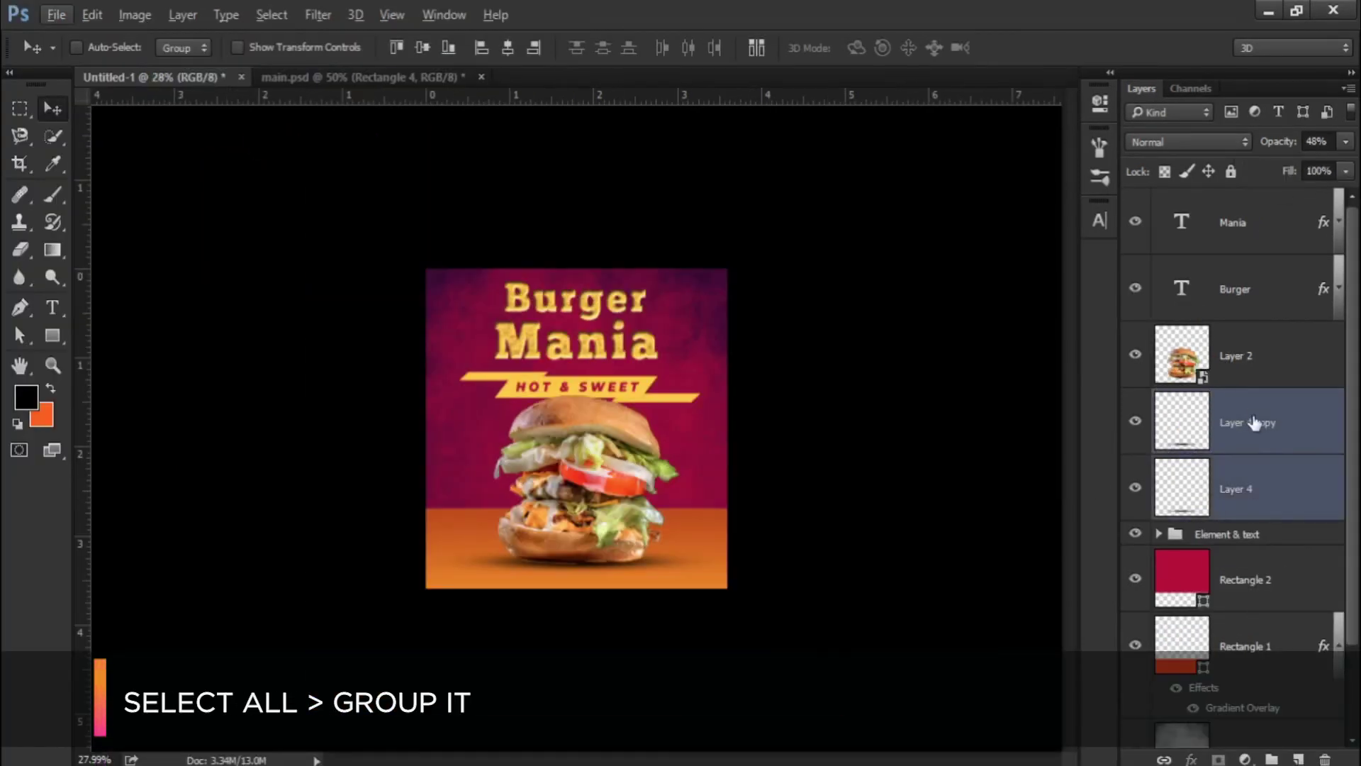
left_click(1247, 363, "shift")
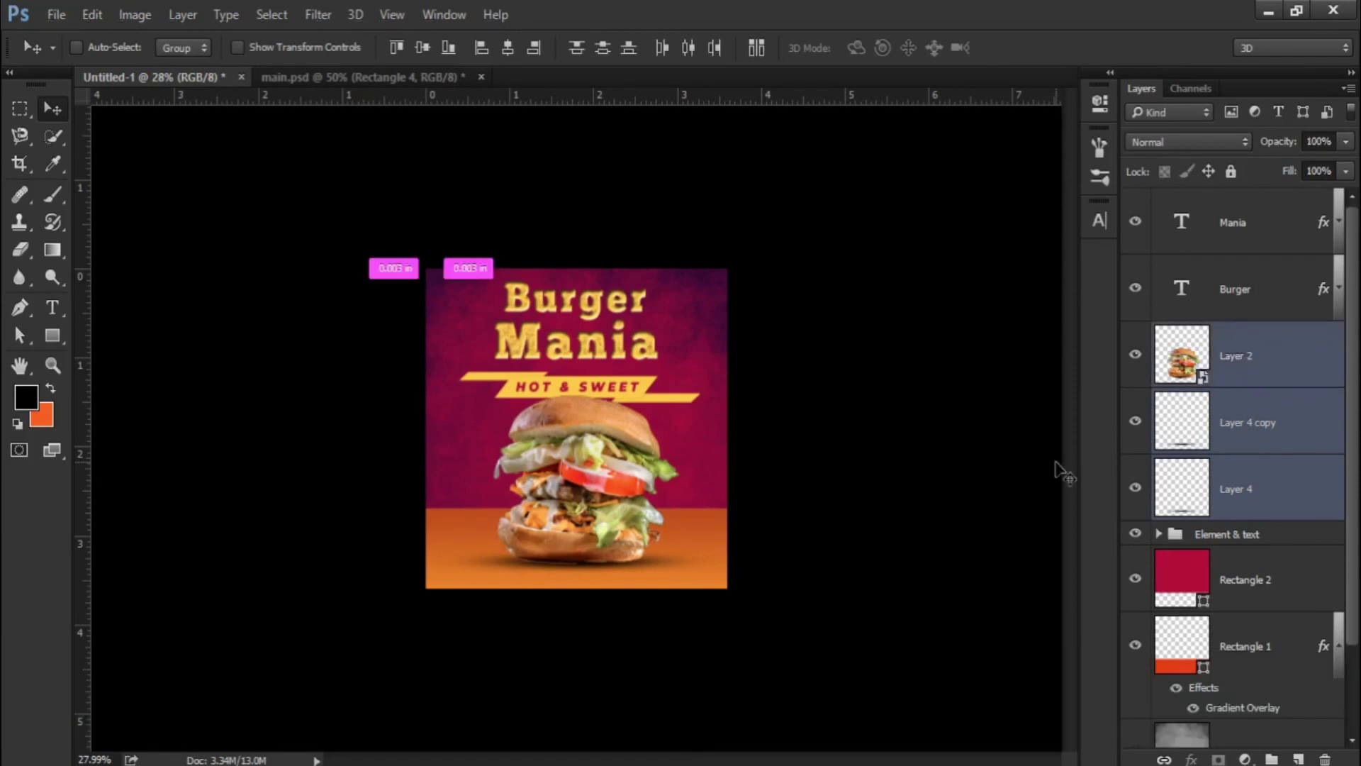
key("ctrl+g")
double_click(1212, 335)
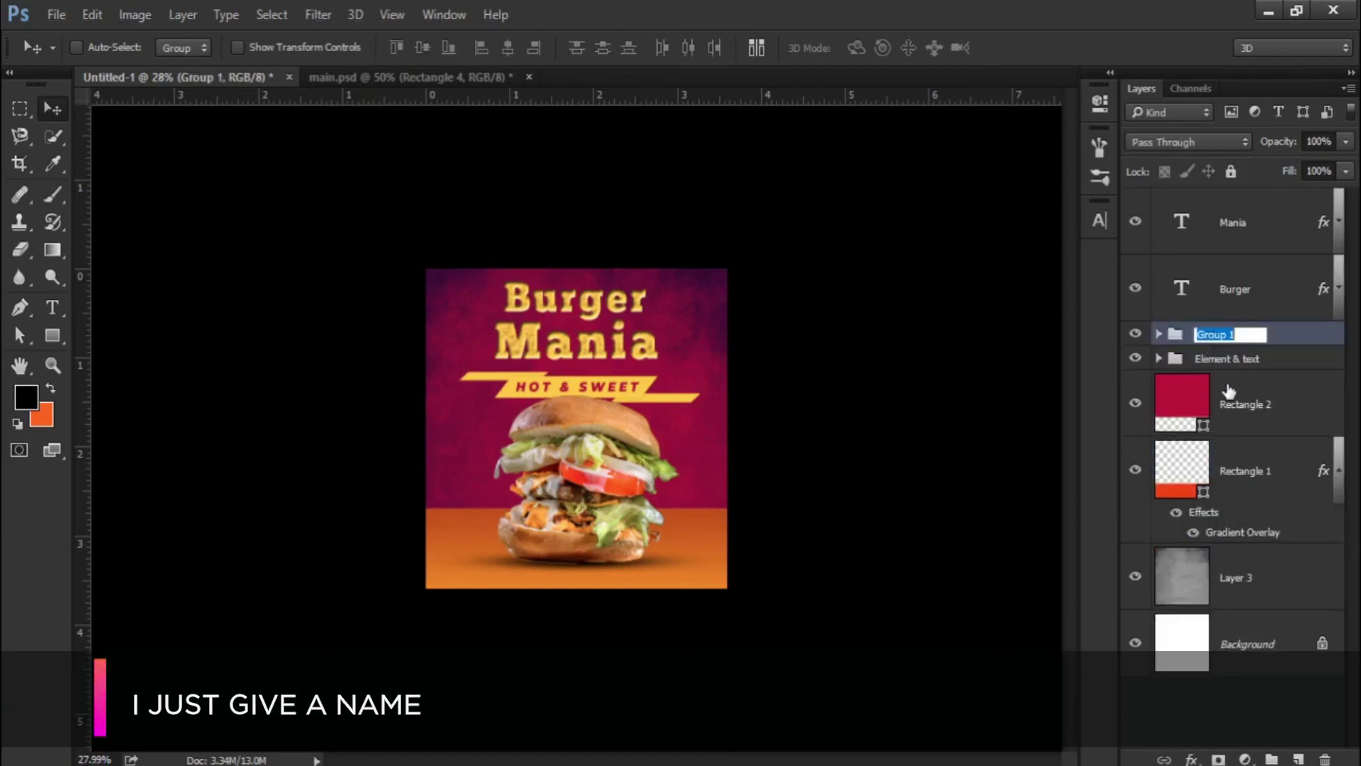
type("burger")
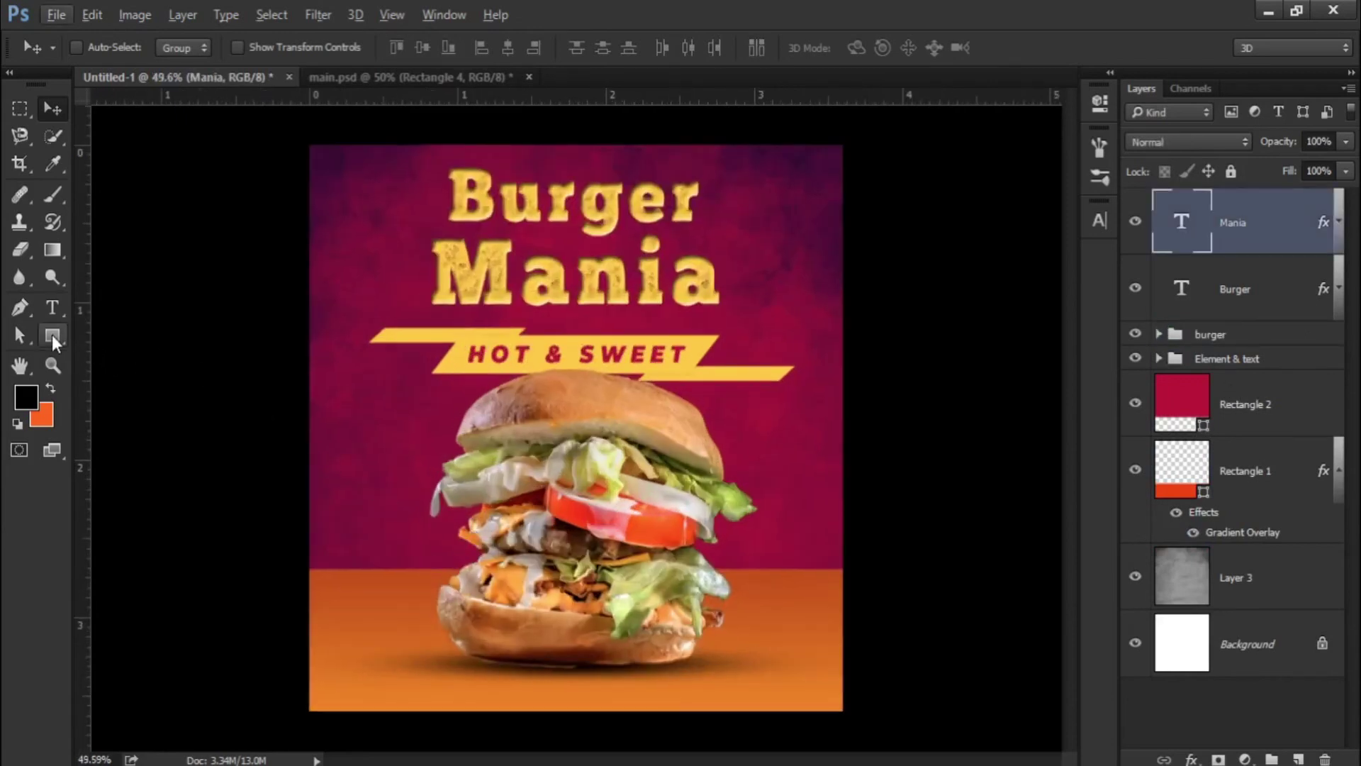
Step: Draw a button rectangle below the bottom bun and fill it with yellow #f7cb00
left_click(54, 337)
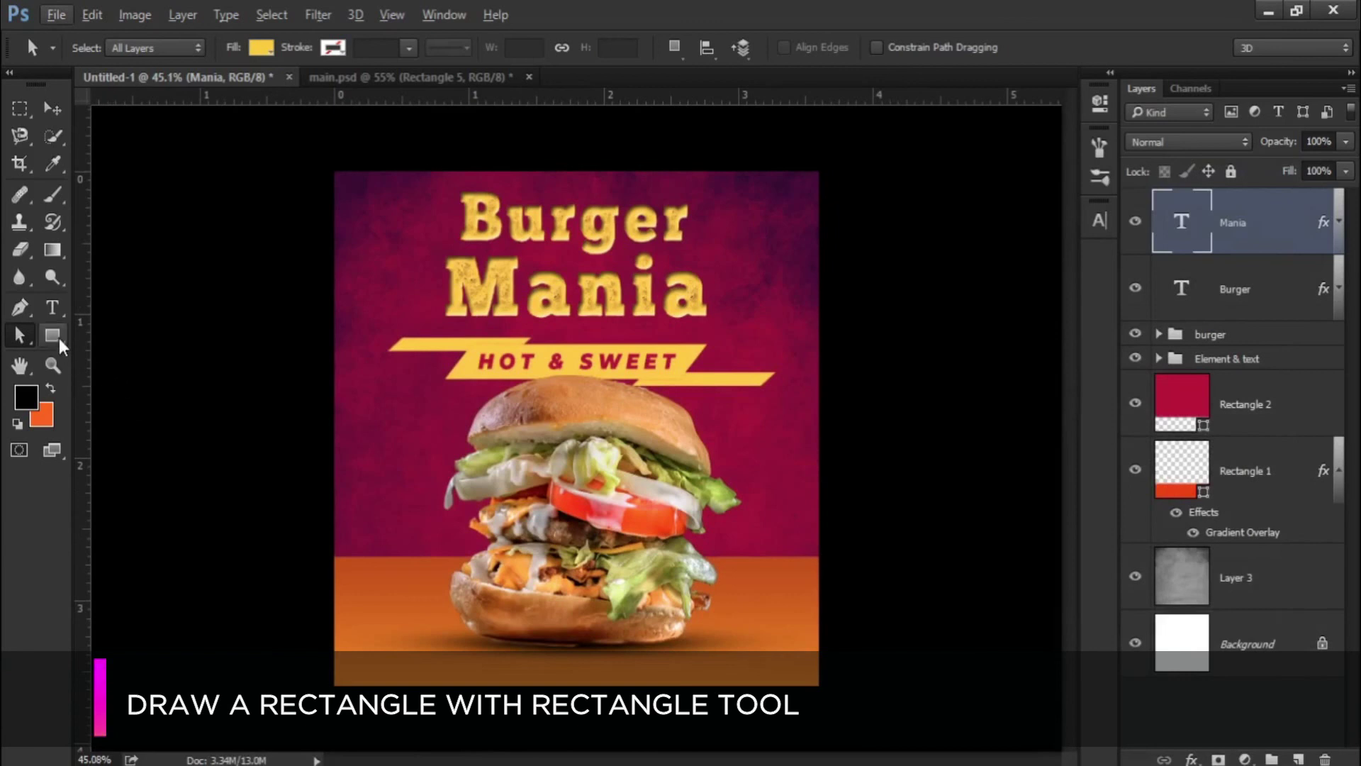
left_click(55, 338)
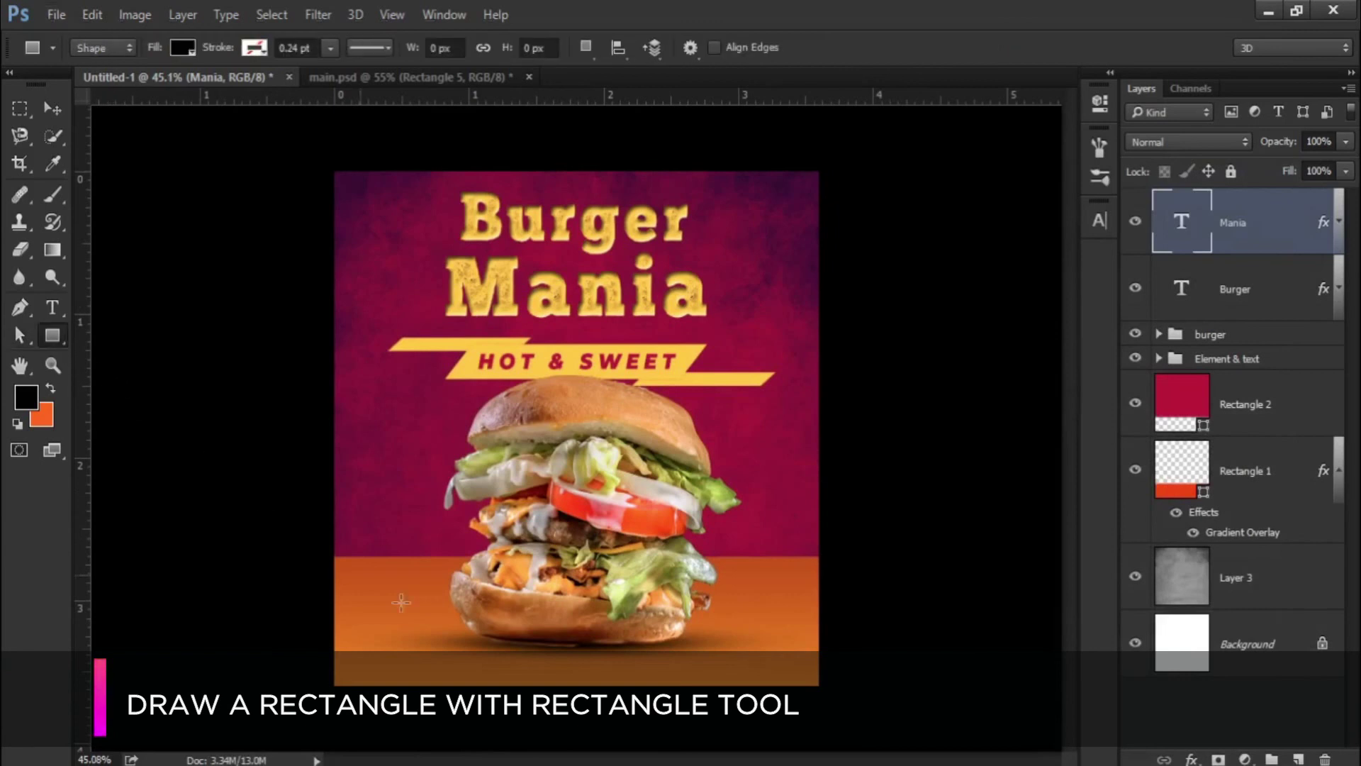
left_click_drag(503, 620, 642, 659)
scroll(582, 426, "up", 1)
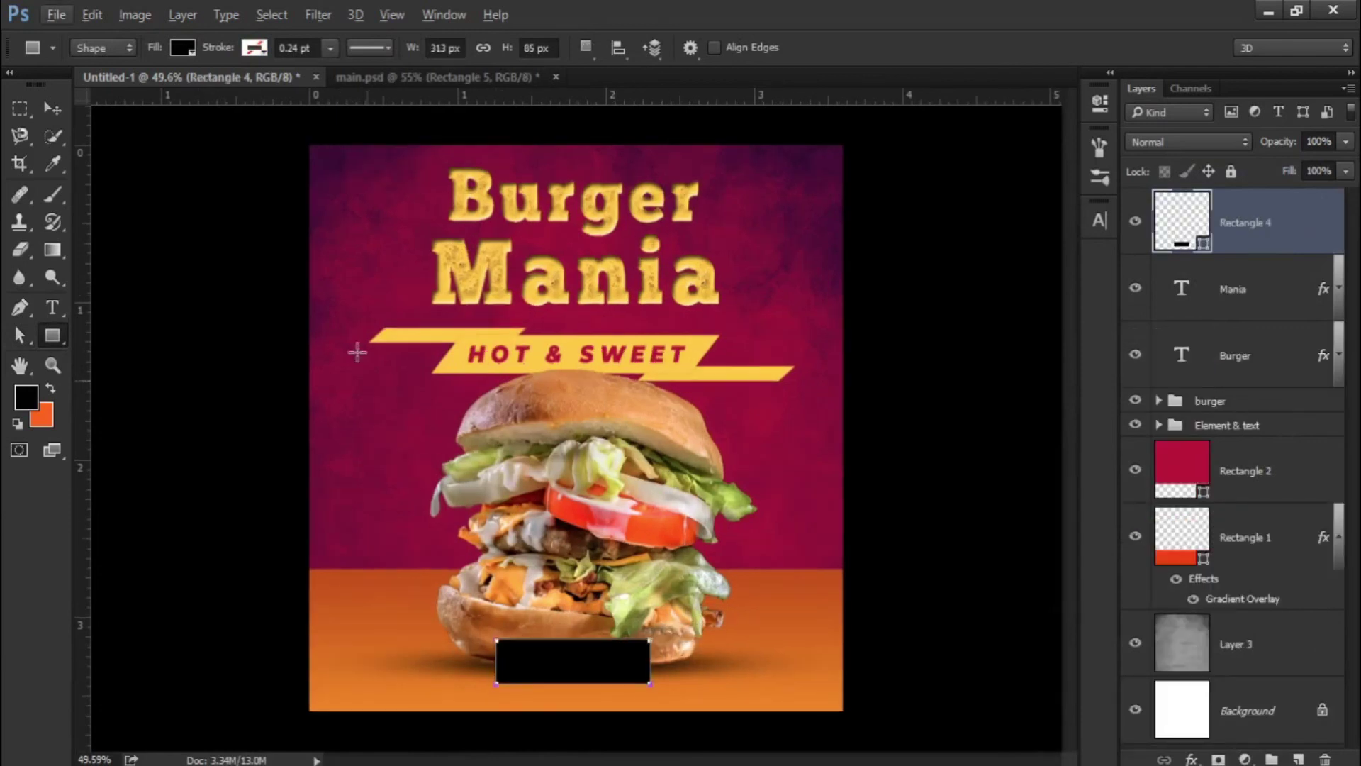
left_click(183, 47)
left_click(277, 88)
type("f7c")
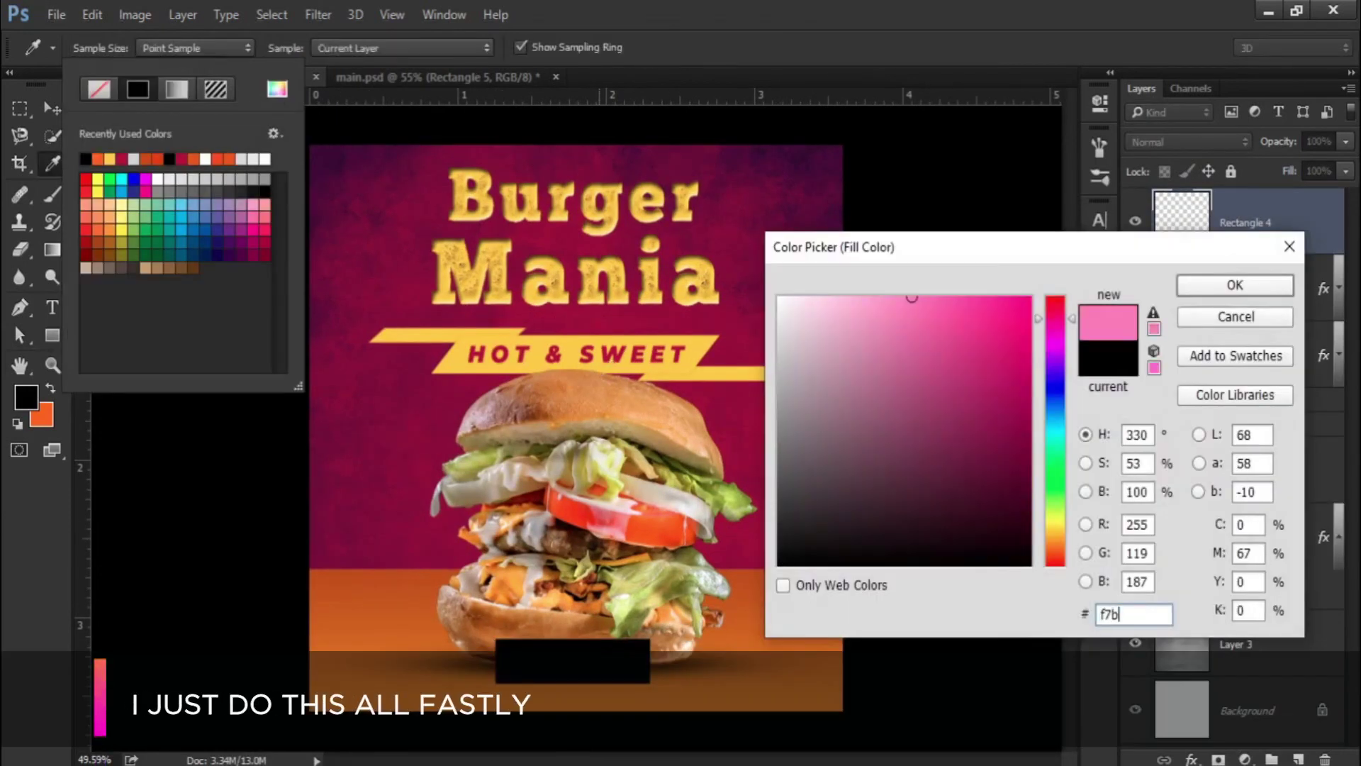
type("b00")
key("Return")
key("Return")
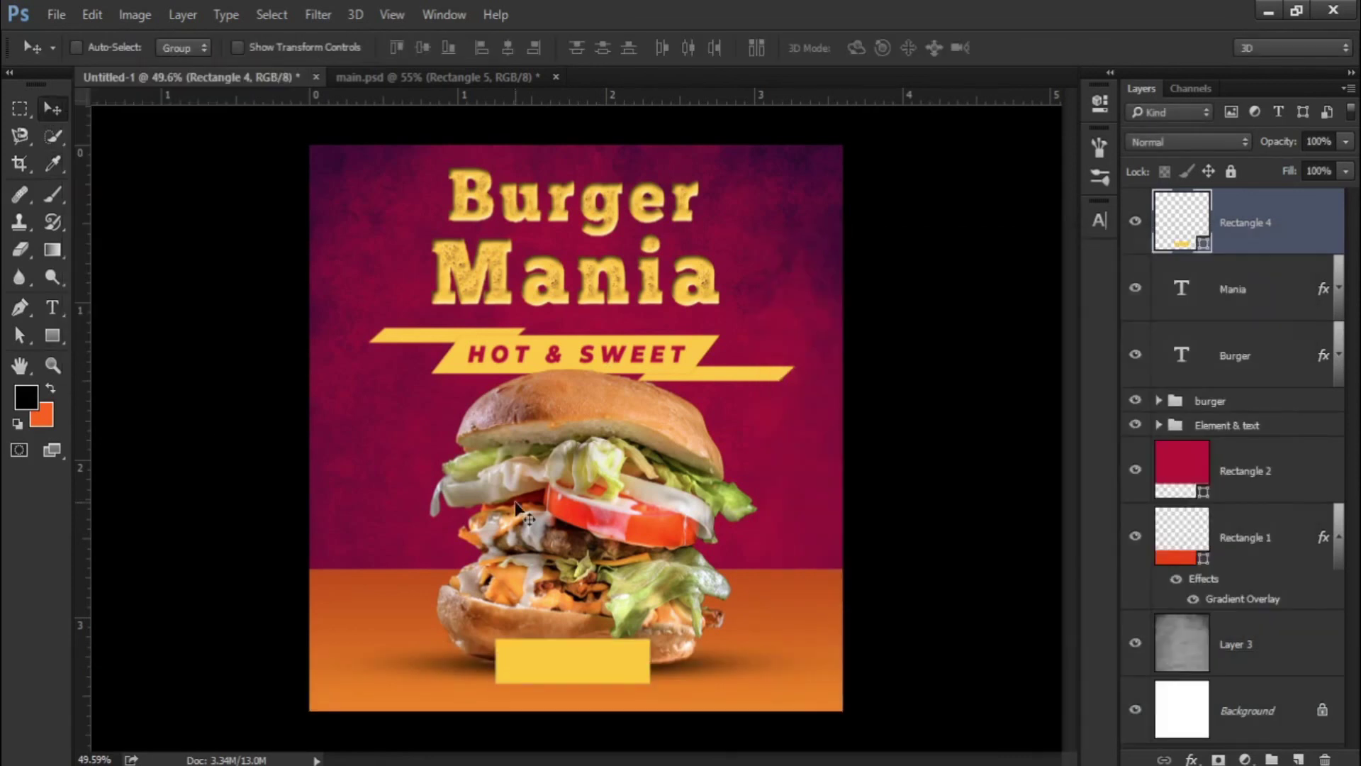
Step: Round the yellow rectangle into a pill with a corner radius of 40 in Properties
key("a")
left_click(1098, 105)
left_click(444, 14)
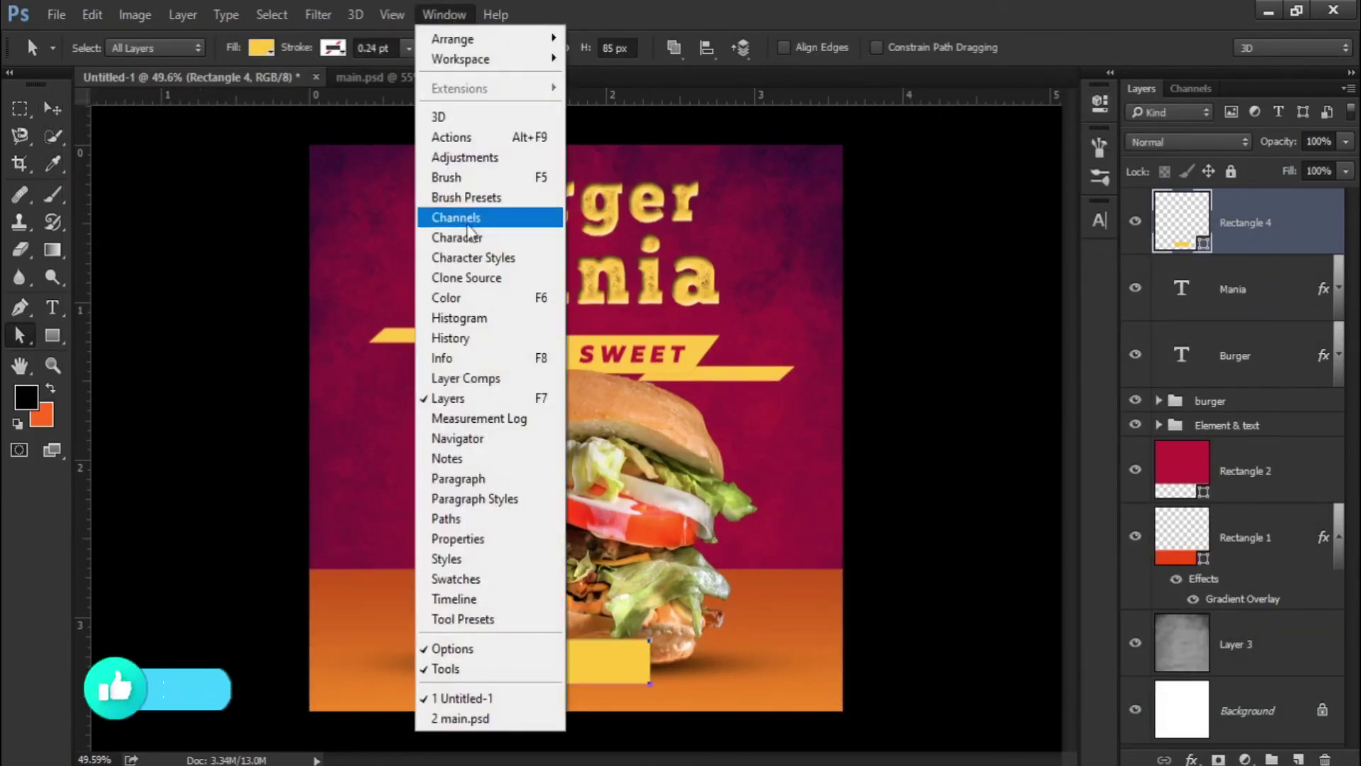
left_click(455, 536)
left_click(922, 303)
type("40")
key("Return")
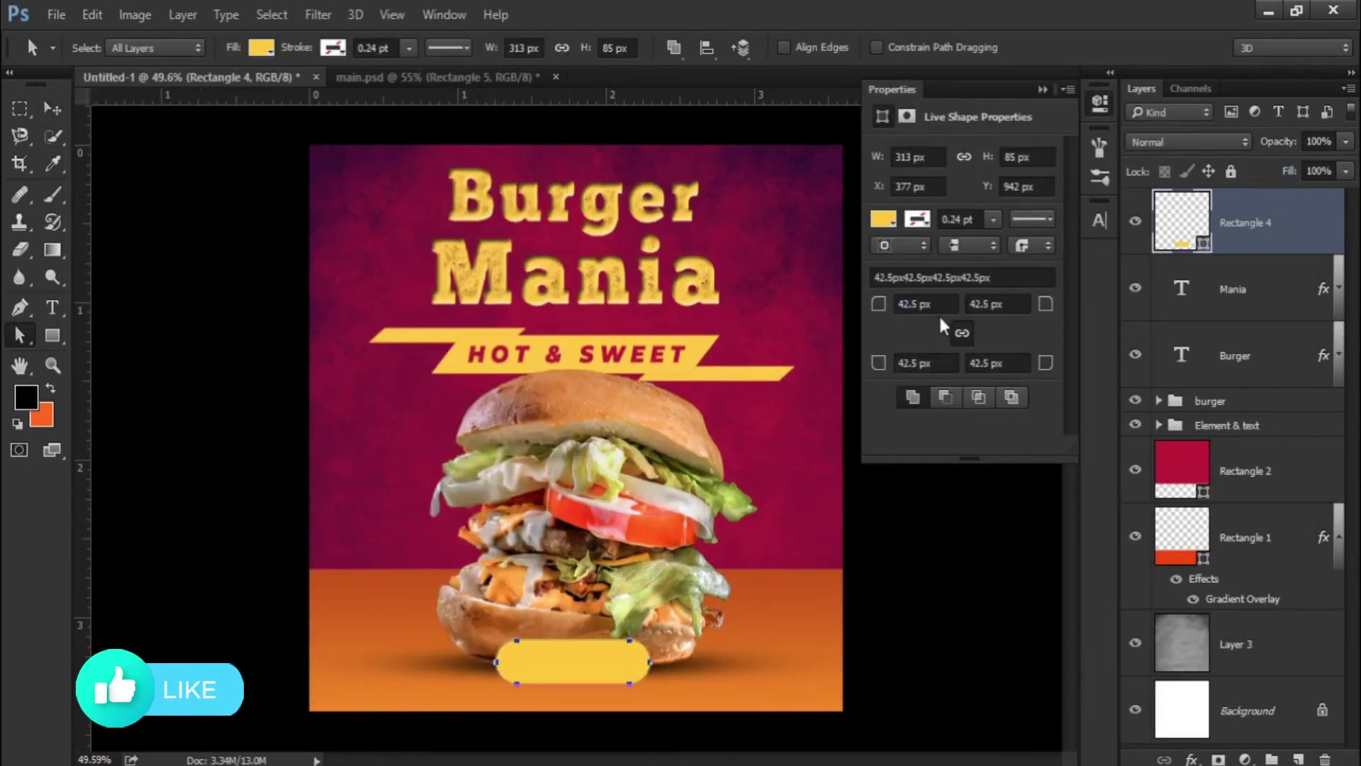
left_click(1098, 105)
key("v")
left_click(591, 475, "ctrl")
scroll(592, 475, "up", 1)
left_click(1217, 227)
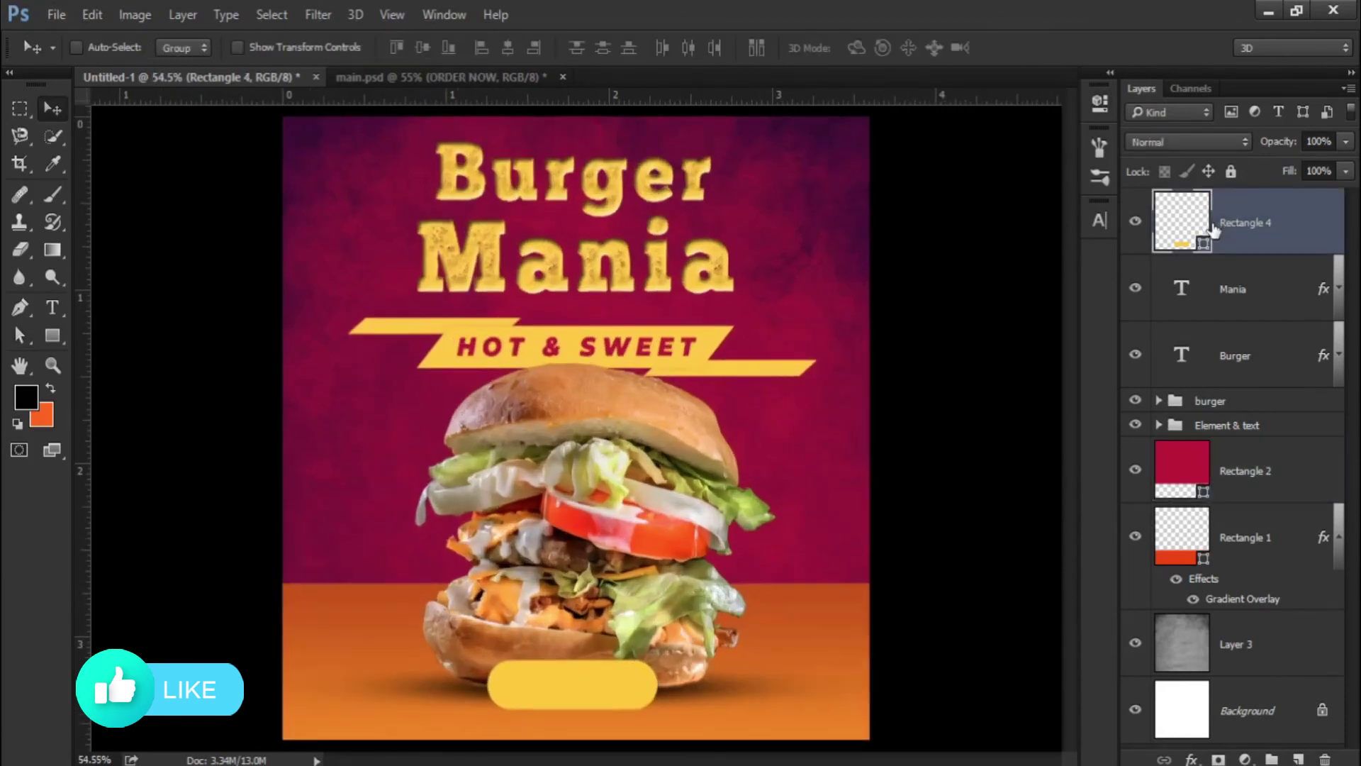
Step: Add the text 'ORDER NOW' and position it centred on the yellow button
key("t")
left_click(647, 492)
type("NOW")
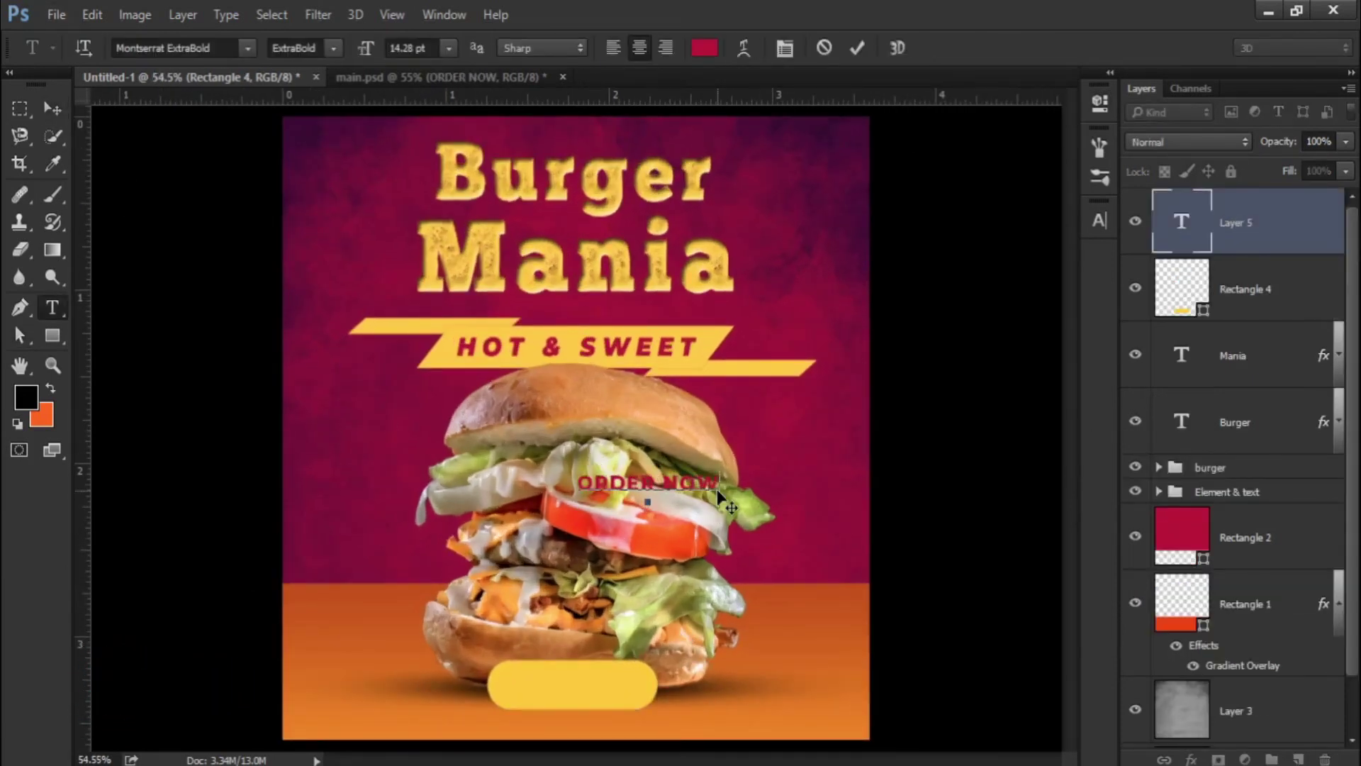
key("ctrl+Return")
key("v")
left_click_drag(707, 503, 631, 696)
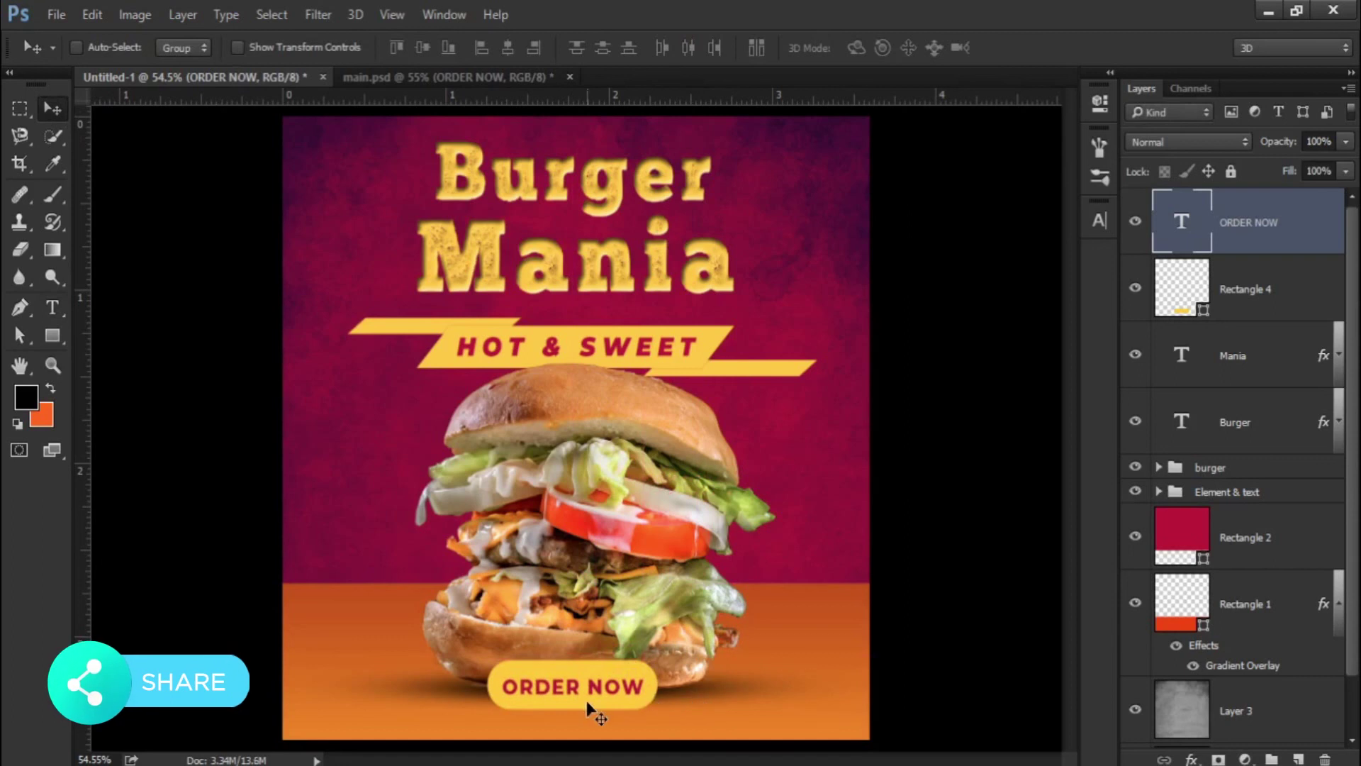
key("t")
key("Return")
left_click(51, 110)
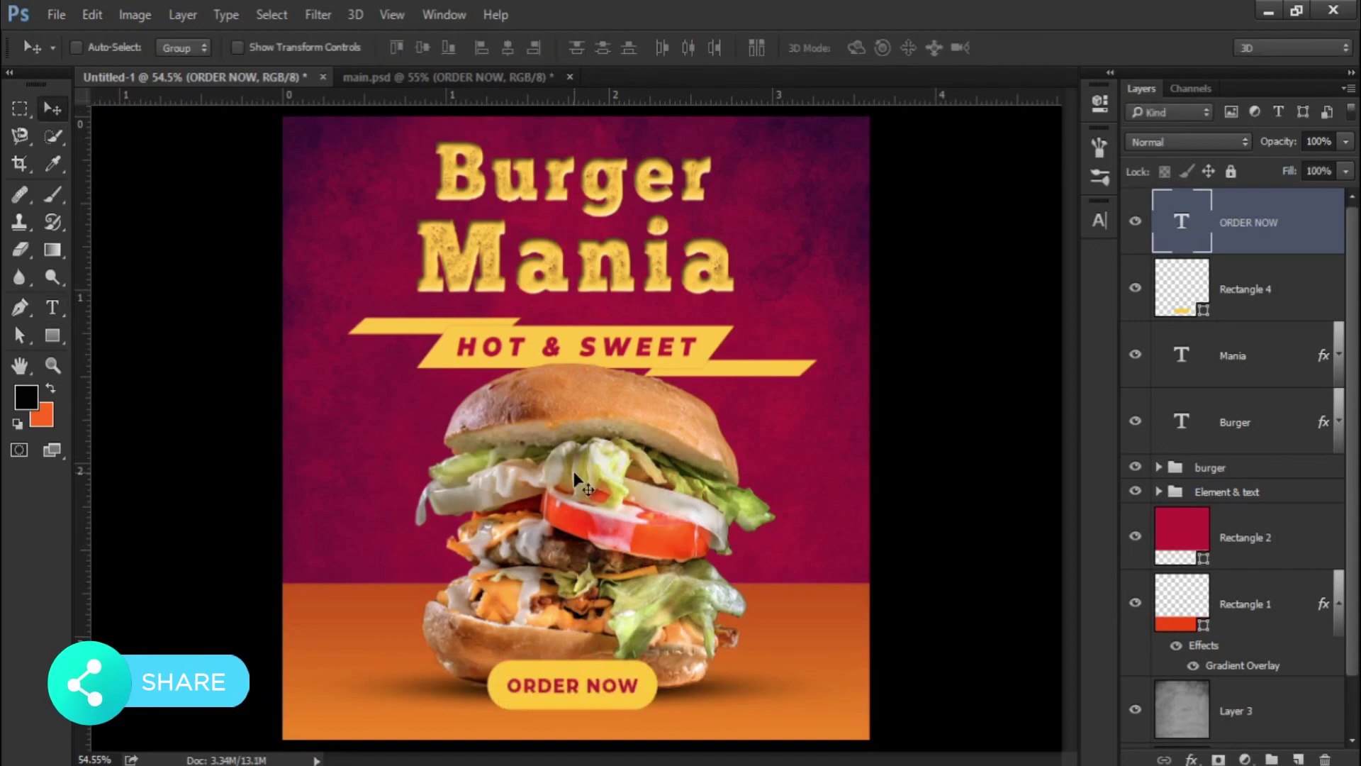
scroll(649, 574, "down", 3)
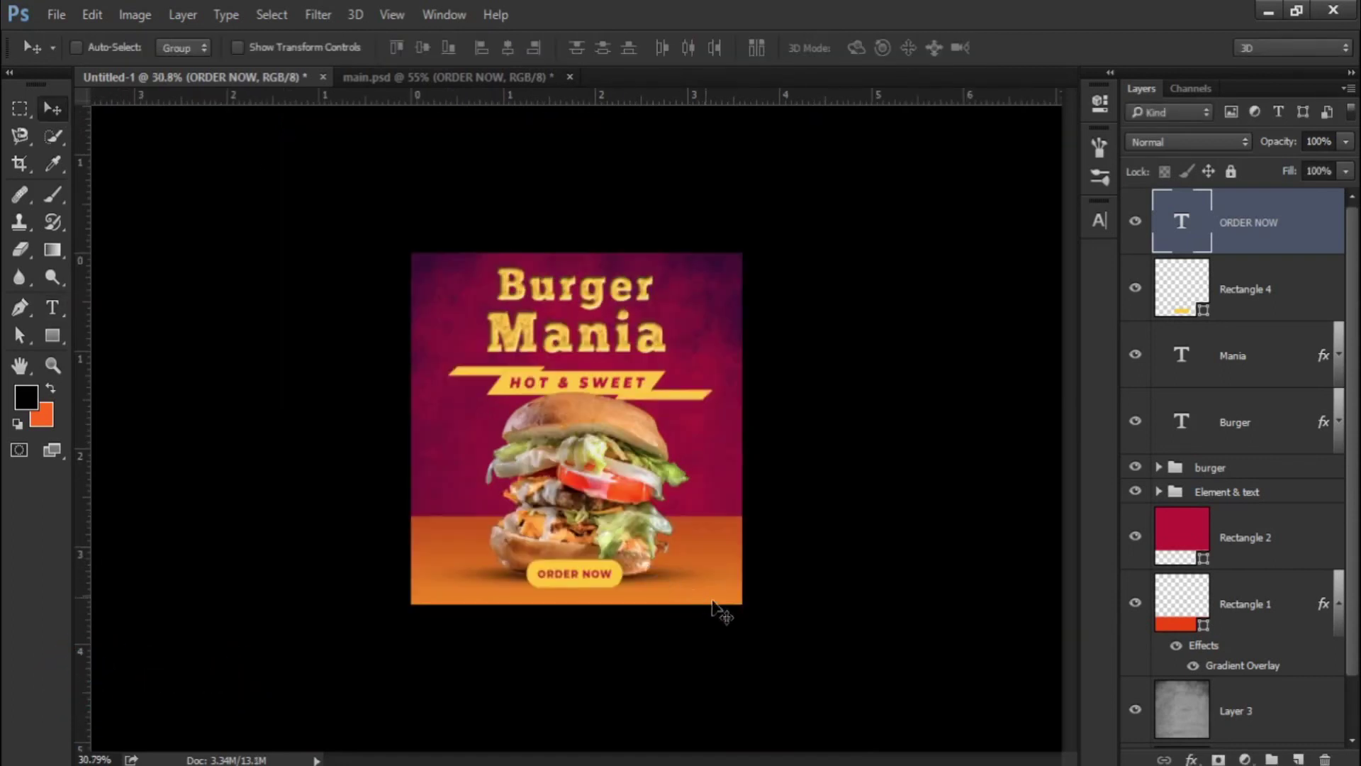